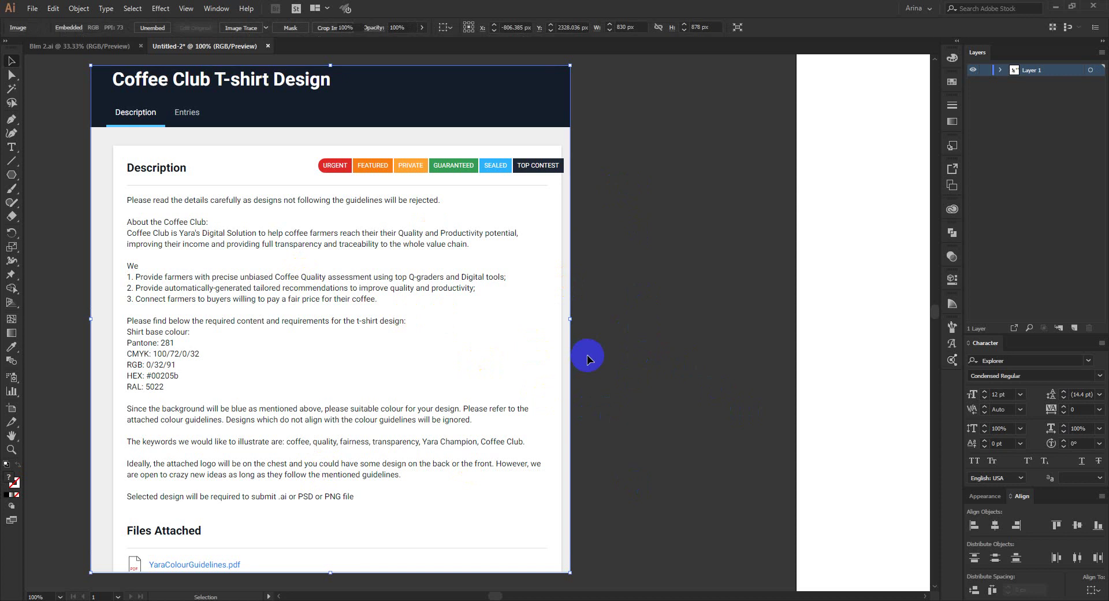
- Examine the contest brief's description, shirt base colour specifications, illustration keywords and submission requirements
{"action": "left_click", "coordinate": [287, 133]}
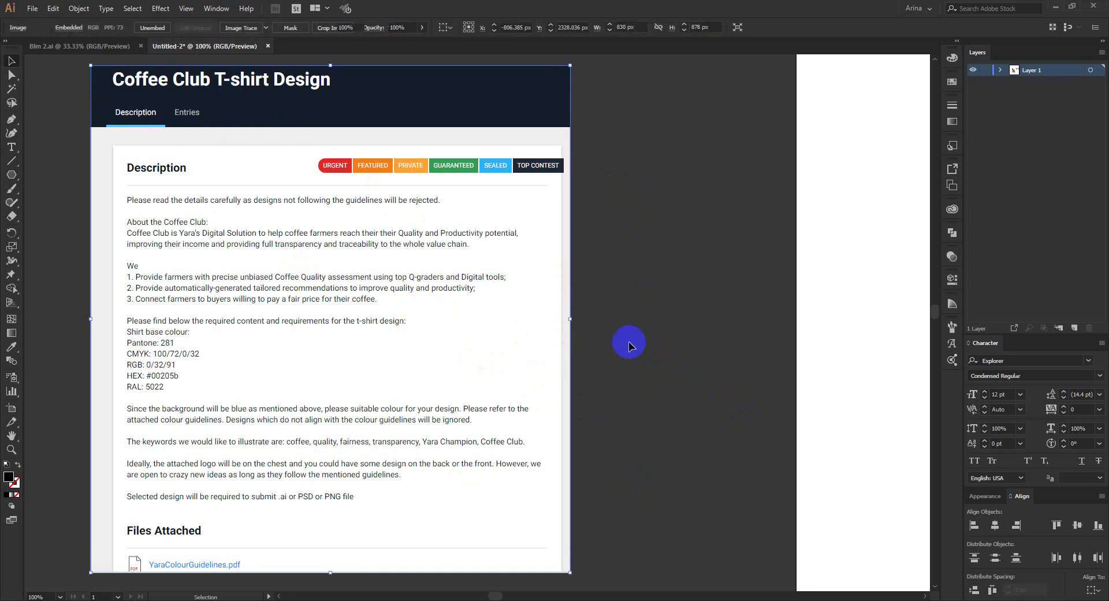
{"action": "left_click", "coordinate": [612, 345]}
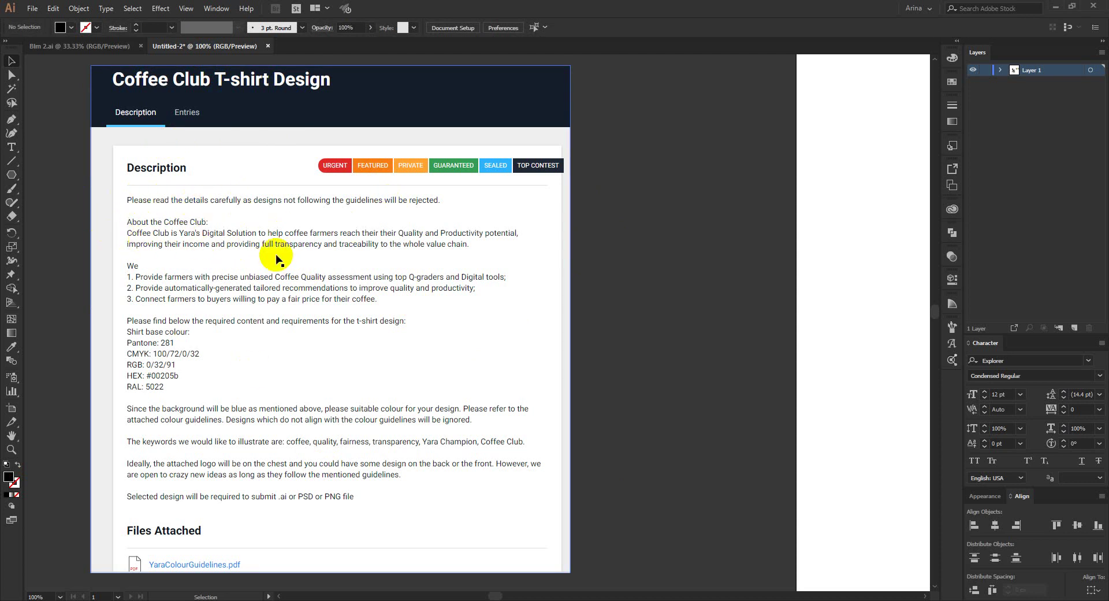
{"action": "left_click", "coordinate": [621, 364]}
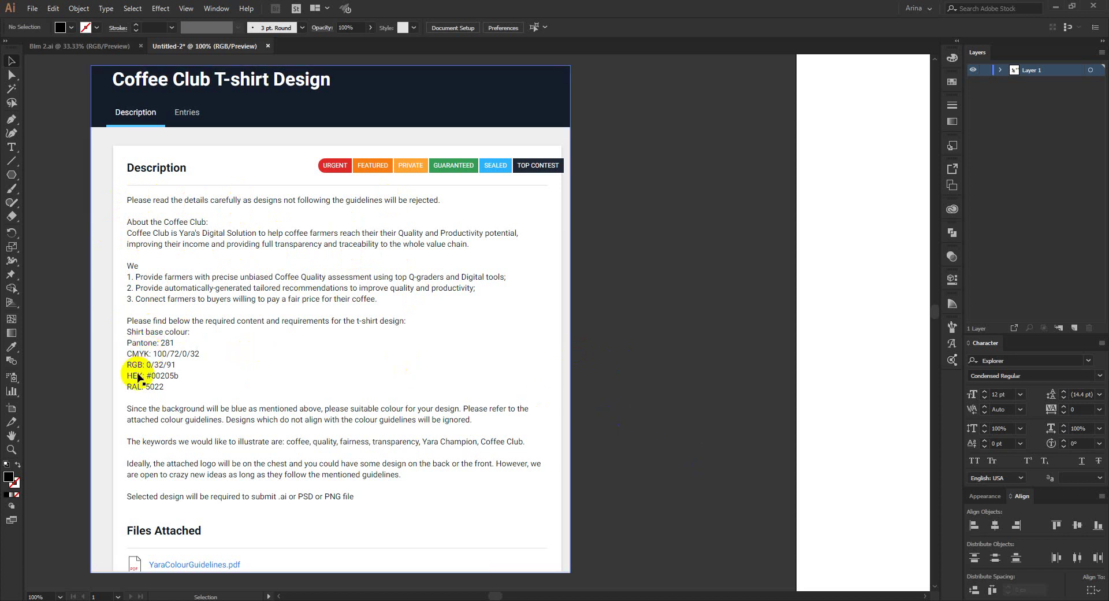
{"action": "left_click", "coordinate": [718, 416]}
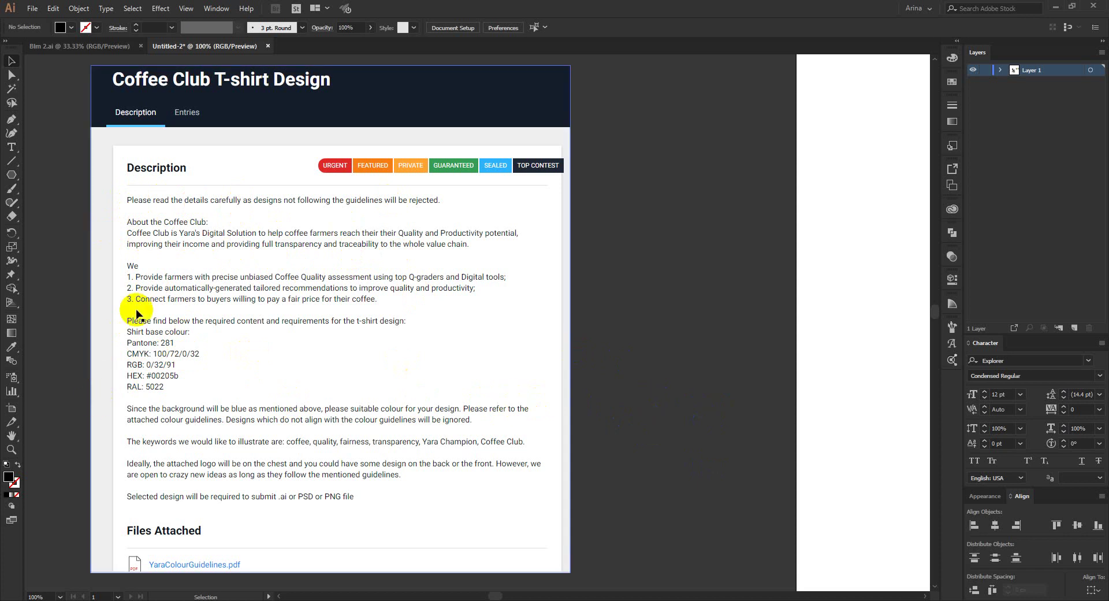
{"action": "left_click", "coordinate": [612, 458]}
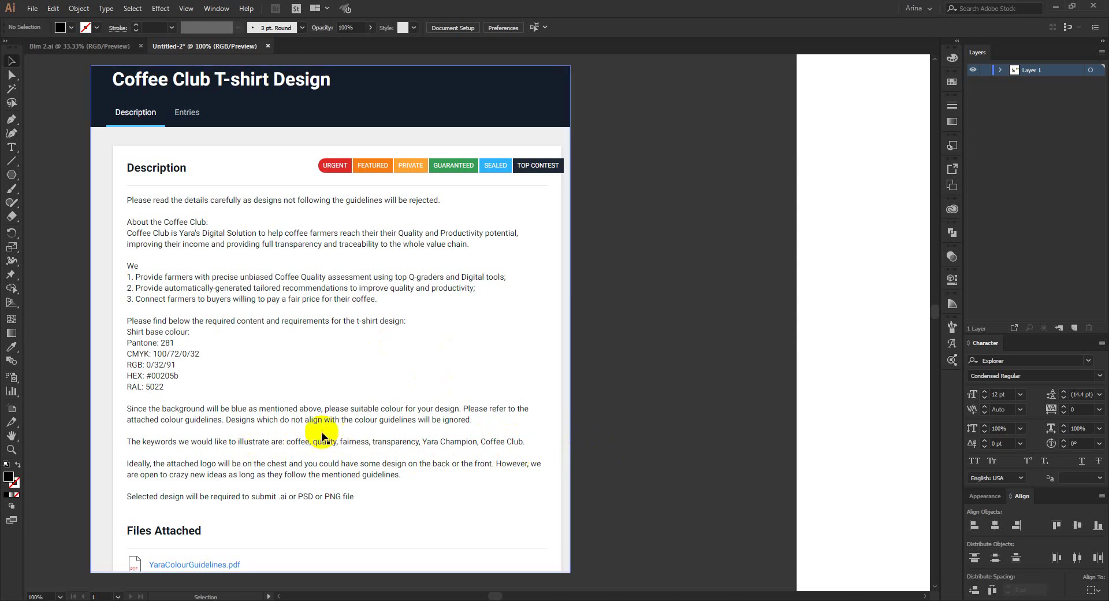
{"action": "left_click", "coordinate": [590, 442]}
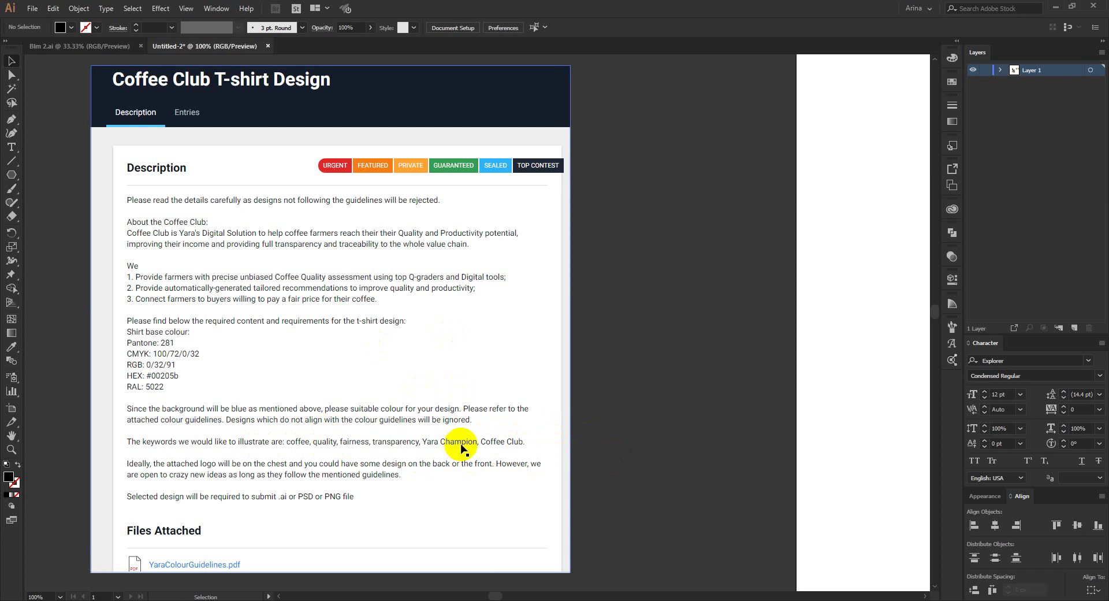
{"action": "left_click", "coordinate": [597, 448]}
{"action": "left_click", "coordinate": [645, 480]}
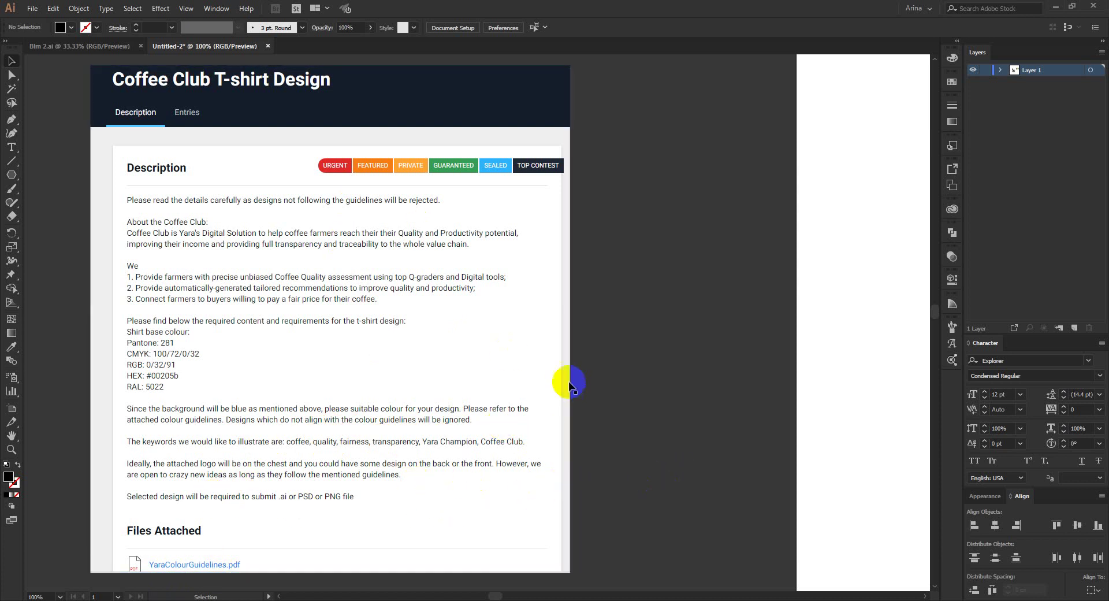
{"action": "left_click", "coordinate": [524, 352]}
{"action": "left_click", "coordinate": [586, 407]}
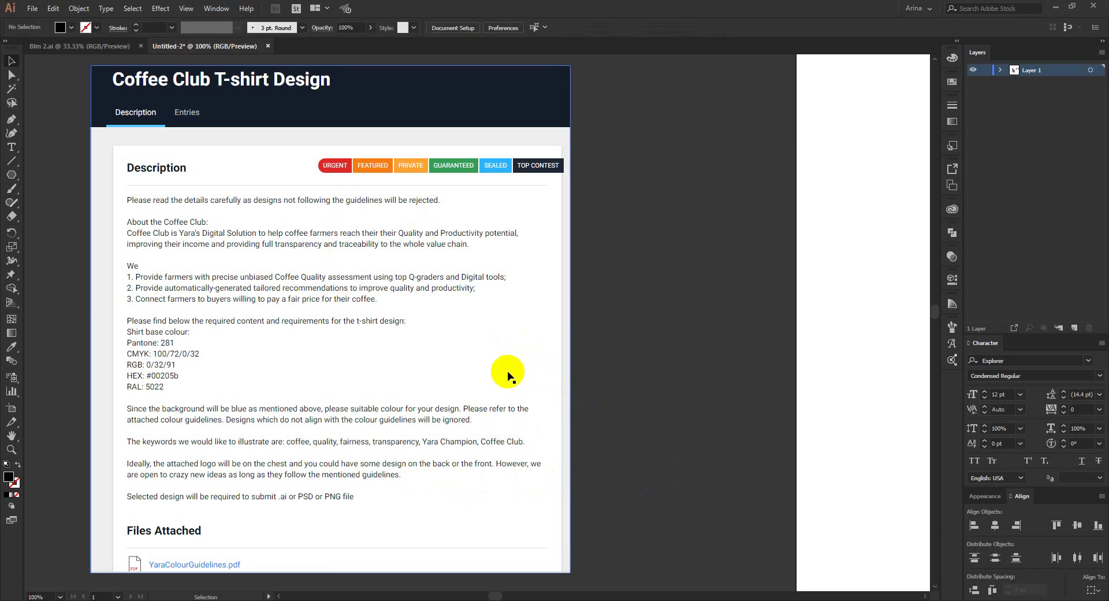
{"action": "left_click", "coordinate": [508, 370]}
{"action": "left_click", "coordinate": [582, 410]}
{"action": "left_click", "coordinate": [519, 374]}
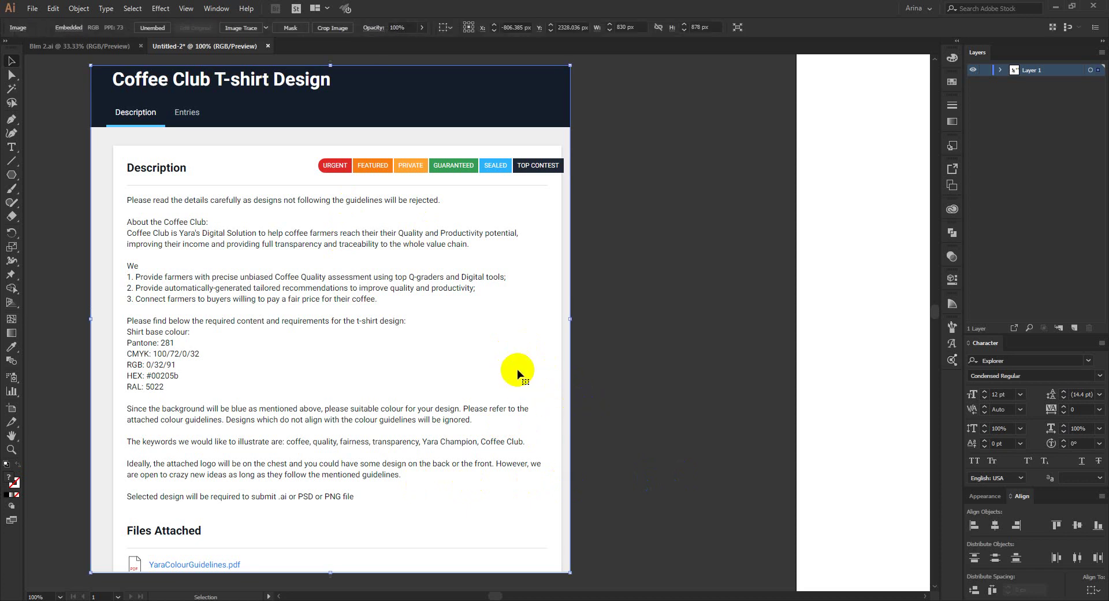
{"action": "left_click", "coordinate": [618, 411]}
{"action": "left_click", "coordinate": [503, 352]}
{"action": "left_click", "coordinate": [619, 417]}
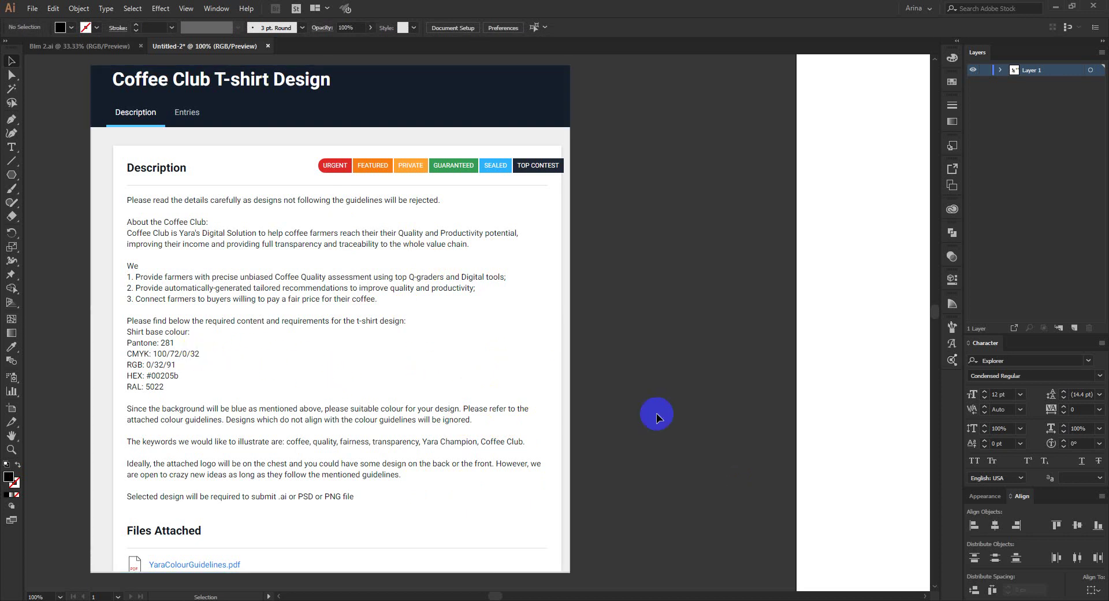
{"action": "left_click_drag", "start_coordinate": [657, 249], "coordinate": [473, 442]}
{"action": "left_click", "coordinate": [616, 442]}
- Examine the overall layout of the contest brief, coffee bean, lettering and Yara colour guide around the artboard
{"action": "scroll", "coordinate": [164, 385], "scroll_direction": "down", "scroll_amount": 1}
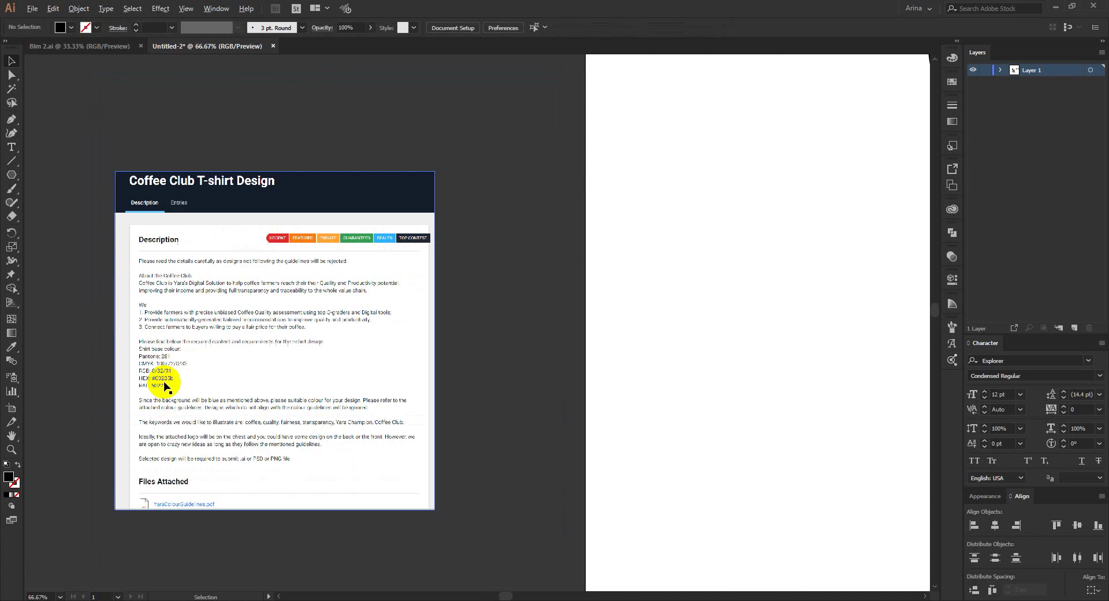
{"action": "scroll", "coordinate": [164, 384], "scroll_direction": "down", "scroll_amount": 1}
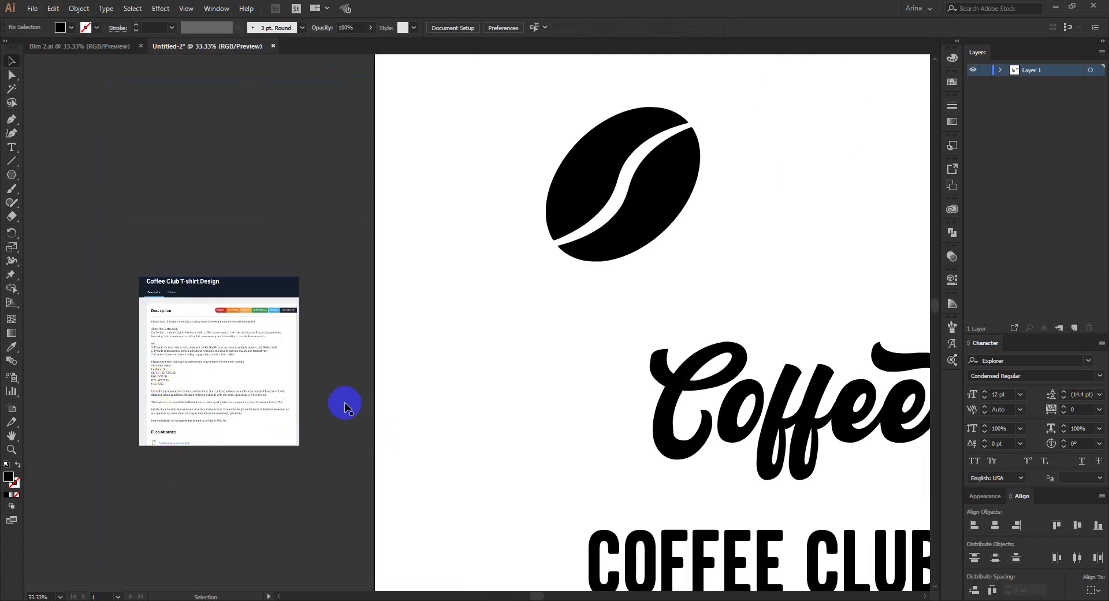
{"action": "scroll", "coordinate": [185, 285], "scroll_direction": "down", "scroll_amount": 2}
{"action": "left_click", "coordinate": [223, 347]}
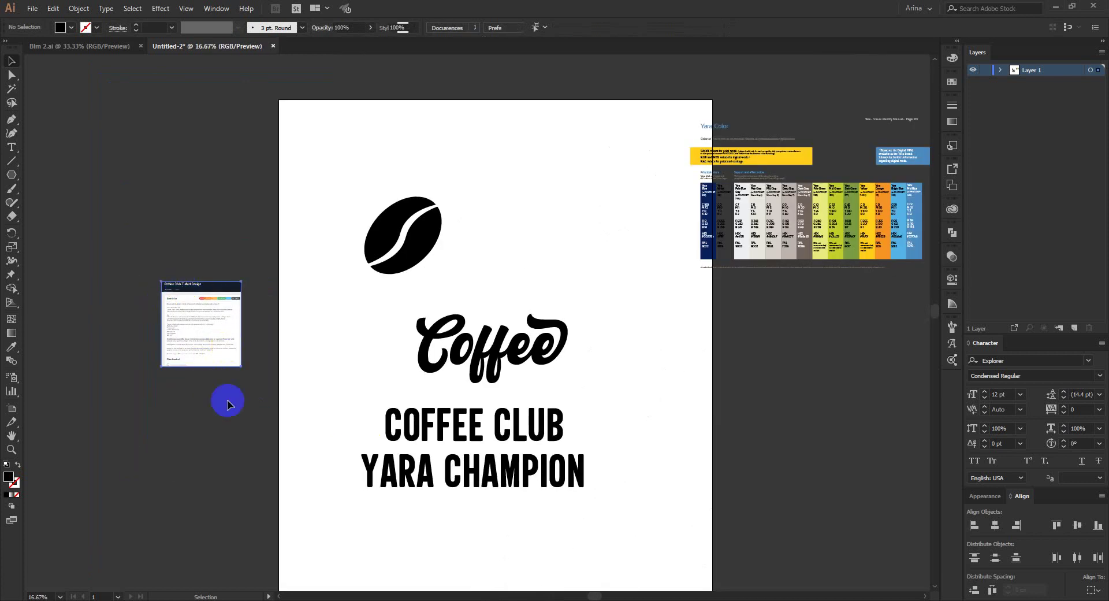
{"action": "left_click", "coordinate": [230, 341]}
{"action": "left_click", "coordinate": [254, 352]}
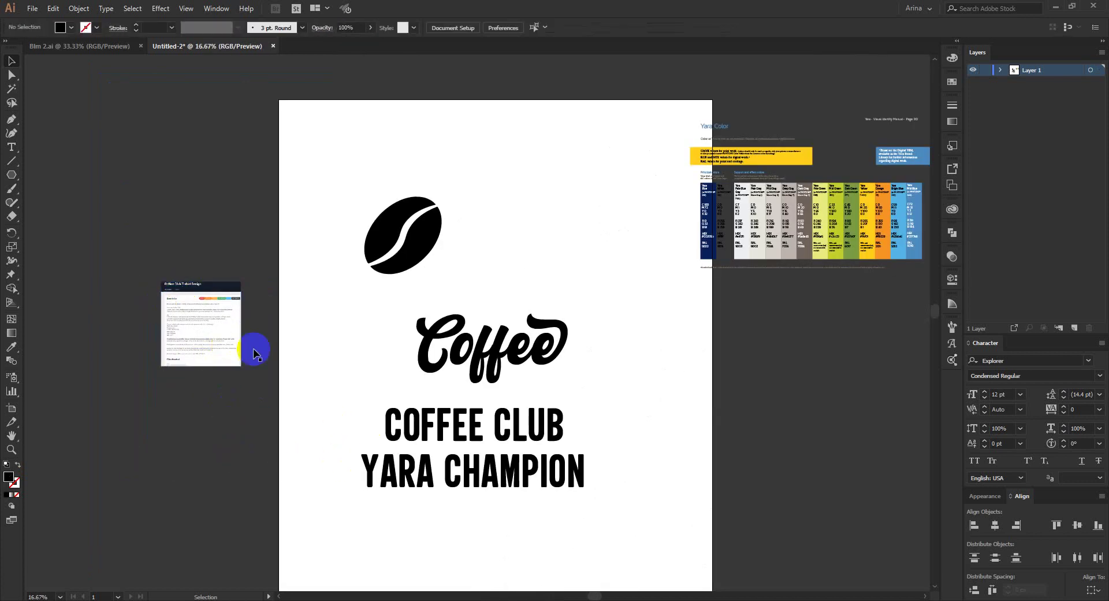
{"action": "left_click", "coordinate": [224, 330]}
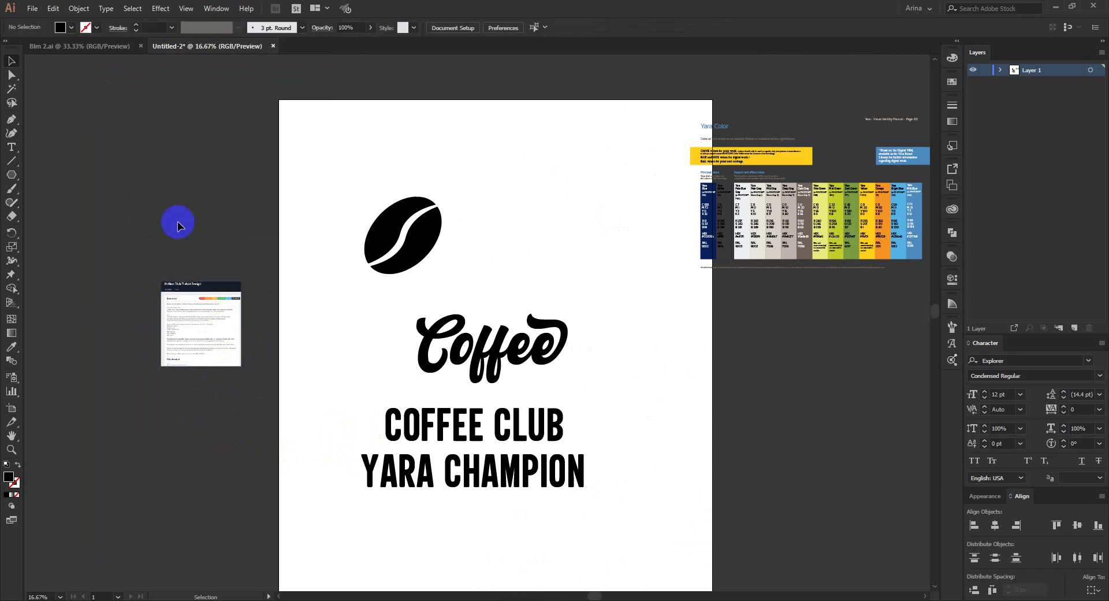
{"action": "left_click_drag", "start_coordinate": [145, 211], "coordinate": [255, 411]}
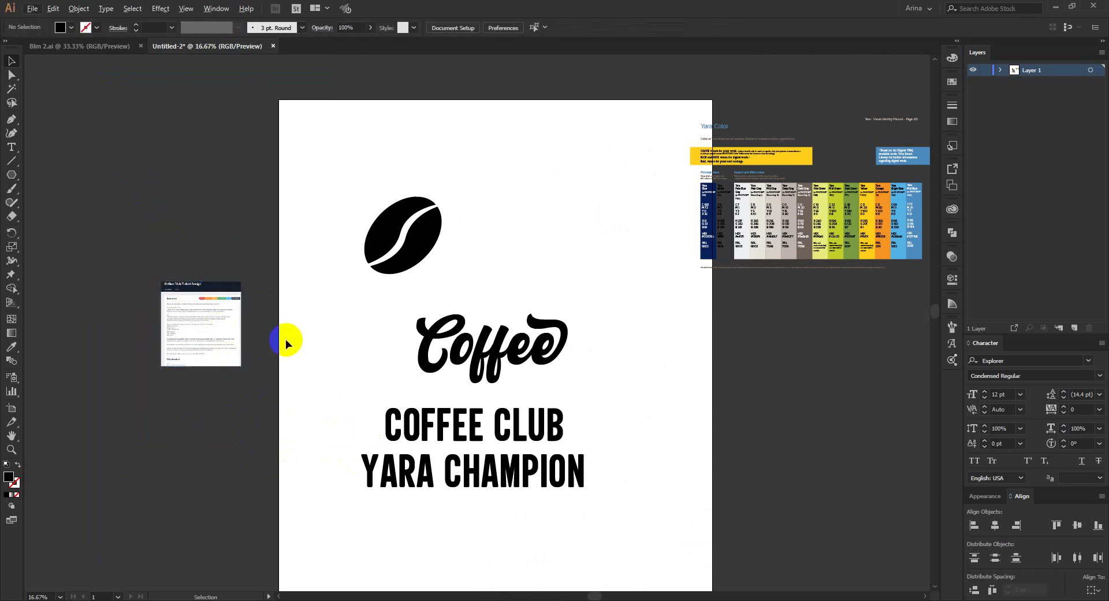
{"action": "scroll", "coordinate": [285, 338], "scroll_direction": "down", "scroll_amount": 1}
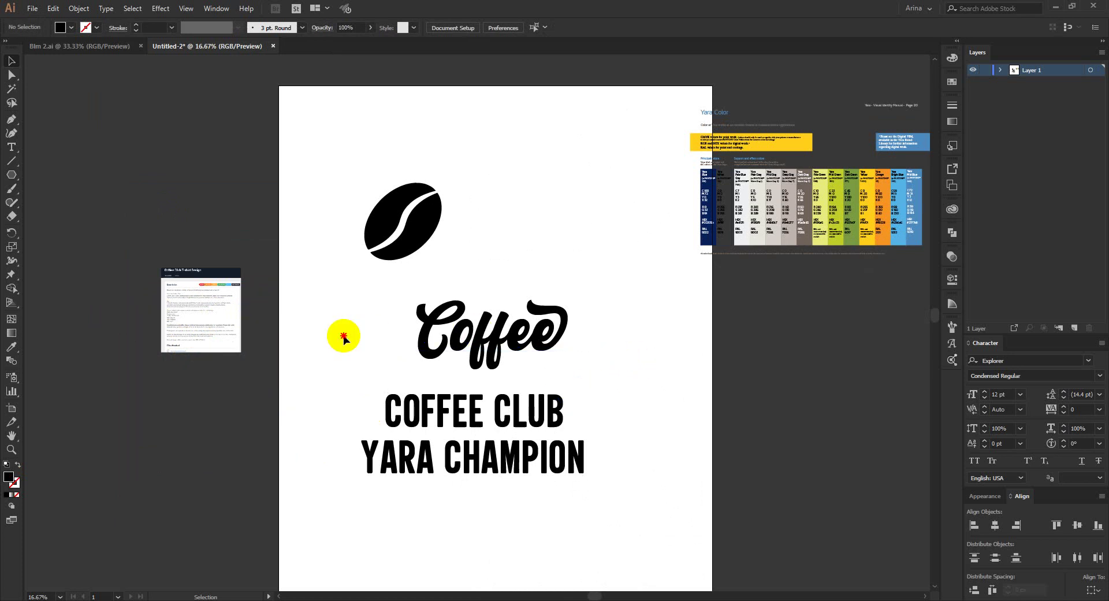
- Move the COFFEE CLUB text straight down about 984 px so it sits below YARA CHAMPION
{"action": "left_click_drag", "start_coordinate": [324, 303], "coordinate": [663, 473]}
{"action": "left_click", "coordinate": [662, 473]}
{"action": "left_click", "coordinate": [525, 354]}
{"action": "left_click", "coordinate": [306, 321]}
{"action": "left_click_drag", "start_coordinate": [483, 416], "coordinate": [483, 508]}
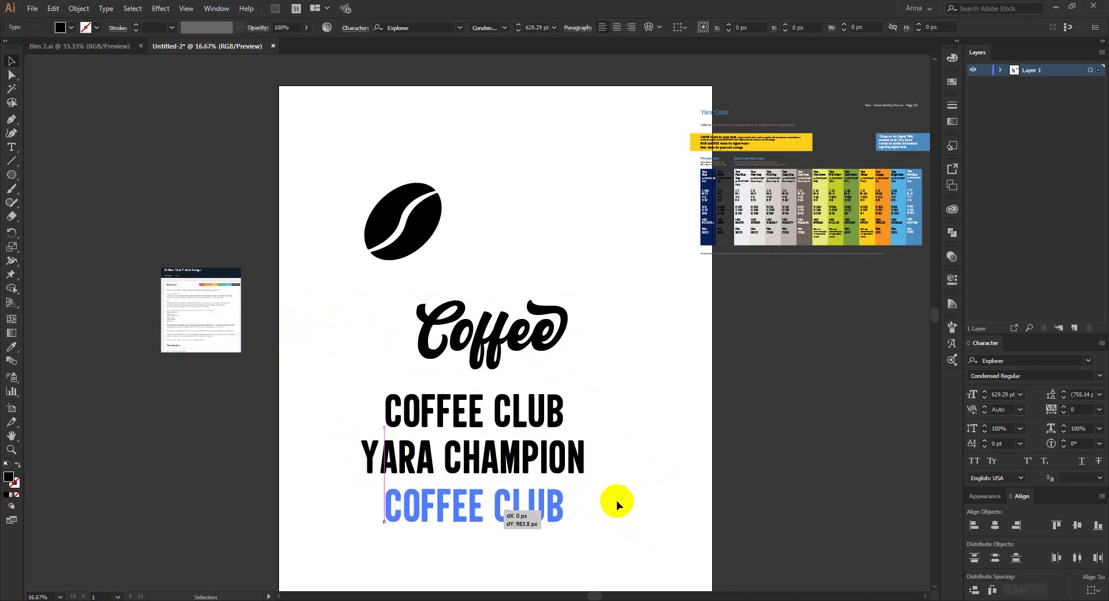
{"action": "left_click", "coordinate": [616, 501]}
- Move the coffee bean down and to the left so it sits beside the Coffee lettering
{"action": "left_click_drag", "start_coordinate": [425, 238], "coordinate": [371, 391]}
{"action": "left_click", "coordinate": [389, 377]}
{"action": "left_click", "coordinate": [614, 385]}
- Bring the Yara Color guide over the artboard to examine its swatches, and return it to the artboard's right edge
{"action": "left_click_drag", "start_coordinate": [749, 249], "coordinate": [465, 261]}
{"action": "scroll", "coordinate": [550, 154], "scroll_direction": "up", "scroll_amount": 1}
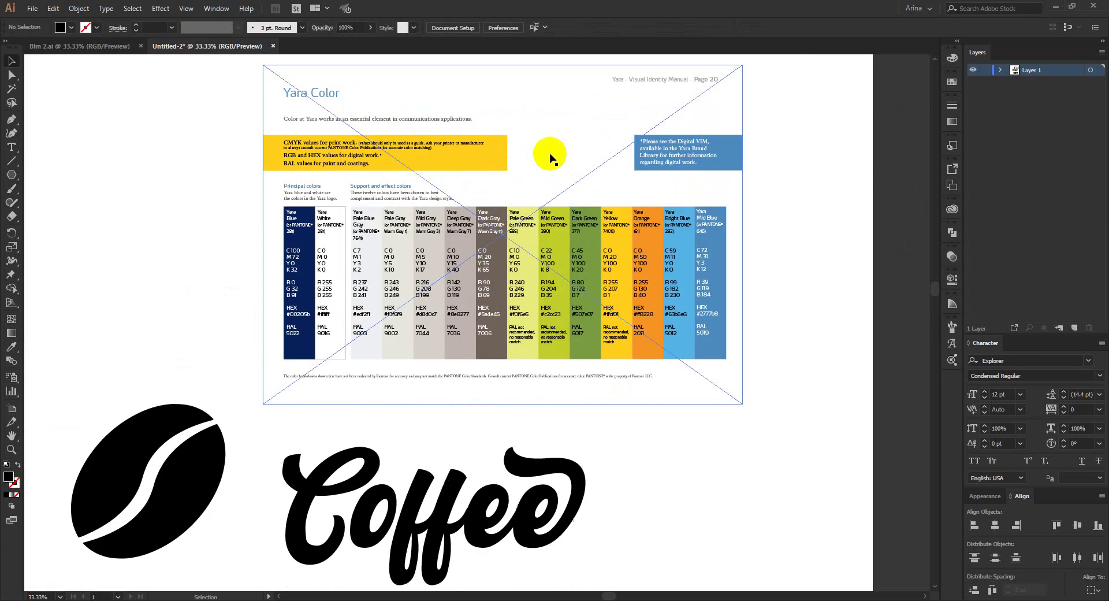
{"action": "scroll", "coordinate": [475, 176], "scroll_direction": "down", "scroll_amount": 1}
{"action": "left_click_drag", "start_coordinate": [473, 179], "coordinate": [726, 263]}
{"action": "left_click", "coordinate": [626, 391]}
- Shift the Coffee lettering slightly up and right, and convert it to outlines
{"action": "left_click_drag", "start_coordinate": [488, 348], "coordinate": [527, 317]}
{"action": "left_click", "coordinate": [535, 378]}
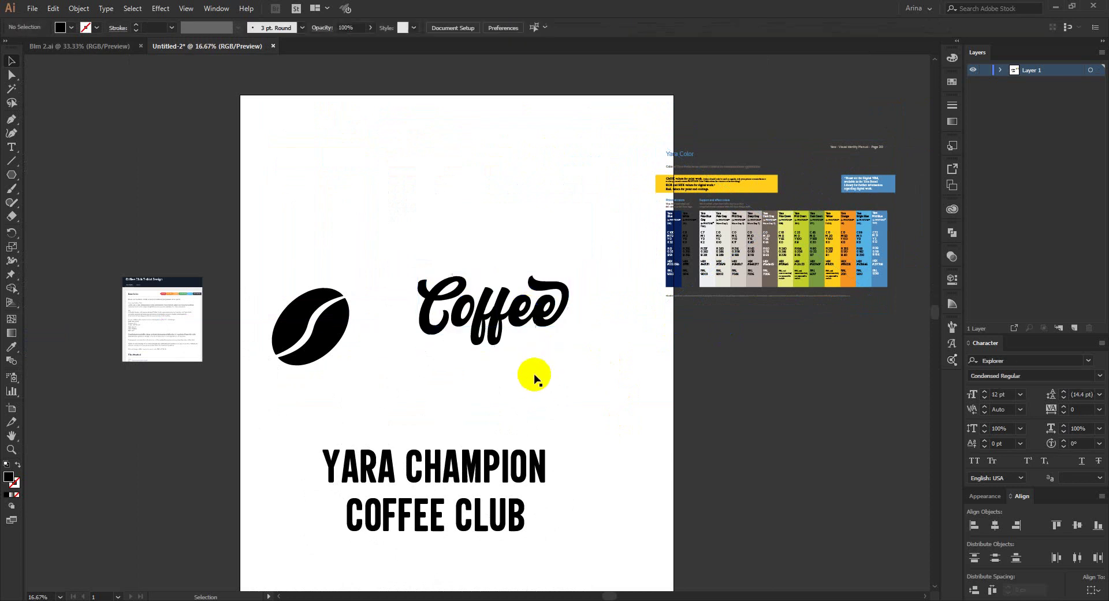
{"action": "right_click", "coordinate": [495, 319]}
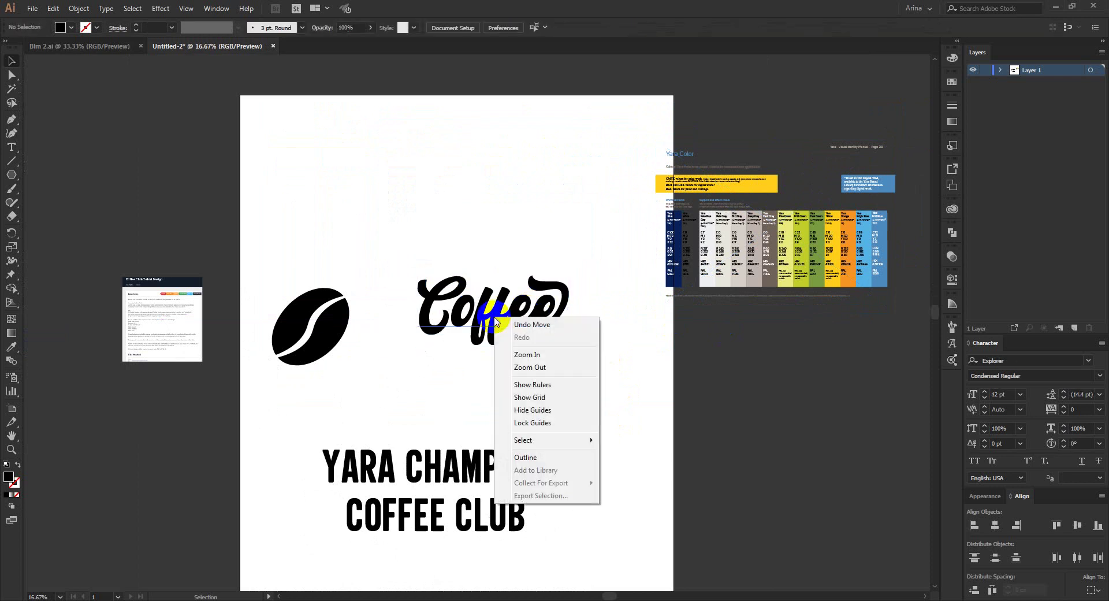
{"action": "left_click", "coordinate": [464, 315]}
{"action": "right_click", "coordinate": [463, 312]}
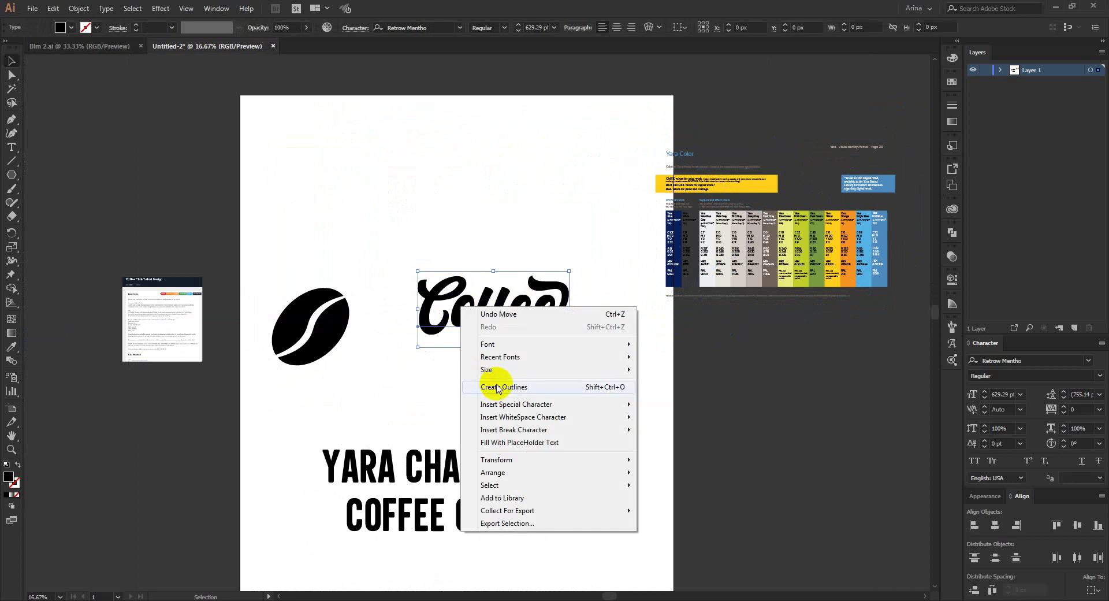
{"action": "left_click", "coordinate": [467, 382]}
{"action": "left_click", "coordinate": [596, 412]}
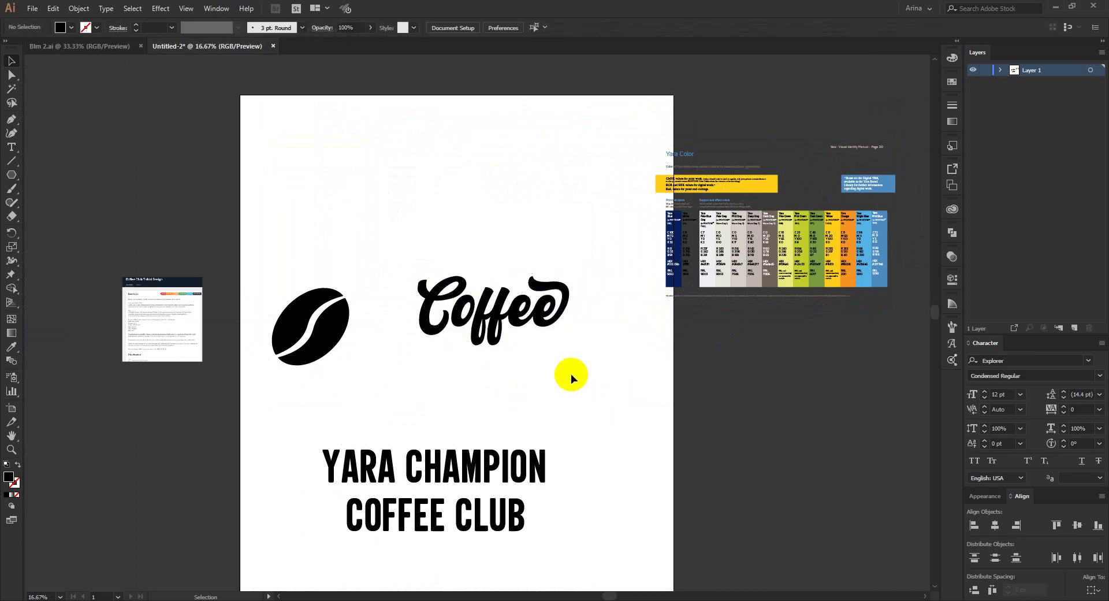
- Unite the overlapping letter shapes of the outlined Coffee lettering with Pathfinder
{"action": "mouse_move", "coordinate": [594, 385]}
{"action": "left_mouse_down"}
{"action": "mouse_move", "coordinate": [399, 223]}
{"action": "mouse_move", "coordinate": [595, 385]}
{"action": "mouse_move", "coordinate": [604, 376]}
{"action": "left_mouse_up"}
{"action": "left_click", "coordinate": [393, 238]}
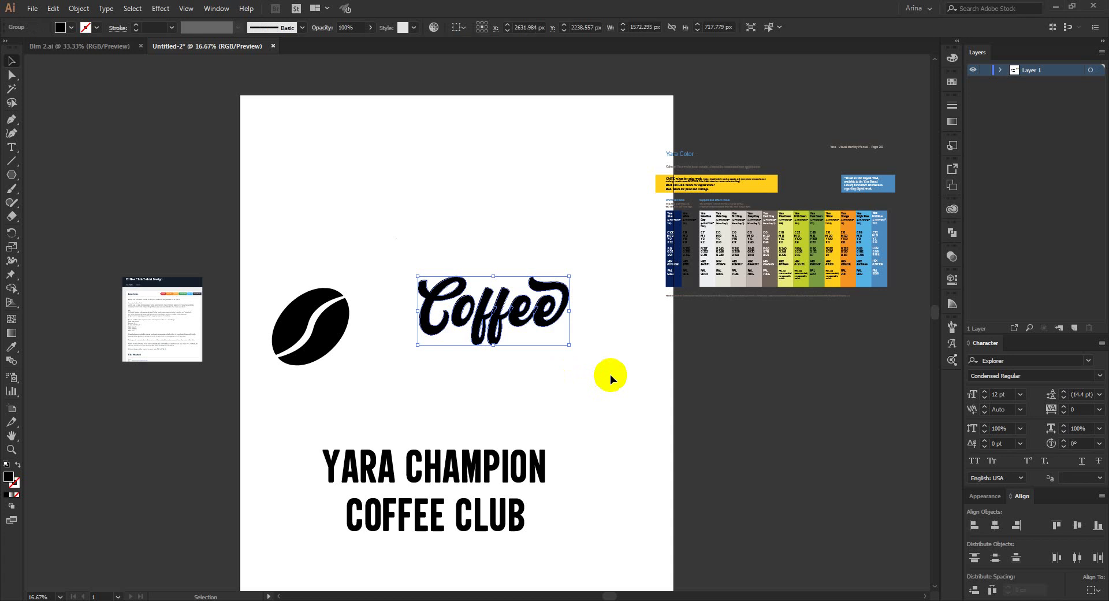
{"action": "left_click", "coordinate": [611, 375]}
{"action": "left_click_drag", "start_coordinate": [389, 230], "coordinate": [603, 406]}
{"action": "left_click", "coordinate": [562, 379]}
{"action": "scroll", "coordinate": [527, 329], "scroll_direction": "up", "scroll_amount": 1}
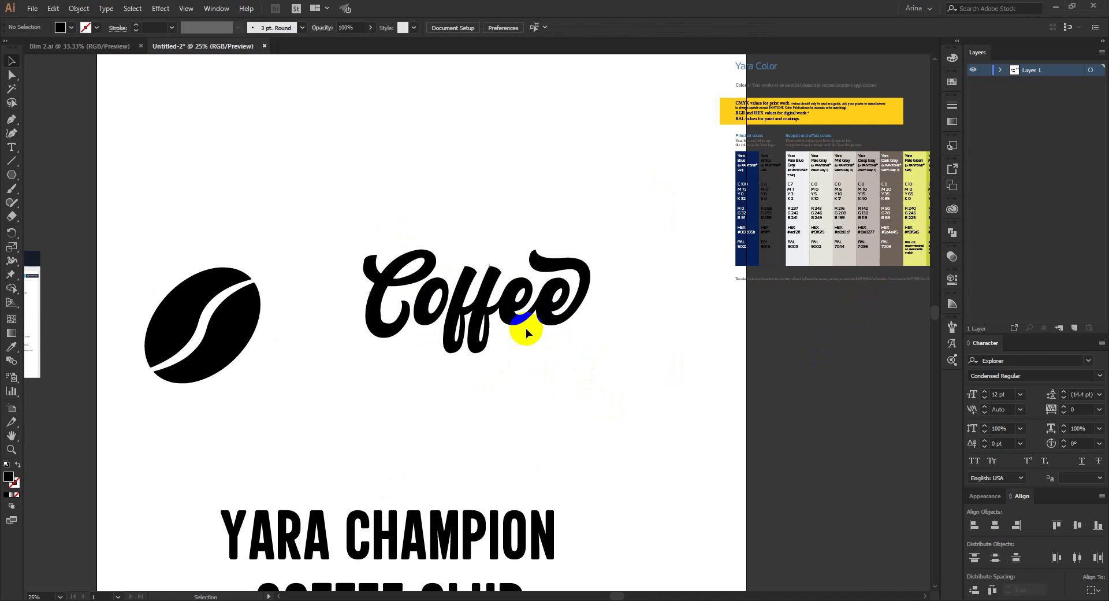
{"action": "left_click_drag", "start_coordinate": [555, 386], "coordinate": [389, 250]}
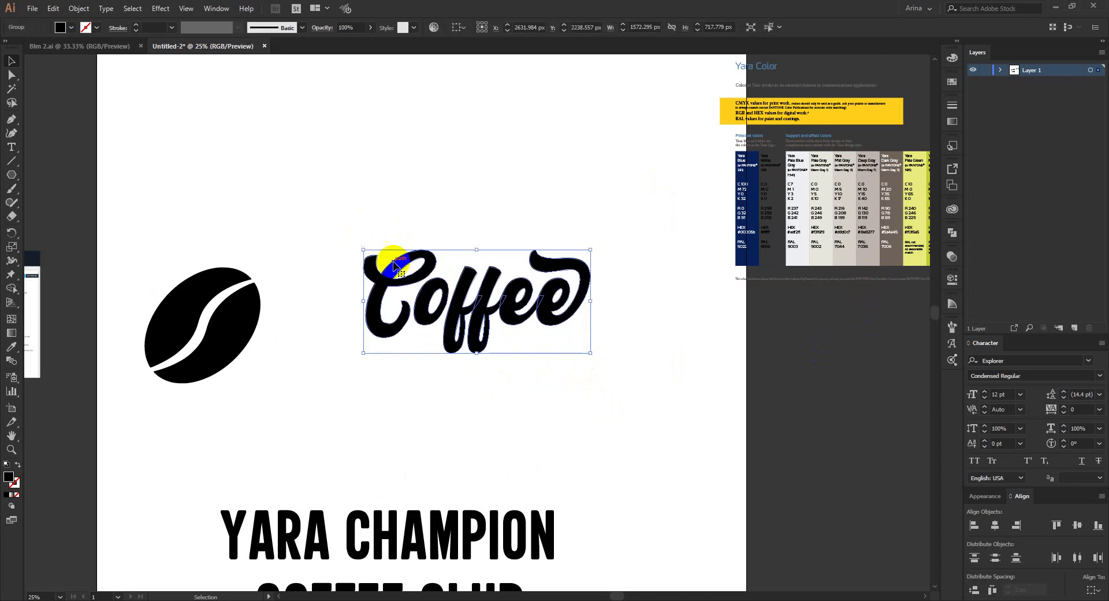
{"action": "left_click", "coordinate": [952, 233]}
{"action": "left_click", "coordinate": [810, 259]}
{"action": "left_click", "coordinate": [578, 380]}
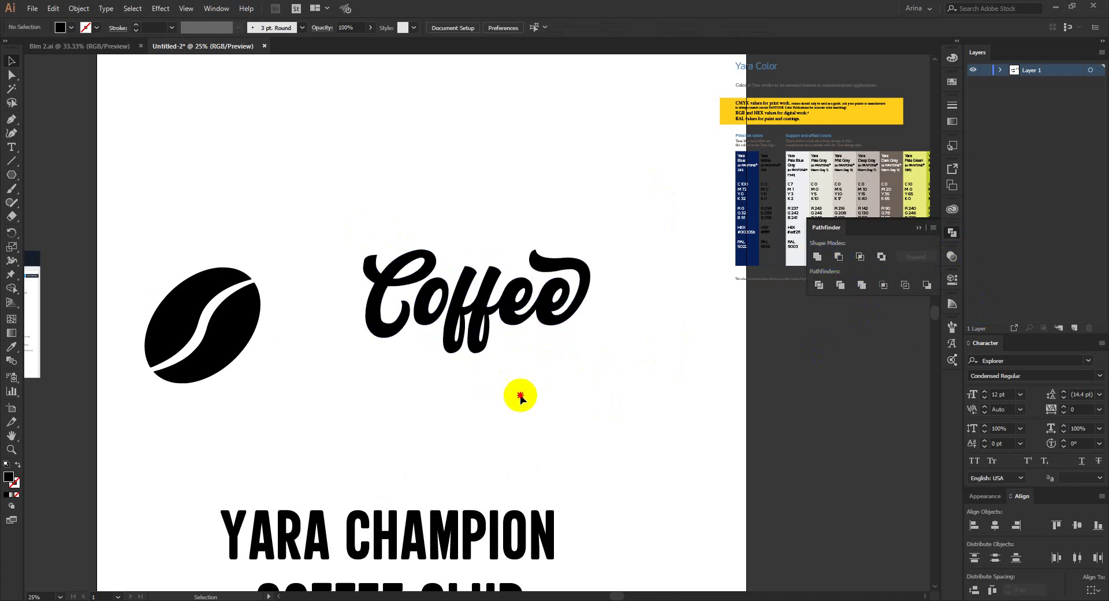
{"action": "left_click", "coordinate": [478, 319]}
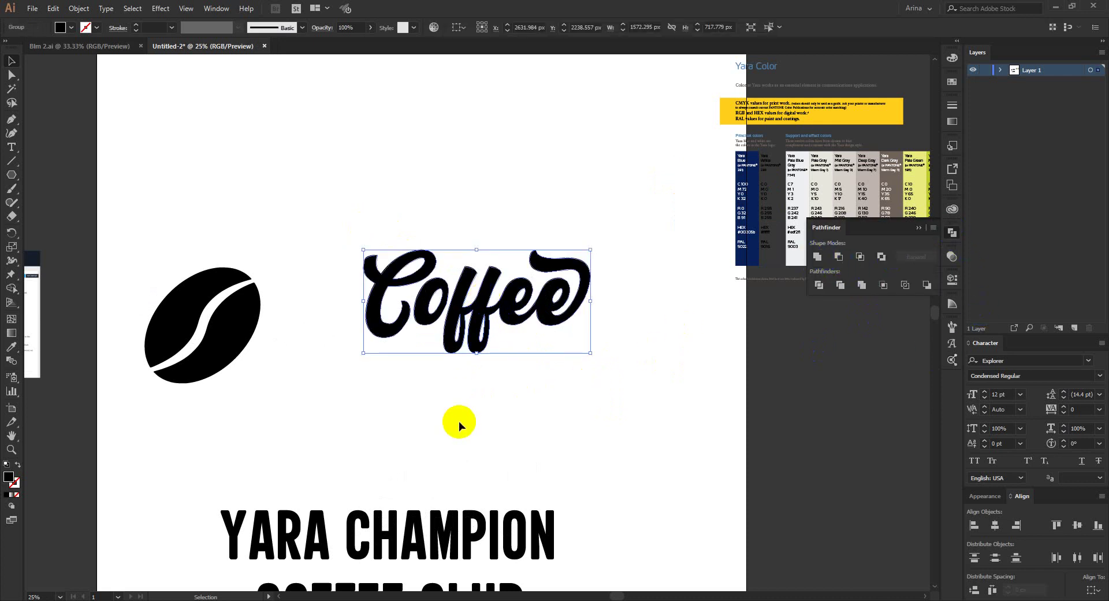
{"action": "left_click", "coordinate": [468, 387]}
- Draw a circle about 1218 px in diameter over the middle of the Coffee lettering, with a black outline and no fill
{"action": "scroll", "coordinate": [482, 274], "scroll_direction": "up", "scroll_amount": 1}
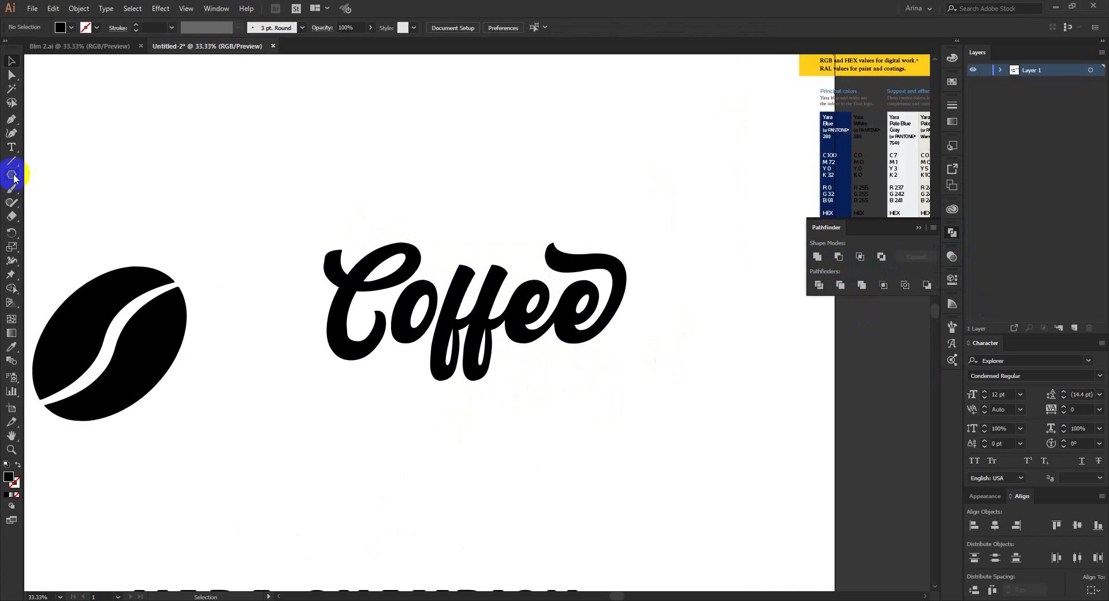
{"action": "left_click_drag", "start_coordinate": [13, 179], "coordinate": [62, 201]}
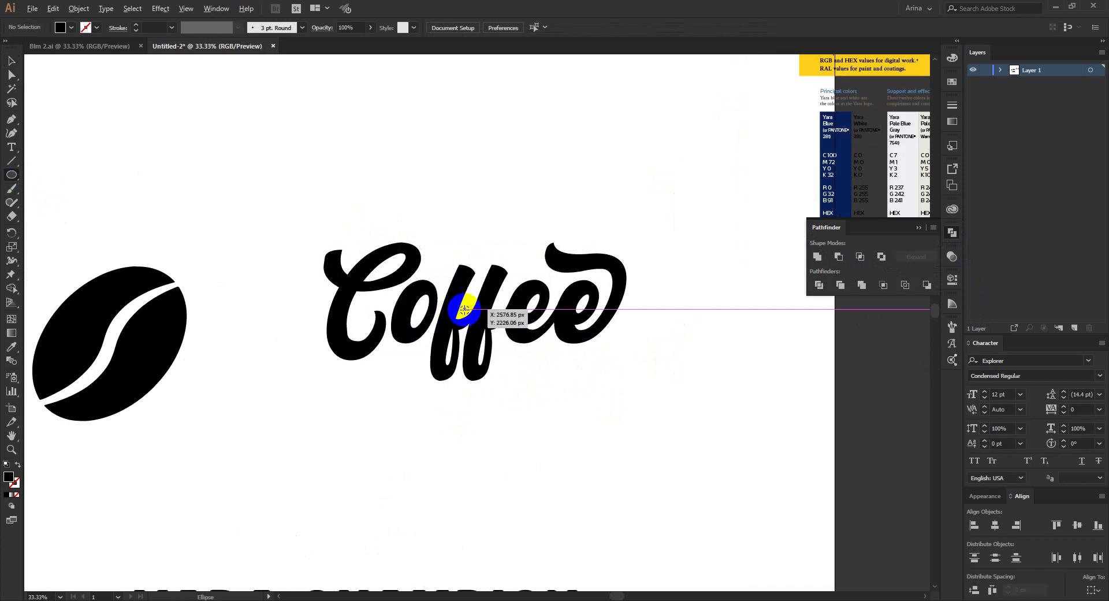
{"action": "left_click_drag", "start_coordinate": [468, 310], "coordinate": [556, 426]}
{"action": "key", "text": "shift+x"}
{"action": "key", "text": "v"}
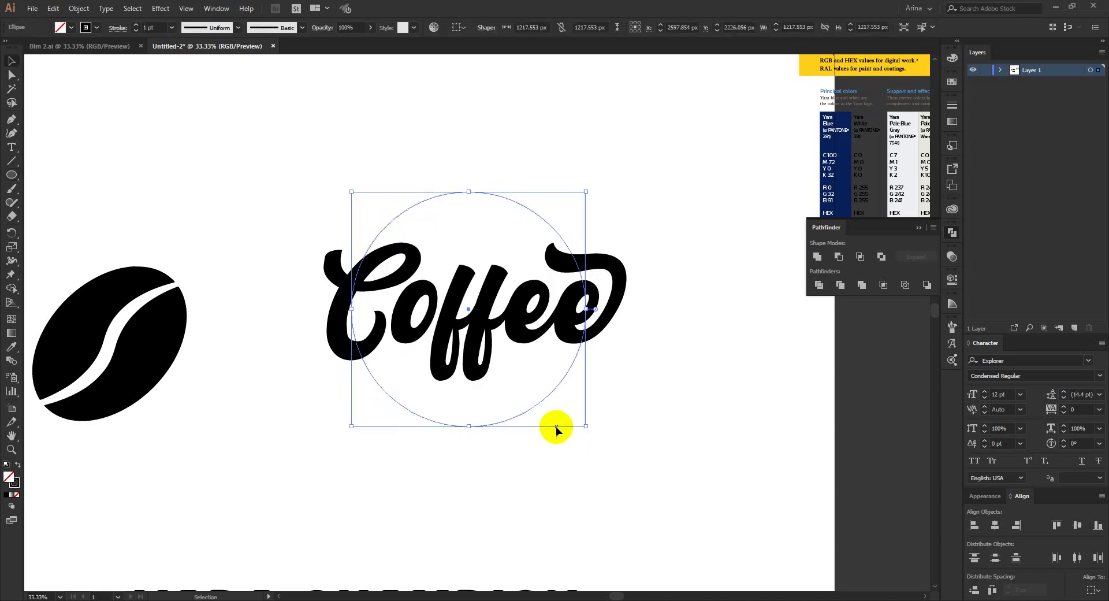
- Align the circle and the Coffee lettering to each other's horizontal and vertical centres
{"action": "left_click_drag", "start_coordinate": [664, 434], "coordinate": [302, 208]}
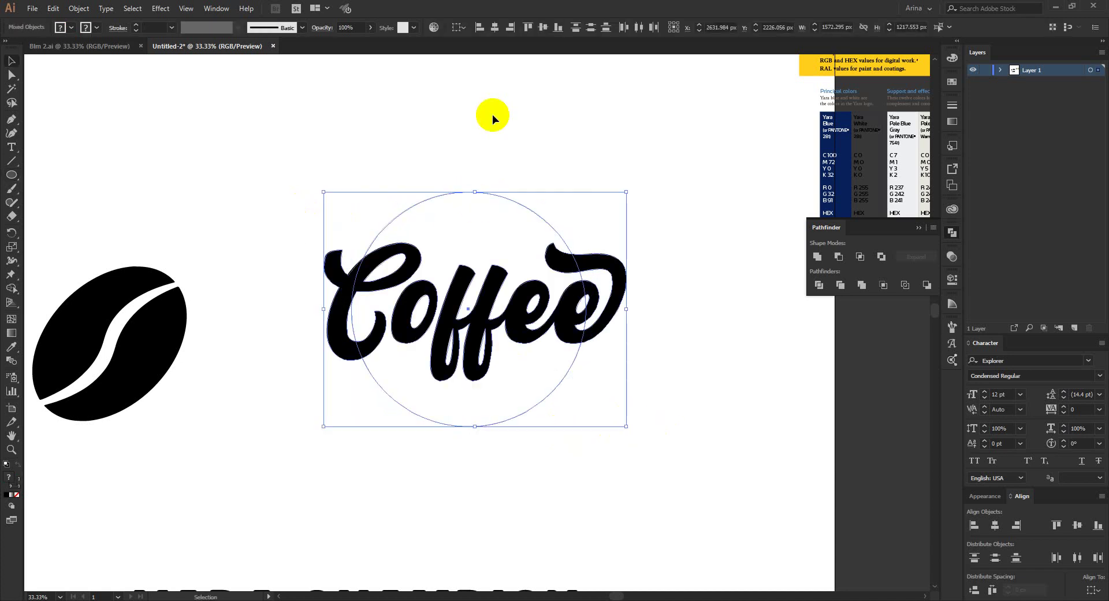
{"action": "left_click", "coordinate": [497, 28]}
{"action": "left_click", "coordinate": [542, 30]}
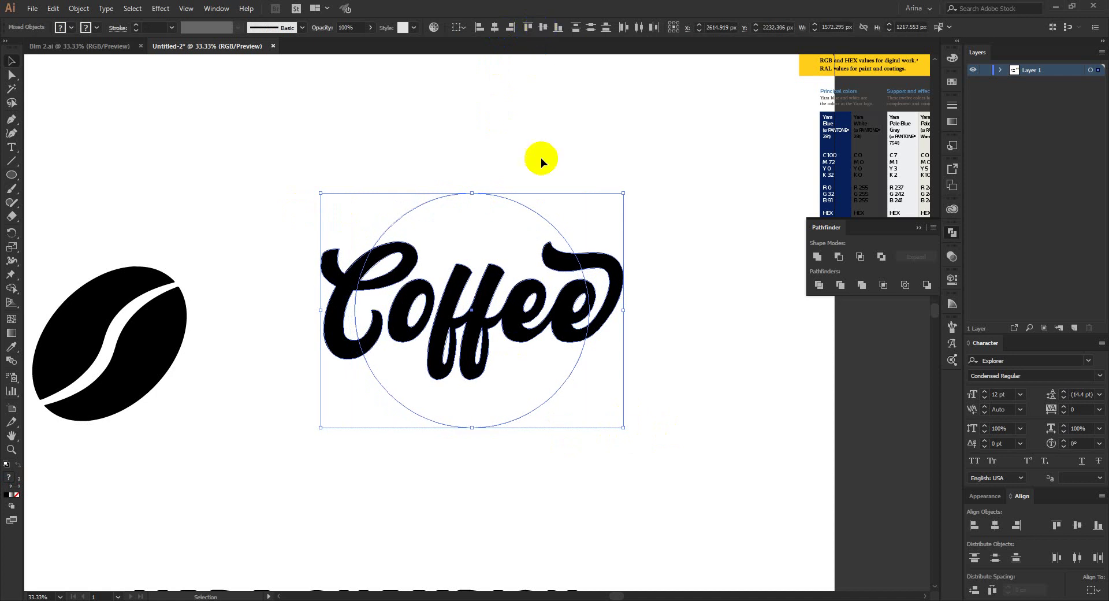
{"action": "left_click", "coordinate": [560, 216]}
- Set the circle's stroke weight to 20 pt
{"action": "left_click", "coordinate": [521, 199]}
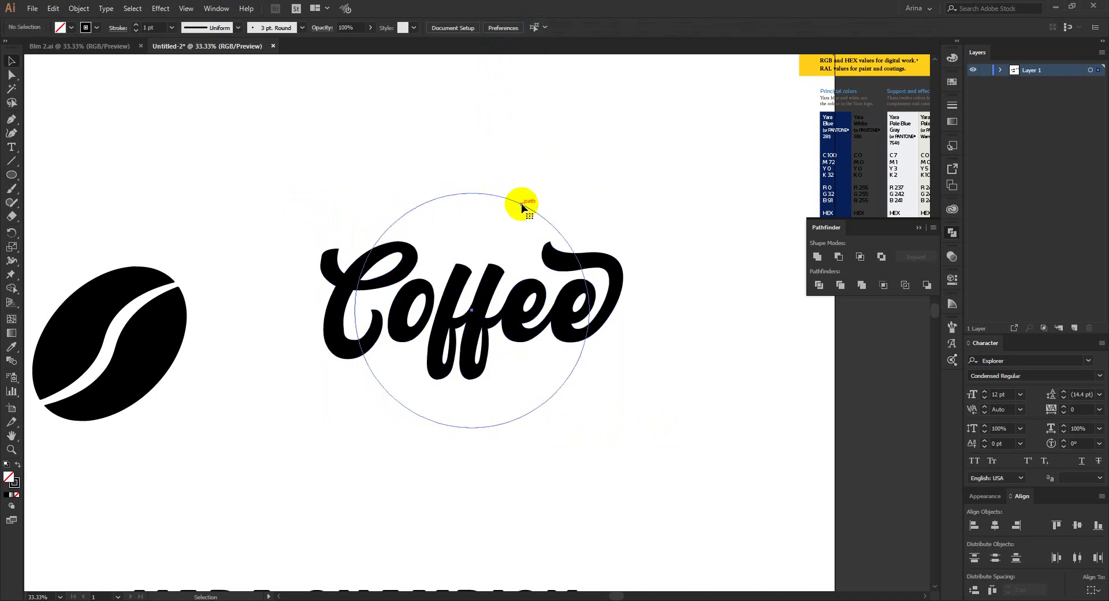
{"action": "left_click", "coordinate": [153, 27]}
{"action": "type", "text": "10"}
{"action": "key", "text": "Return"}
{"action": "key", "text": "shift+Up"}
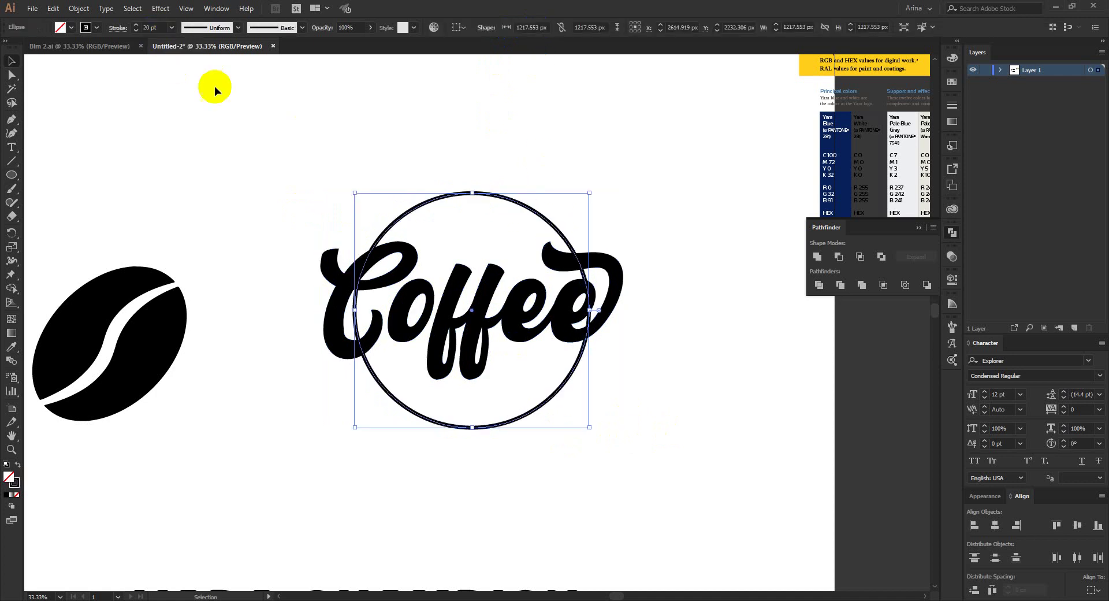
- Add a larger concentric copy of the circle, scaled from its centre to enclose the whole Coffee lettering
{"action": "left_click_drag", "start_coordinate": [433, 145], "coordinate": [467, 222]}
{"action": "key", "text": "a"}
{"action": "key", "text": "v"}
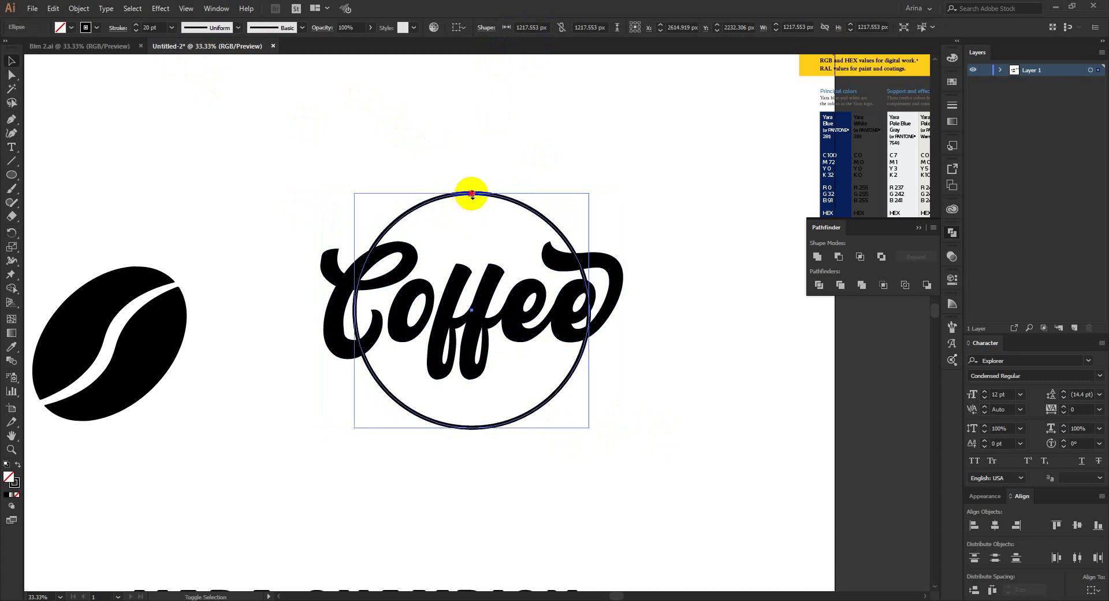
{"action": "left_click_drag", "start_coordinate": [471, 195], "coordinate": [472, 154]}
{"action": "left_click", "coordinate": [614, 334]}
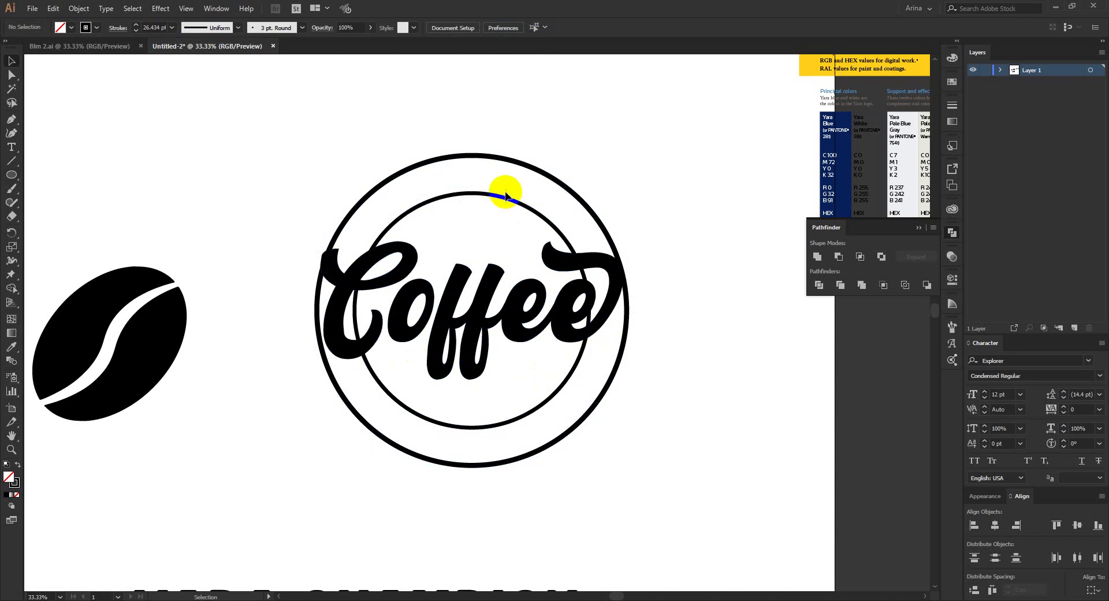
- Scale the inner circle down to about 973 px from its centre and shrink the outer circle slightly
{"action": "left_click", "coordinate": [469, 194]}
{"action": "mouse_move", "coordinate": [468, 197]}
{"action": "left_mouse_down"}
{"action": "mouse_move", "coordinate": [461, 215]}
{"action": "mouse_move", "coordinate": [472, 217]}
{"action": "left_mouse_up"}
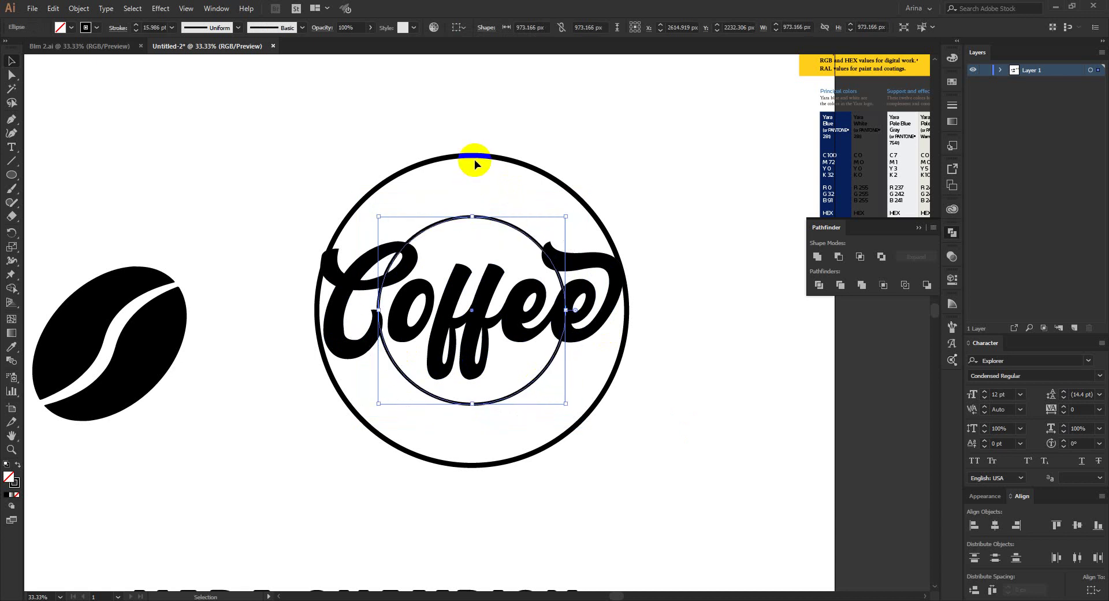
{"action": "left_click_drag", "start_coordinate": [476, 155], "coordinate": [472, 169]}
{"action": "left_click", "coordinate": [309, 206]}
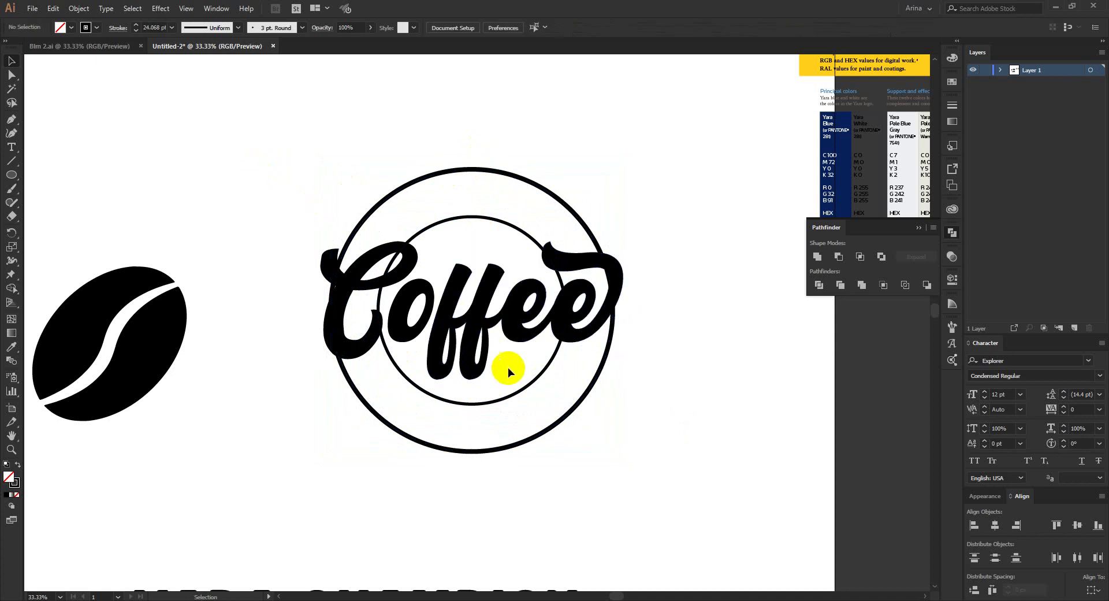
- Add a concentric copy of the inner circle scaled to about 1211 px, midway between the inner and outer circles
{"action": "scroll", "coordinate": [501, 289], "scroll_direction": "up", "scroll_amount": 1}
{"action": "scroll", "coordinate": [499, 289], "scroll_direction": "down", "scroll_amount": 1}
{"action": "scroll", "coordinate": [496, 373], "scroll_direction": "up", "scroll_amount": 1}
{"action": "scroll", "coordinate": [497, 373], "scroll_direction": "down", "scroll_amount": 1}
{"action": "scroll", "coordinate": [559, 492], "scroll_direction": "up", "scroll_amount": 1}
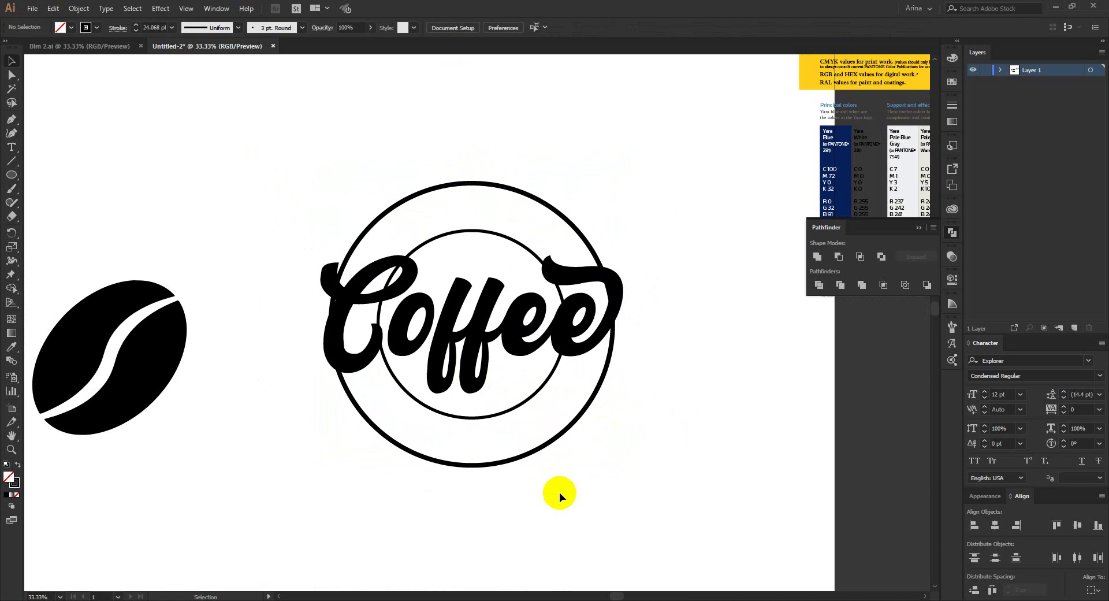
{"action": "left_click", "coordinate": [511, 413]}
{"action": "key", "text": "a"}
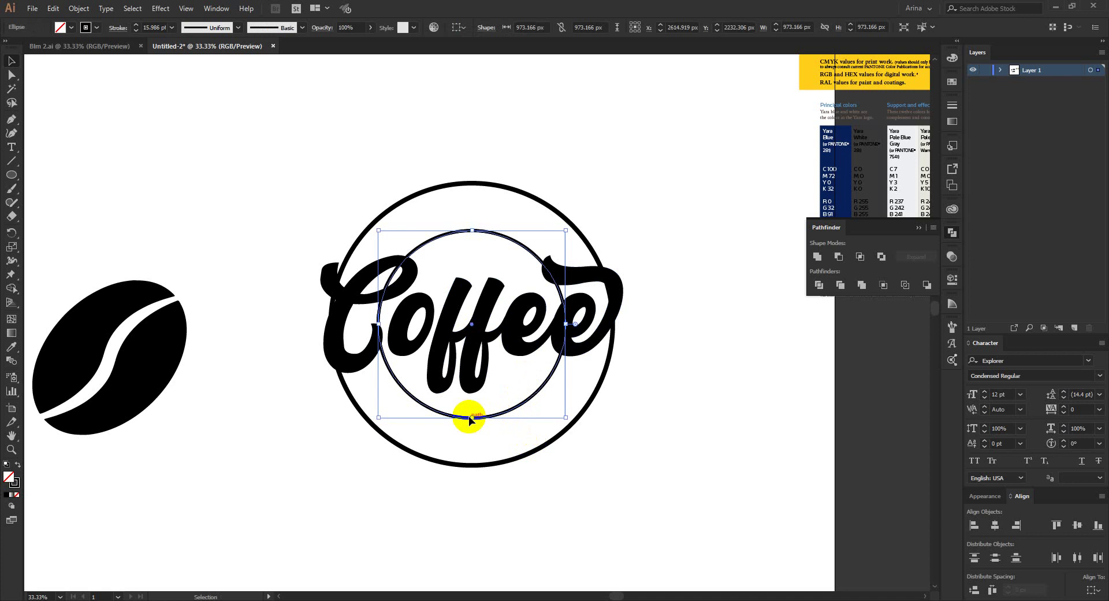
{"action": "left_click_drag", "start_coordinate": [471, 418], "coordinate": [475, 441]}
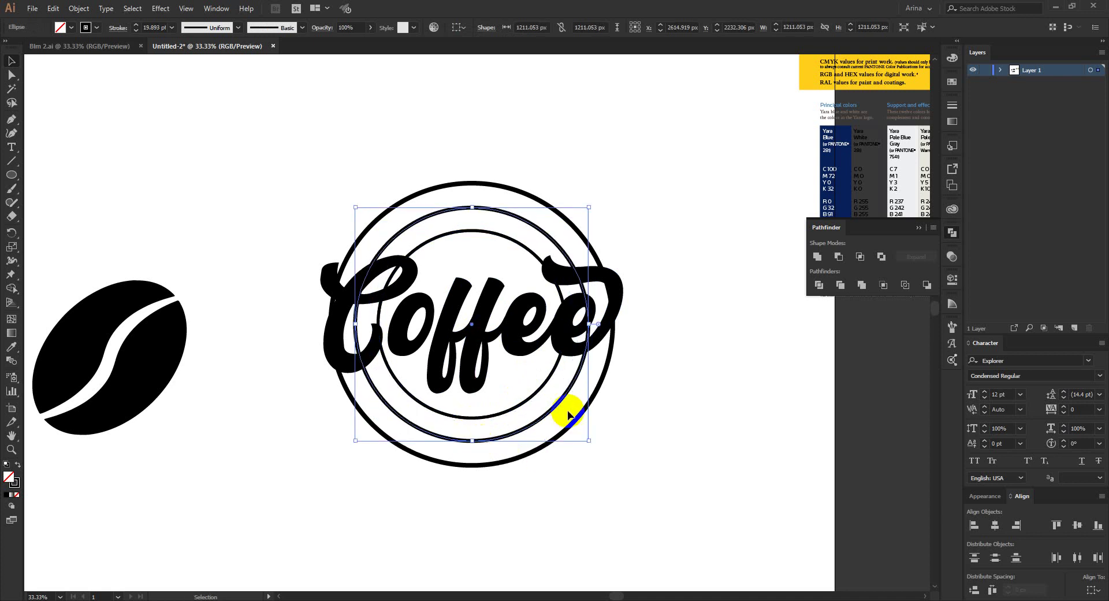
{"action": "left_click", "coordinate": [508, 494]}
- Move the YARA CHAMPION and COFFEE CLUB lines up so they sit stacked just beneath the circles
{"action": "scroll", "coordinate": [456, 342], "scroll_direction": "down", "scroll_amount": 1}
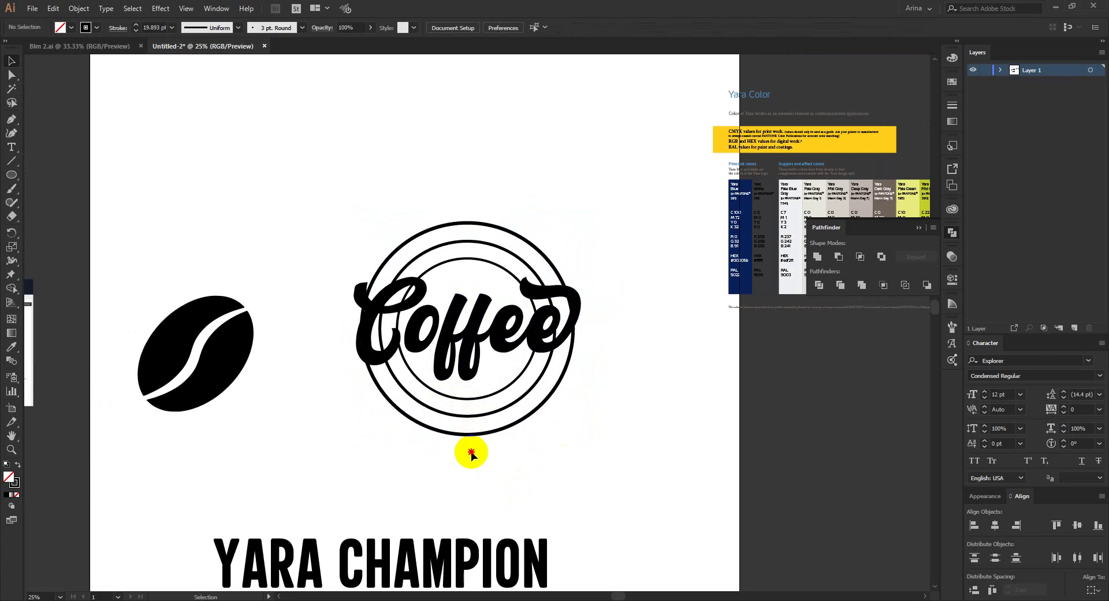
{"action": "scroll", "coordinate": [521, 445], "scroll_direction": "down", "scroll_amount": 2}
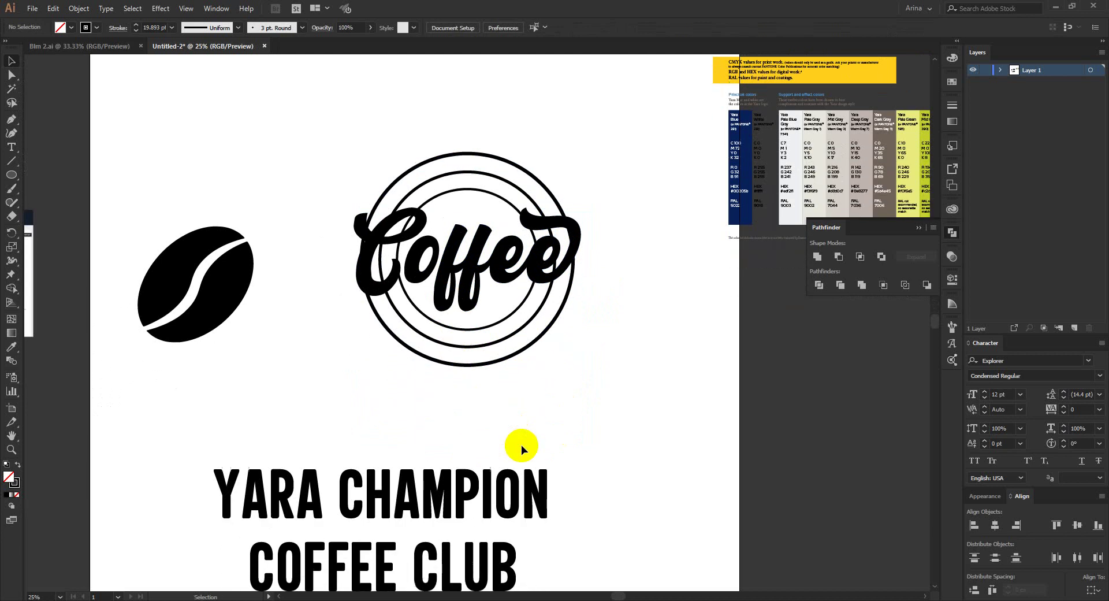
{"action": "scroll", "coordinate": [449, 444], "scroll_direction": "down", "scroll_amount": 1}
{"action": "left_click_drag", "start_coordinate": [438, 468], "coordinate": [464, 459]}
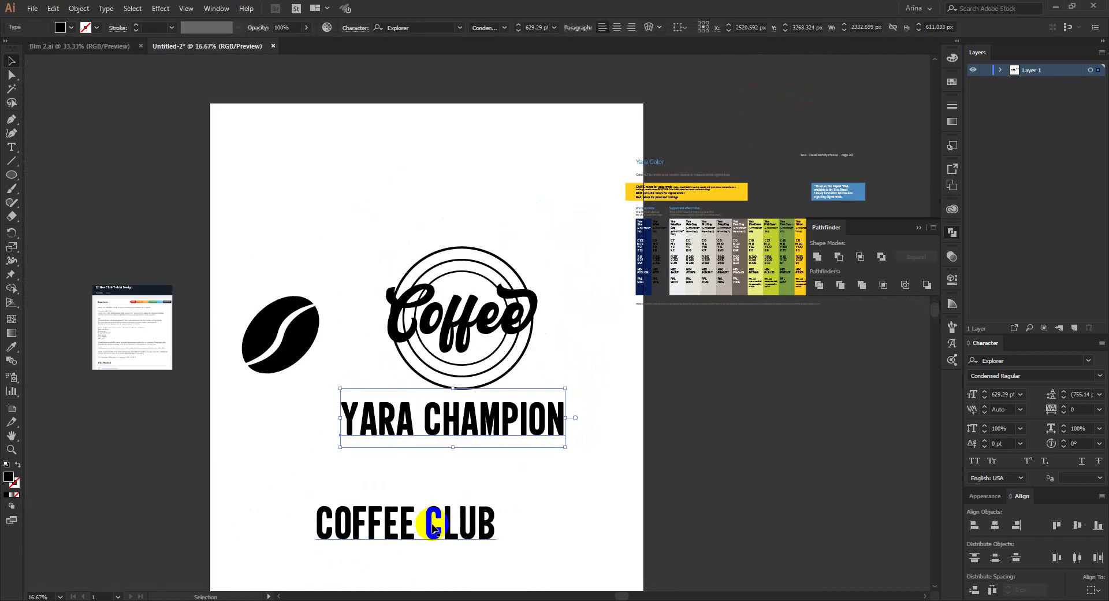
{"action": "left_click_drag", "start_coordinate": [426, 520], "coordinate": [489, 471]}
{"action": "left_click", "coordinate": [596, 512]}
- Move the Coffee lettering straight down by about 125 px within the circles
{"action": "scroll", "coordinate": [502, 417], "scroll_direction": "up", "scroll_amount": 1}
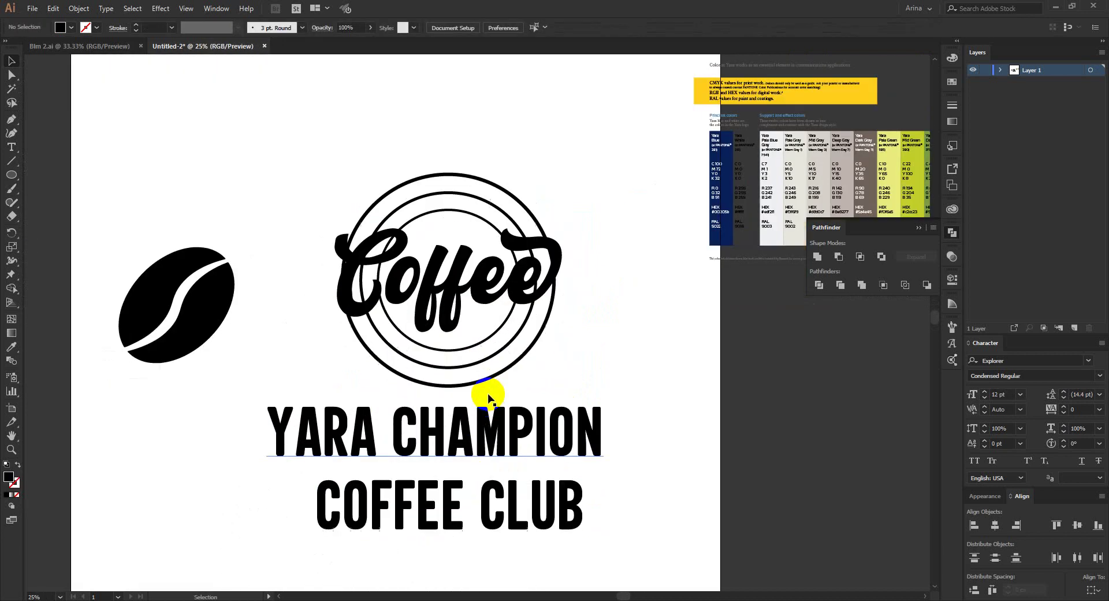
{"action": "scroll", "coordinate": [483, 392], "scroll_direction": "up", "scroll_amount": 1}
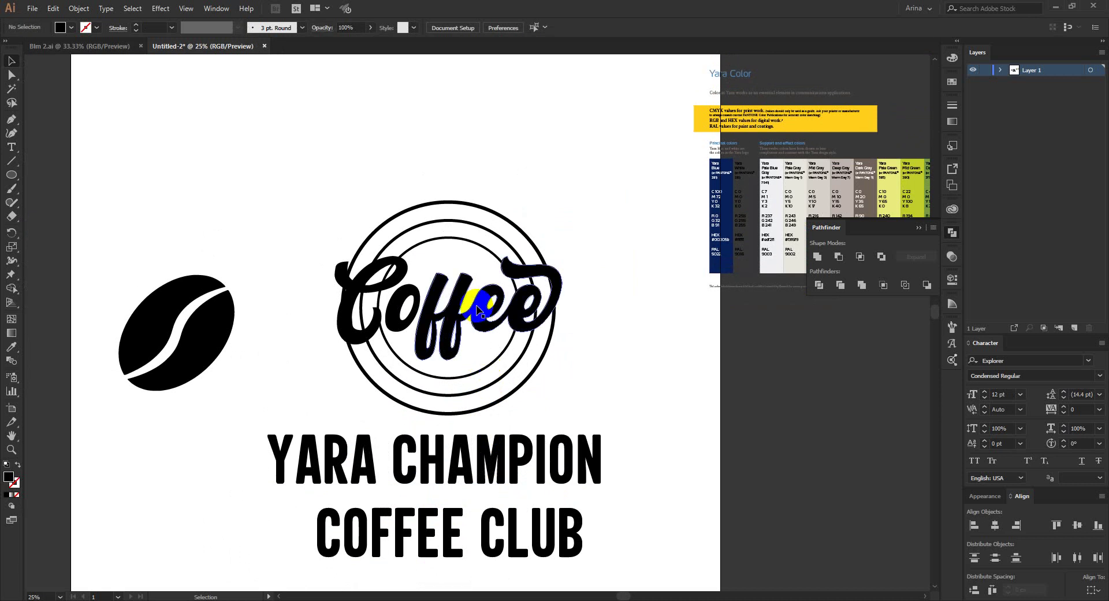
{"action": "left_click", "coordinate": [302, 460]}
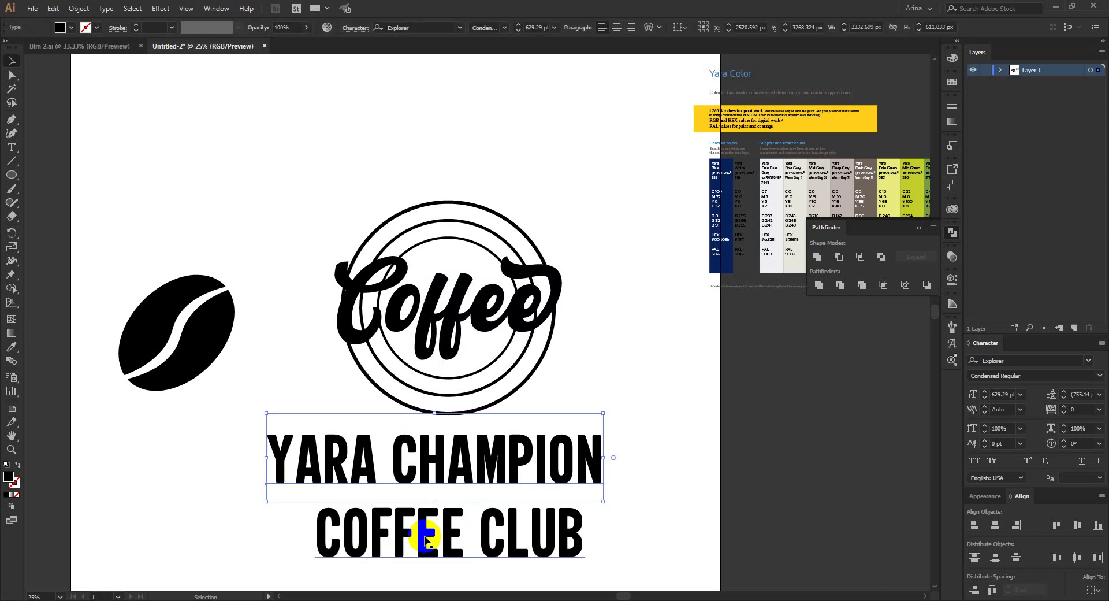
{"action": "left_click", "coordinate": [449, 342]}
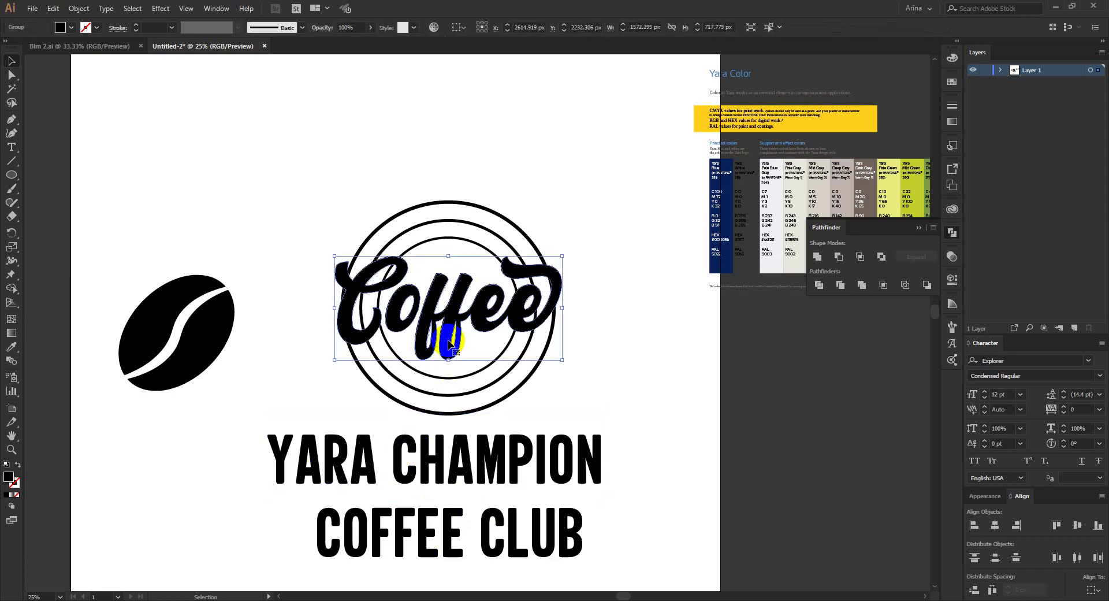
{"action": "left_click_drag", "start_coordinate": [449, 344], "coordinate": [450, 344]}
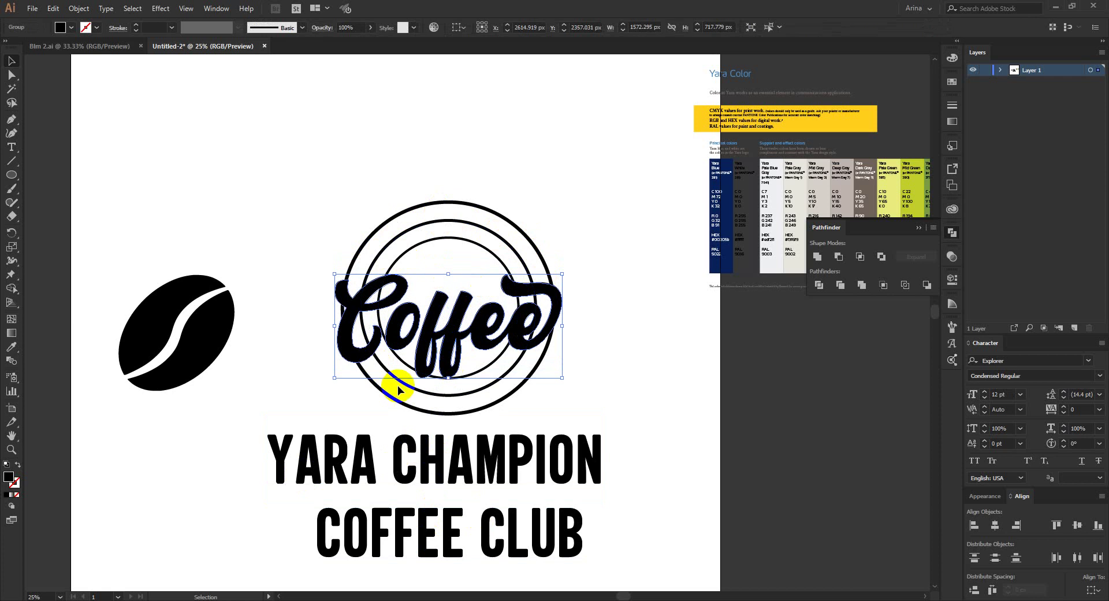
- Set the font size of both the YARA CHAMPION and COFFEE CLUB lines to 300 pt
{"action": "left_click", "coordinate": [430, 454]}
{"action": "left_click", "coordinate": [434, 520], "text": "shift"}
{"action": "left_click", "coordinate": [533, 25]}
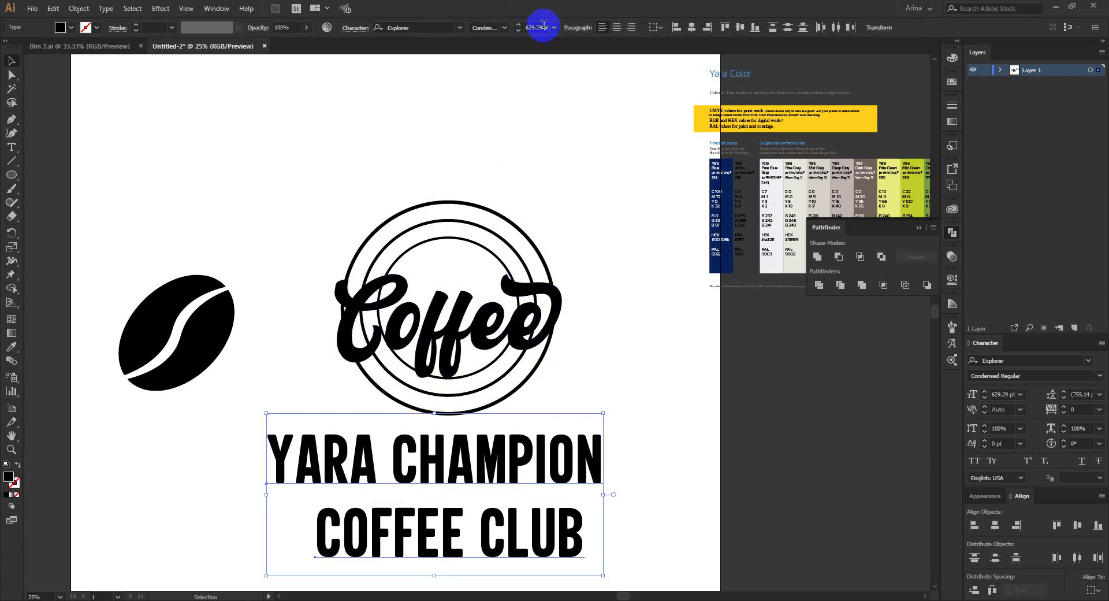
{"action": "scroll", "coordinate": [540, 25], "scroll_direction": "down", "scroll_amount": 7}
{"action": "scroll", "coordinate": [544, 24], "scroll_direction": "down", "scroll_amount": 20}
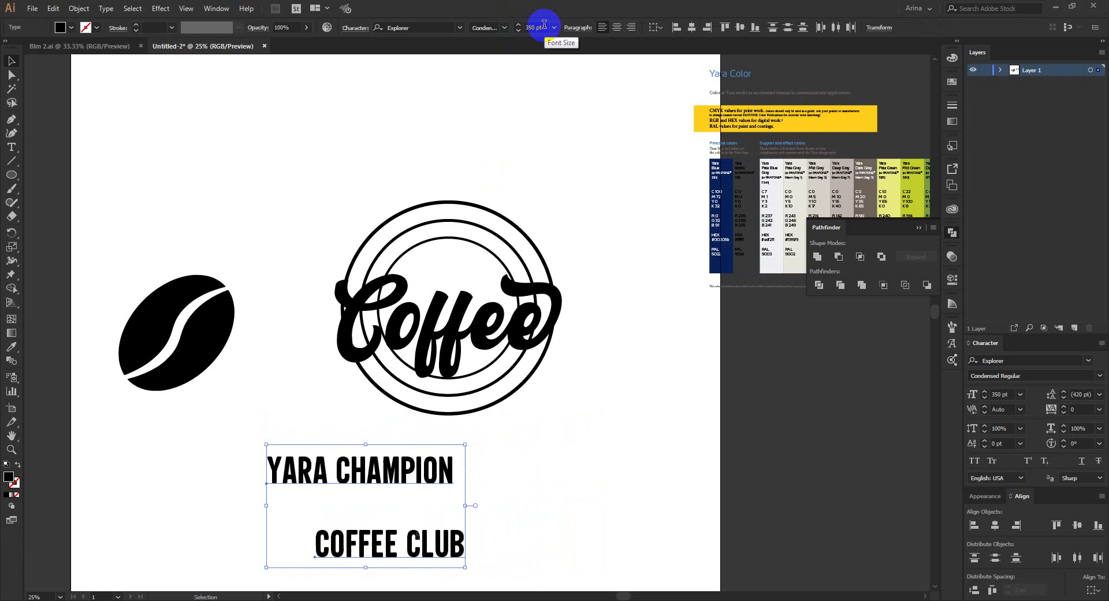
{"action": "left_click", "coordinate": [563, 403]}
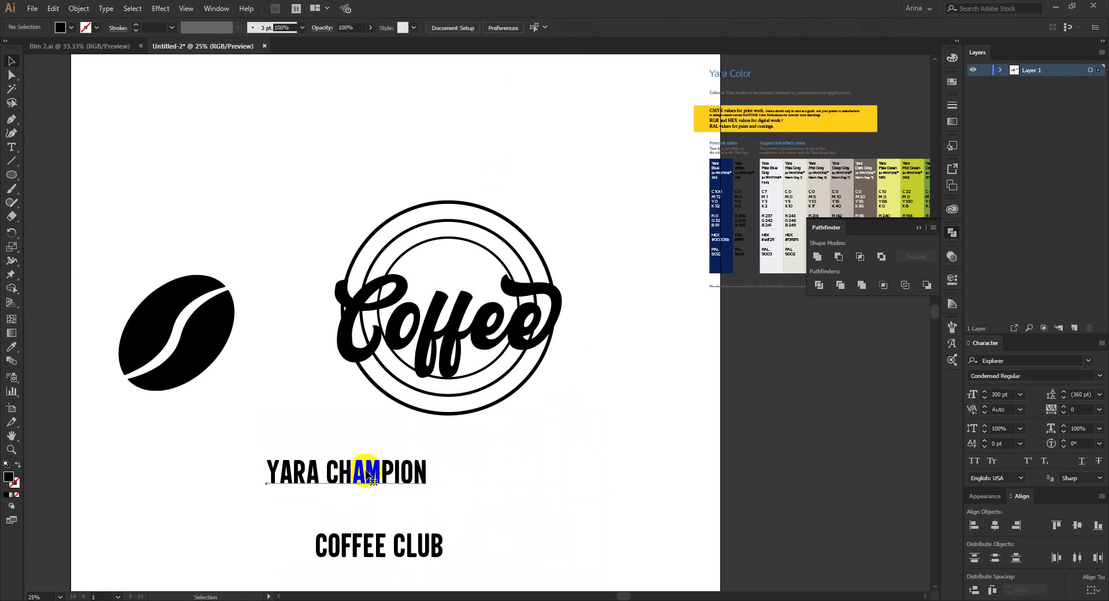
- Replace the standalone YARA CHAMPION line with the same text set along the middle circle's path
{"action": "left_click", "coordinate": [396, 471]}
{"action": "key", "text": "Delete"}
{"action": "scroll", "coordinate": [456, 226], "scroll_direction": "up", "scroll_amount": 2}
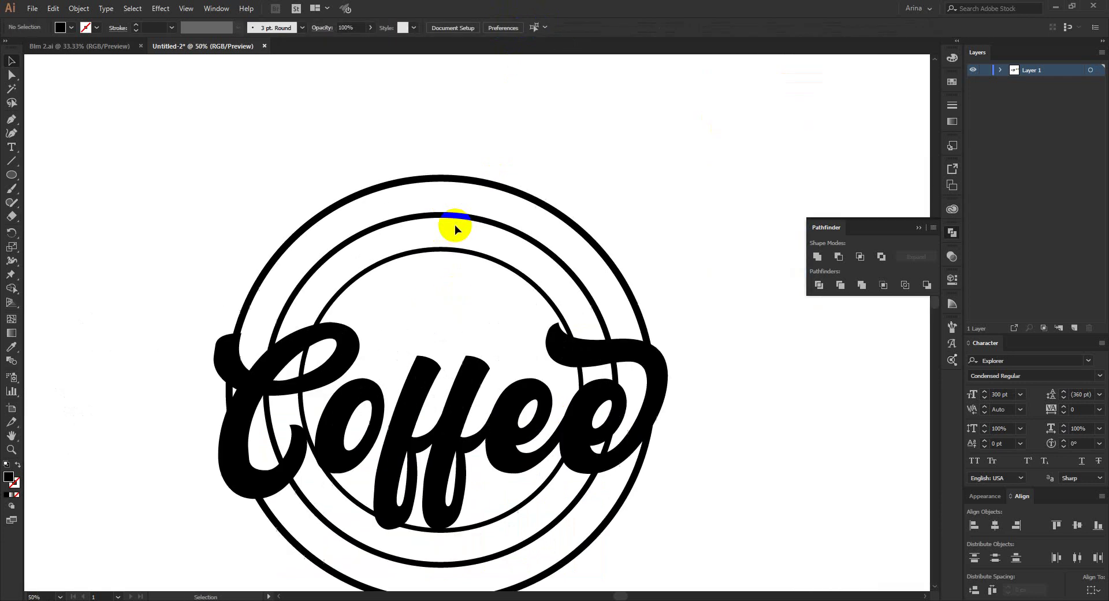
{"action": "left_click", "coordinate": [10, 149]}
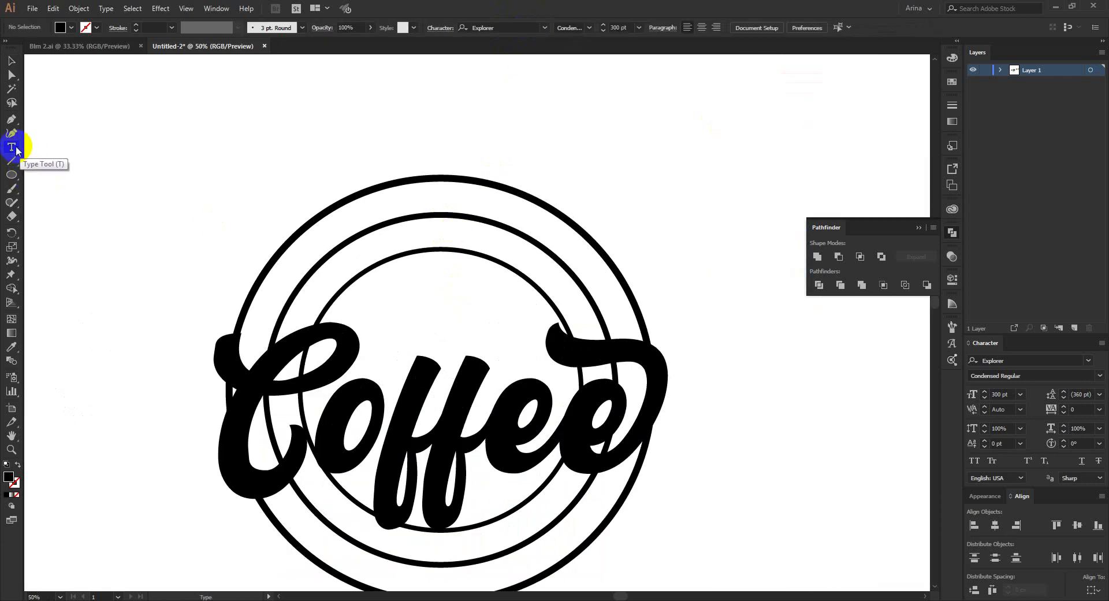
{"action": "left_click_drag", "start_coordinate": [12, 147], "coordinate": [51, 172]}
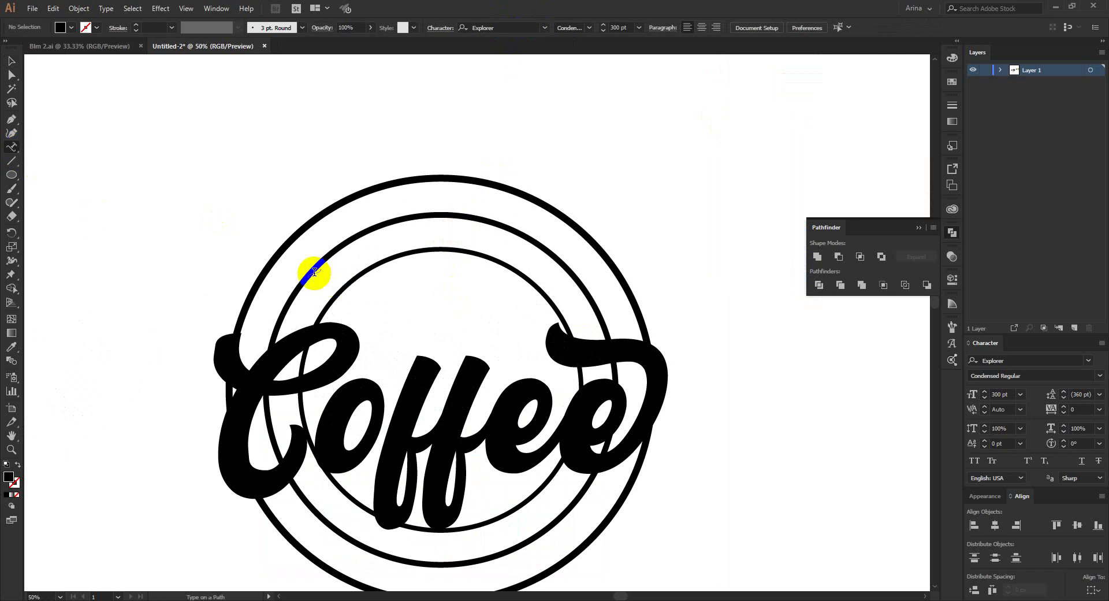
{"action": "left_click", "coordinate": [312, 272]}
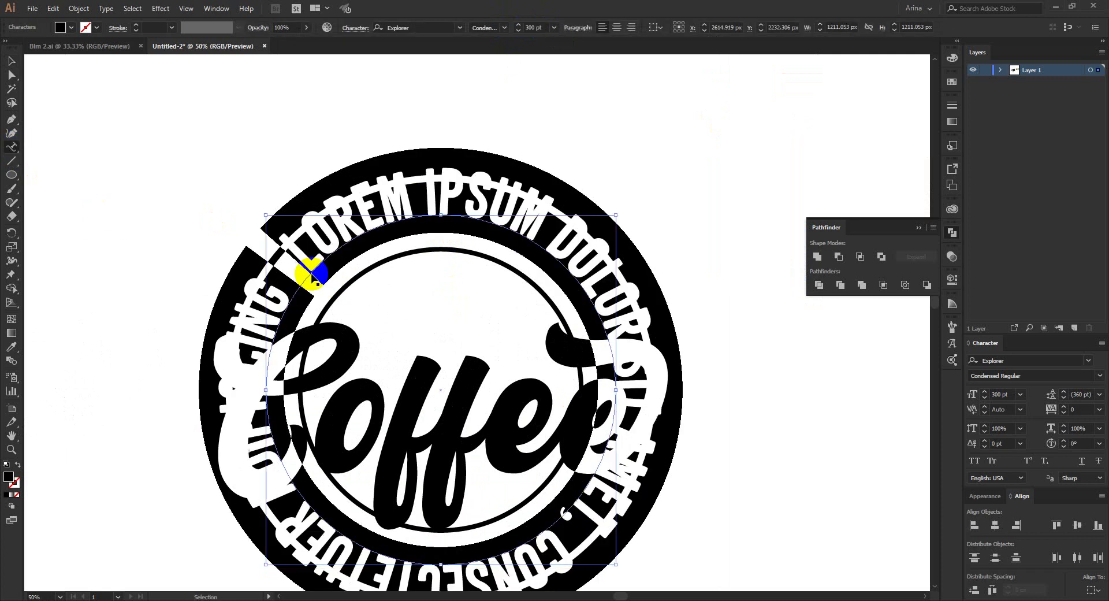
{"action": "type", "text": "YARA CHAMPION"}
{"action": "left_click", "coordinate": [11, 60]}
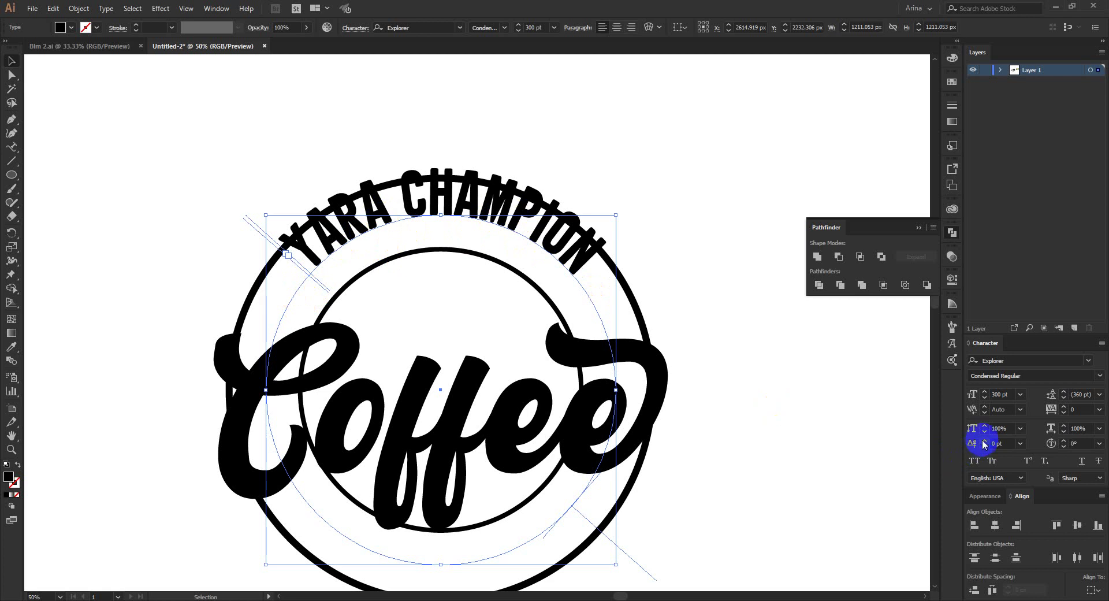
- Give the curved YARA CHAMPION text a baseline shift of -80 pt and a tracking of 50
{"action": "scroll", "coordinate": [1000, 443], "scroll_direction": "down", "scroll_amount": 8}
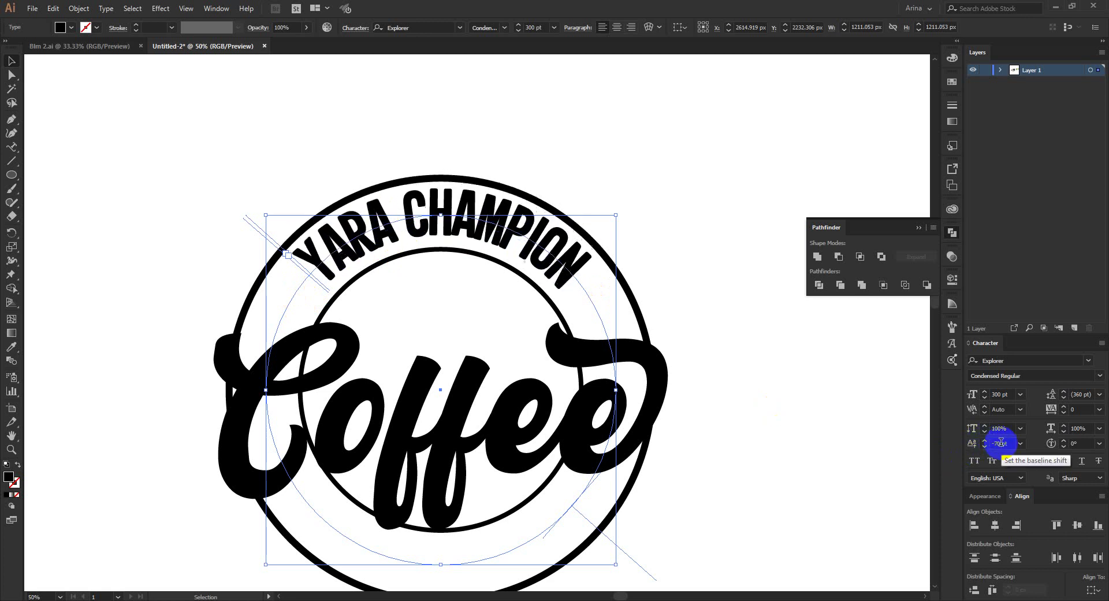
{"action": "left_click", "coordinate": [1078, 410]}
{"action": "scroll", "coordinate": [1080, 409], "scroll_direction": "up", "scroll_amount": 4}
{"action": "scroll", "coordinate": [1079, 410], "scroll_direction": "up", "scroll_amount": 1}
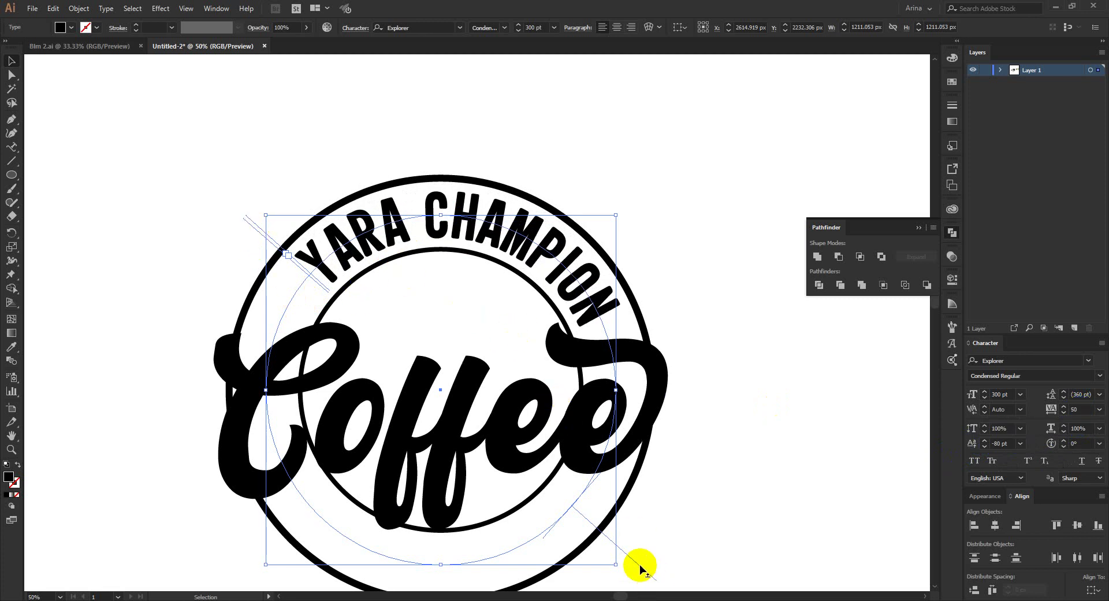
- Slide the curved YARA CHAMPION text counter-clockwise along its path and set its font size to 320 pt
{"action": "left_click_drag", "start_coordinate": [639, 566], "coordinate": [674, 532]}
{"action": "scroll", "coordinate": [536, 28], "scroll_direction": "up", "scroll_amount": 2}
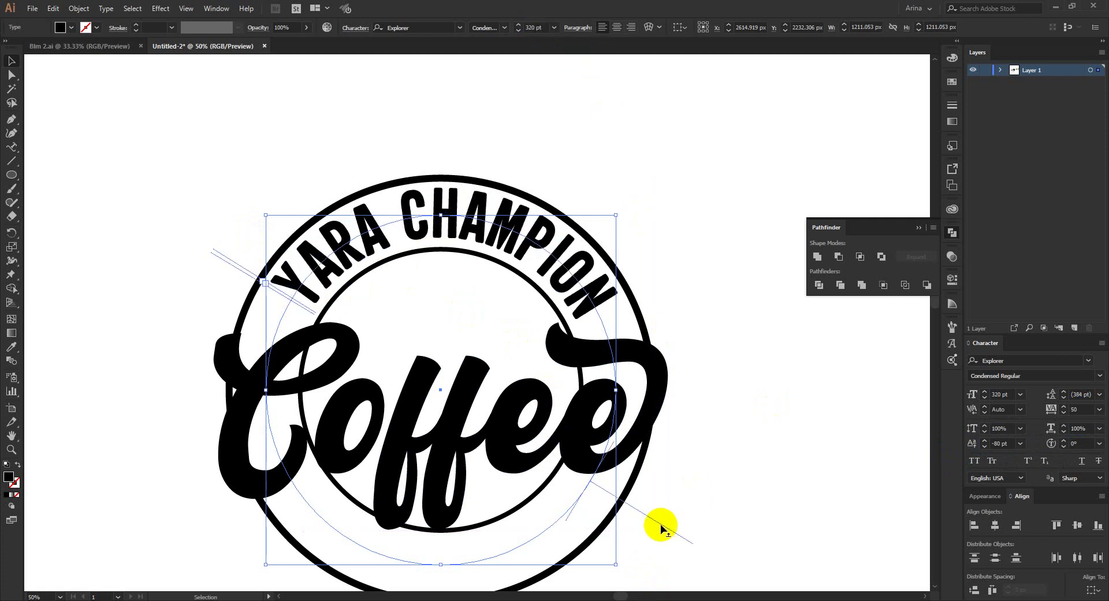
{"action": "left_click_drag", "start_coordinate": [662, 527], "coordinate": [673, 424]}
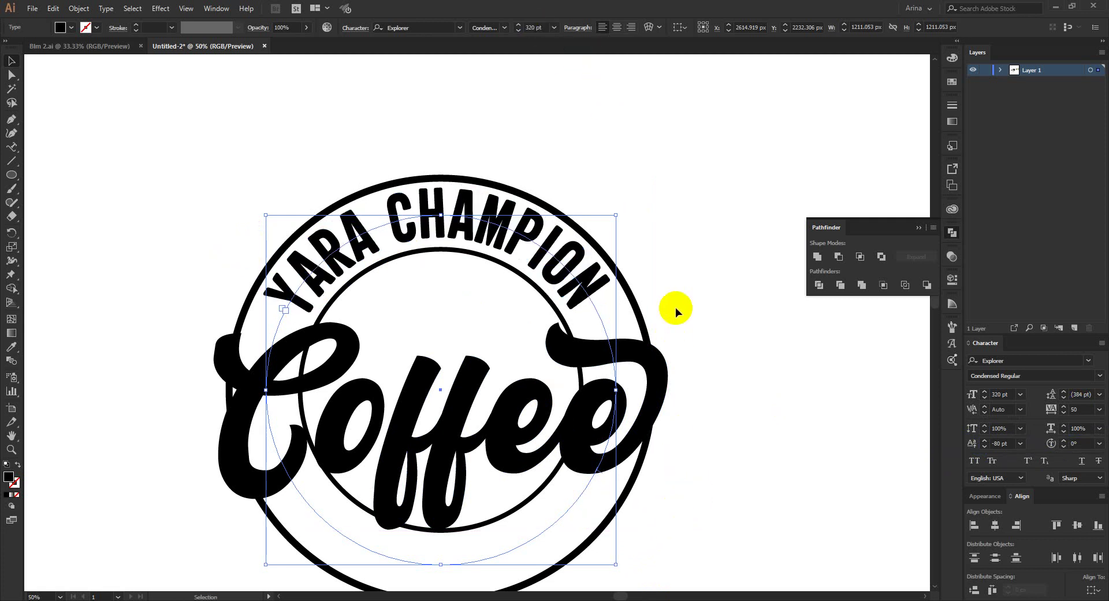
- Set the curved YARA CHAMPION text's font size to 290 pt and recentre it over the top of the ring
{"action": "left_click", "coordinate": [486, 35]}
{"action": "left_click", "coordinate": [539, 28]}
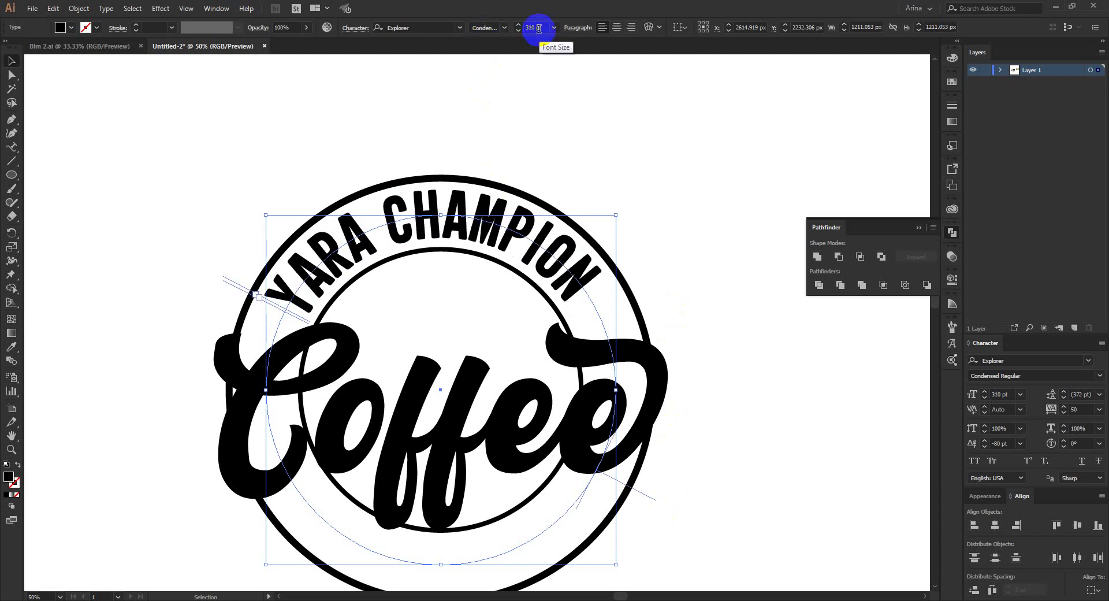
{"action": "key", "text": "shift+Down"}
{"action": "key", "text": "shift+Down"}
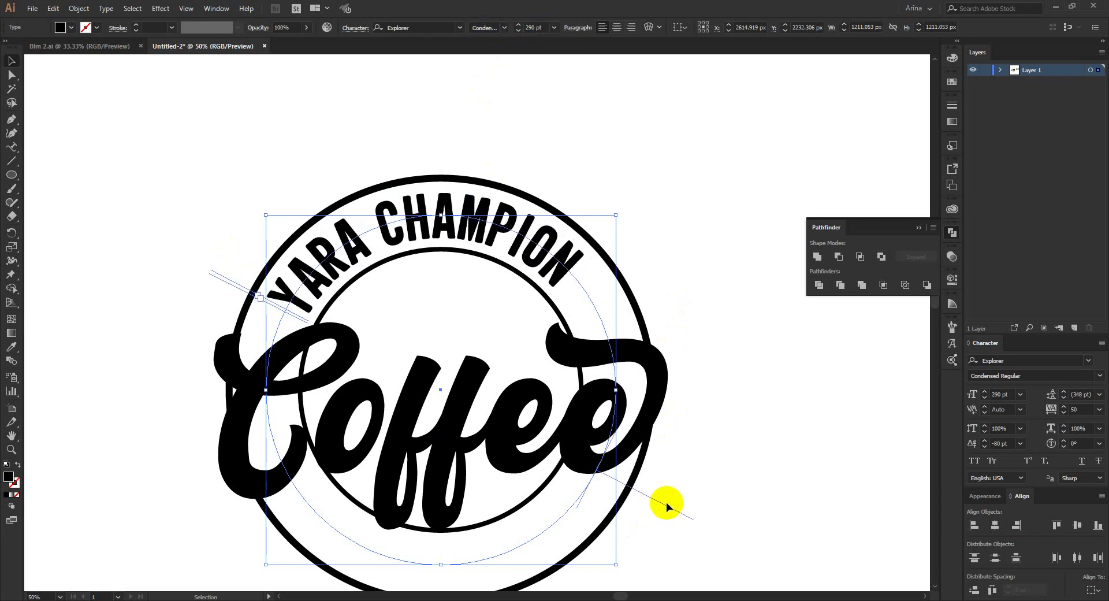
{"action": "left_click_drag", "start_coordinate": [665, 507], "coordinate": [650, 534]}
{"action": "left_click", "coordinate": [737, 456]}
- Place a copy of the curved YARA CHAMPION text, flipped to the path's inner side, along the lower arc of the ring
{"action": "scroll", "coordinate": [426, 260], "scroll_direction": "down", "scroll_amount": 1}
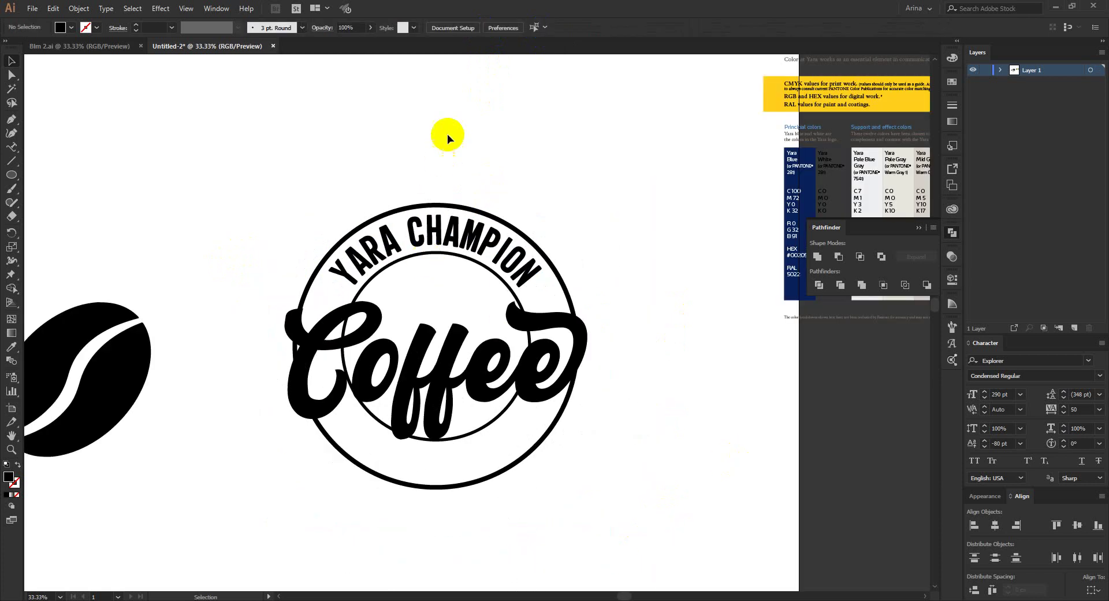
{"action": "scroll", "coordinate": [437, 235], "scroll_direction": "down", "scroll_amount": 1}
{"action": "scroll", "coordinate": [430, 260], "scroll_direction": "up", "scroll_amount": 1}
{"action": "scroll", "coordinate": [428, 249], "scroll_direction": "down", "scroll_amount": 1}
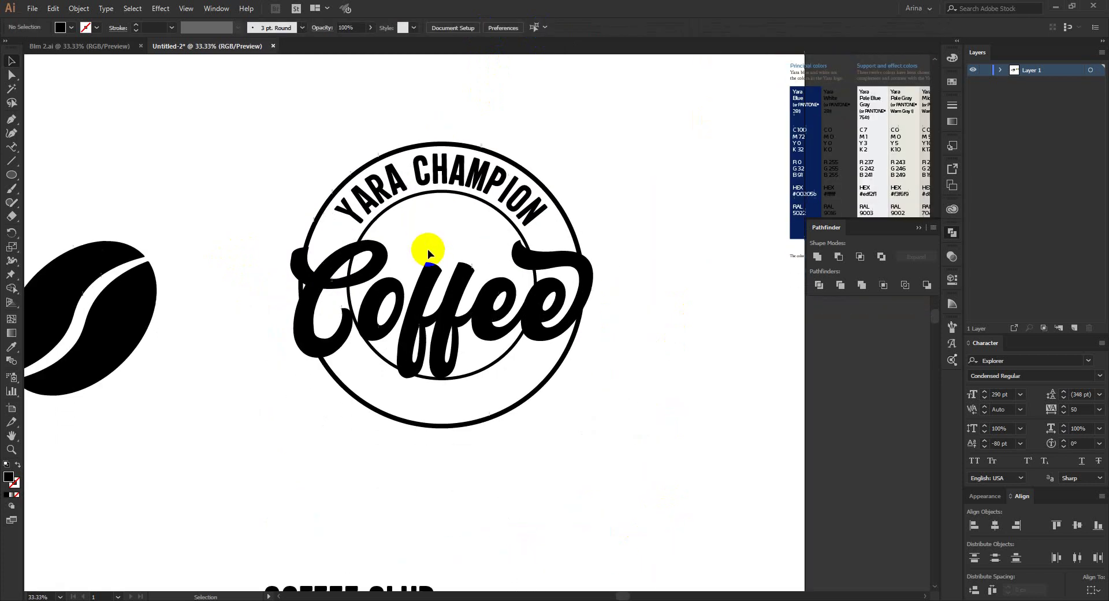
{"action": "scroll", "coordinate": [427, 252], "scroll_direction": "down", "scroll_amount": 1}
{"action": "left_click", "coordinate": [433, 149]}
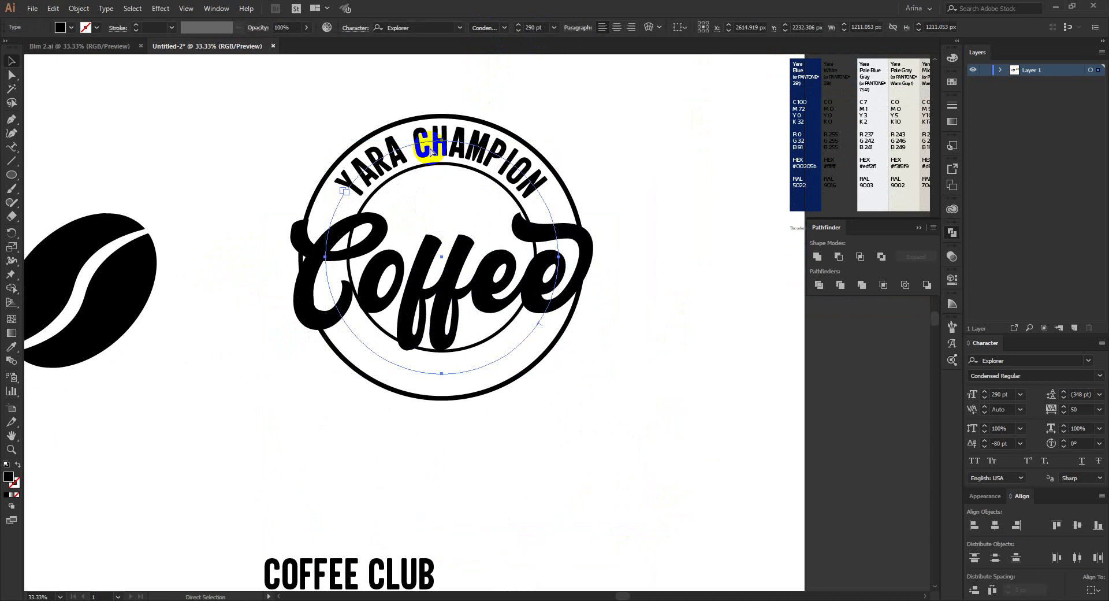
{"action": "left_click", "coordinate": [445, 185]}
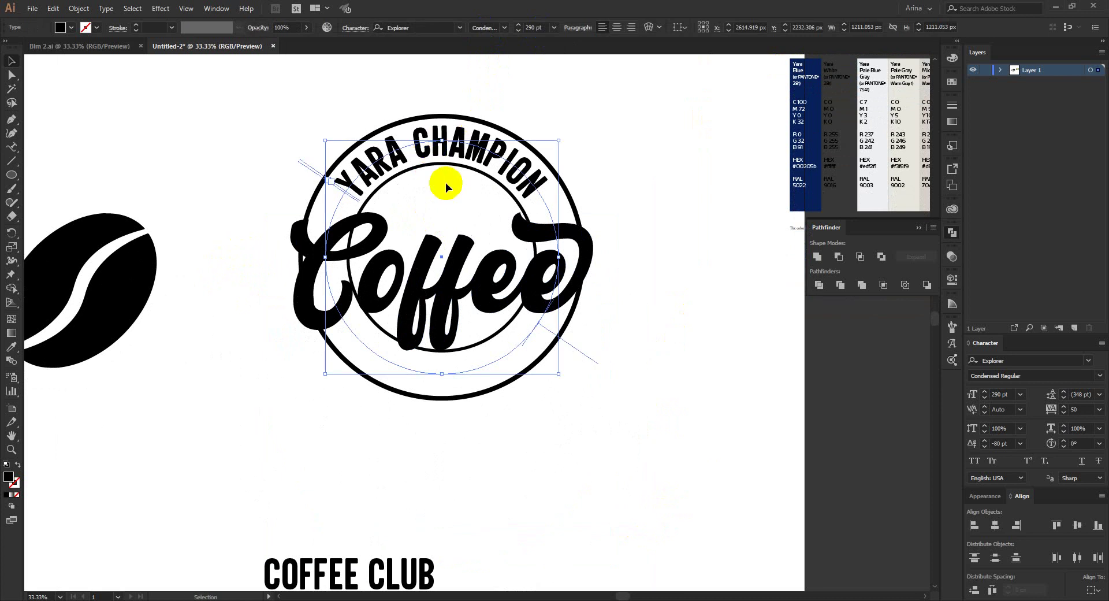
{"action": "left_click_drag", "start_coordinate": [591, 359], "coordinate": [504, 345]}
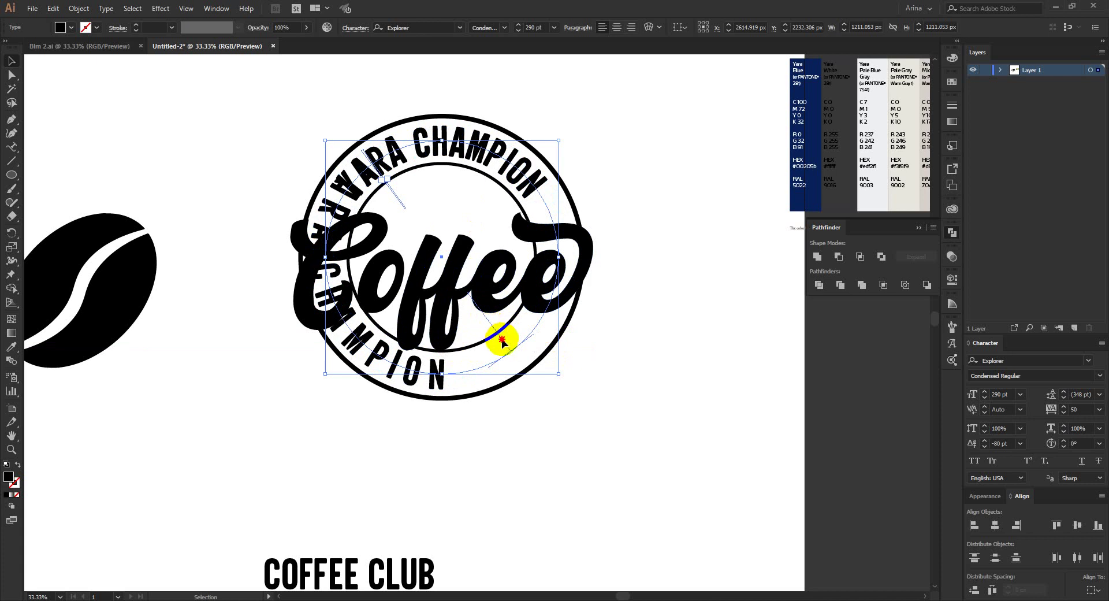
{"action": "left_click_drag", "start_coordinate": [501, 342], "coordinate": [549, 240]}
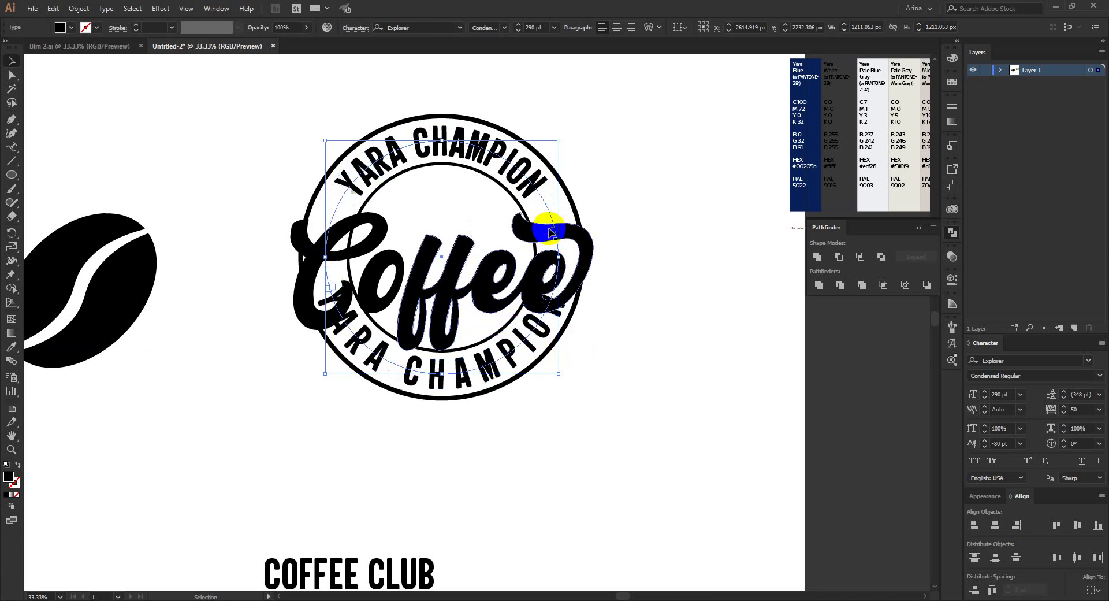
- Replace the wording of the lower curved text with COFFEE CLUB and slide it counter-clockwise along the ring's lower arc
{"action": "left_click", "coordinate": [382, 568]}
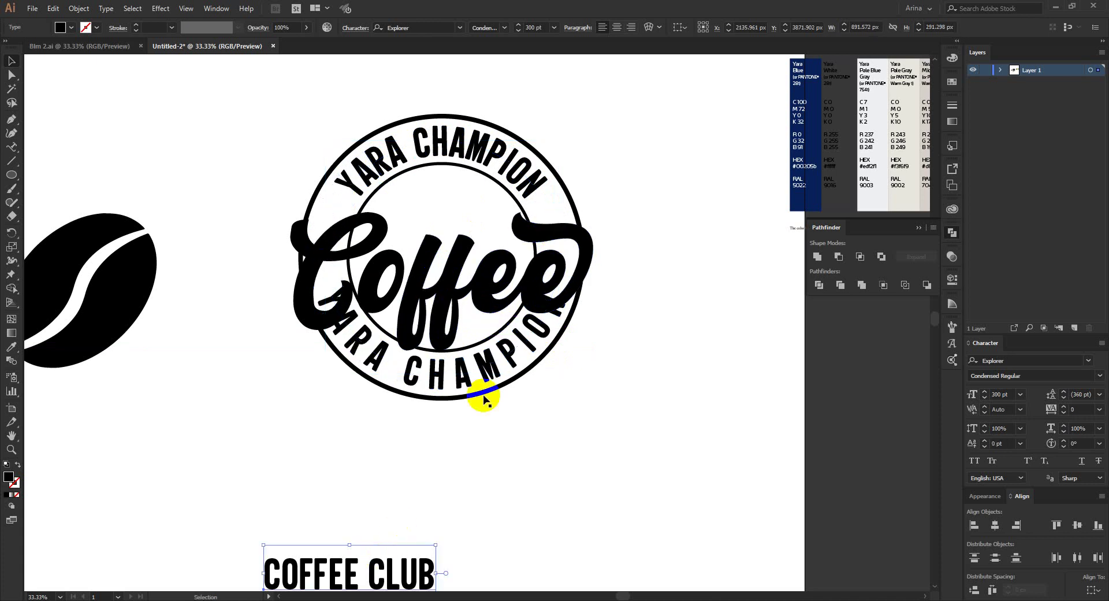
{"action": "triple_click", "coordinate": [486, 361]}
{"action": "type", "text": "COFFEE CL"}
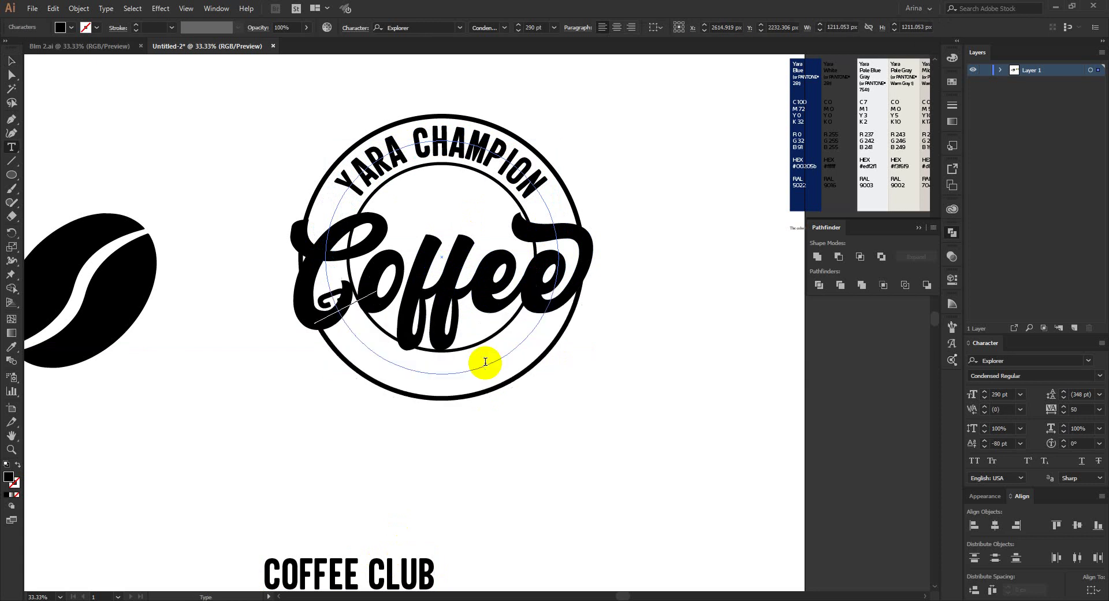
{"action": "type", "text": "UB"}
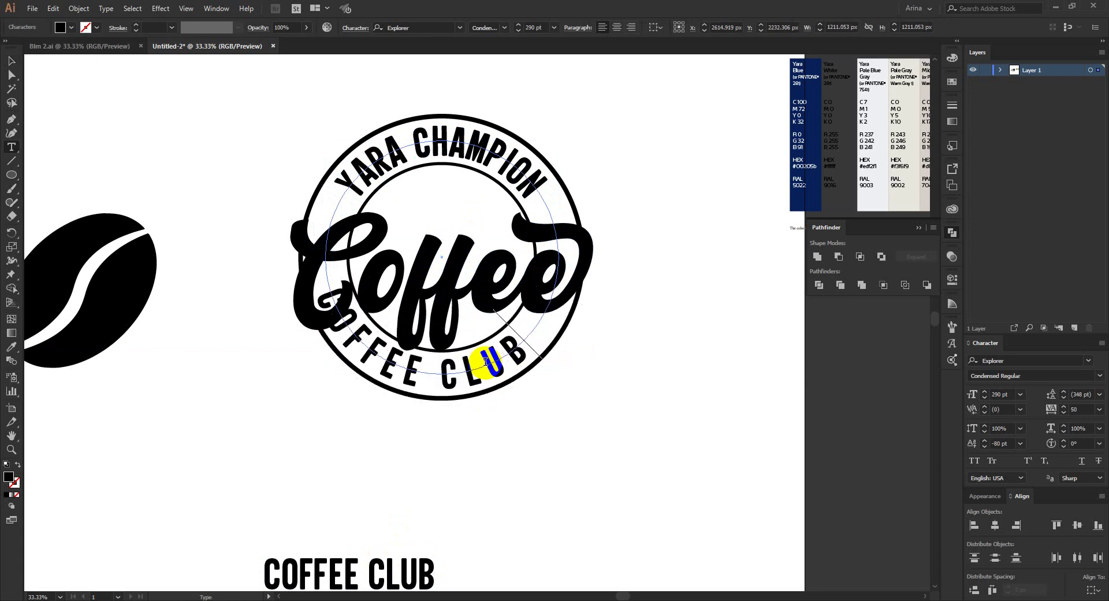
{"action": "left_click", "coordinate": [12, 61]}
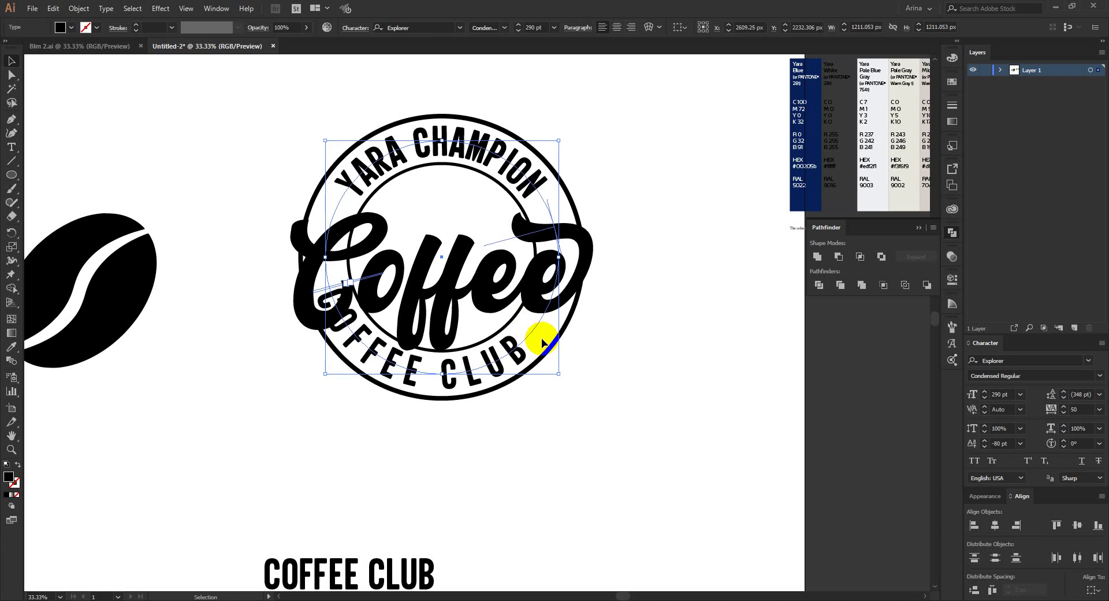
{"action": "left_click_drag", "start_coordinate": [538, 237], "coordinate": [523, 207]}
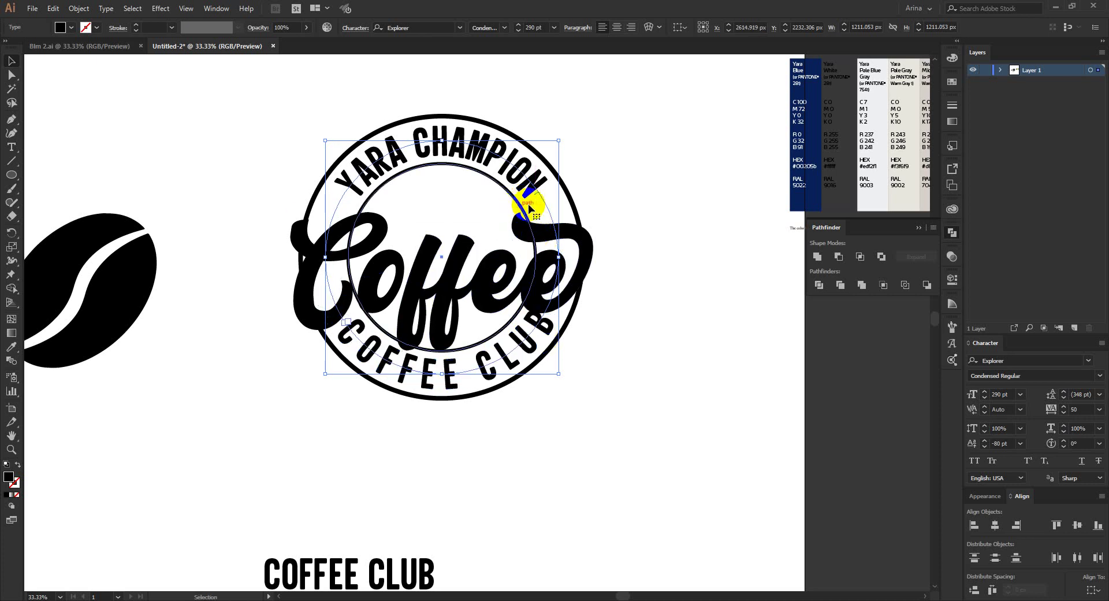
{"action": "left_click", "coordinate": [629, 165]}
- Set the tracking of the curved COFFEE CLUB text to 0
{"action": "left_click", "coordinate": [519, 342]}
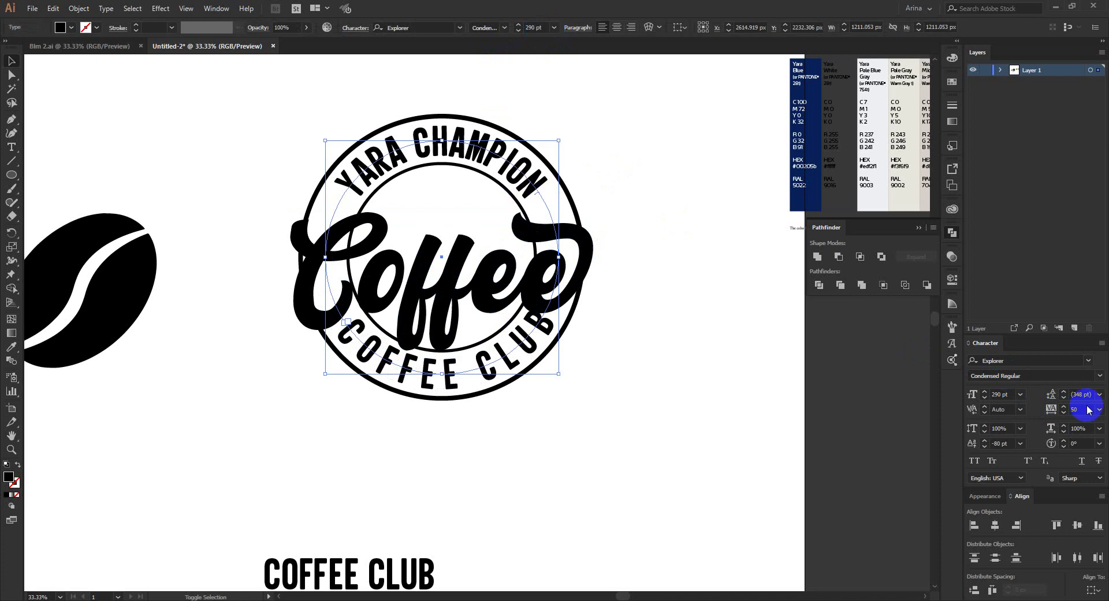
{"action": "scroll", "coordinate": [432, 188], "scroll_direction": "up", "scroll_amount": 1}
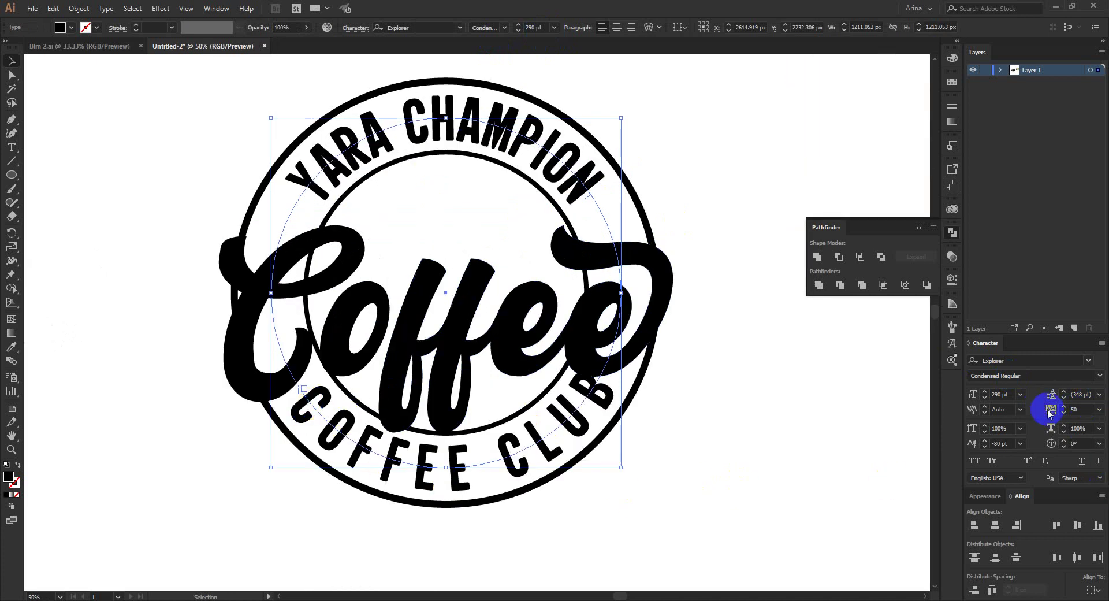
{"action": "double_click", "coordinate": [1075, 409]}
{"action": "type", "text": "30"}
{"action": "key", "text": "Return"}
{"action": "key", "text": "Down"}
{"action": "key", "text": "Down"}
{"action": "key", "text": "Down"}
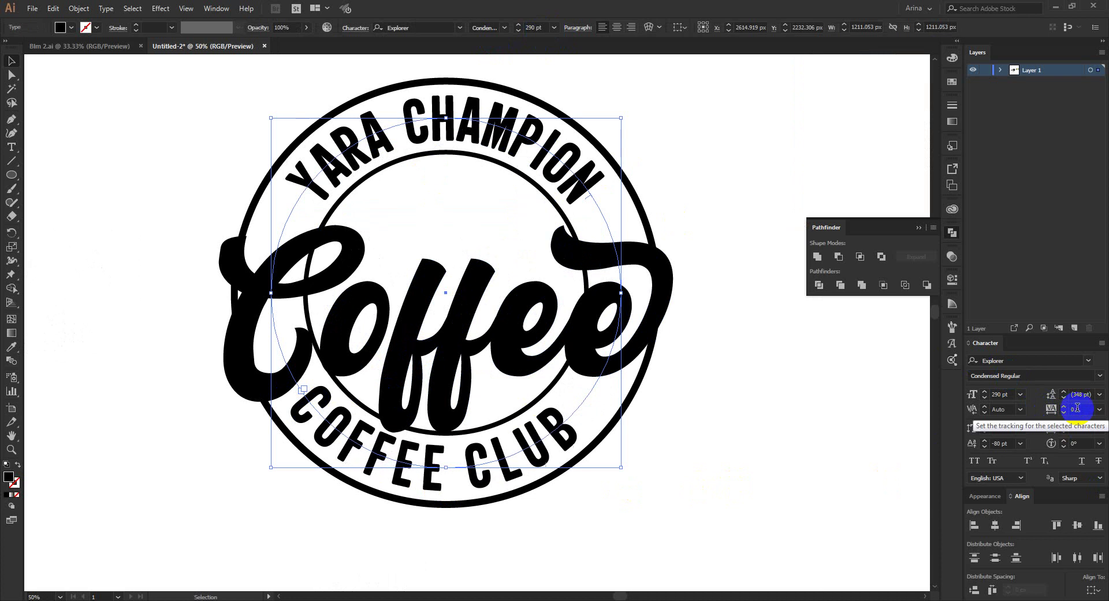
- Slide the curved COFFEE CLUB text along its path until it is centred on the ring's lower arc
{"action": "scroll", "coordinate": [526, 292], "scroll_direction": "down", "scroll_amount": 1}
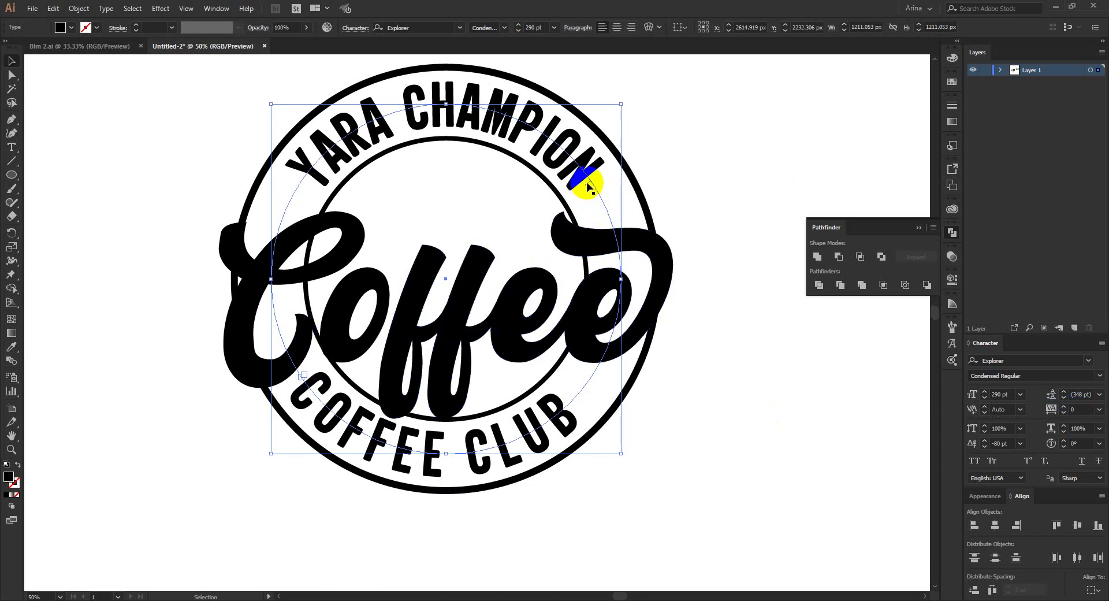
{"action": "left_click_drag", "start_coordinate": [588, 186], "coordinate": [572, 165]}
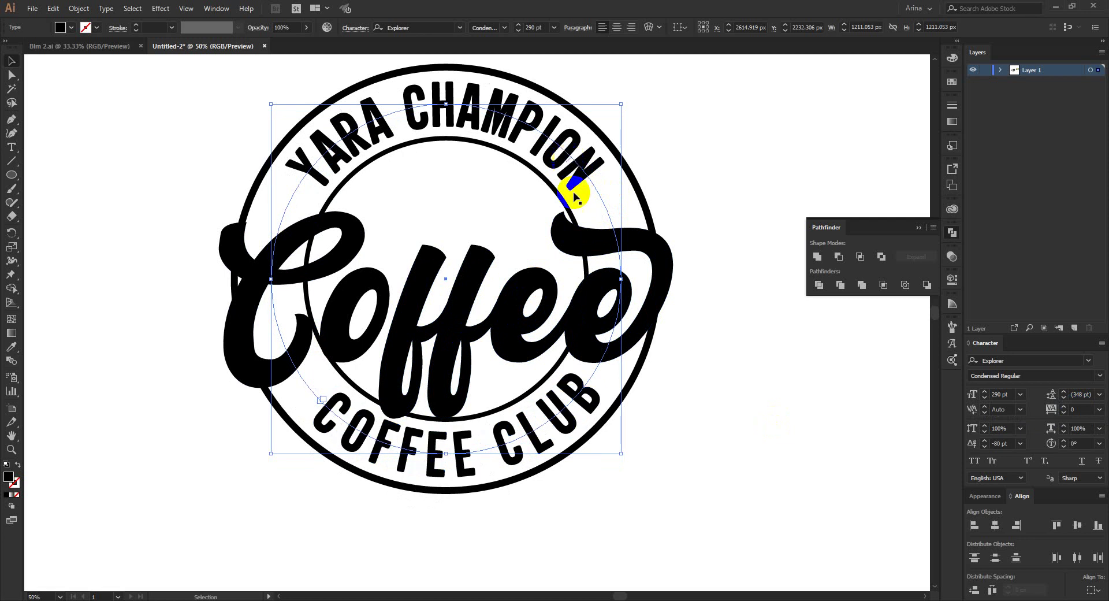
{"action": "left_click", "coordinate": [658, 459]}
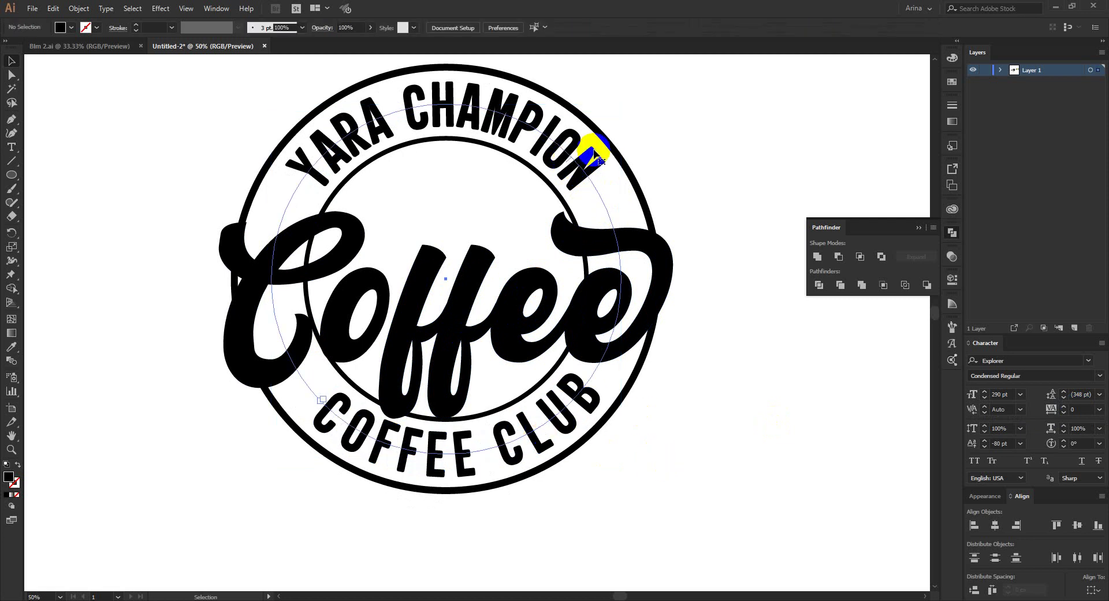
{"action": "left_click", "coordinate": [578, 160]}
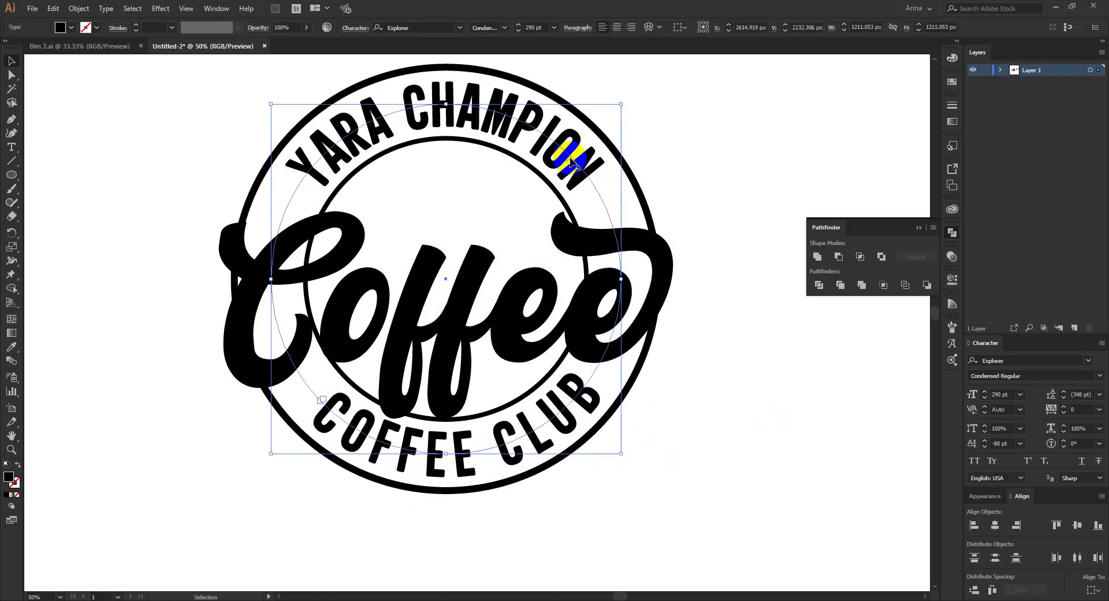
{"action": "left_click_drag", "start_coordinate": [571, 160], "coordinate": [574, 168]}
{"action": "left_click", "coordinate": [671, 358]}
{"action": "scroll", "coordinate": [497, 347], "scroll_direction": "down", "scroll_amount": 1}
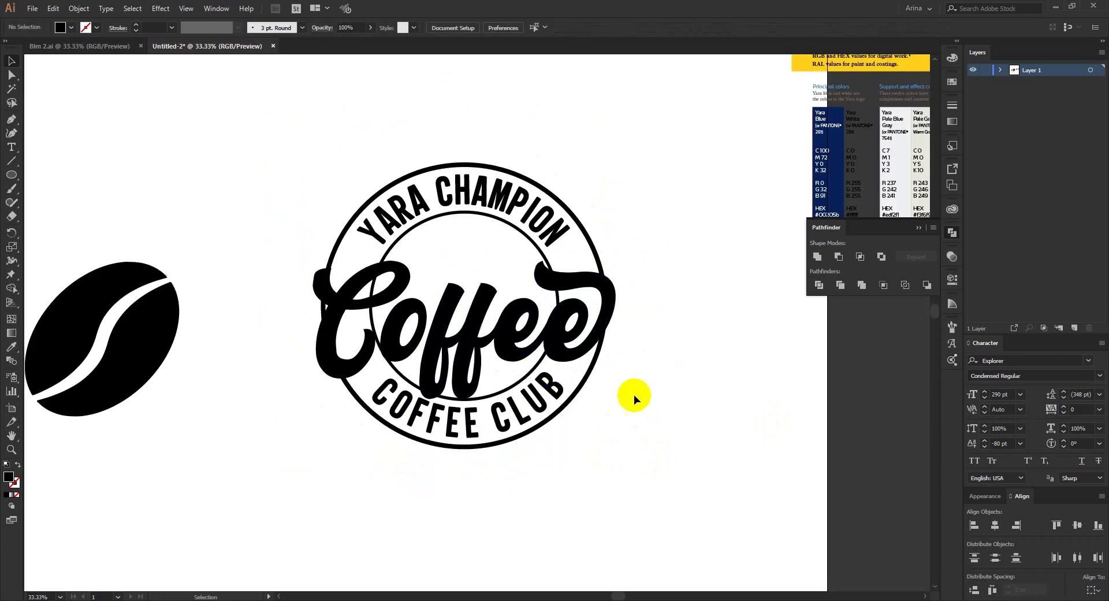
- Try a font size of 300 pt on the curved YARA CHAMPION text and return it to 290 pt
{"action": "left_click", "coordinate": [479, 185]}
{"action": "scroll", "coordinate": [532, 27], "scroll_direction": "up", "scroll_amount": 1}
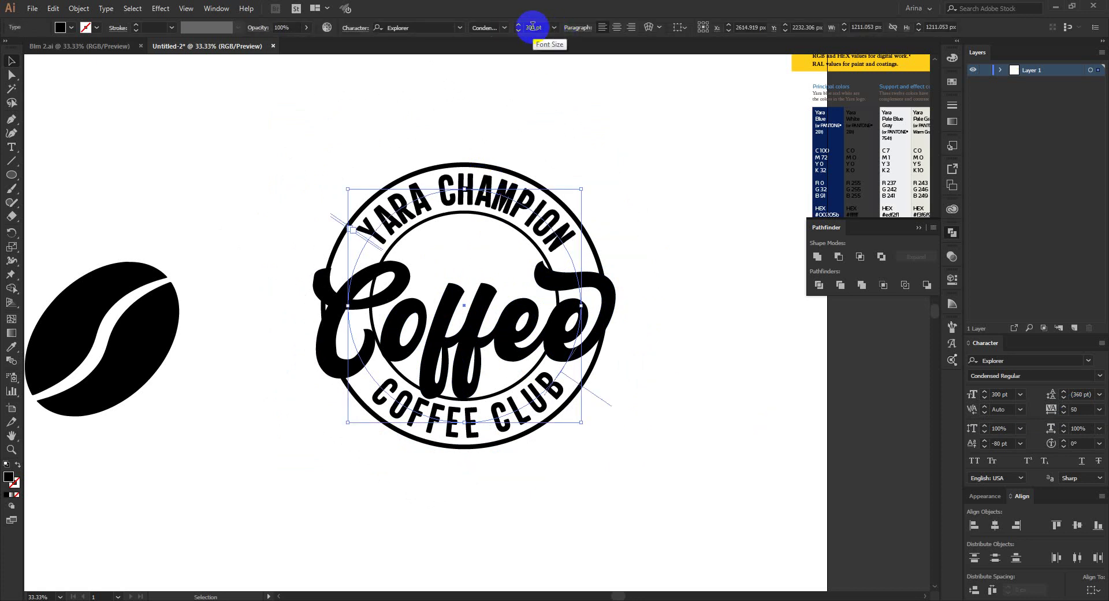
{"action": "scroll", "coordinate": [532, 27], "scroll_direction": "down", "scroll_amount": 1}
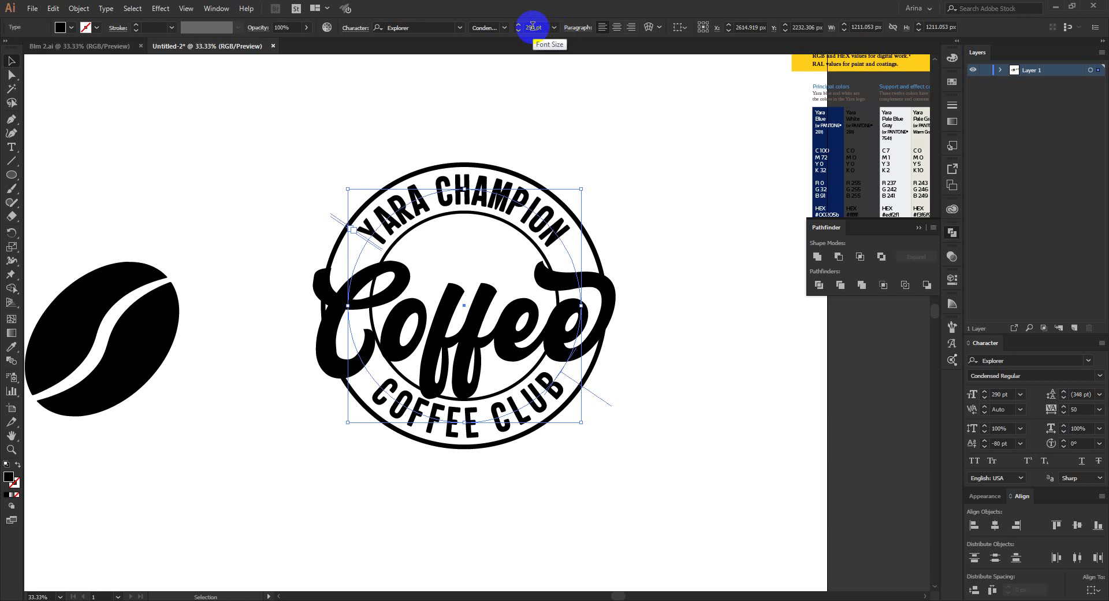
{"action": "left_click", "coordinate": [531, 134]}
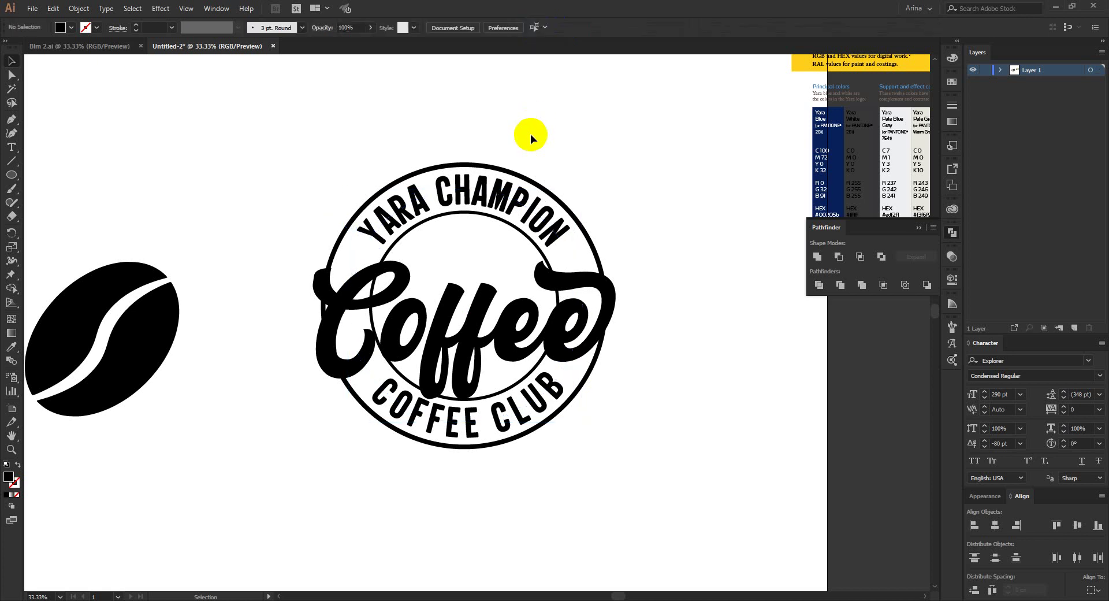
{"action": "left_click", "coordinate": [528, 420]}
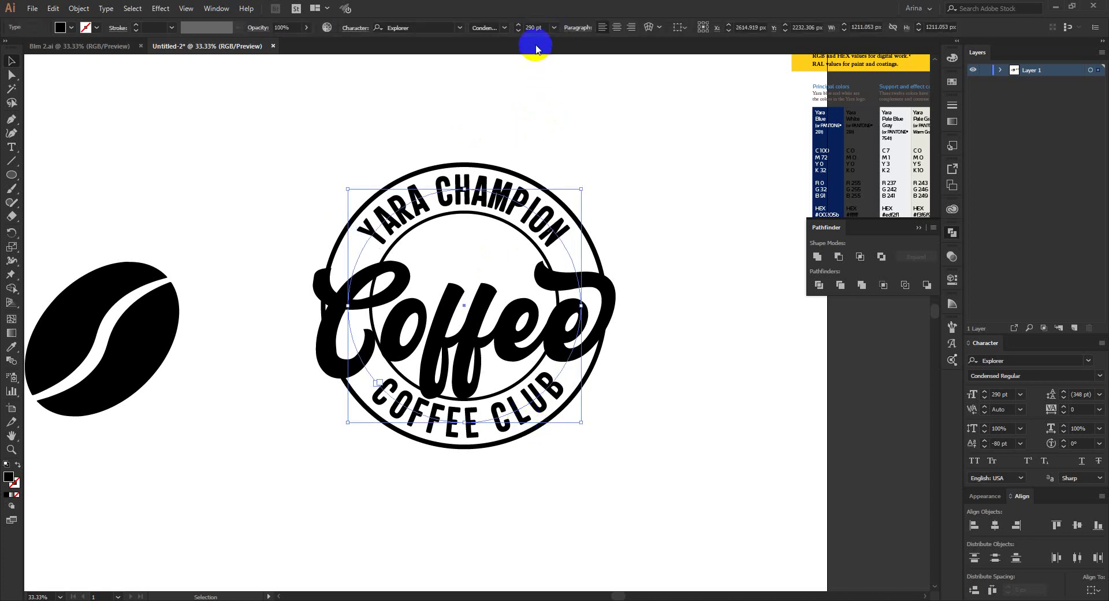
{"action": "left_click", "coordinate": [455, 186]}
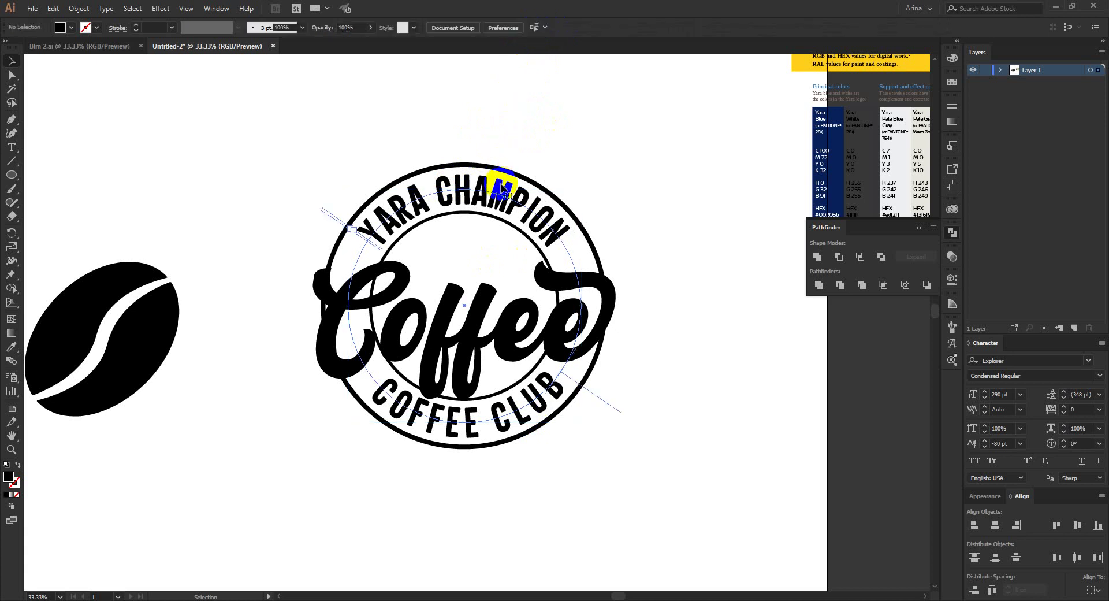
{"action": "left_click", "coordinate": [550, 119]}
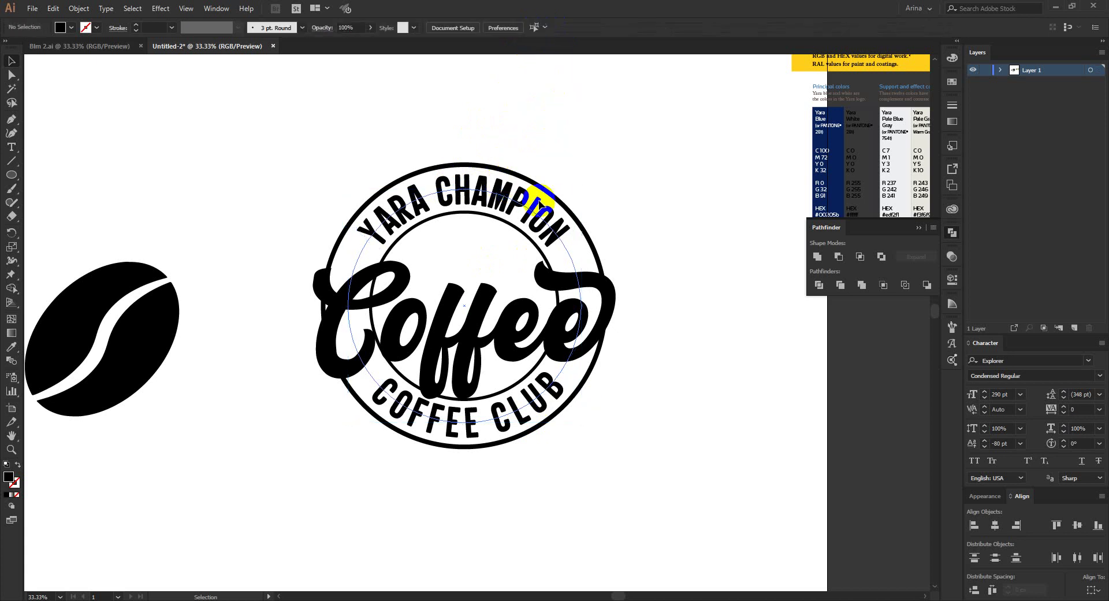
- Set the curved COFFEE CLUB text's tracking to -30 and slide it counter-clockwise to centre it on the lower arc
{"action": "left_click", "coordinate": [509, 413]}
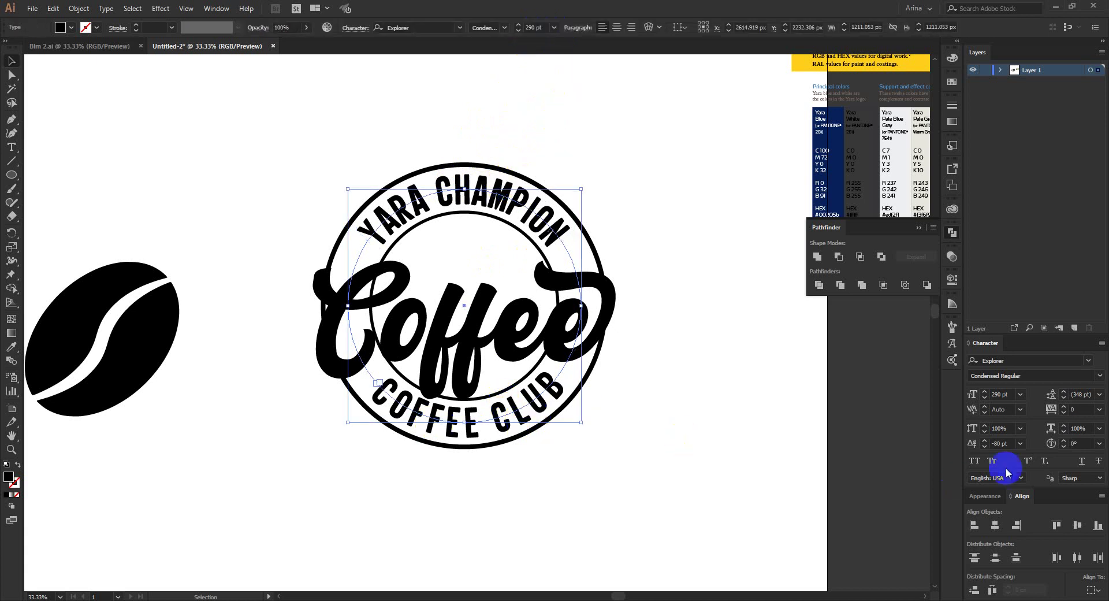
{"action": "scroll", "coordinate": [1080, 408], "scroll_direction": "down", "scroll_amount": 2}
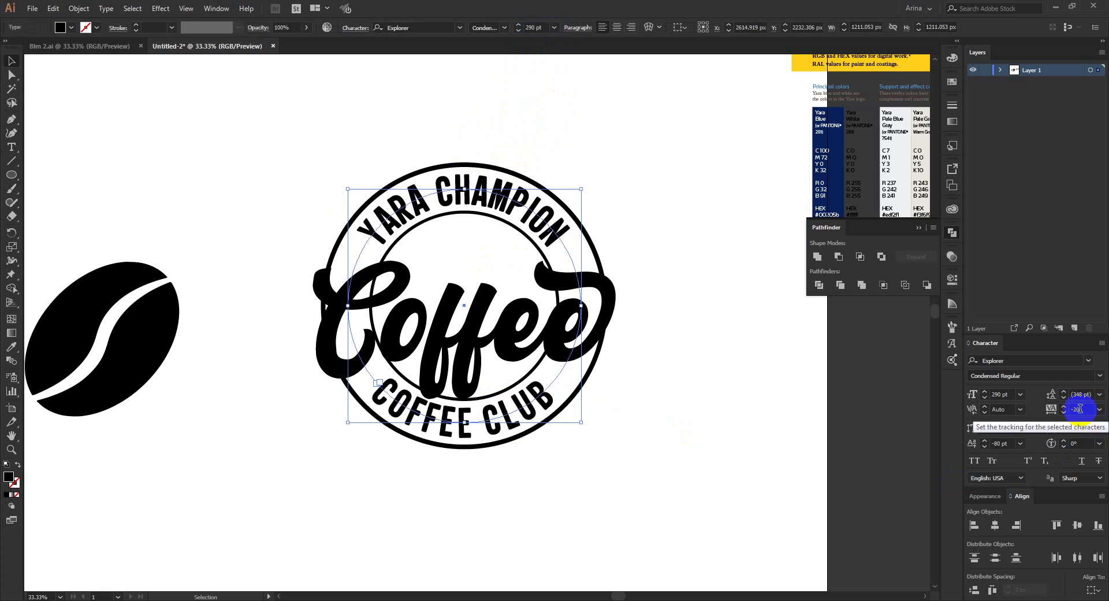
{"action": "scroll", "coordinate": [1081, 409], "scroll_direction": "down", "scroll_amount": 1}
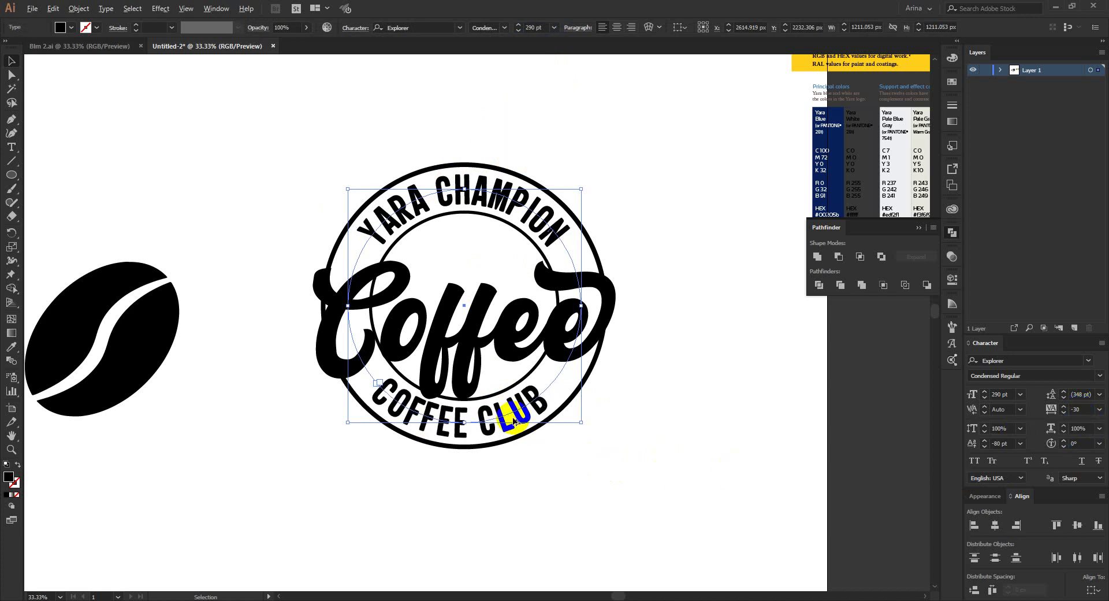
{"action": "scroll", "coordinate": [511, 419], "scroll_direction": "up", "scroll_amount": 1}
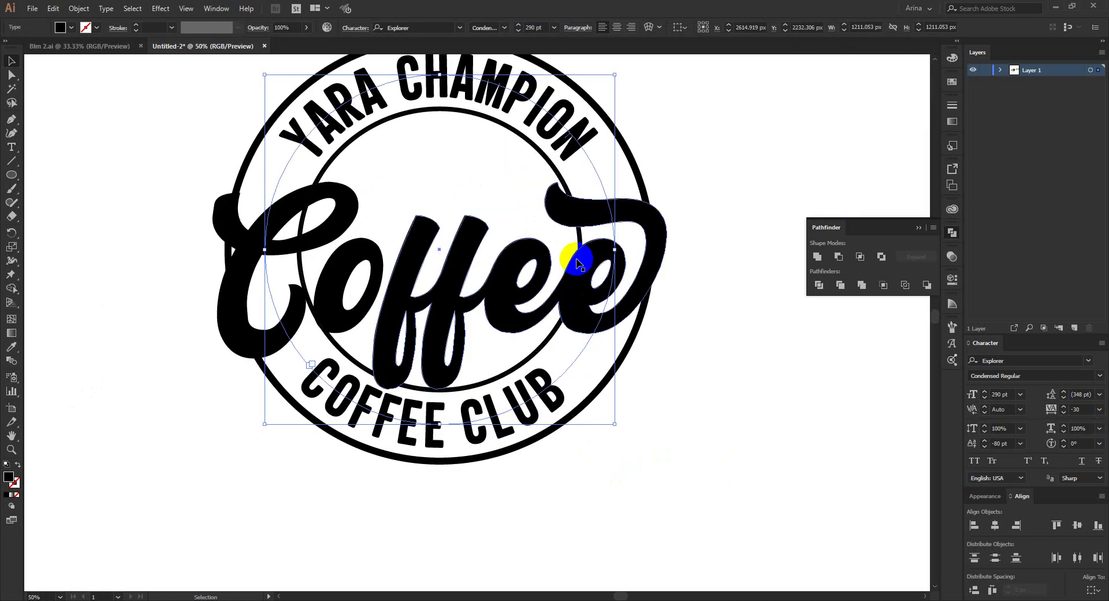
{"action": "left_click_drag", "start_coordinate": [579, 264], "coordinate": [527, 156]}
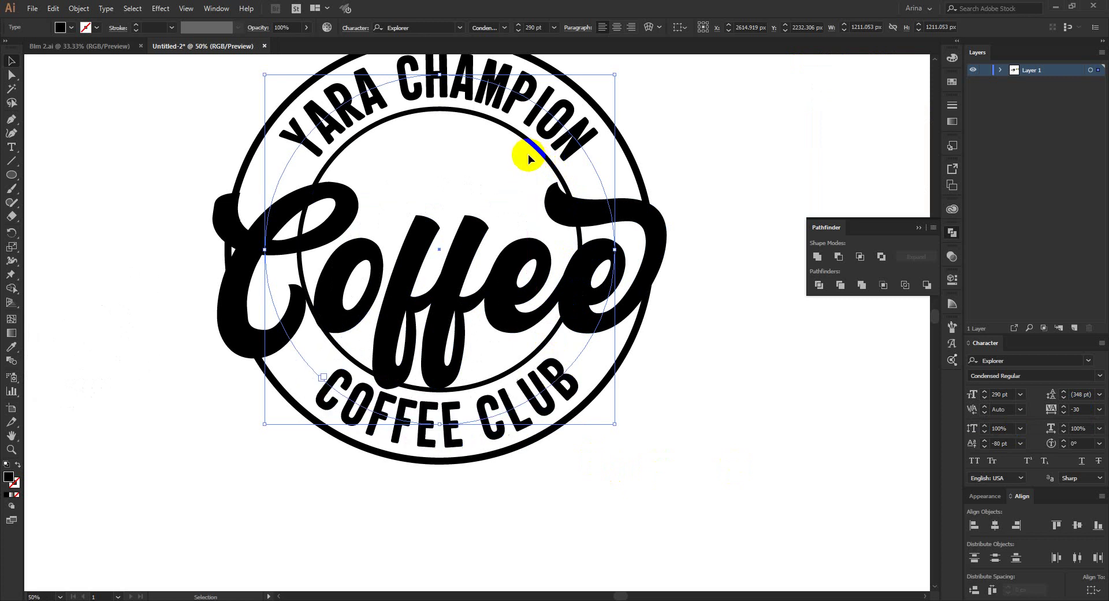
- Set the curved COFFEE CLUB text's tracking to -20 and slide it slightly clockwise to recentre it on the lower arc
{"action": "left_click", "coordinate": [1072, 410]}
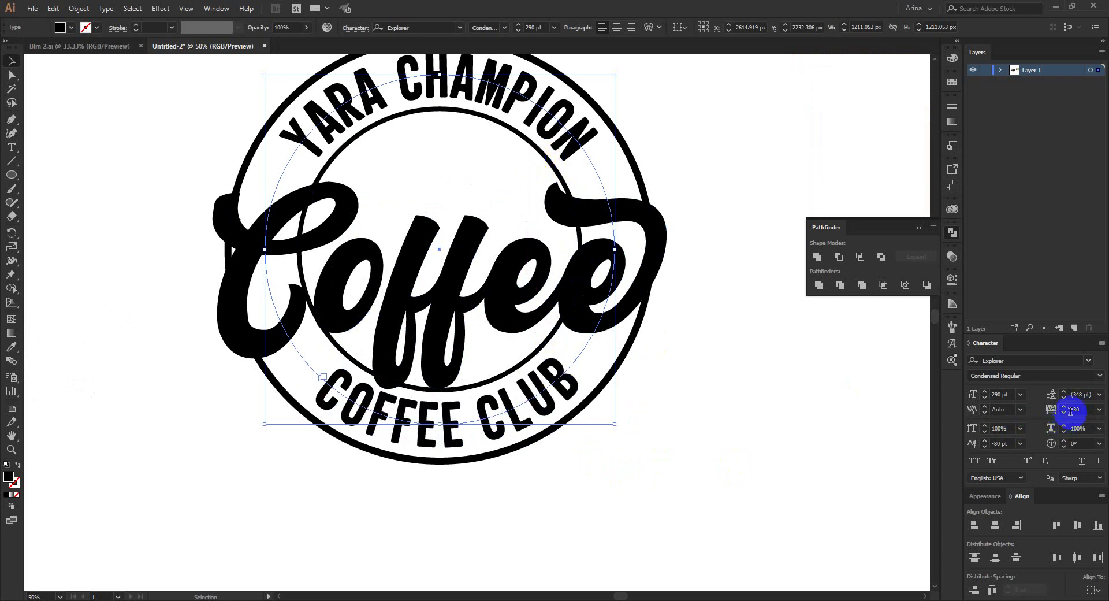
{"action": "type", "text": "-20"}
{"action": "key", "text": "Return"}
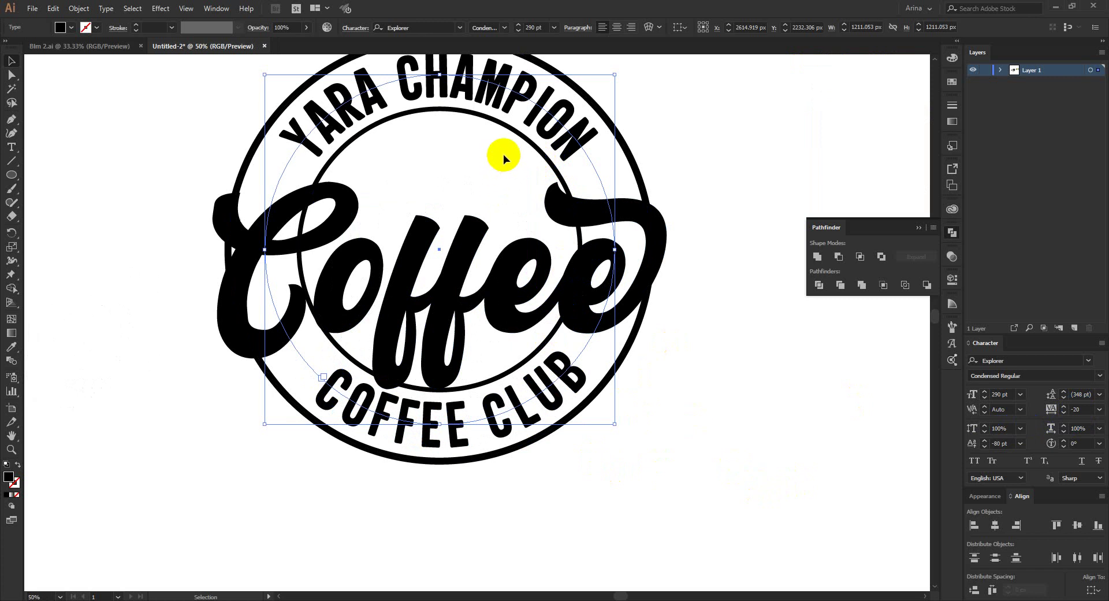
{"action": "left_click_drag", "start_coordinate": [504, 154], "coordinate": [530, 157]}
{"action": "left_click", "coordinate": [633, 378]}
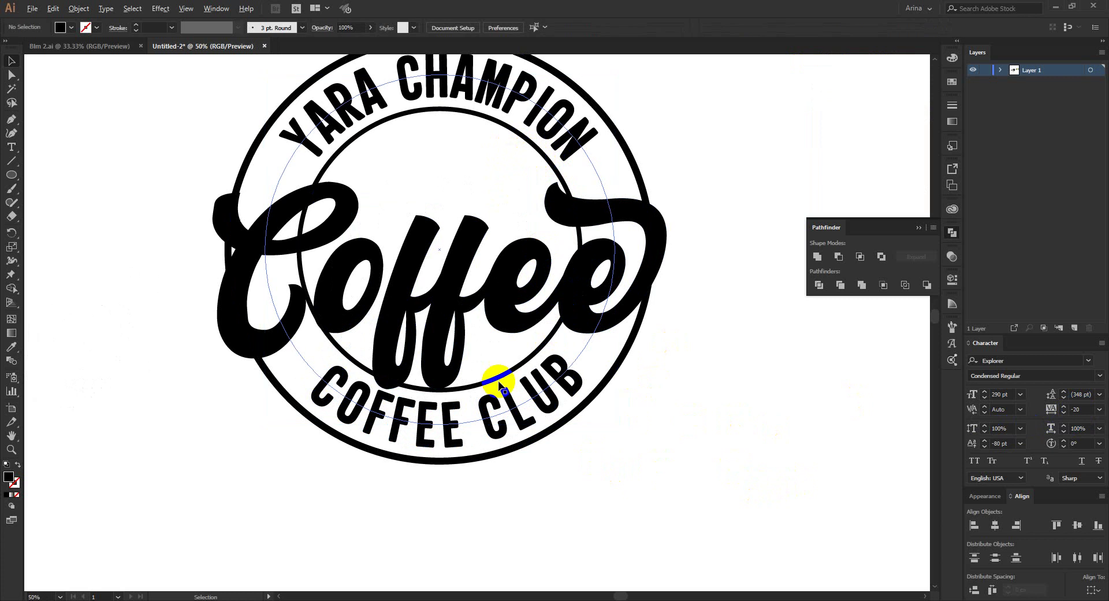
- Increase the curved YARA CHAMPION text's font size to 310 pt and recentre it on the ring's upper arc
{"action": "scroll", "coordinate": [499, 381], "scroll_direction": "down", "scroll_amount": 1}
{"action": "left_click", "coordinate": [488, 178]}
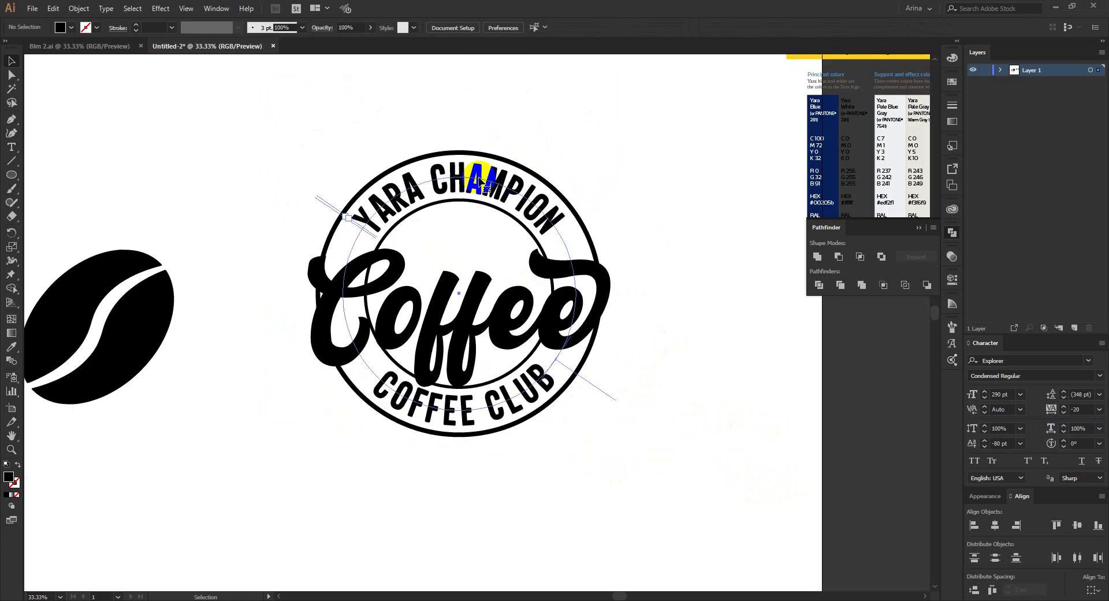
{"action": "left_click", "coordinate": [548, 26]}
{"action": "scroll", "coordinate": [540, 26], "scroll_direction": "up", "scroll_amount": 10}
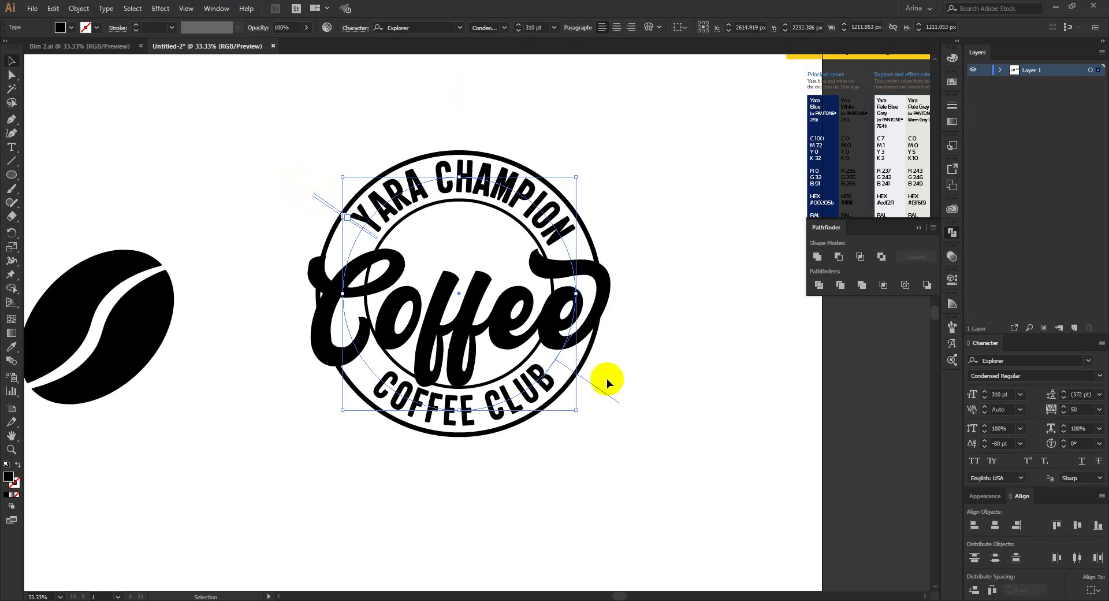
{"action": "left_click_drag", "start_coordinate": [601, 389], "coordinate": [608, 385]}
{"action": "left_click", "coordinate": [655, 232]}
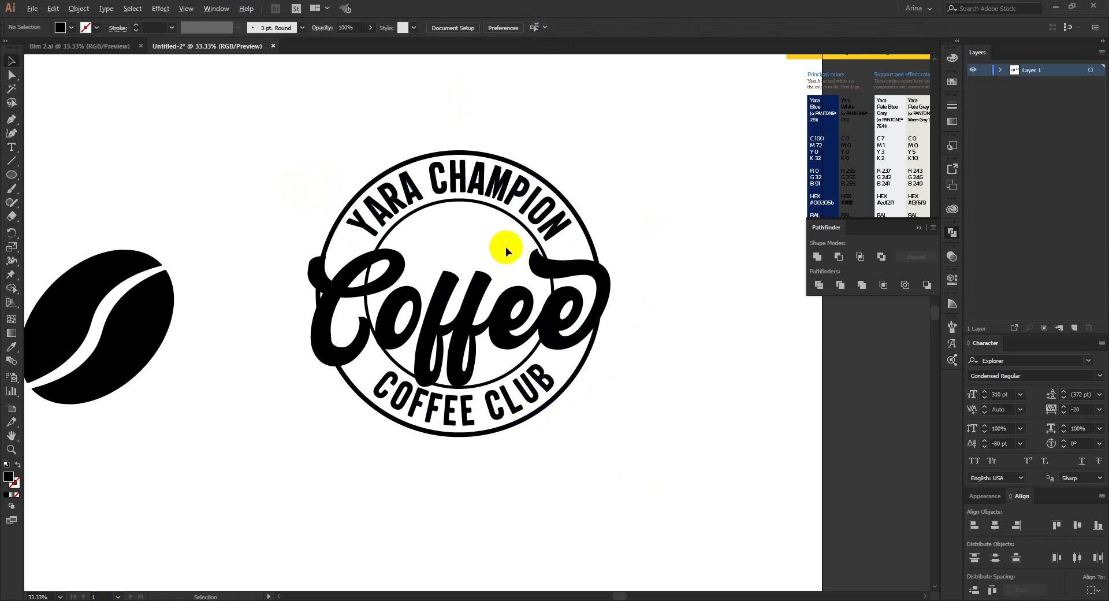
- Scale the coffee bean down to about 231 px wide and place it just below the badge
{"action": "scroll", "coordinate": [505, 247], "scroll_direction": "down", "scroll_amount": 1}
{"action": "scroll", "coordinate": [486, 244], "scroll_direction": "up", "scroll_amount": 1}
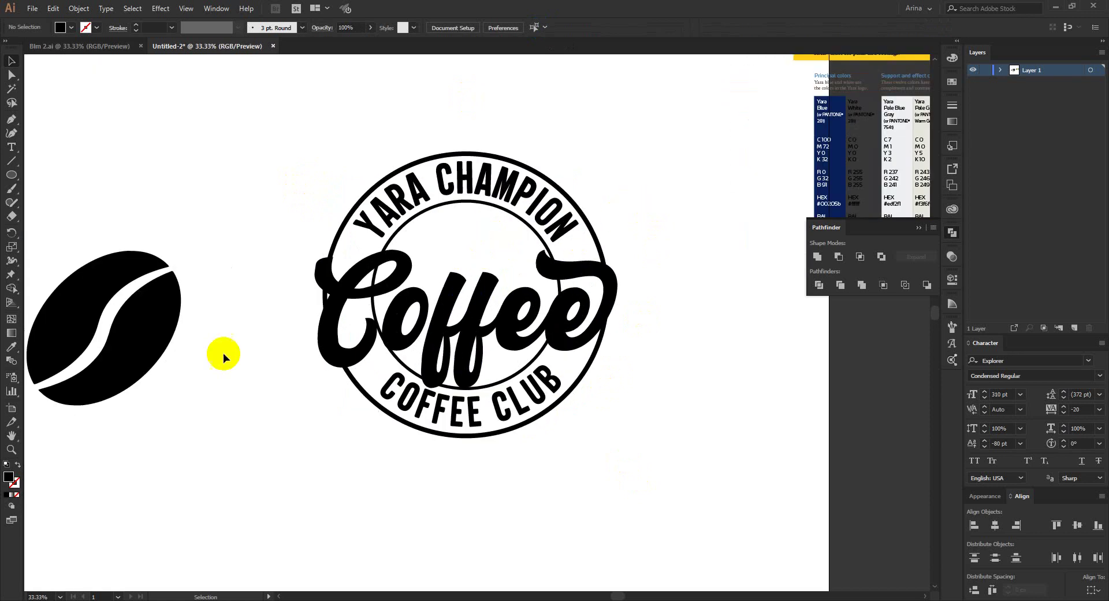
{"action": "left_click_drag", "start_coordinate": [141, 326], "coordinate": [485, 504]}
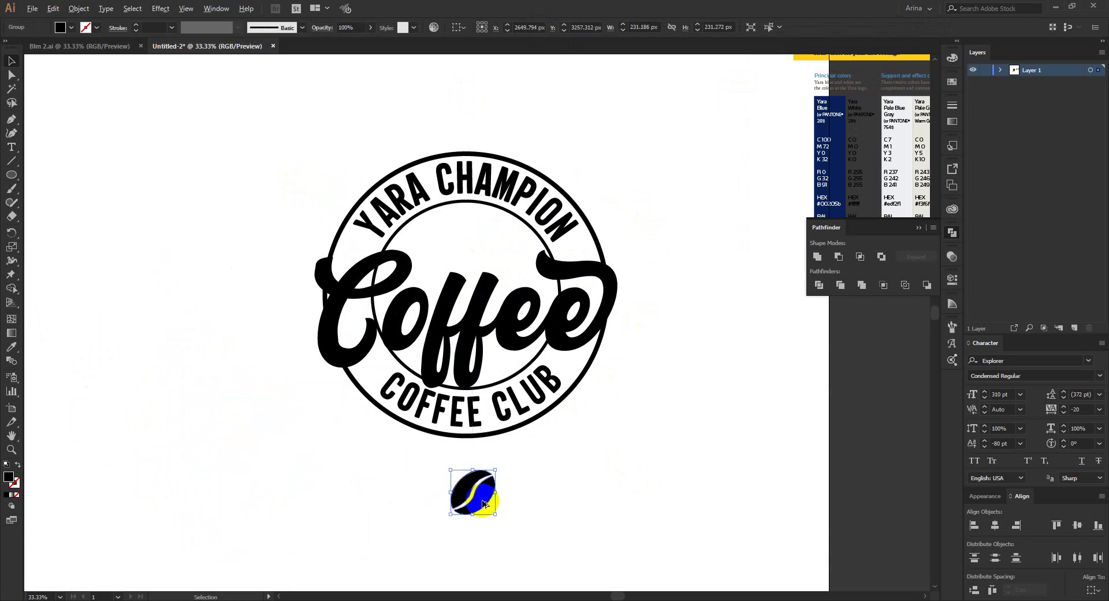
- Reduce the small coffee bean to about 187 px wide and place two copies below it, one on each side
{"action": "key", "text": "ctrl+plus"}
{"action": "scroll", "coordinate": [435, 377], "scroll_direction": "down", "scroll_amount": 2}
{"action": "scroll", "coordinate": [434, 377], "scroll_direction": "down", "scroll_amount": 1}
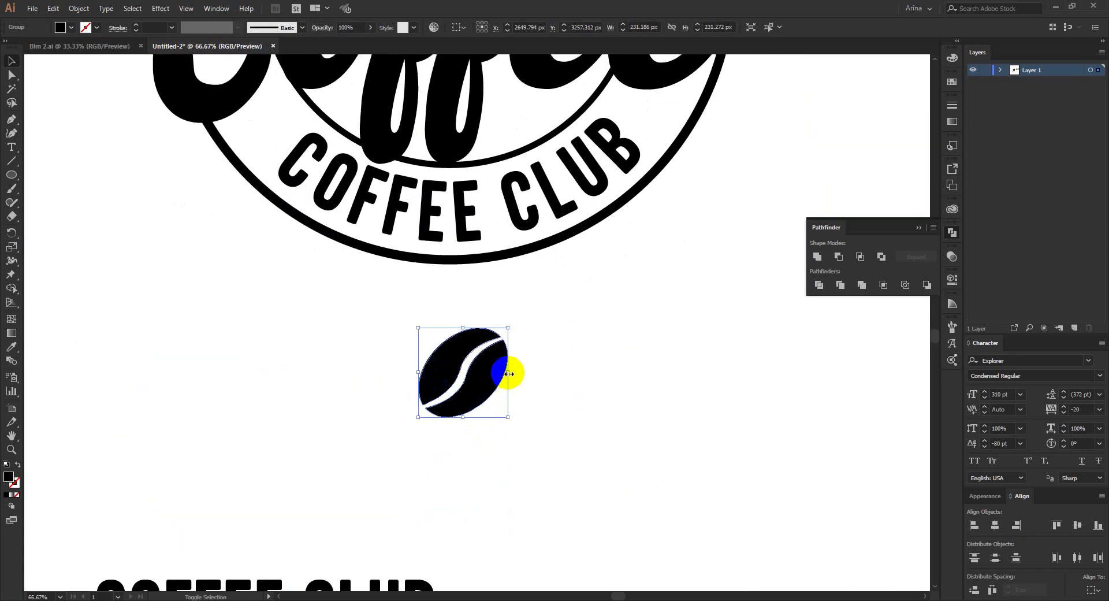
{"action": "left_click_drag", "start_coordinate": [509, 373], "coordinate": [395, 458]}
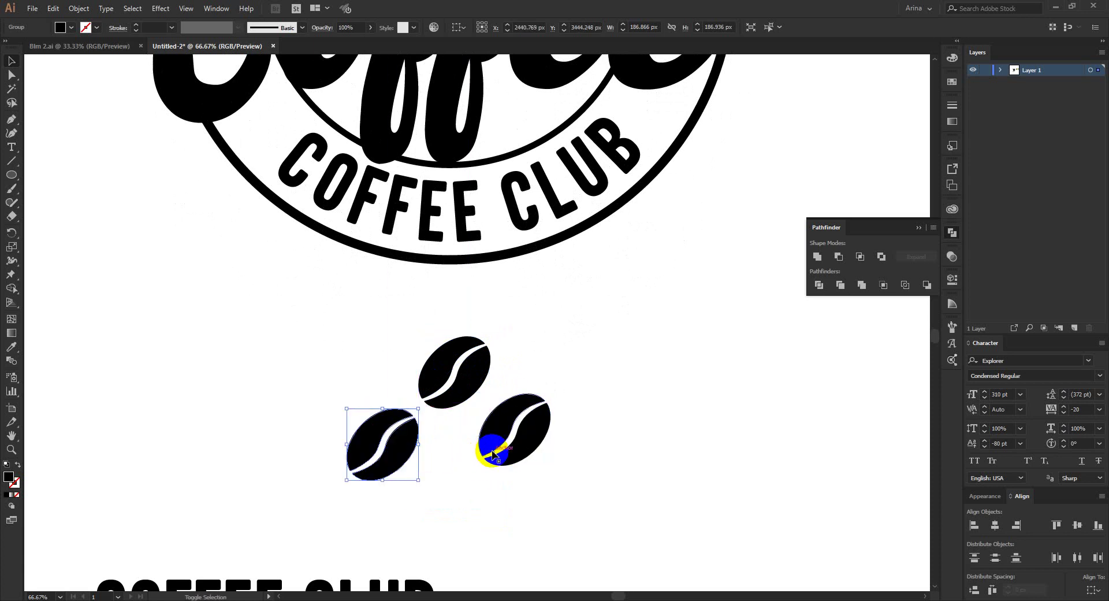
- Align the two lower beans by their vertical centres and distribute the three beans evenly in the horizontal direction
{"action": "left_click", "coordinate": [493, 454], "text": "shift"}
{"action": "left_click", "coordinate": [543, 27]}
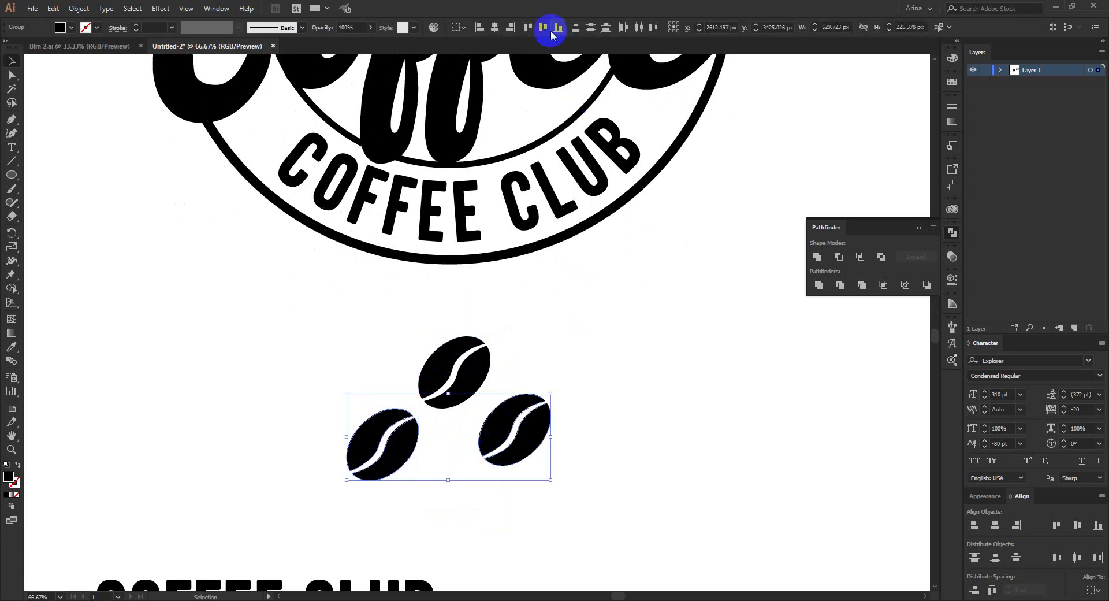
{"action": "left_click", "coordinate": [569, 327]}
{"action": "left_click", "coordinate": [519, 423]}
{"action": "left_click", "coordinate": [377, 443], "text": "shift"}
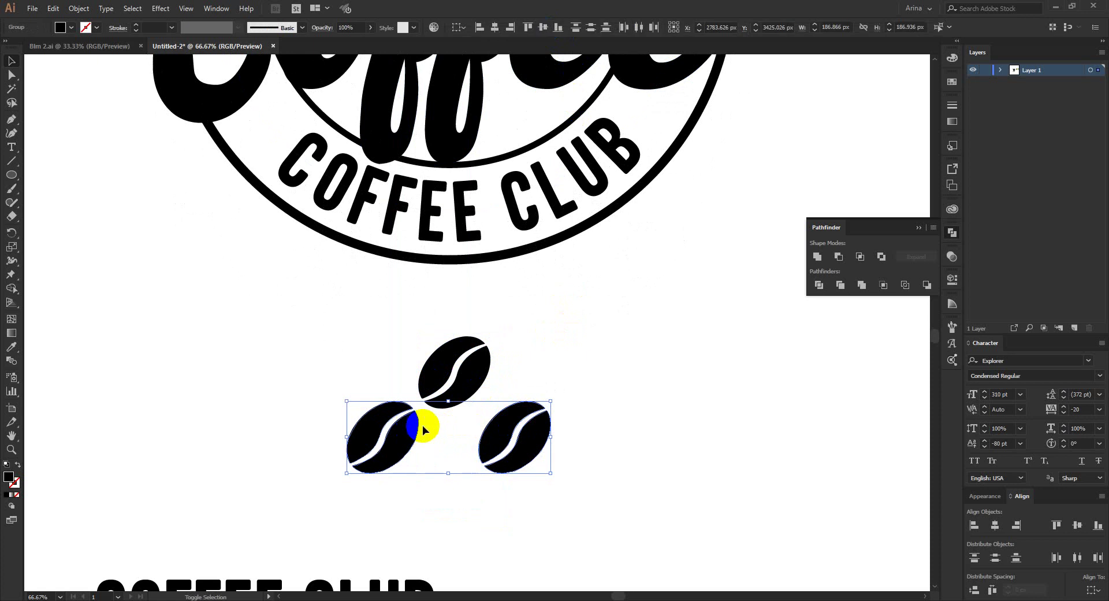
{"action": "left_click", "coordinate": [467, 401], "text": "shift"}
{"action": "left_click", "coordinate": [625, 29]}
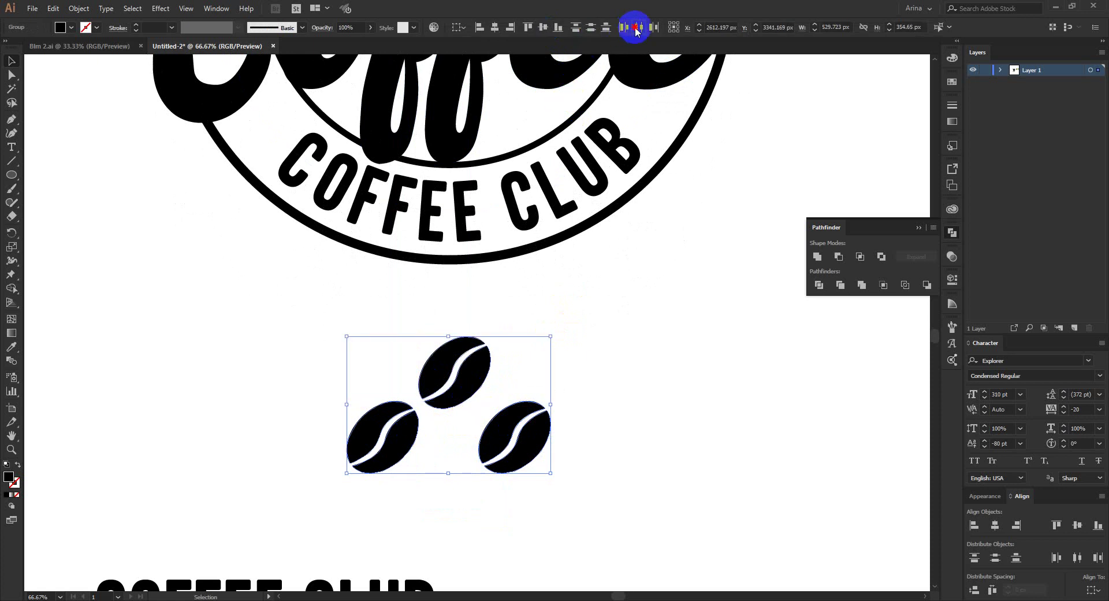
- Shift the upper bean slightly right and move the two lower beans inward for a tighter cluster
{"action": "left_click", "coordinate": [473, 371]}
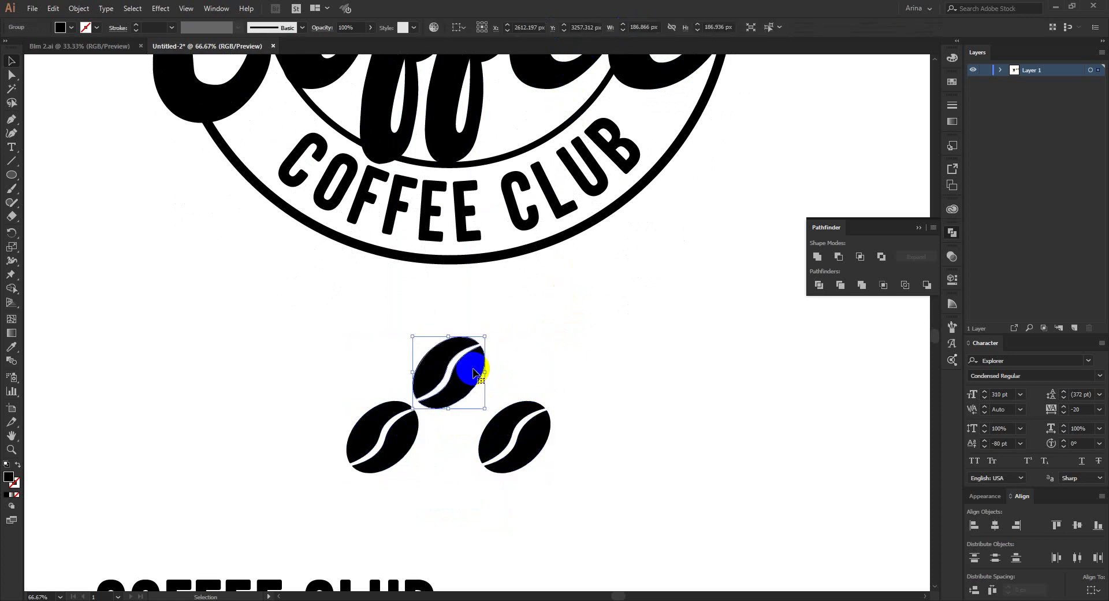
{"action": "left_click_drag", "start_coordinate": [473, 371], "coordinate": [481, 372]}
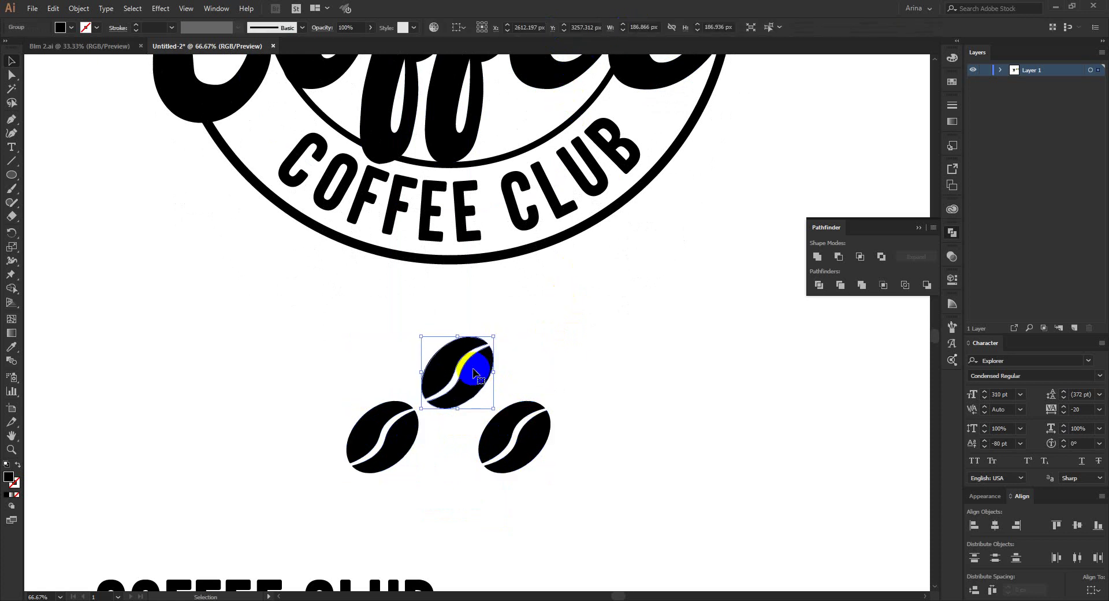
{"action": "left_click", "coordinate": [588, 373]}
{"action": "left_click_drag", "start_coordinate": [510, 415], "coordinate": [494, 408]}
{"action": "mouse_move", "coordinate": [397, 438]}
{"action": "left_mouse_down"}
{"action": "mouse_move", "coordinate": [417, 426]}
{"action": "mouse_move", "coordinate": [392, 435]}
{"action": "mouse_move", "coordinate": [408, 432]}
{"action": "left_mouse_up"}
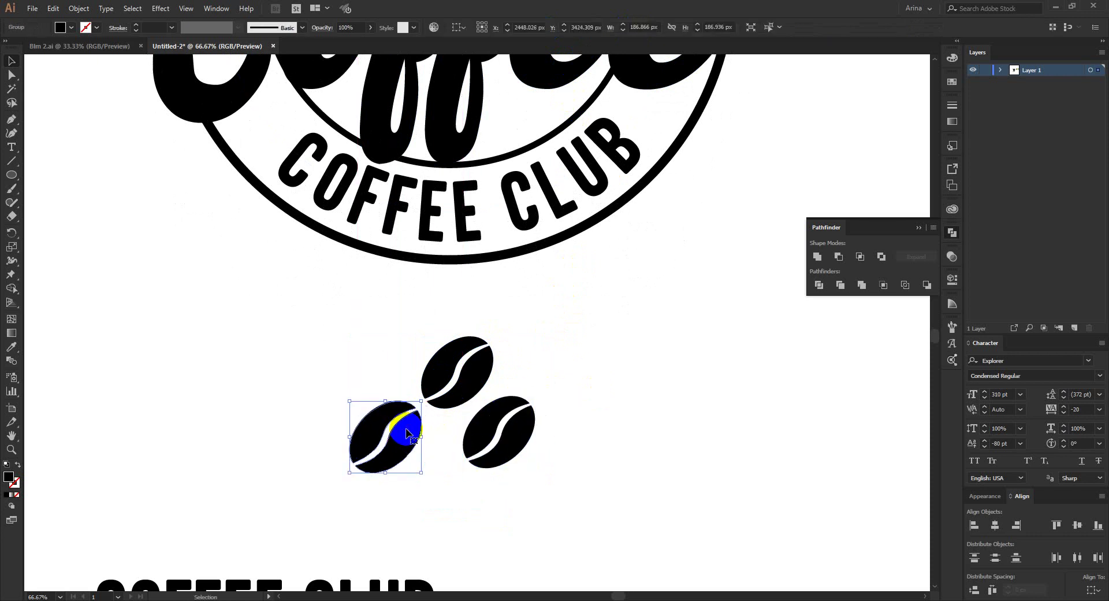
- Reflect the lower-left bean across the vertical axis and move it closer to the other two beans
{"action": "right_click", "coordinate": [407, 433]}
{"action": "mouse_move", "coordinate": [462, 364]}
{"action": "left_click", "coordinate": [563, 401]}
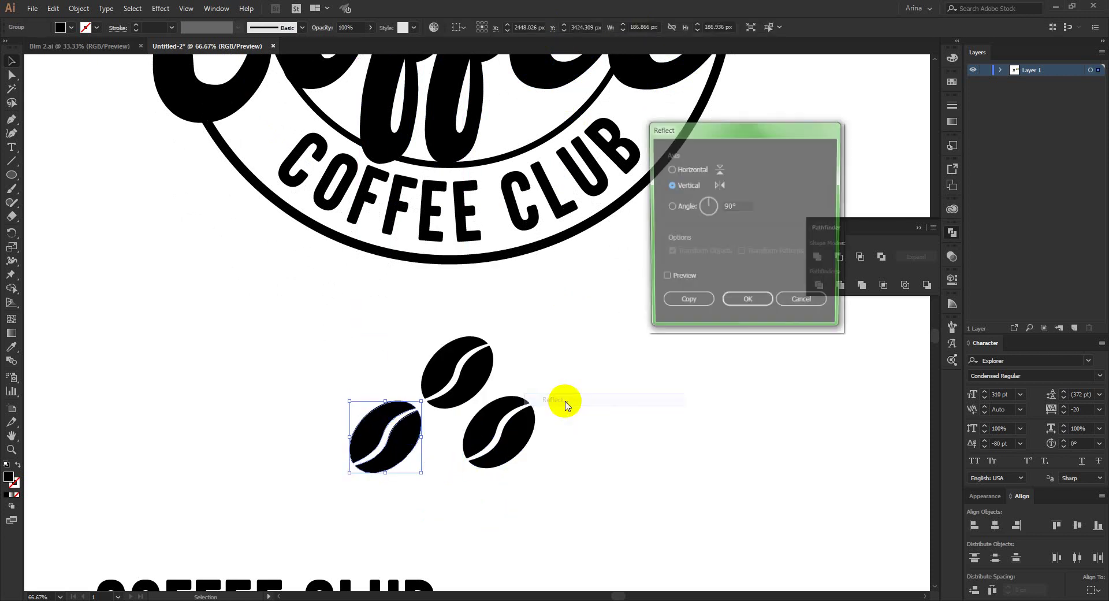
{"action": "left_click", "coordinate": [665, 278]}
{"action": "left_click", "coordinate": [745, 303]}
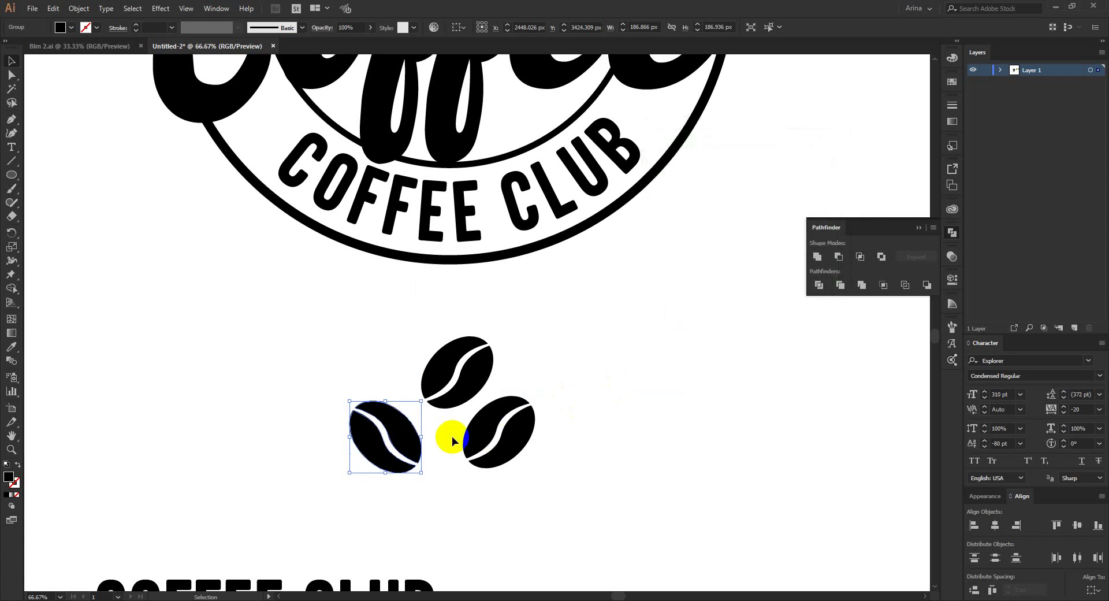
{"action": "left_click_drag", "start_coordinate": [384, 439], "coordinate": [417, 429]}
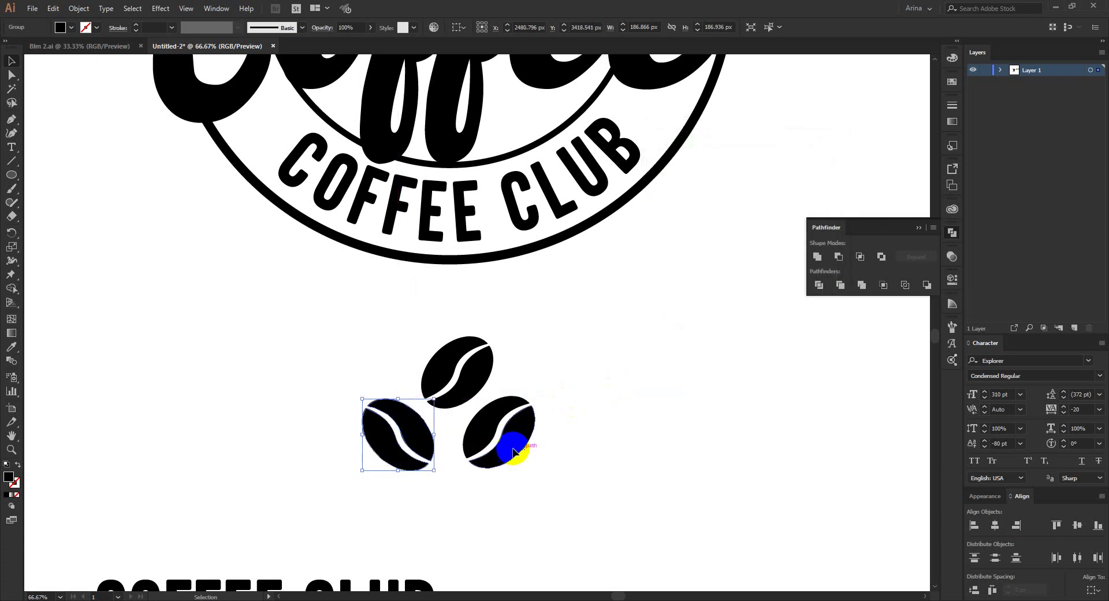
- Try to distribute the three beans evenly by their horizontal centres
{"action": "left_click", "coordinate": [546, 448]}
{"action": "left_click_drag", "start_coordinate": [560, 471], "coordinate": [364, 358]}
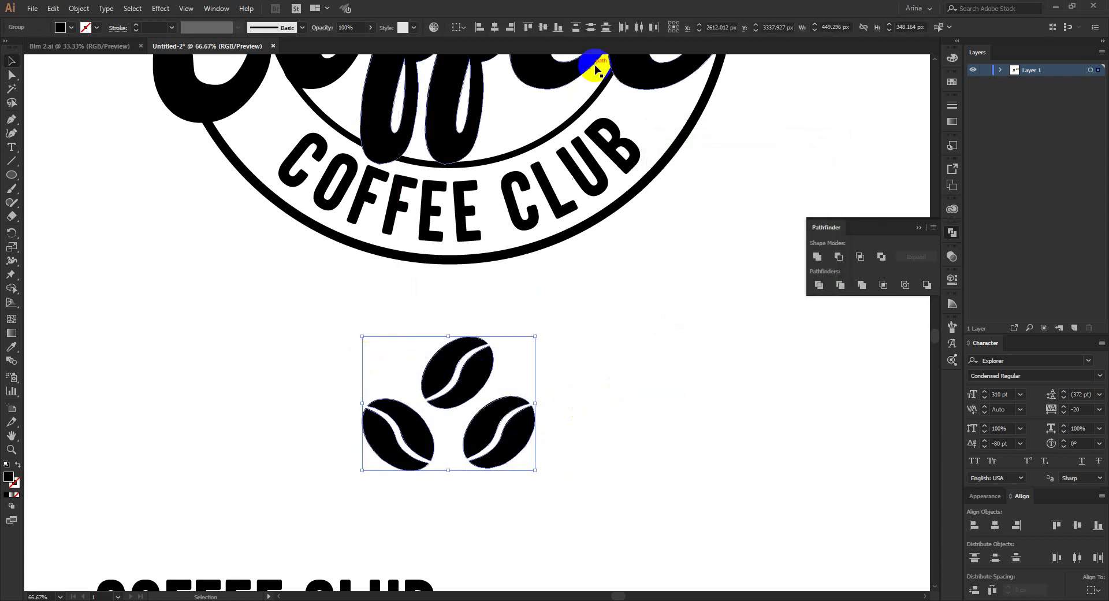
{"action": "left_click", "coordinate": [639, 27]}
{"action": "key", "text": "ctrl+z"}
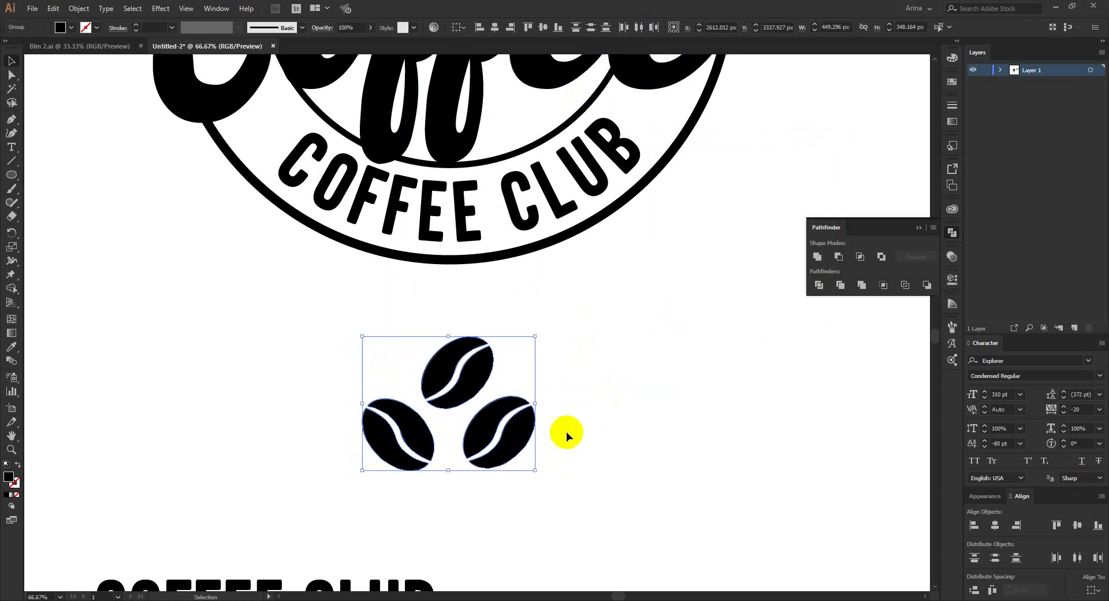
- Align the two lower beans by their vertical centres and group all three beans
{"action": "left_click", "coordinate": [372, 445]}
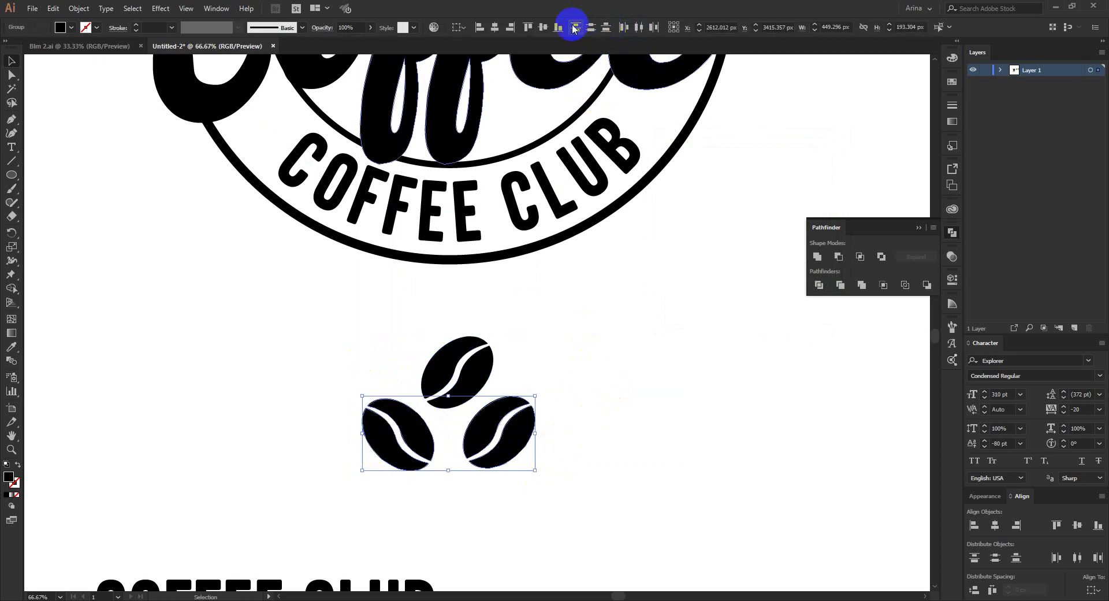
{"action": "left_click", "coordinate": [542, 27]}
{"action": "key", "text": "a"}
{"action": "left_click_drag", "start_coordinate": [587, 459], "coordinate": [292, 324]}
{"action": "key", "text": "v"}
{"action": "scroll", "coordinate": [578, 384], "scroll_direction": "down", "scroll_amount": 1}
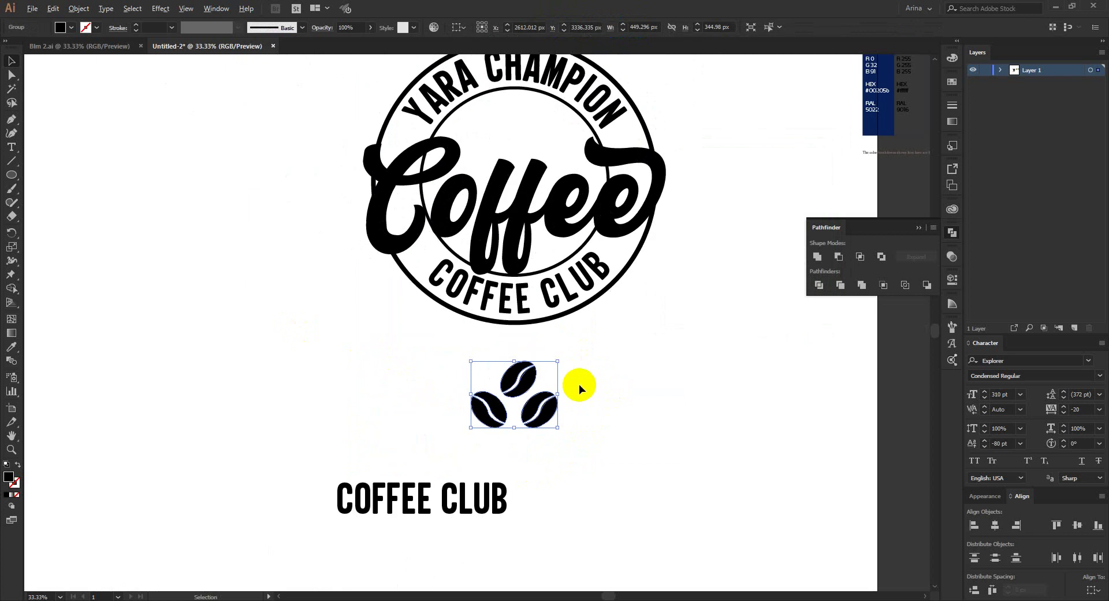
- Scale the bean group down to about 318 px wide and place it inside the inner circle above the Coffee lettering
{"action": "scroll", "coordinate": [579, 384], "scroll_direction": "up", "scroll_amount": 1}
{"action": "left_click_drag", "start_coordinate": [557, 424], "coordinate": [532, 424]}
{"action": "left_click_drag", "start_coordinate": [520, 428], "coordinate": [536, 158]}
{"action": "left_click", "coordinate": [559, 158]}
- Draw a black star about 62 px wide and place it, tilted, in the ring before the curved COFFEE CLUB text
{"action": "scroll", "coordinate": [534, 123], "scroll_direction": "up", "scroll_amount": 1}
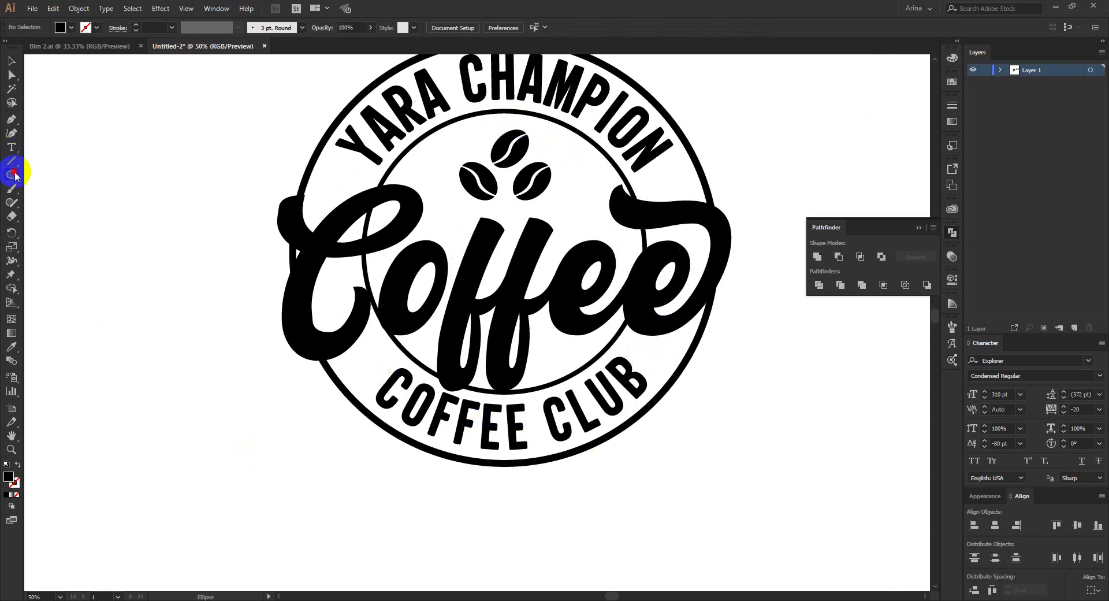
{"action": "left_click_drag", "start_coordinate": [14, 175], "coordinate": [75, 235]}
{"action": "left_click_drag", "start_coordinate": [135, 312], "coordinate": [396, 387]}
{"action": "key", "text": "v"}
{"action": "scroll", "coordinate": [368, 365], "scroll_direction": "up", "scroll_amount": 3}
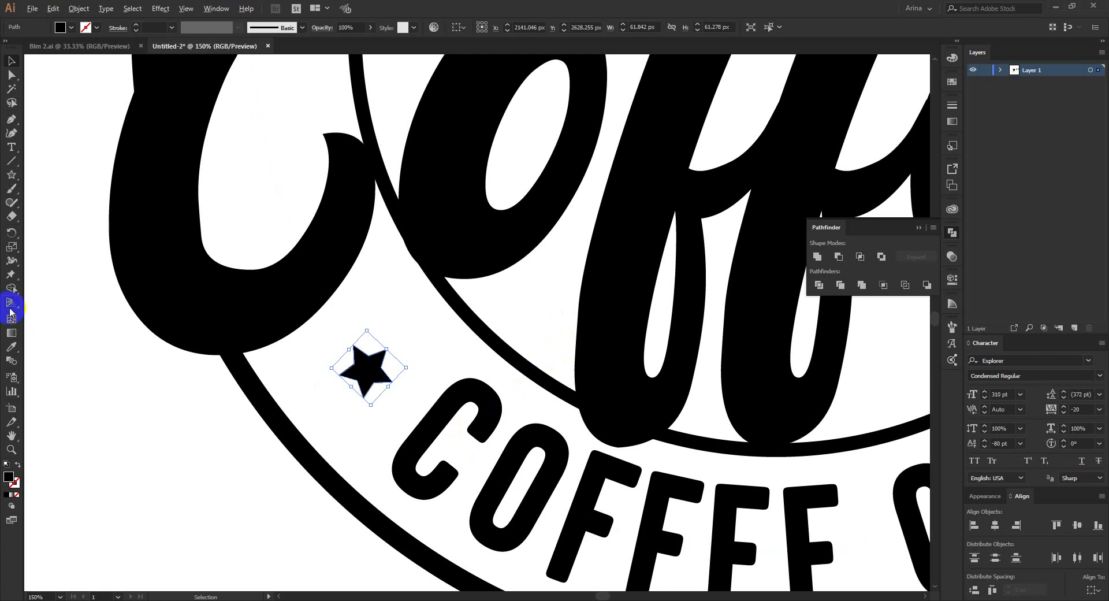
{"action": "scroll", "coordinate": [115, 305], "scroll_direction": "down", "scroll_amount": 2}
{"action": "left_click", "coordinate": [169, 431]}
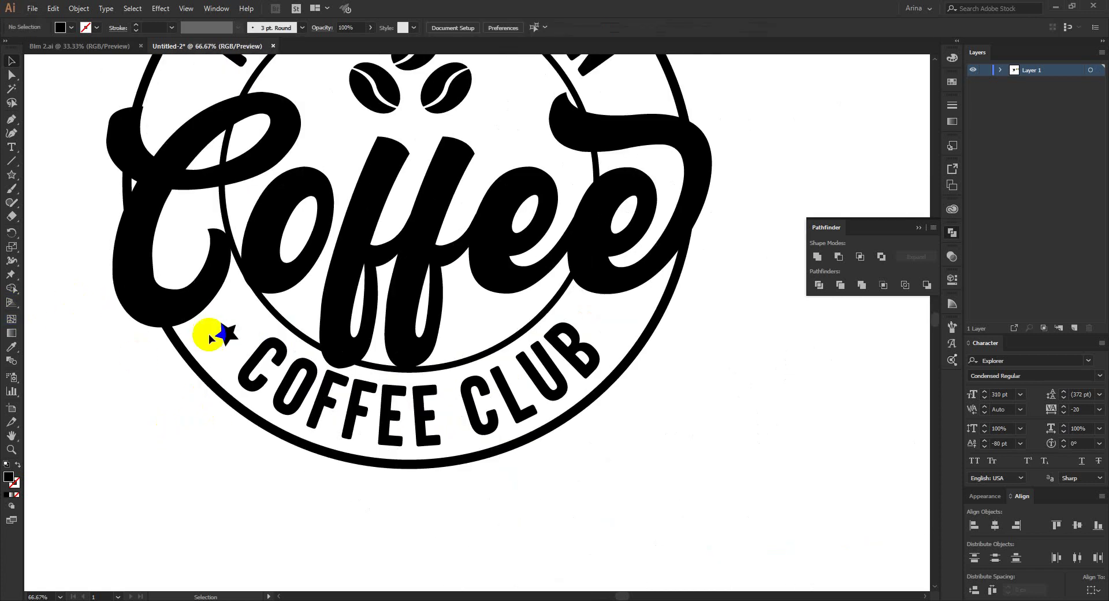
- Place a copy of the star in the ring after COFFEE CLUB, rotated to follow the curve
{"action": "left_click_drag", "start_coordinate": [229, 334], "coordinate": [612, 320]}
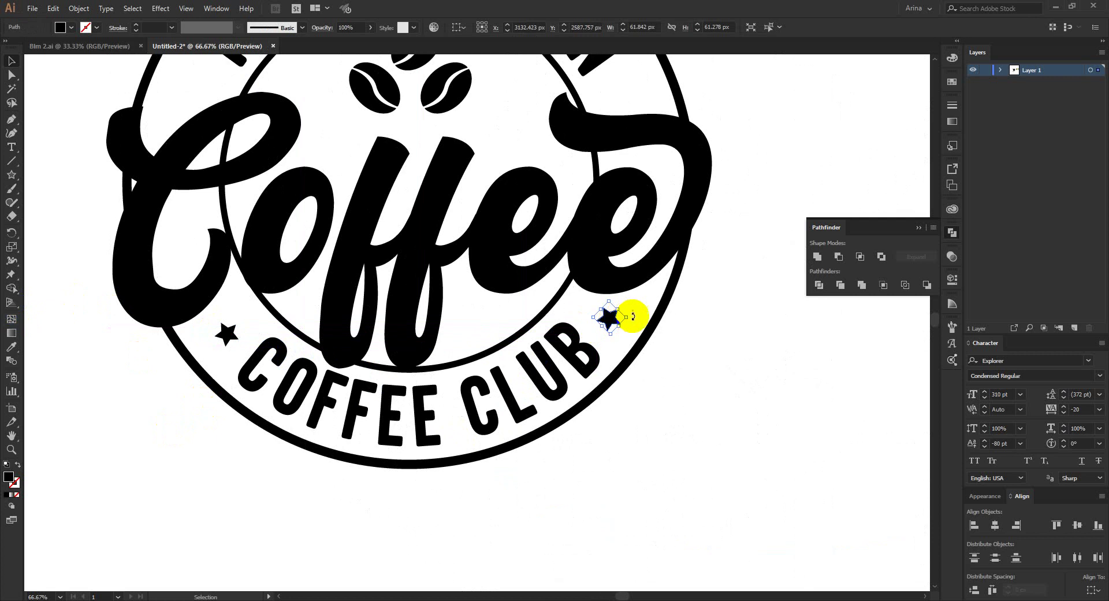
{"action": "left_click", "coordinate": [688, 411]}
{"action": "scroll", "coordinate": [495, 444], "scroll_direction": "down", "scroll_amount": 2}
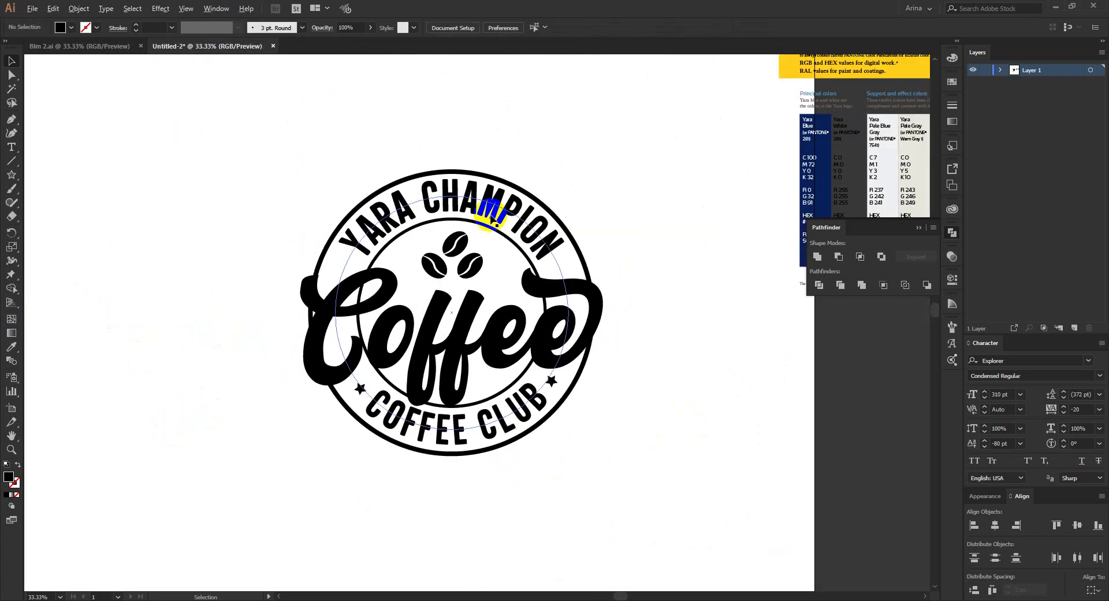
{"action": "scroll", "coordinate": [491, 220], "scroll_direction": "up", "scroll_amount": 1}
- Place two more star copies in the ring, one at each end of the curved YARA CHAMPION text
{"action": "left_click", "coordinate": [581, 466]}
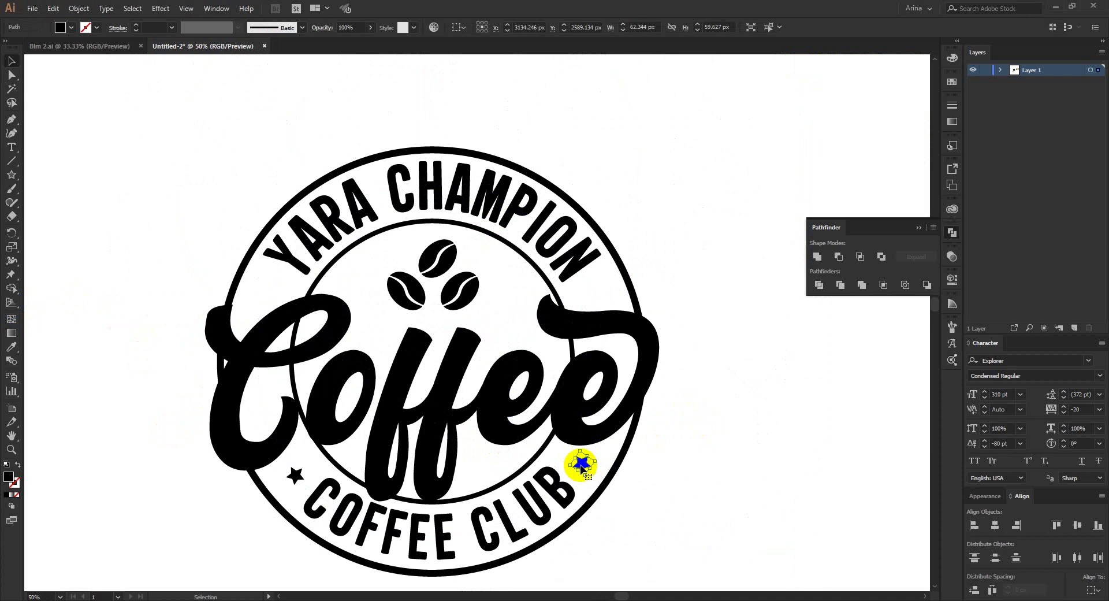
{"action": "scroll", "coordinate": [581, 465], "scroll_direction": "up", "scroll_amount": 1}
{"action": "left_click_drag", "start_coordinate": [581, 465], "coordinate": [163, 243]}
{"action": "scroll", "coordinate": [595, 231], "scroll_direction": "up", "scroll_amount": 1}
{"action": "left_click", "coordinate": [78, 182]}
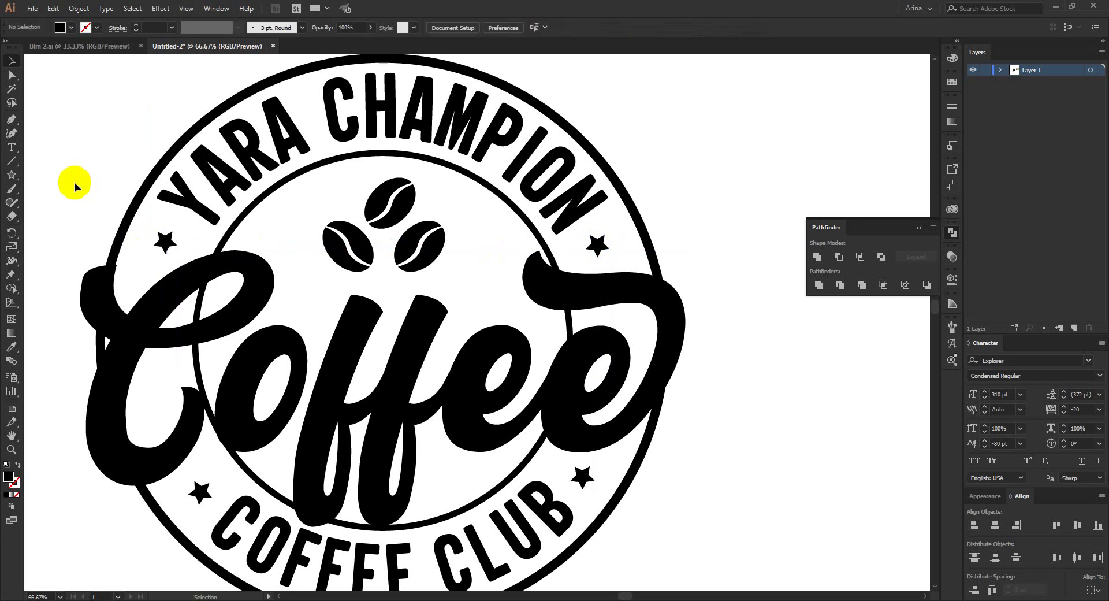
{"action": "scroll", "coordinate": [347, 330], "scroll_direction": "down", "scroll_amount": 1}
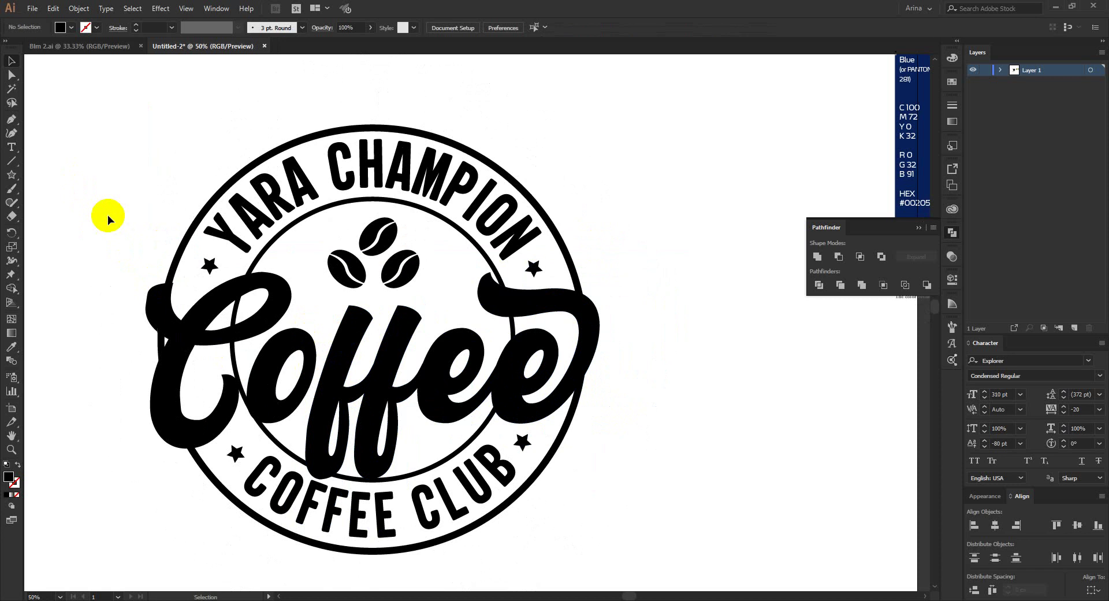
- Move the bean group out of the badge to the blank area at its lower right
{"action": "left_click", "coordinate": [408, 272]}
{"action": "left_click_drag", "start_coordinate": [408, 272], "coordinate": [731, 475]}
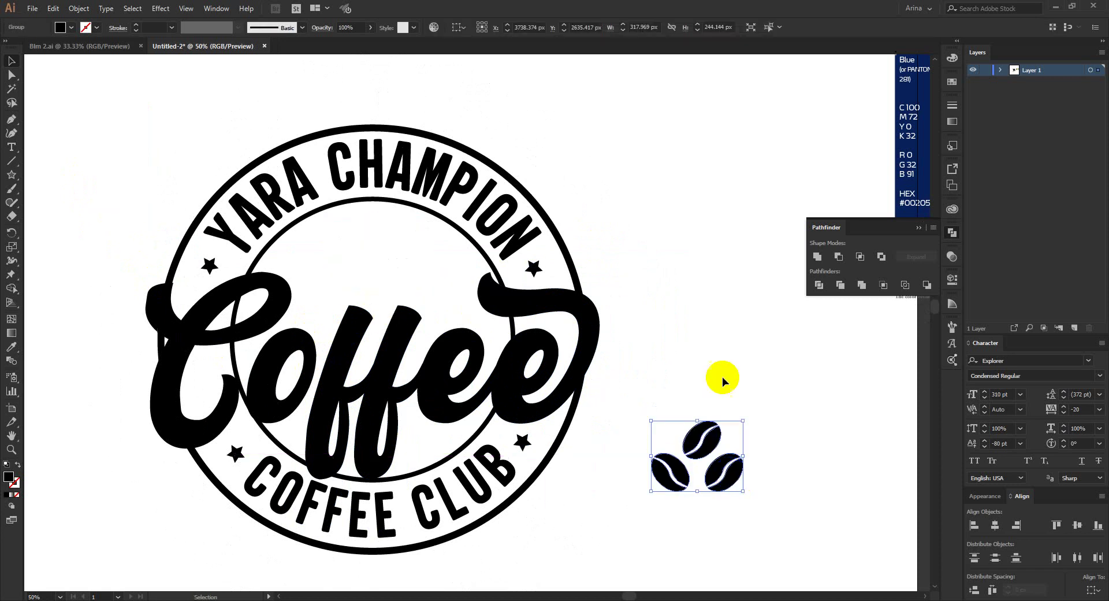
{"action": "left_click", "coordinate": [720, 367]}
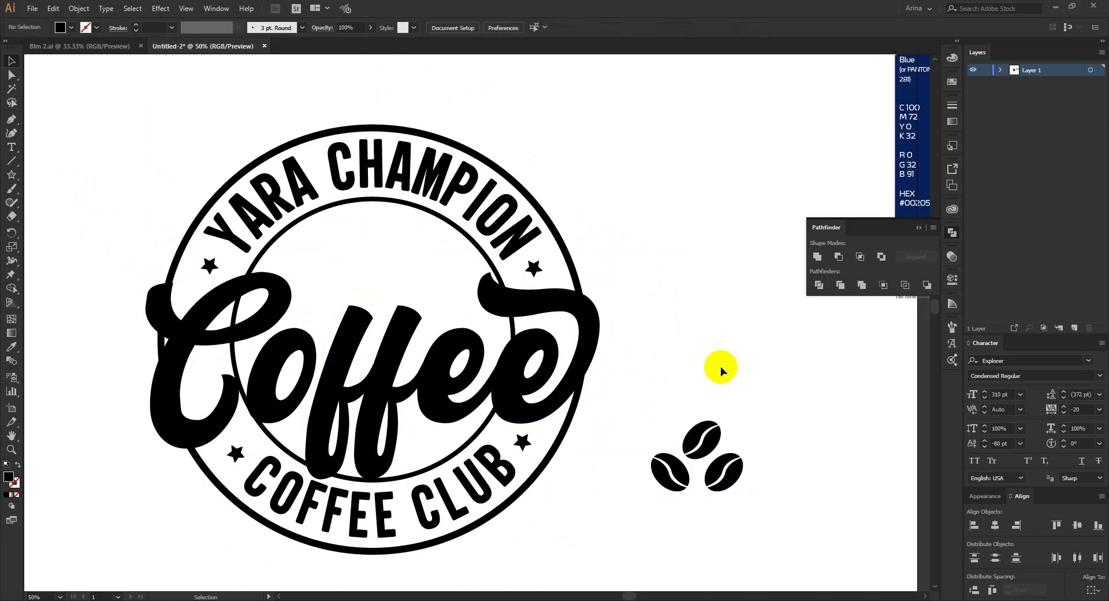
- Isolate the bean group, cut the upper bean out of it, and exit the group
{"action": "double_click", "coordinate": [696, 441]}
{"action": "left_click", "coordinate": [696, 441]}
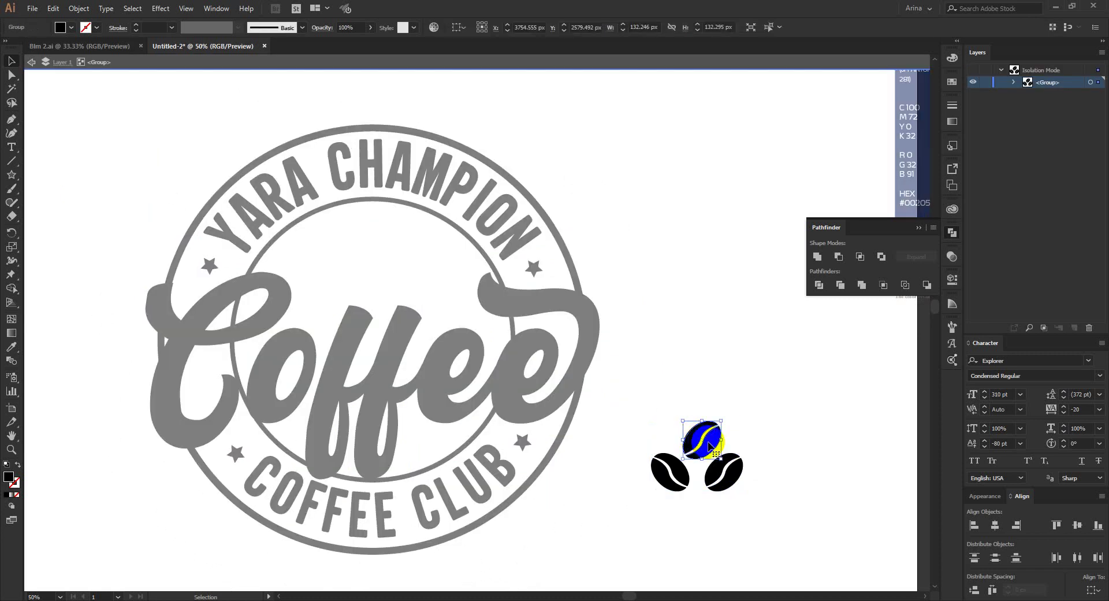
{"action": "key", "text": "ctrl+x"}
{"action": "double_click", "coordinate": [679, 344]}
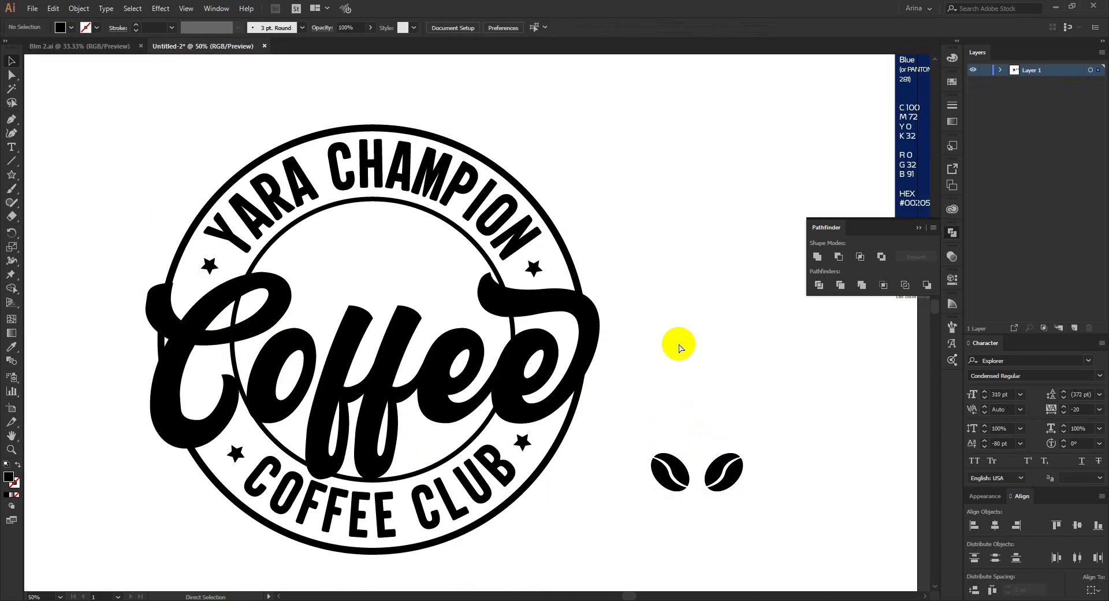
{"action": "key", "text": "ctrl+v"}
{"action": "left_click_drag", "start_coordinate": [463, 317], "coordinate": [356, 272]}
{"action": "key", "text": "ctrl+x"}
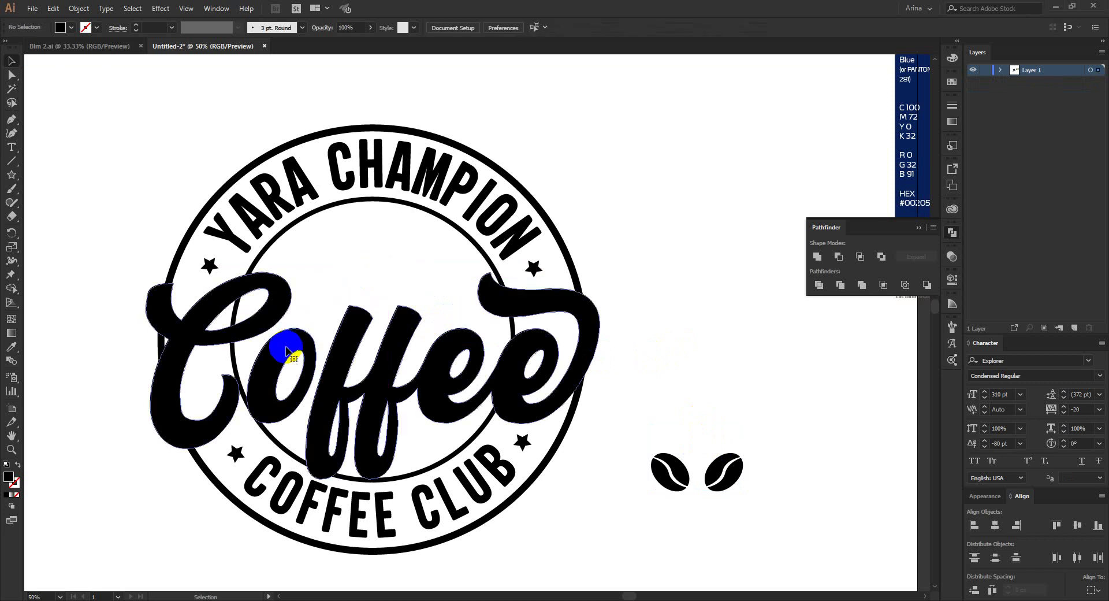
- Isolate the Coffee lettering group and lower the opacity of its letter o to below 50%
{"action": "left_click", "coordinate": [289, 348]}
{"action": "scroll", "coordinate": [263, 364], "scroll_direction": "up", "scroll_amount": 1}
{"action": "double_click", "coordinate": [264, 366]}
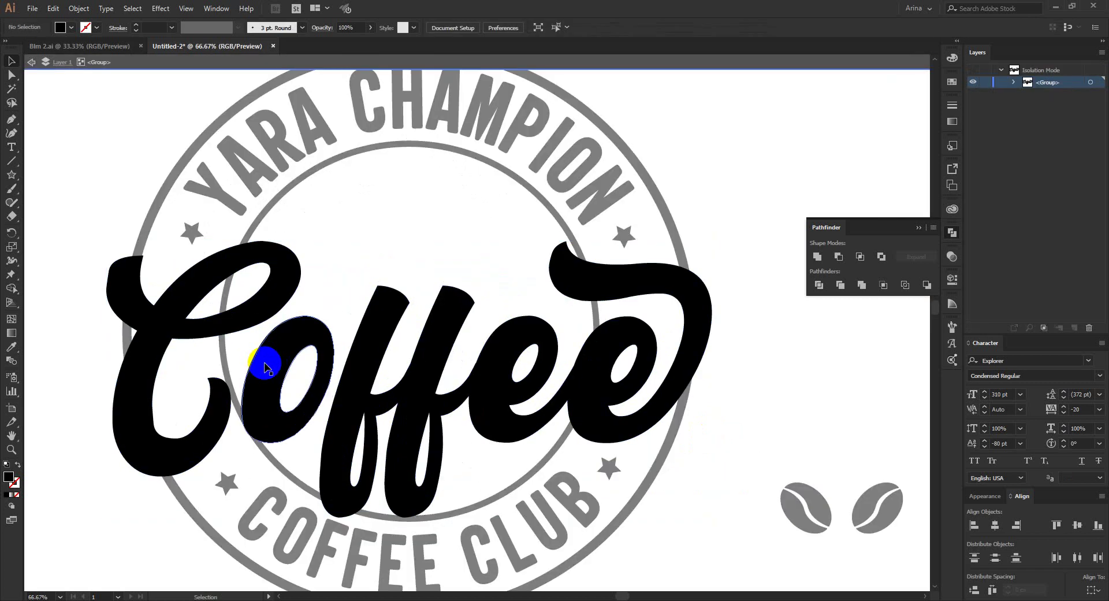
{"action": "left_click", "coordinate": [264, 364]}
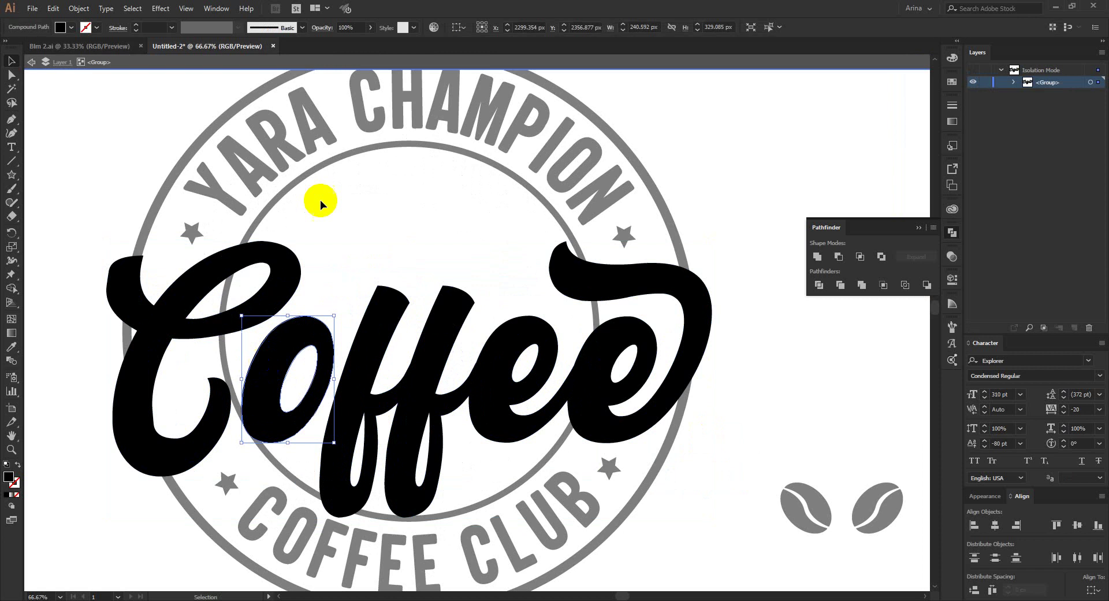
{"action": "left_click", "coordinate": [350, 28]}
{"action": "type", "text": "90"}
{"action": "key", "text": "Return"}
{"action": "scroll", "coordinate": [352, 23], "scroll_direction": "down", "scroll_amount": 6}
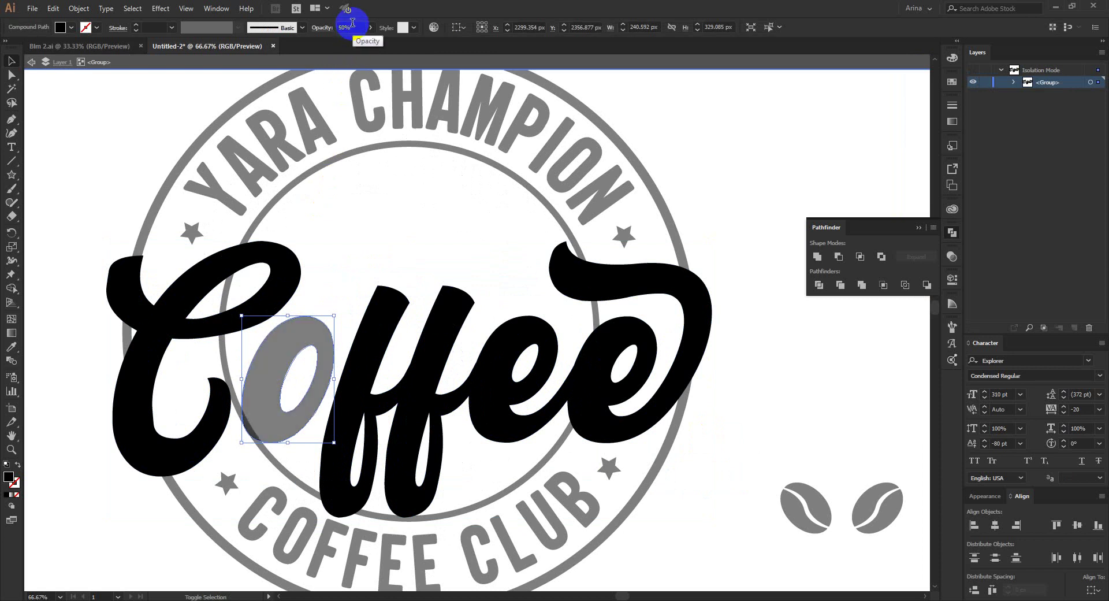
- Paste the bean into the lettering group, then enlarge and rotate it over the faded o to about 244 px wide
{"action": "left_click", "coordinate": [322, 282]}
{"action": "key", "text": "ctrl+v"}
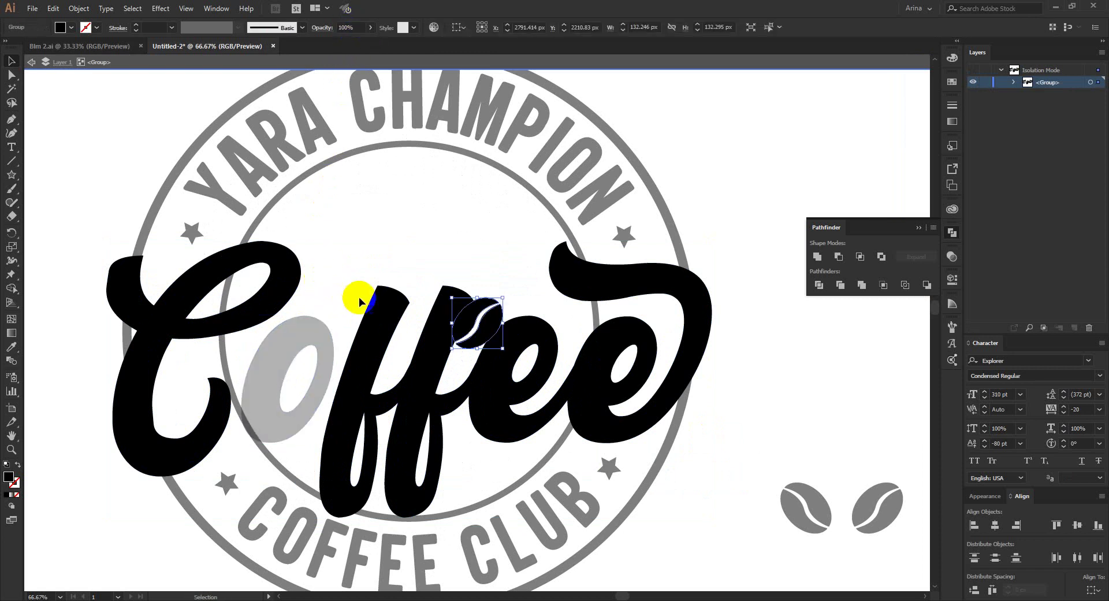
{"action": "left_click_drag", "start_coordinate": [504, 324], "coordinate": [345, 357]}
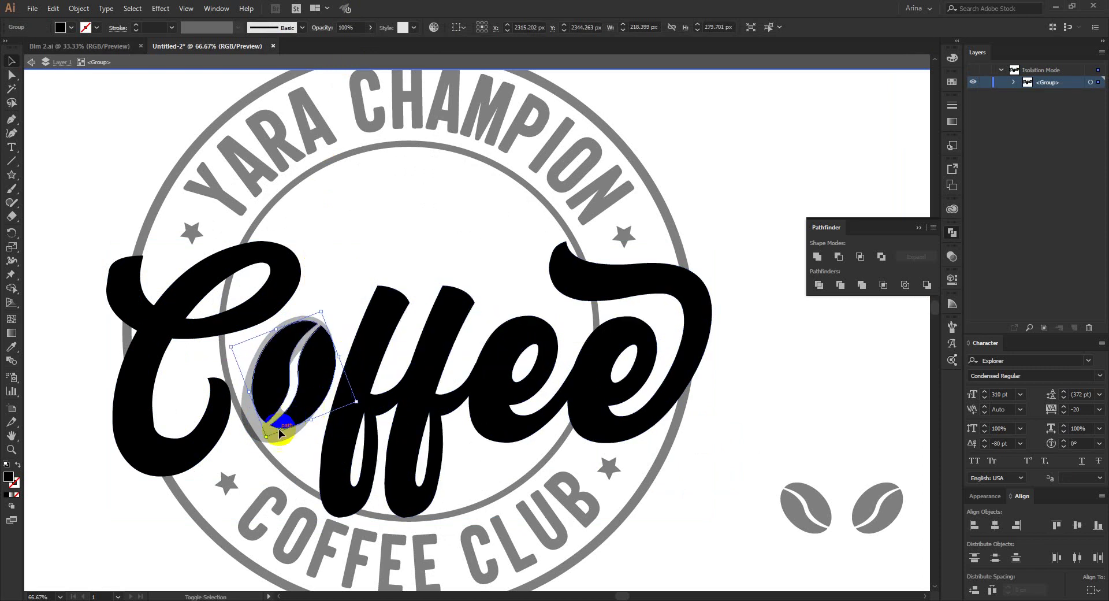
{"action": "mouse_move", "coordinate": [265, 436]}
{"action": "left_mouse_down"}
{"action": "mouse_move", "coordinate": [240, 458]}
{"action": "mouse_move", "coordinate": [261, 451]}
{"action": "left_mouse_up"}
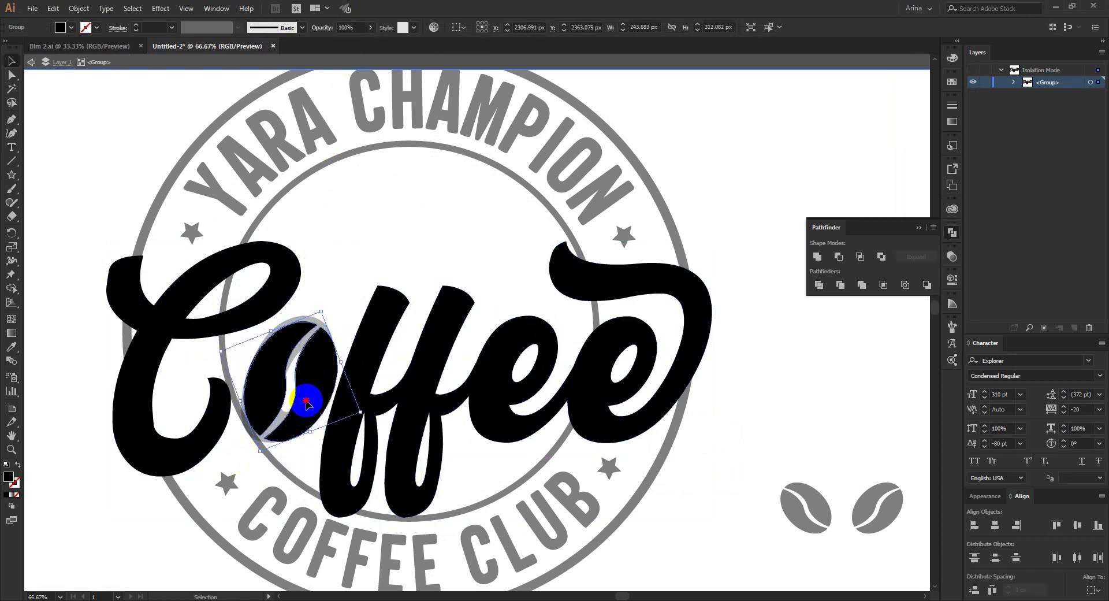
{"action": "left_click_drag", "start_coordinate": [306, 401], "coordinate": [312, 391]}
- Nudge the large bean up and slightly left so it fits over the faded letter o
{"action": "left_click", "coordinate": [384, 267]}
{"action": "left_click", "coordinate": [319, 365]}
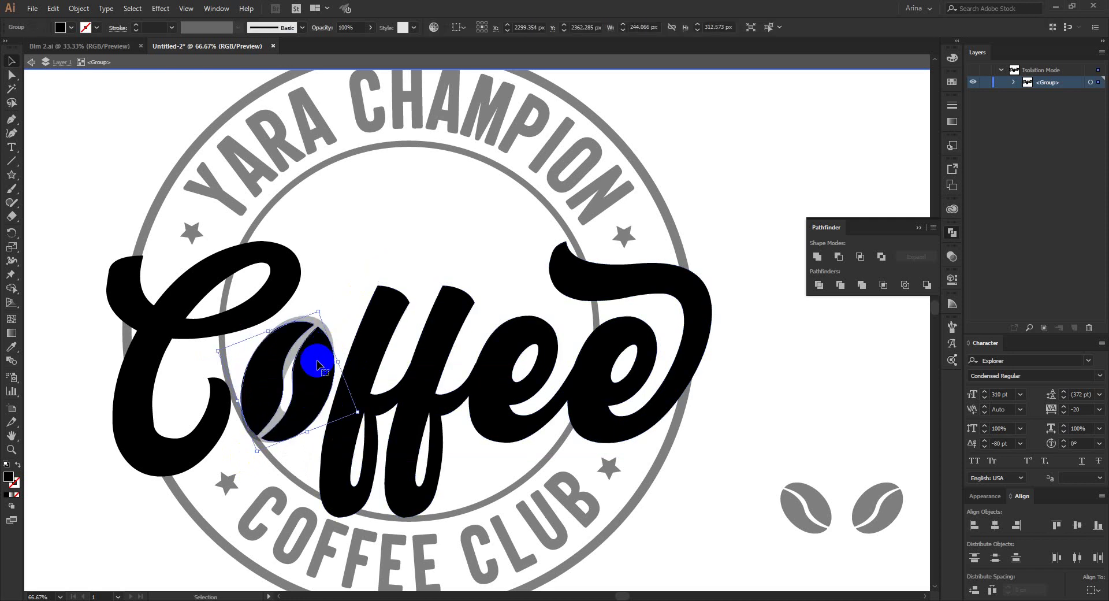
{"action": "key", "text": "Up"}
{"action": "key", "text": "Up"}
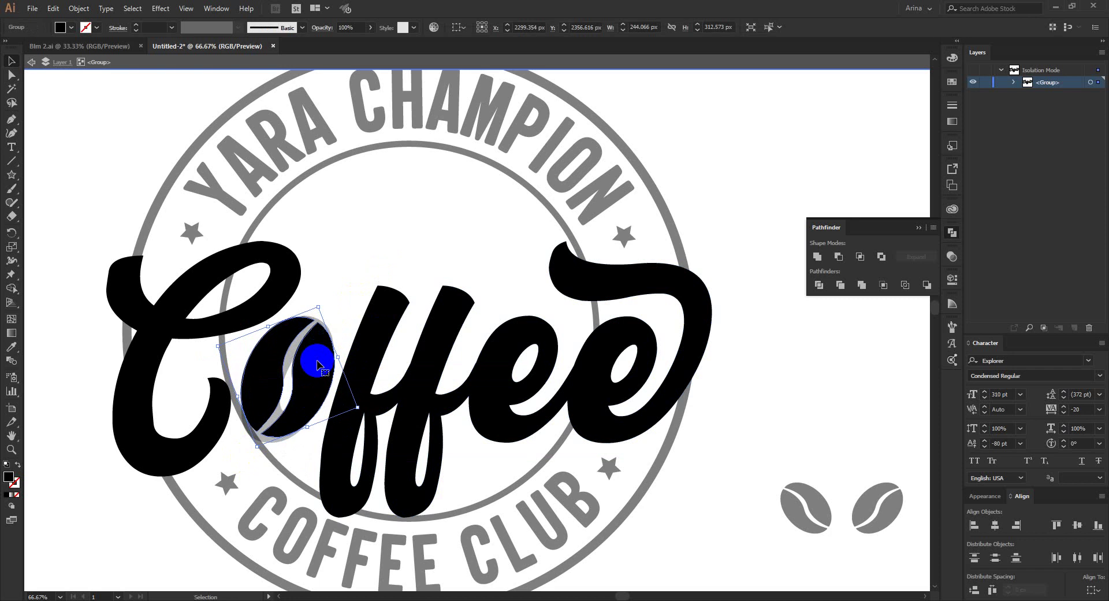
{"action": "key", "text": "Left"}
{"action": "left_click", "coordinate": [295, 363]}
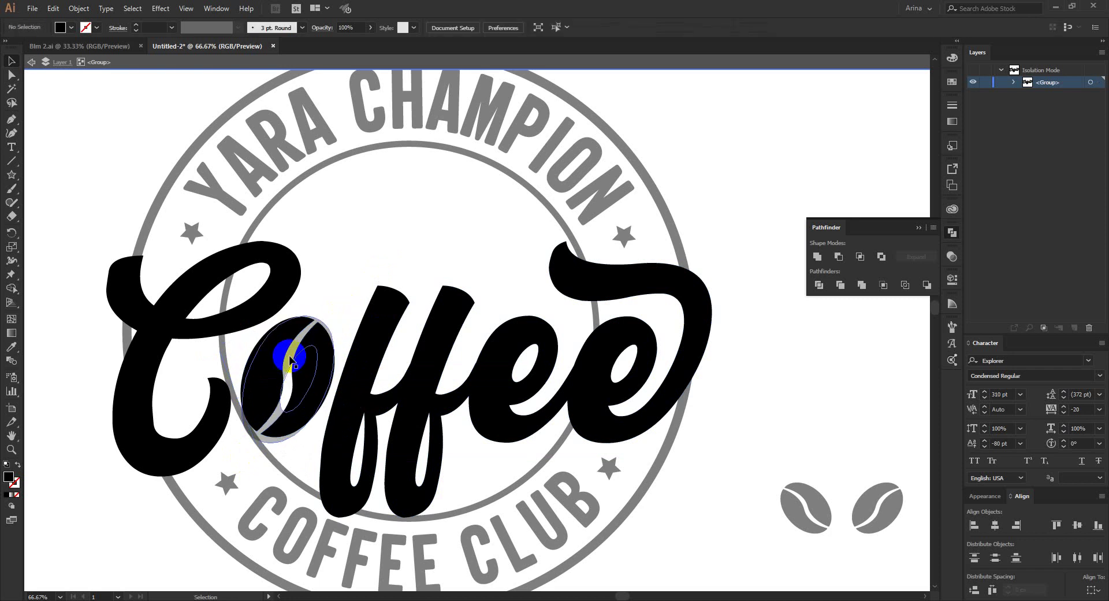
- Delete the faded letter o behind the large bean and exit the lettering group
{"action": "left_click", "coordinate": [290, 359]}
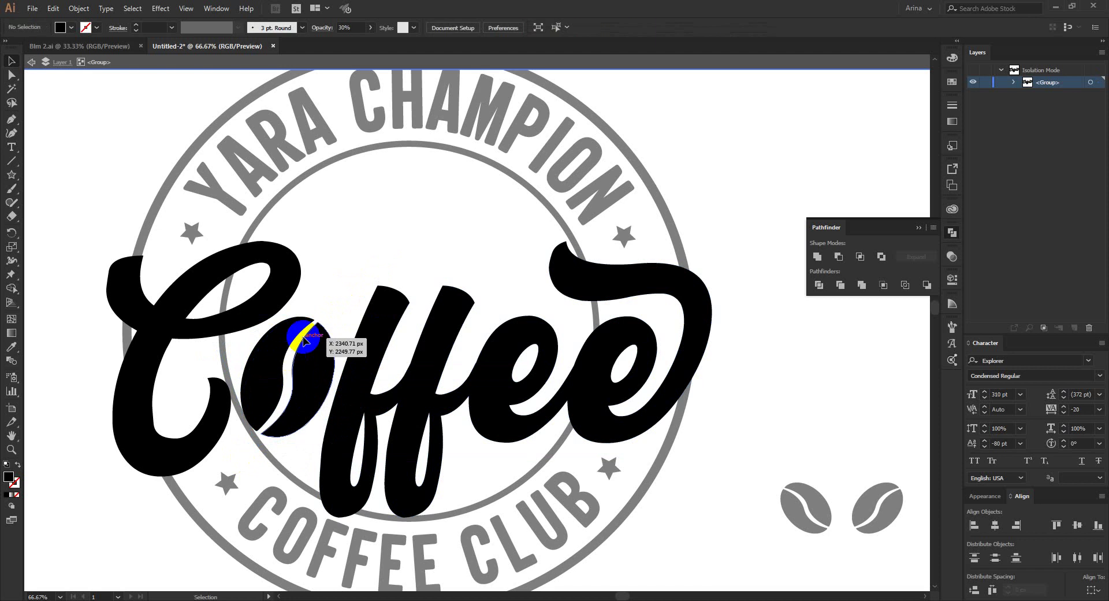
{"action": "double_click", "coordinate": [333, 262]}
{"action": "scroll", "coordinate": [375, 301], "scroll_direction": "down", "scroll_amount": 1}
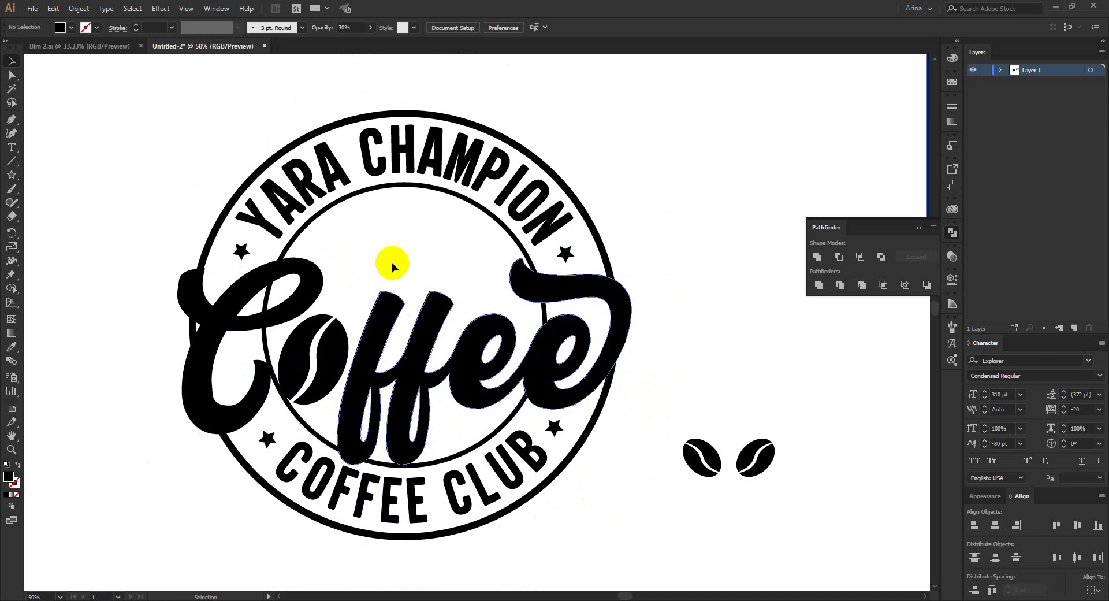
- Draw a star about 70 px wide inside the inner circle above Coffee and repeat copies sideways into an even row of five
{"action": "scroll", "coordinate": [392, 262], "scroll_direction": "up", "scroll_amount": 1}
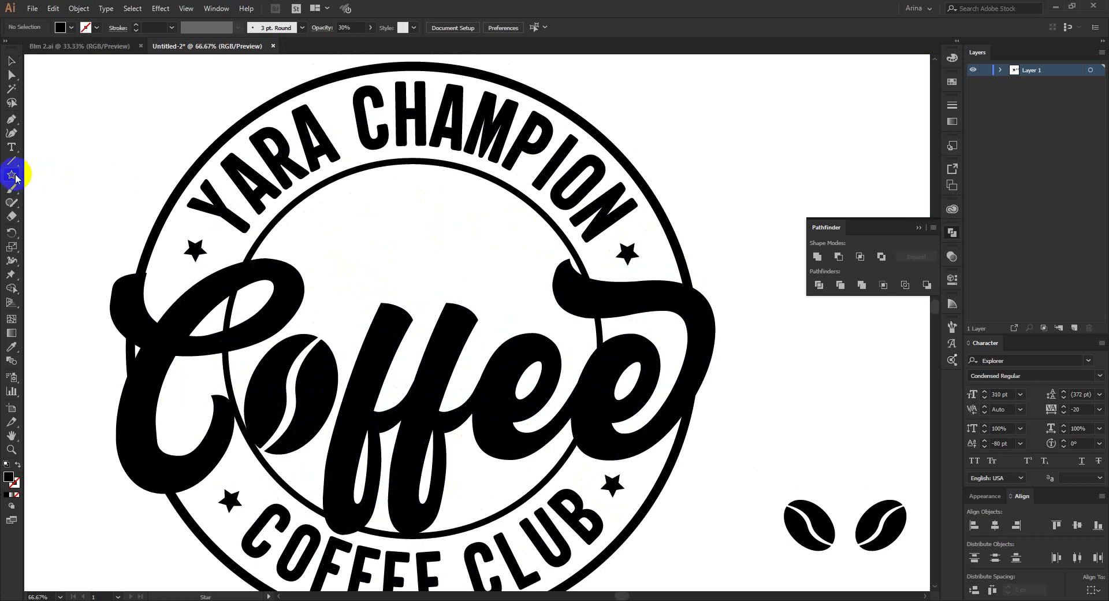
{"action": "scroll", "coordinate": [396, 241], "scroll_direction": "up", "scroll_amount": 1}
{"action": "left_click_drag", "start_coordinate": [306, 249], "coordinate": [363, 249]}
{"action": "key", "text": "v"}
{"action": "key", "text": "ctrl+d"}
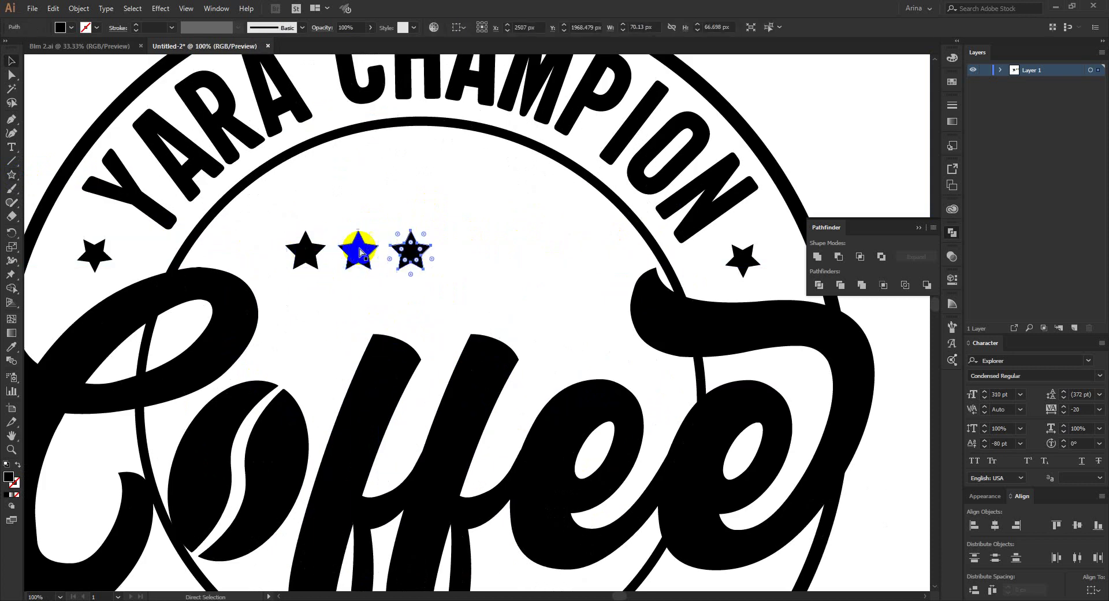
{"action": "key", "text": "ctrl+d"}
{"action": "key", "text": "ctrl+d"}
- Select all five stars in the row, align them by their vertical centers, and deselect them
{"action": "left_click", "coordinate": [463, 251], "text": "shift"}
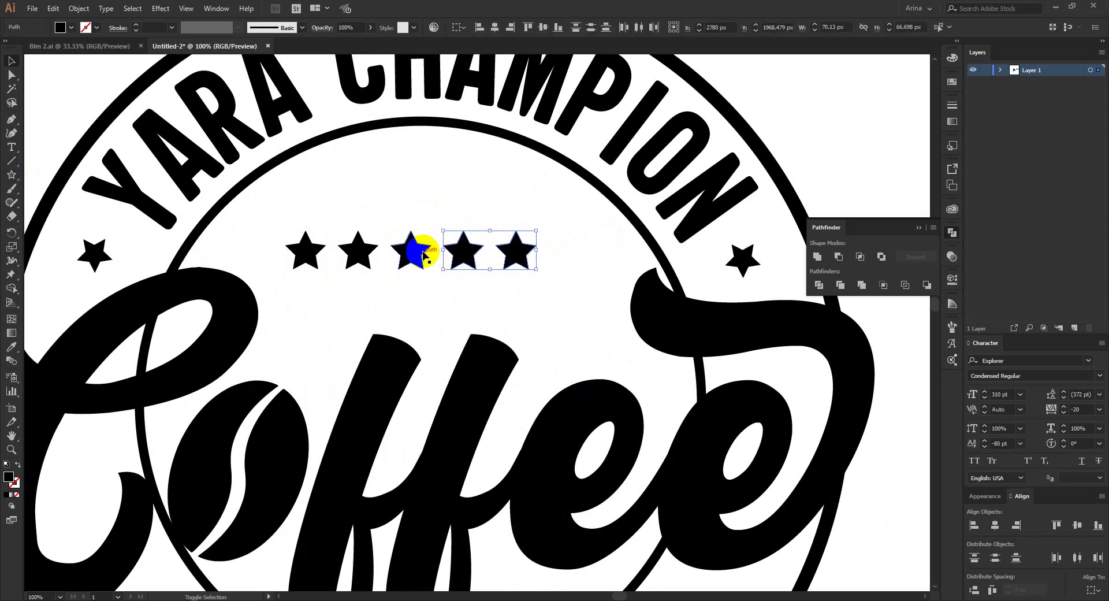
{"action": "left_click", "coordinate": [416, 251], "text": "shift"}
{"action": "left_click", "coordinate": [354, 250], "text": "shift"}
{"action": "left_click", "coordinate": [304, 250], "text": "shift"}
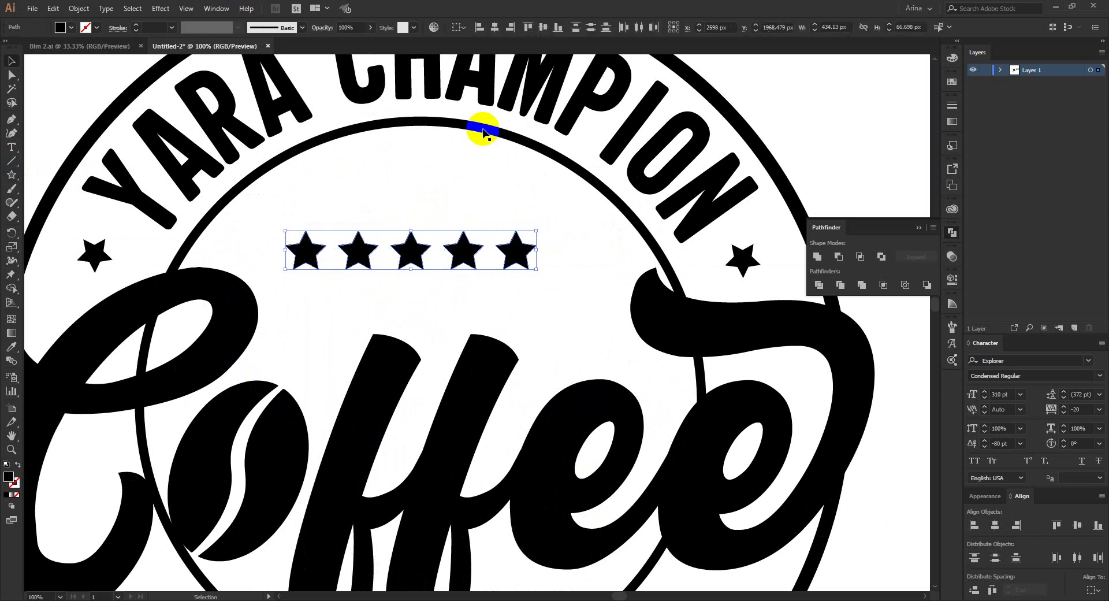
{"action": "left_click", "coordinate": [541, 27]}
{"action": "left_click", "coordinate": [465, 238]}
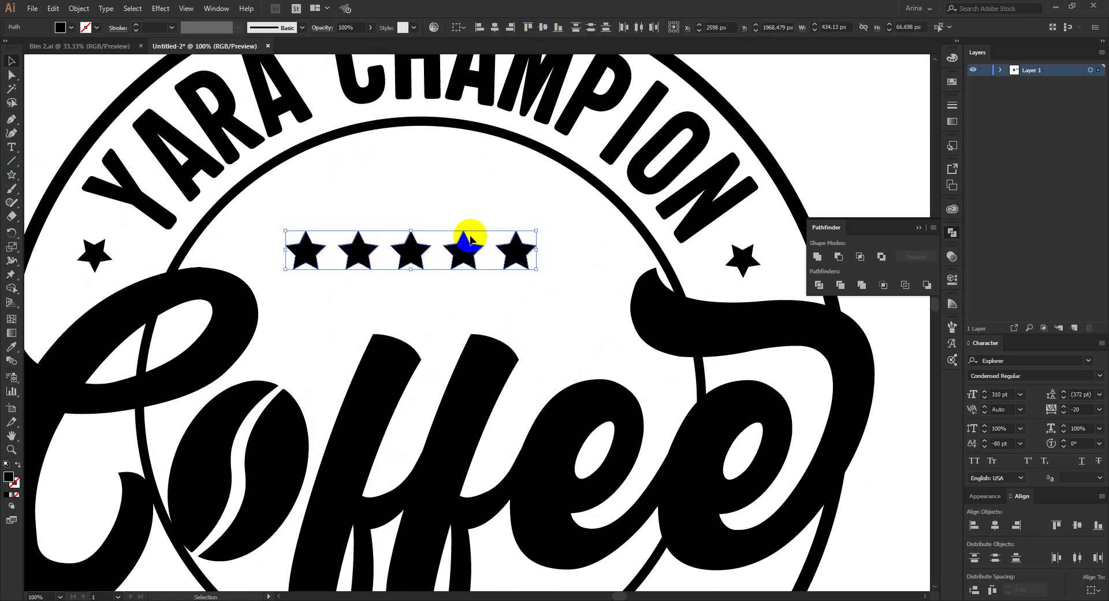
{"action": "left_click", "coordinate": [470, 226]}
- Raise the second and fourth stars of the row together by about 28 px
{"action": "left_click", "coordinate": [466, 240]}
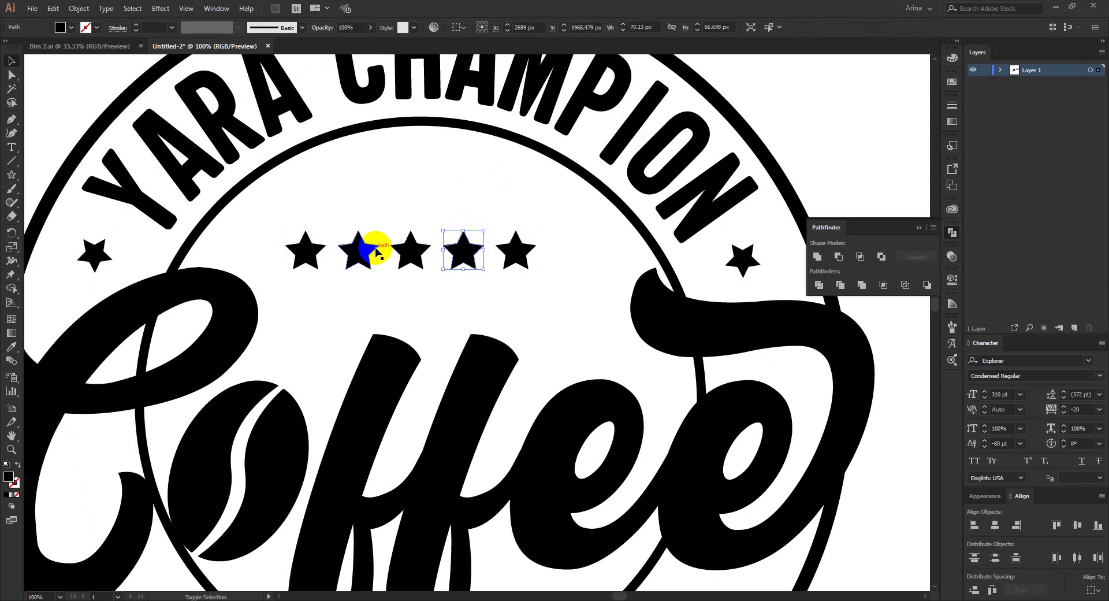
{"action": "left_click", "coordinate": [366, 249], "text": "shift"}
{"action": "key", "text": "Up"}
{"action": "key", "text": "Up"}
{"action": "key", "text": "Up"}
{"action": "key", "text": "Up"}
{"action": "key", "text": "Up"}
{"action": "key", "text": "Up"}
{"action": "key", "text": "Up"}
{"action": "key", "text": "Up"}
{"action": "key", "text": "Up"}
{"action": "key", "text": "Up"}
{"action": "key", "text": "Up"}
{"action": "key", "text": "Up"}
{"action": "key", "text": "Up"}
{"action": "key", "text": "Up"}
{"action": "key", "text": "Up"}
{"action": "key", "text": "Up"}
{"action": "key", "text": "Up"}
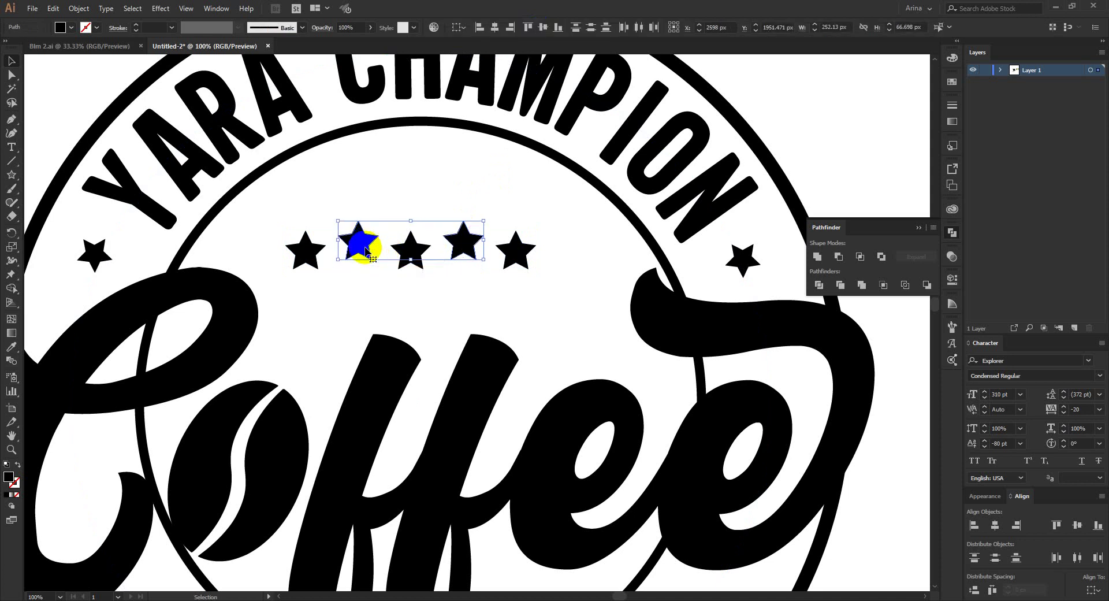
{"action": "key", "text": "Up"}
{"action": "key", "text": "Up"}
{"action": "key", "text": "Up"}
{"action": "key", "text": "Up"}
{"action": "key", "text": "Up"}
{"action": "key", "text": "Up"}
{"action": "key", "text": "Up"}
{"action": "key", "text": "Up"}
{"action": "key", "text": "Up"}
{"action": "key", "text": "Up"}
{"action": "key", "text": "Up"}
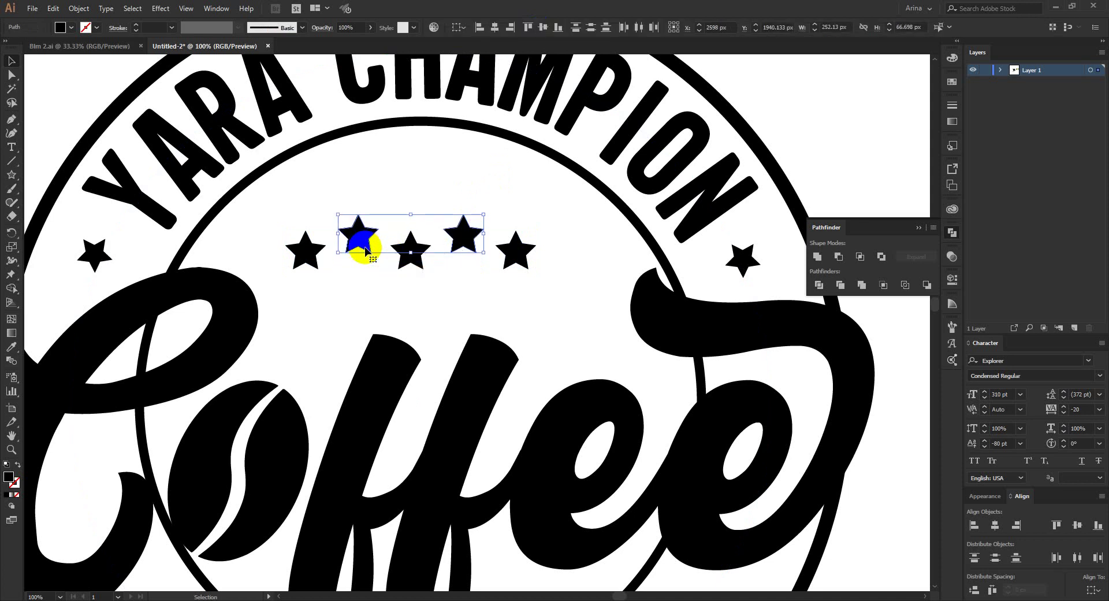
- Raise the middle star about 57 px so it forms the peak of the star arc
{"action": "left_click", "coordinate": [413, 258]}
{"action": "key", "text": "Up"}
{"action": "key", "text": "Up"}
{"action": "key", "text": "Up"}
{"action": "key", "text": "Up"}
{"action": "key", "text": "Up"}
{"action": "key", "text": "Up"}
{"action": "key", "text": "Up"}
{"action": "key", "text": "Up"}
{"action": "key", "text": "Up"}
{"action": "key", "text": "Up"}
{"action": "key", "text": "Up"}
{"action": "key", "text": "Up"}
{"action": "key", "text": "Up"}
{"action": "key", "text": "Up"}
{"action": "key", "text": "Up"}
{"action": "key", "text": "Up"}
{"action": "key", "text": "Up"}
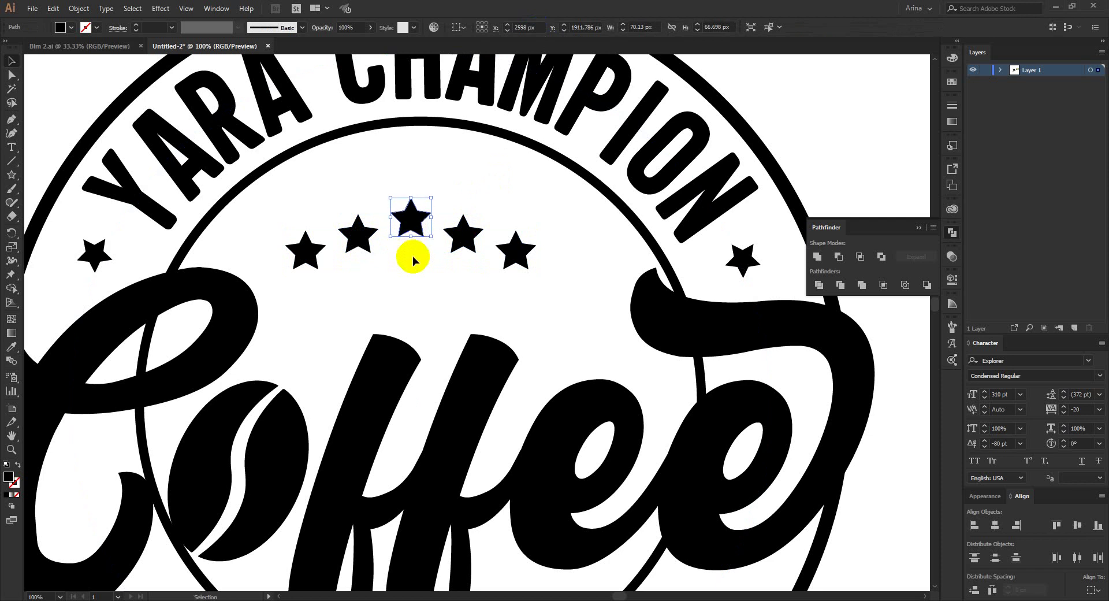
- Scale all five arced stars together to about 552 px wide and place them above the Coffee lettering
{"action": "left_click", "coordinate": [354, 235], "text": "shift"}
{"action": "left_click", "coordinate": [308, 249], "text": "shift"}
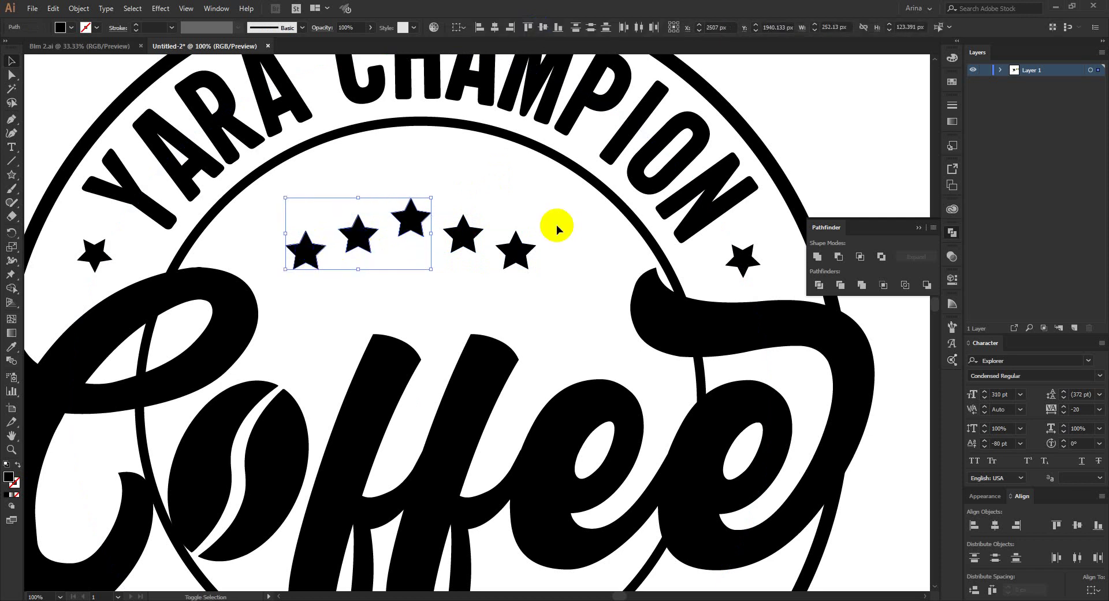
{"action": "left_click", "coordinate": [467, 244], "text": "shift"}
{"action": "left_click", "coordinate": [514, 251], "text": "shift"}
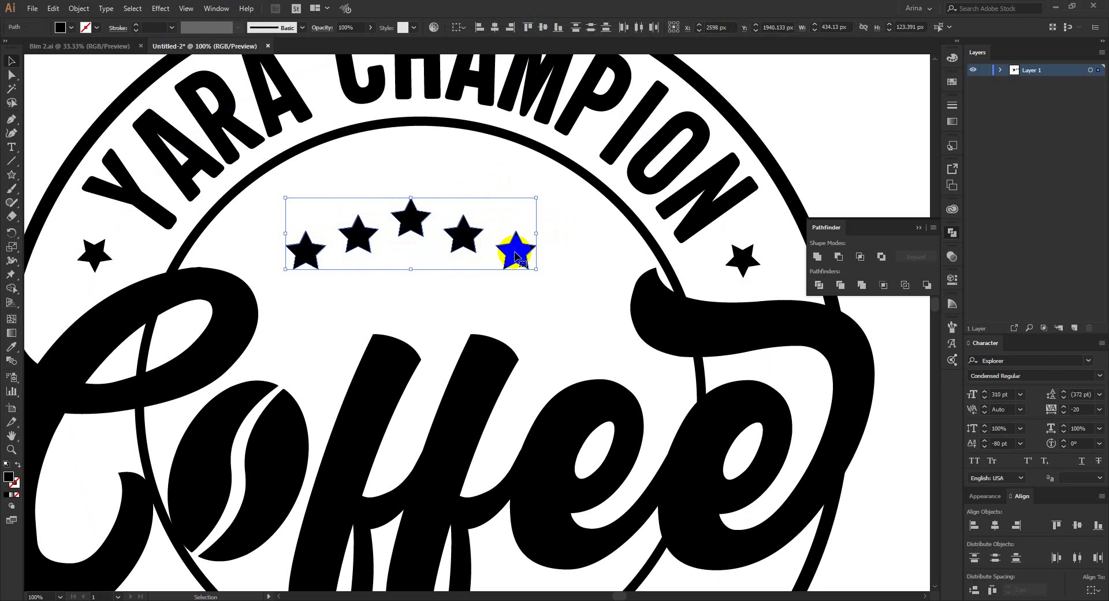
{"action": "left_click_drag", "start_coordinate": [536, 233], "coordinate": [592, 249]}
{"action": "scroll", "coordinate": [423, 245], "scroll_direction": "down", "scroll_amount": 1}
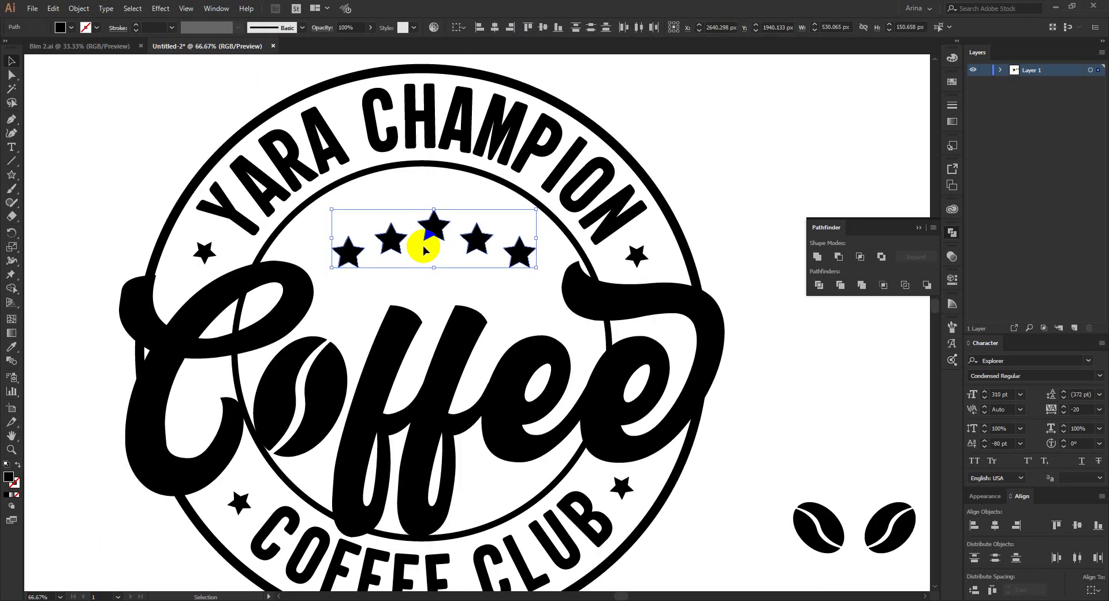
{"action": "left_click_drag", "start_coordinate": [422, 245], "coordinate": [423, 246]}
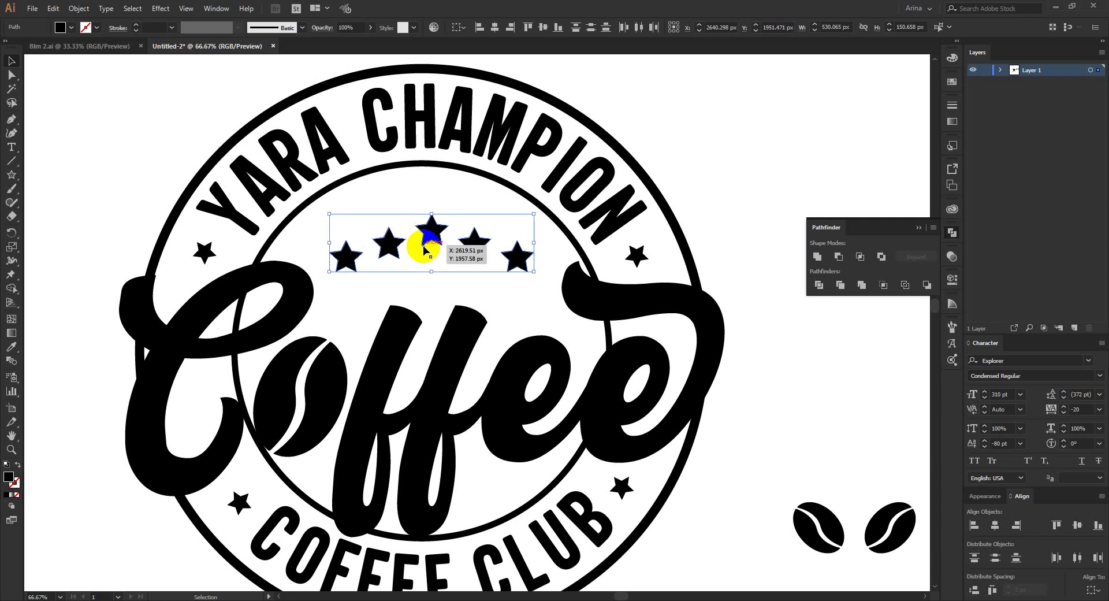
{"action": "left_click_drag", "start_coordinate": [535, 241], "coordinate": [541, 242]}
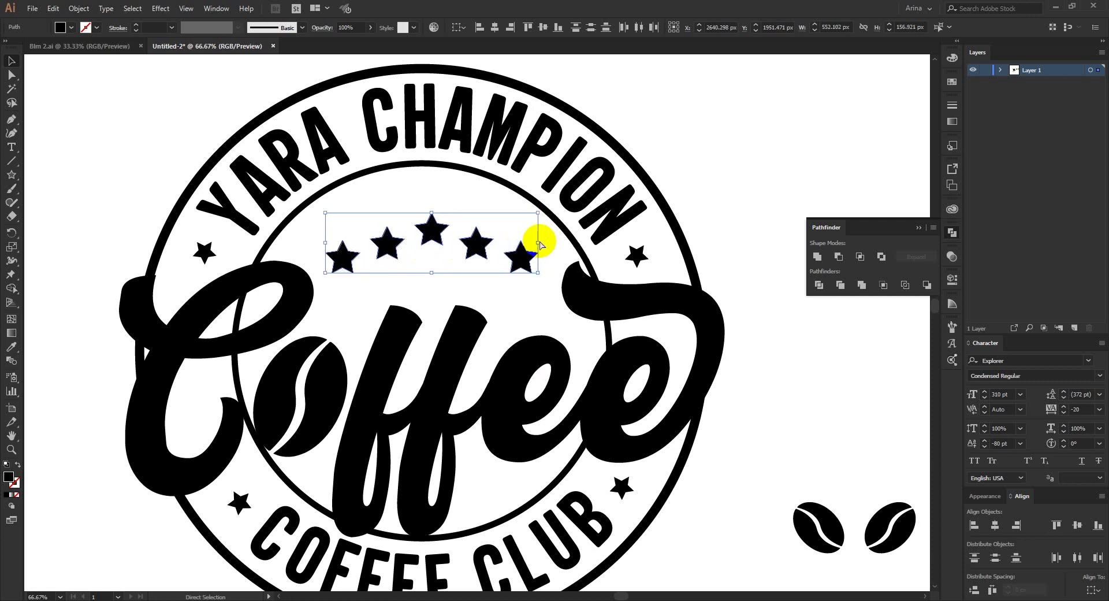
{"action": "left_click", "coordinate": [705, 178]}
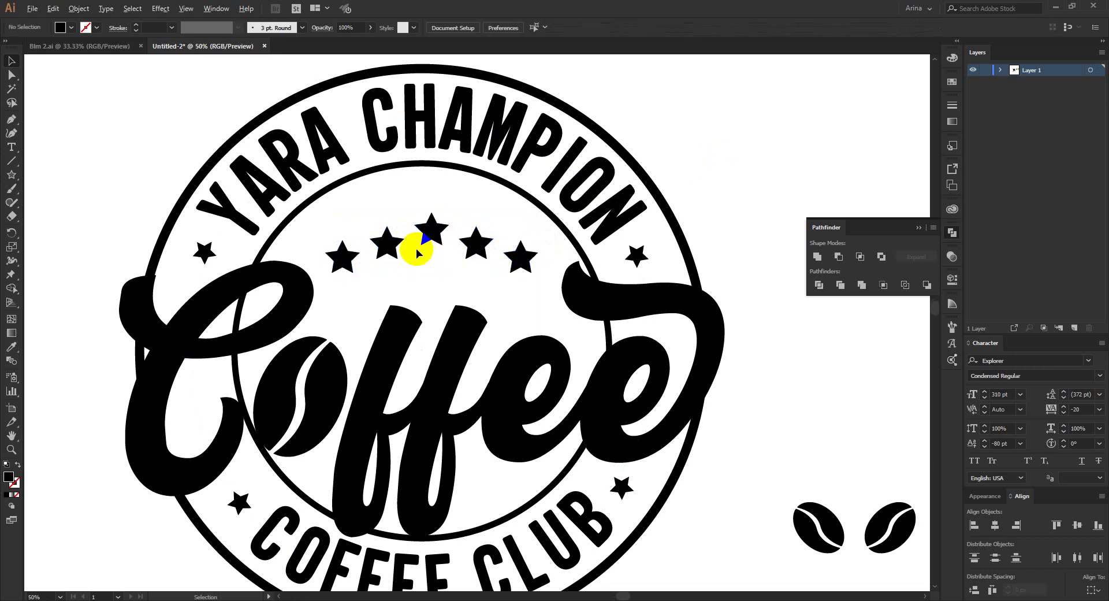
- Convert the curved YARA CHAMPION and COFFEE CLUB texts to outlines
{"action": "key", "text": "ctrl+minus"}
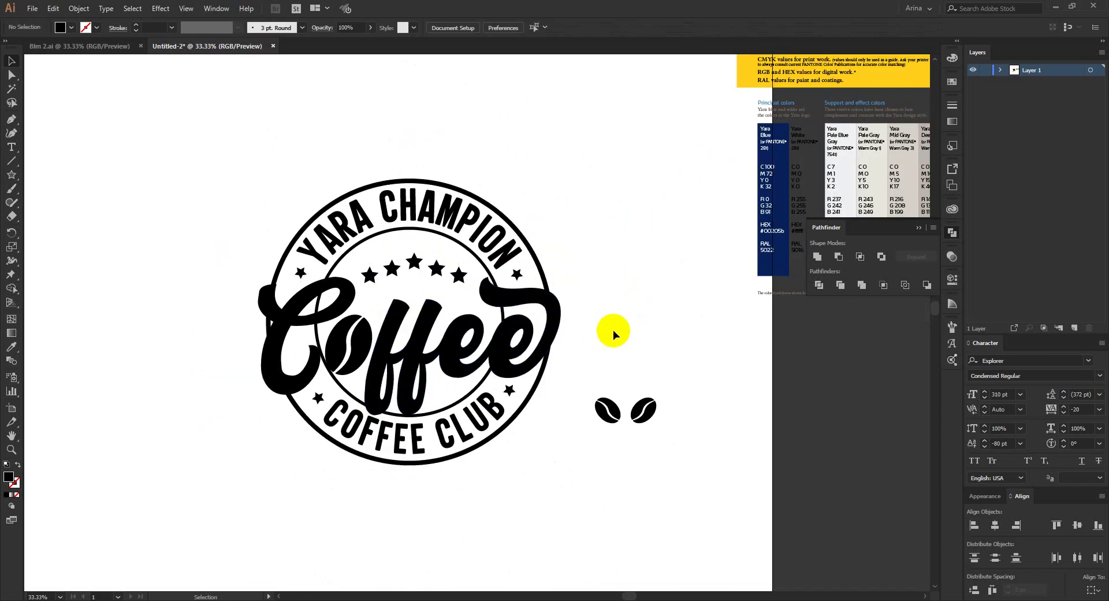
{"action": "scroll", "coordinate": [410, 331], "scroll_direction": "up", "scroll_amount": 1}
{"action": "scroll", "coordinate": [446, 300], "scroll_direction": "down", "scroll_amount": 1}
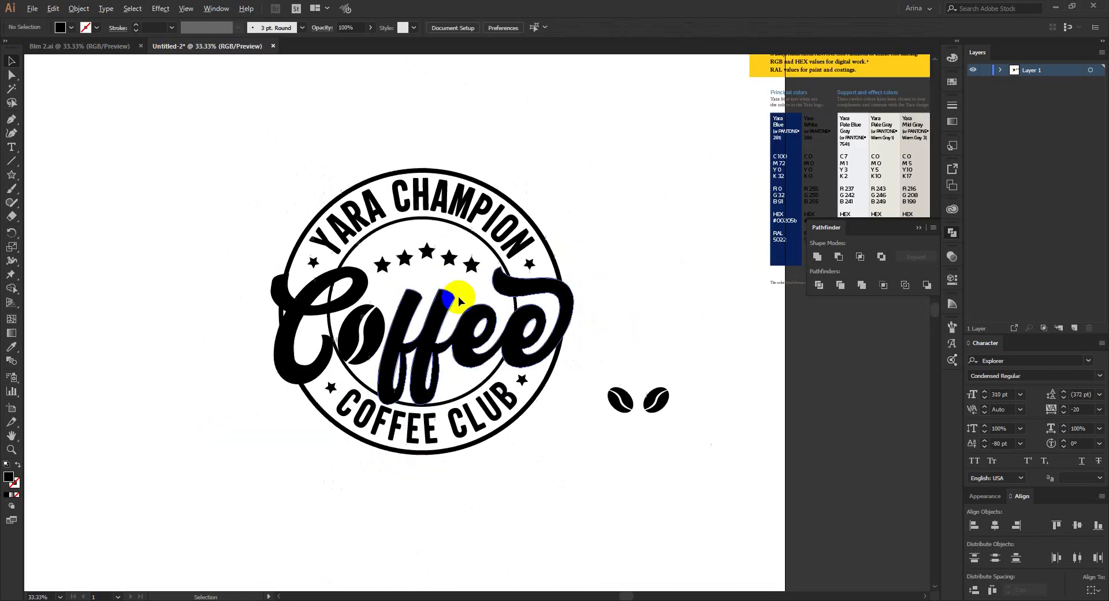
{"action": "left_click", "coordinate": [222, 367]}
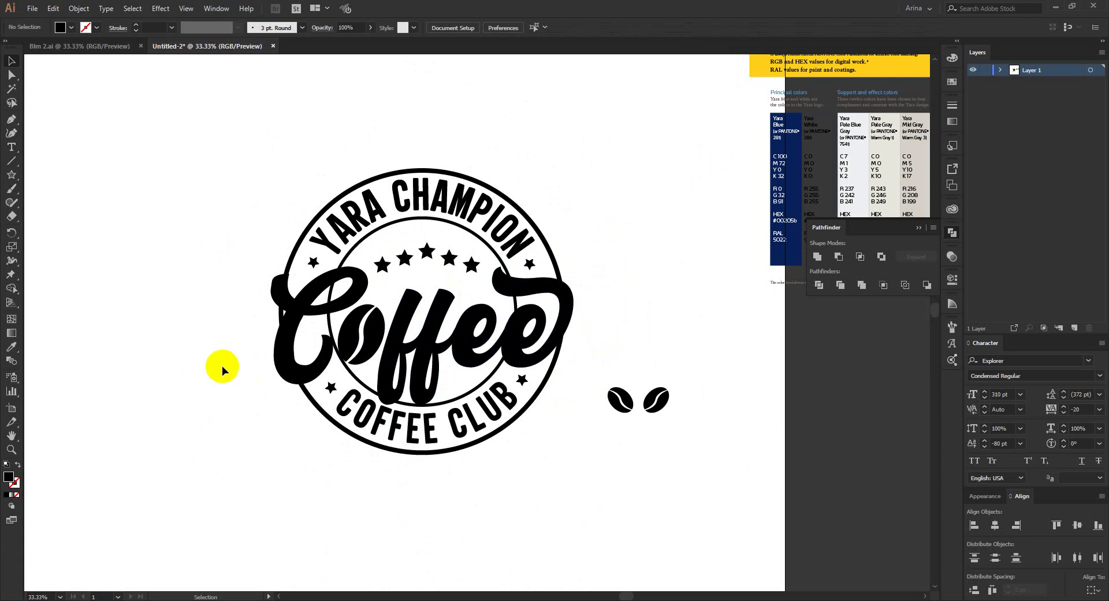
{"action": "left_click", "coordinate": [406, 209]}
{"action": "right_click", "coordinate": [406, 209]}
{"action": "left_click", "coordinate": [440, 287]}
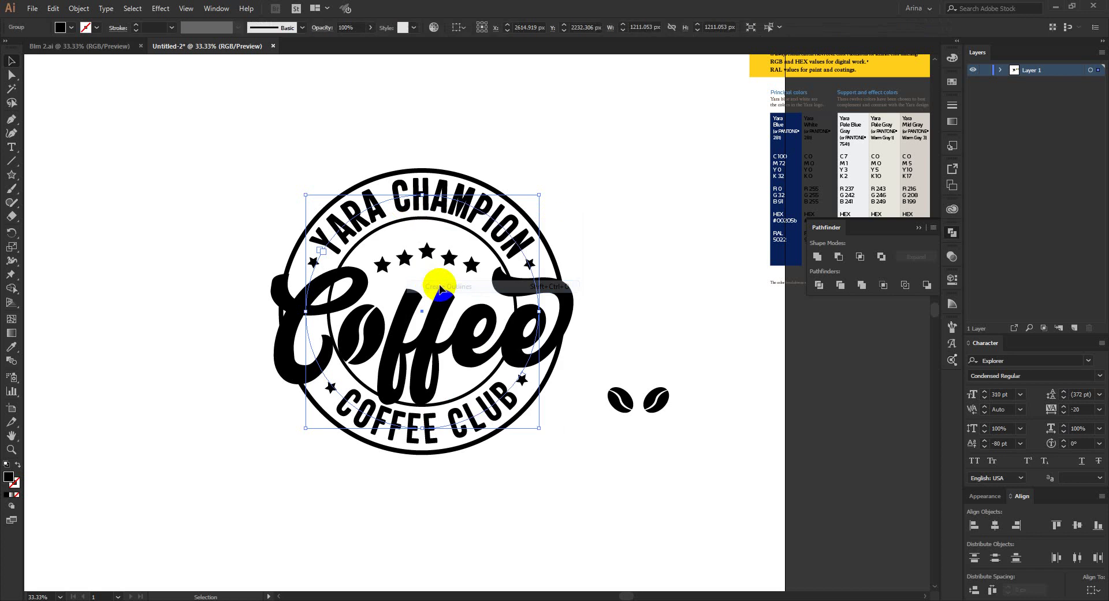
{"action": "left_click", "coordinate": [607, 284]}
{"action": "scroll", "coordinate": [436, 277], "scroll_direction": "up", "scroll_amount": 1}
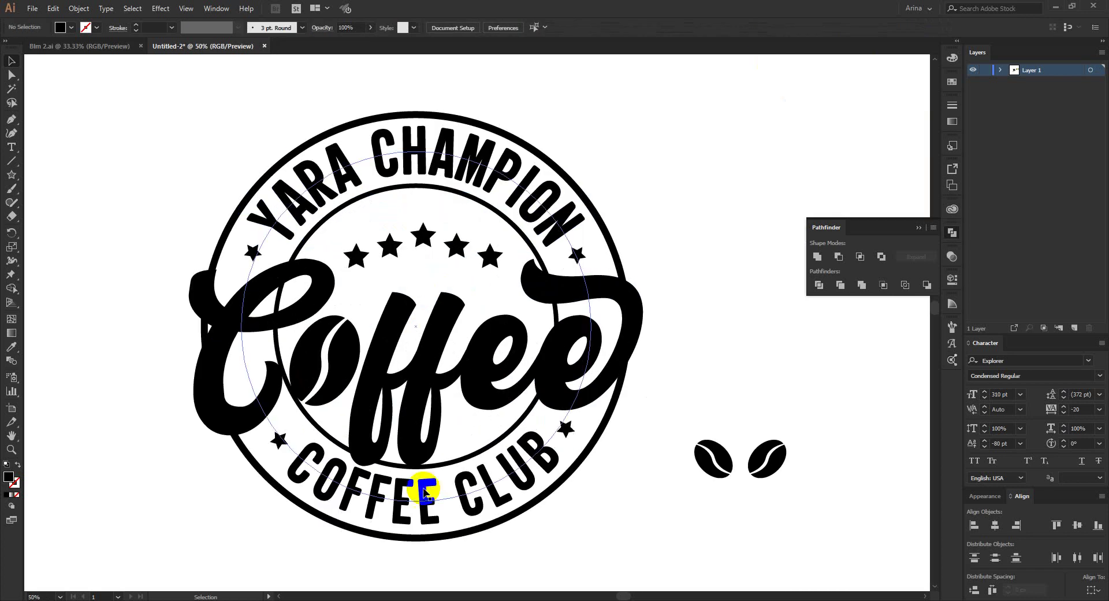
{"action": "right_click", "coordinate": [424, 491]}
{"action": "left_click", "coordinate": [484, 345]}
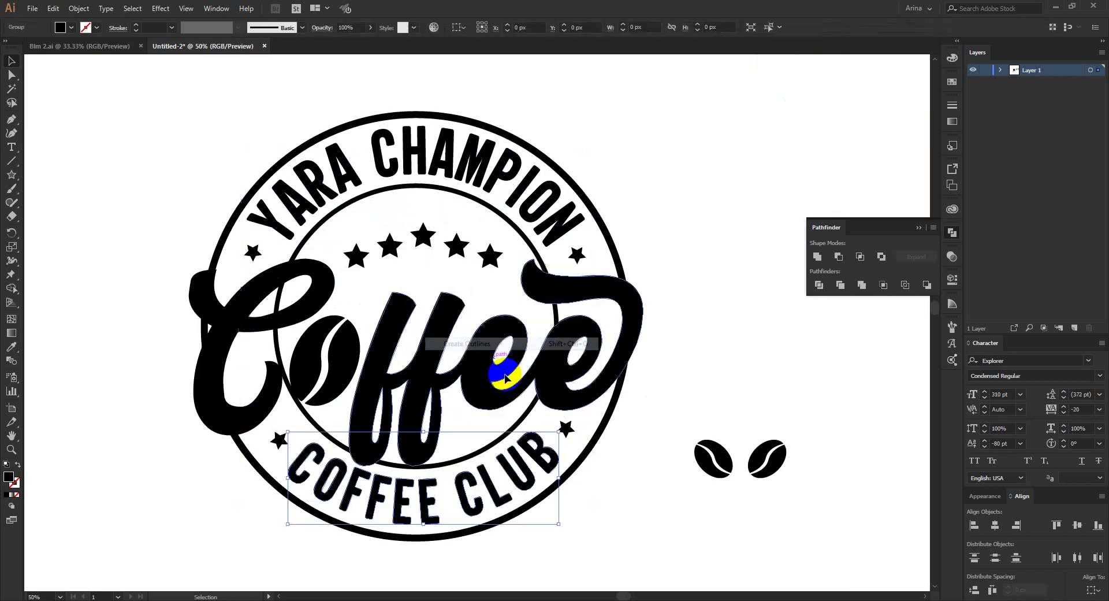
{"action": "left_click", "coordinate": [627, 494]}
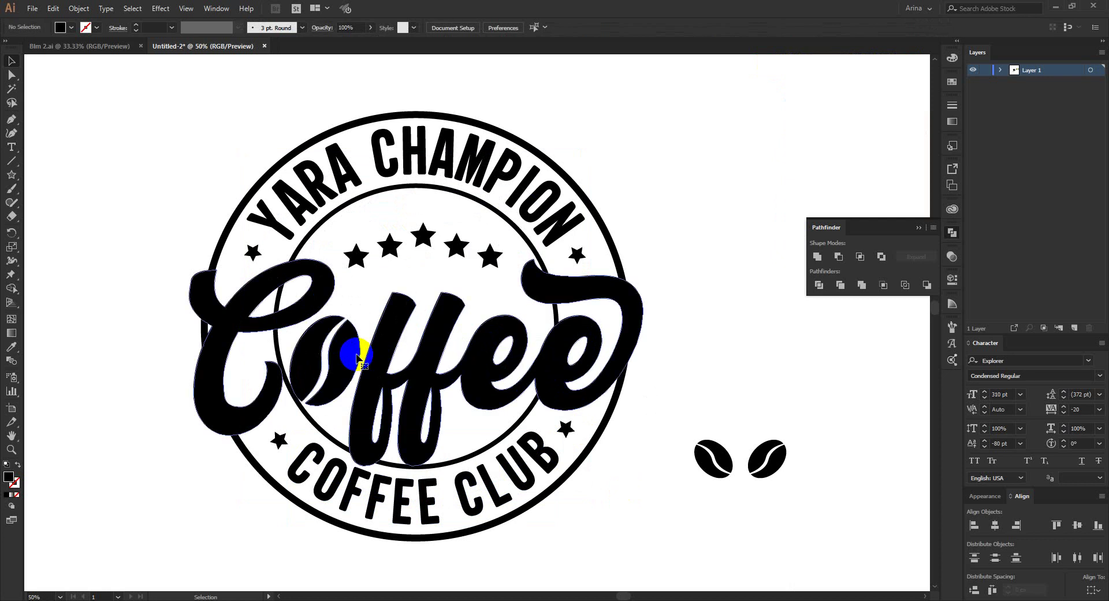
{"action": "left_click", "coordinate": [355, 356]}
{"action": "left_click", "coordinate": [381, 300]}
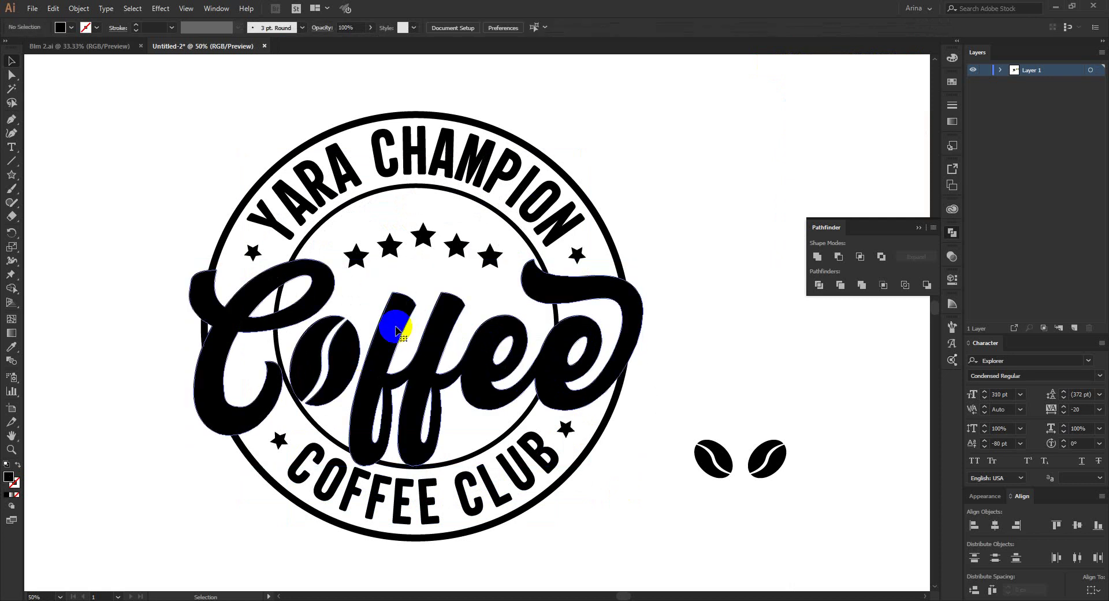
{"action": "left_click", "coordinate": [397, 328]}
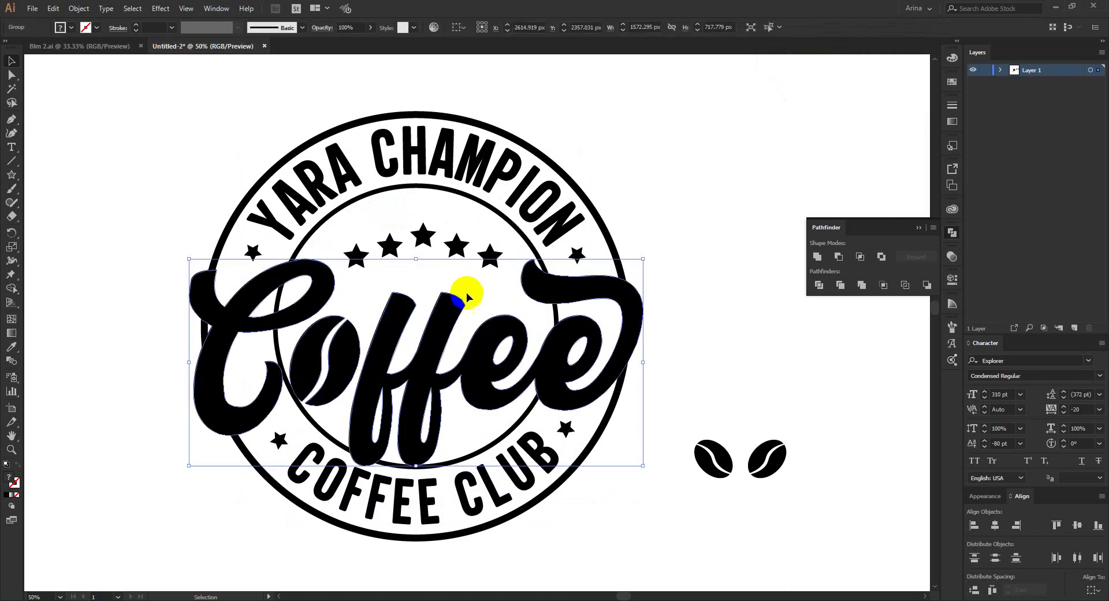
{"action": "left_click", "coordinate": [644, 163]}
{"action": "scroll", "coordinate": [425, 230], "scroll_direction": "up", "scroll_amount": 1}
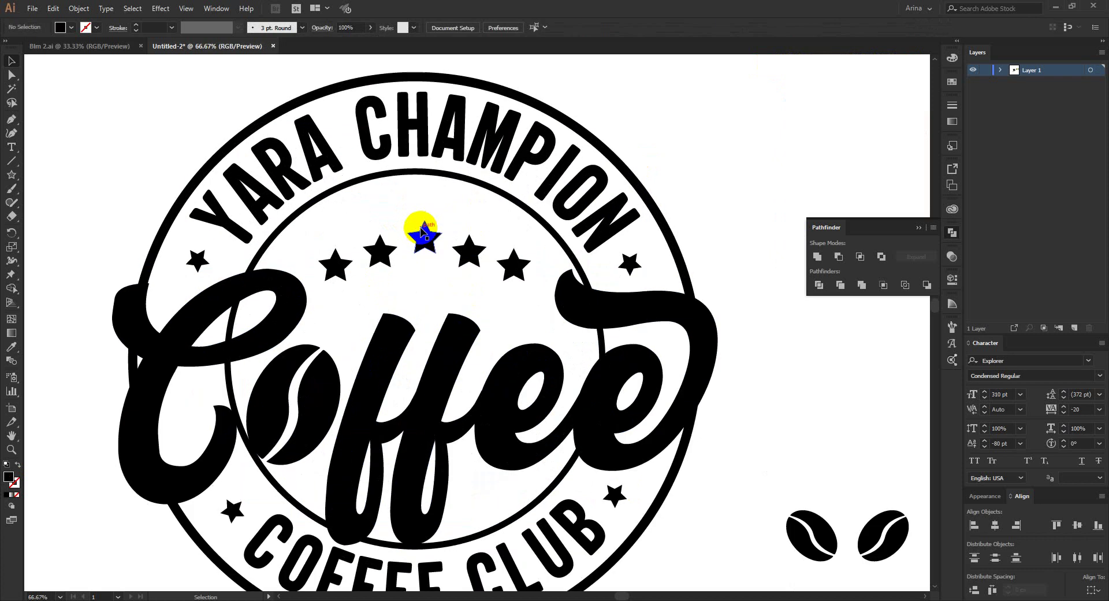
{"action": "scroll", "coordinate": [383, 255], "scroll_direction": "down", "scroll_amount": 1}
- Move the star group up about 85 px and left about 11 px, close under the top of the inner circle
{"action": "left_click", "coordinate": [383, 255]}
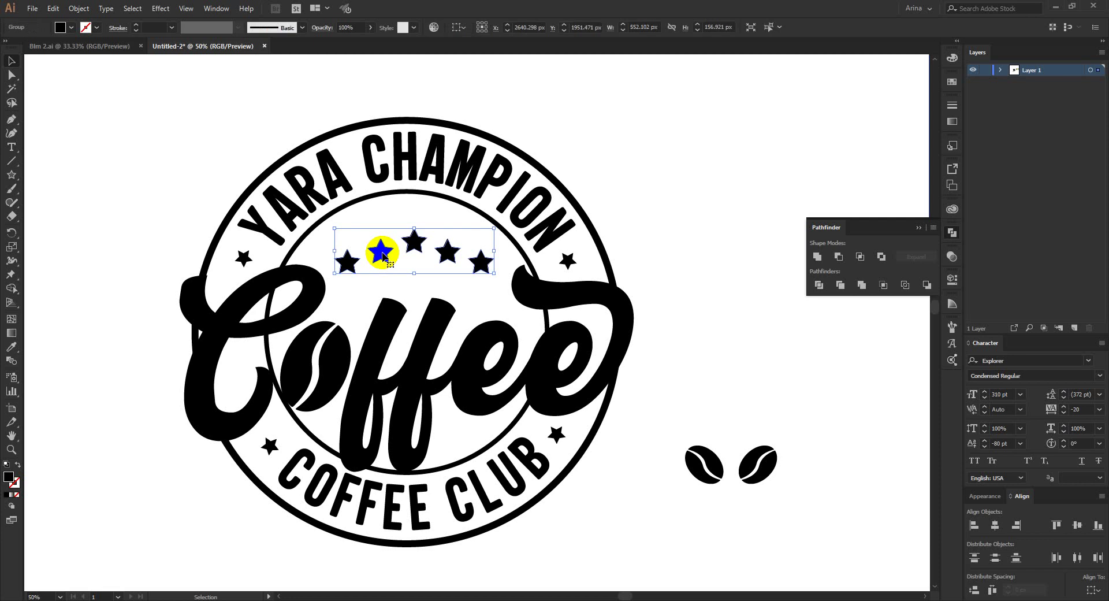
{"action": "key", "text": "Up"}
{"action": "key", "text": "Up"}
{"action": "key", "text": "Up"}
{"action": "key", "text": "Up"}
{"action": "key", "text": "Up"}
{"action": "key", "text": "Up"}
{"action": "key", "text": "Up"}
{"action": "key", "text": "Up"}
{"action": "key", "text": "Up"}
{"action": "key", "text": "Up"}
{"action": "key", "text": "Up"}
{"action": "key", "text": "Up"}
{"action": "key", "text": "Up"}
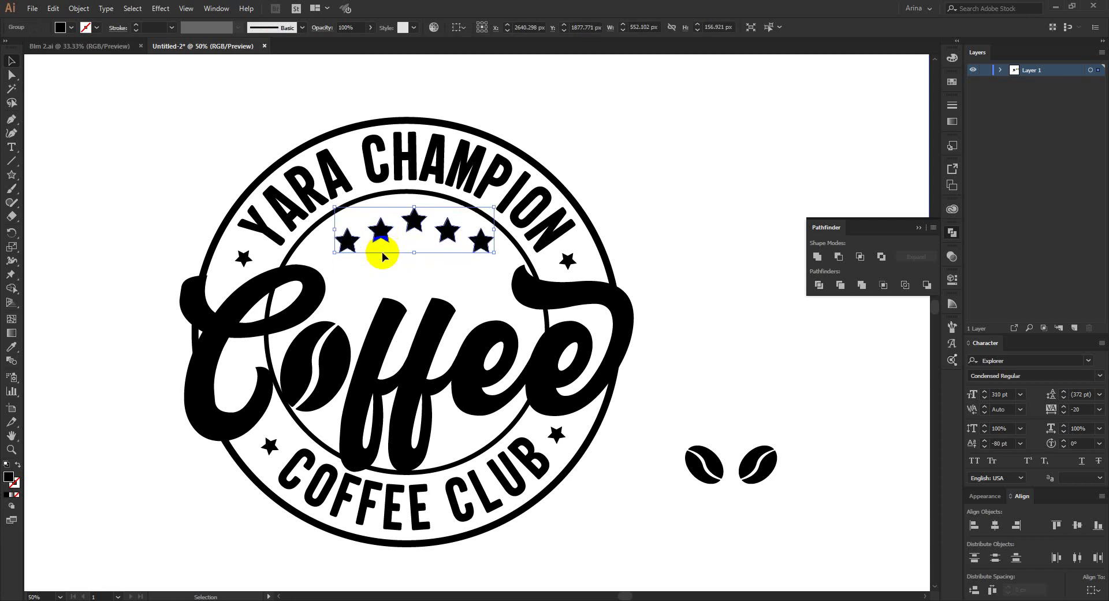
{"action": "key", "text": "Up"}
{"action": "key", "text": "Up"}
{"action": "key", "text": "Left"}
{"action": "key", "text": "Left"}
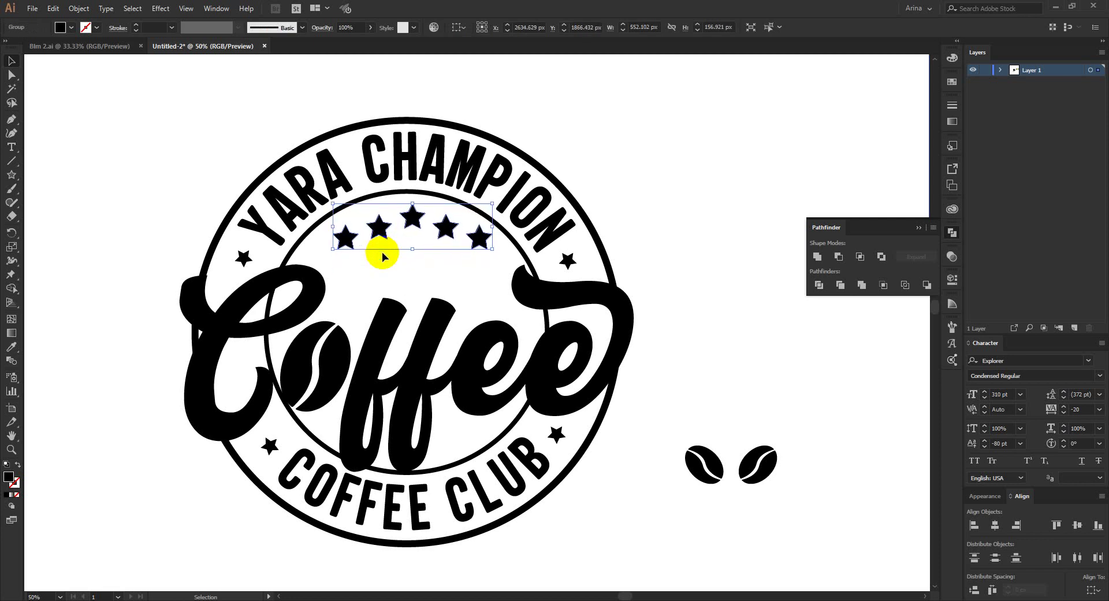
- Ungroup the five arced stars and spread the two on each side of the middle star outward along the inner circle
{"action": "scroll", "coordinate": [422, 218], "scroll_direction": "up", "scroll_amount": 1}
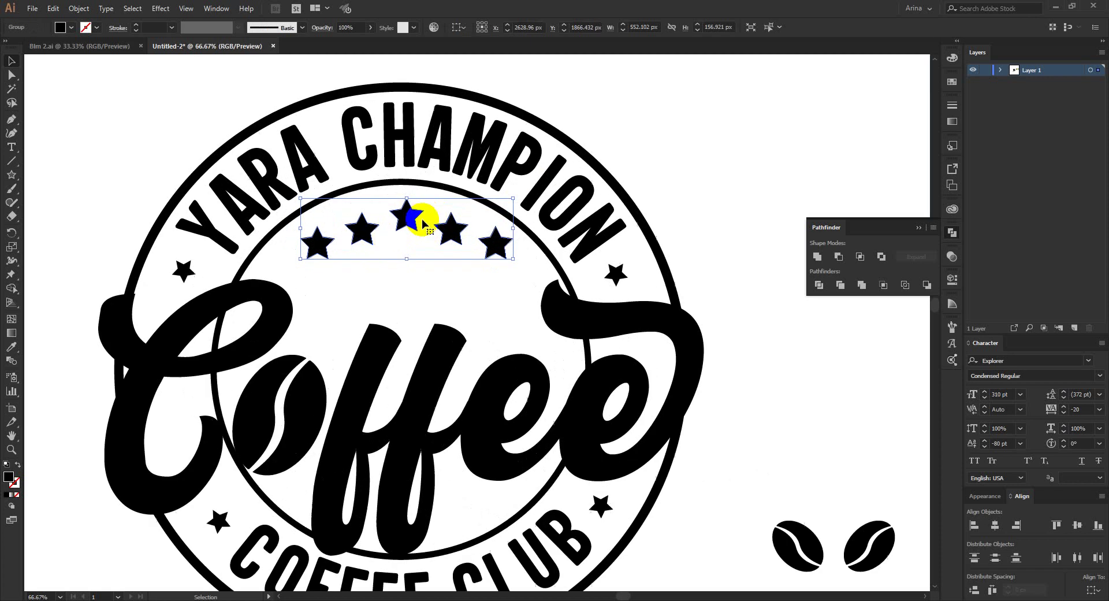
{"action": "right_click", "coordinate": [409, 216]}
{"action": "left_click", "coordinate": [443, 311]}
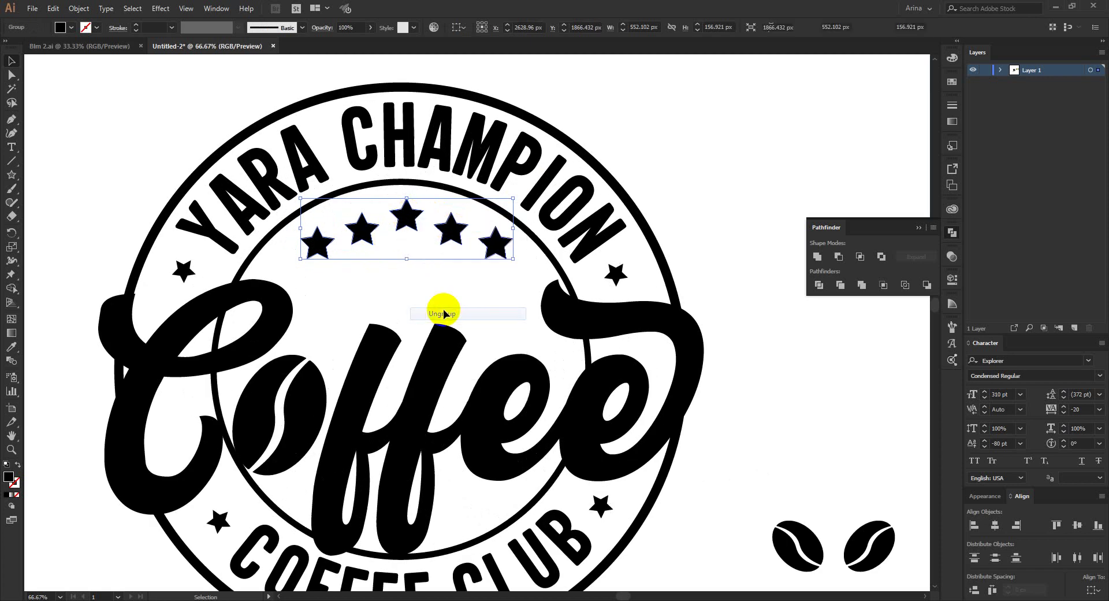
{"action": "left_click", "coordinate": [442, 267]}
{"action": "left_click_drag", "start_coordinate": [495, 243], "coordinate": [513, 264]}
{"action": "mouse_move", "coordinate": [458, 234]}
{"action": "left_mouse_down"}
{"action": "mouse_move", "coordinate": [472, 218]}
{"action": "mouse_move", "coordinate": [475, 232]}
{"action": "left_mouse_up"}
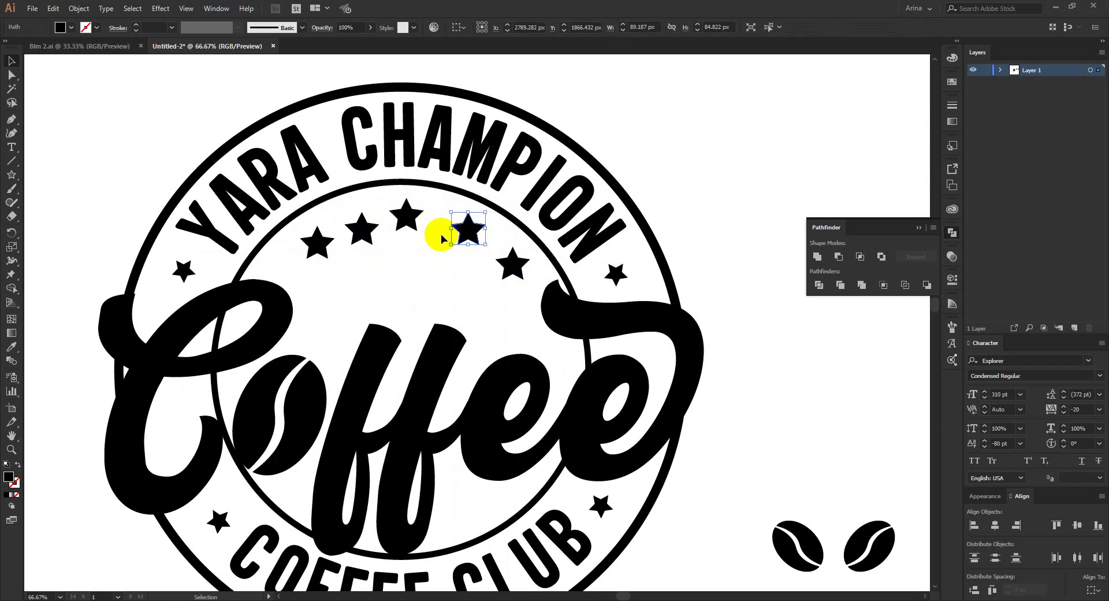
{"action": "left_click_drag", "start_coordinate": [336, 238], "coordinate": [301, 258]}
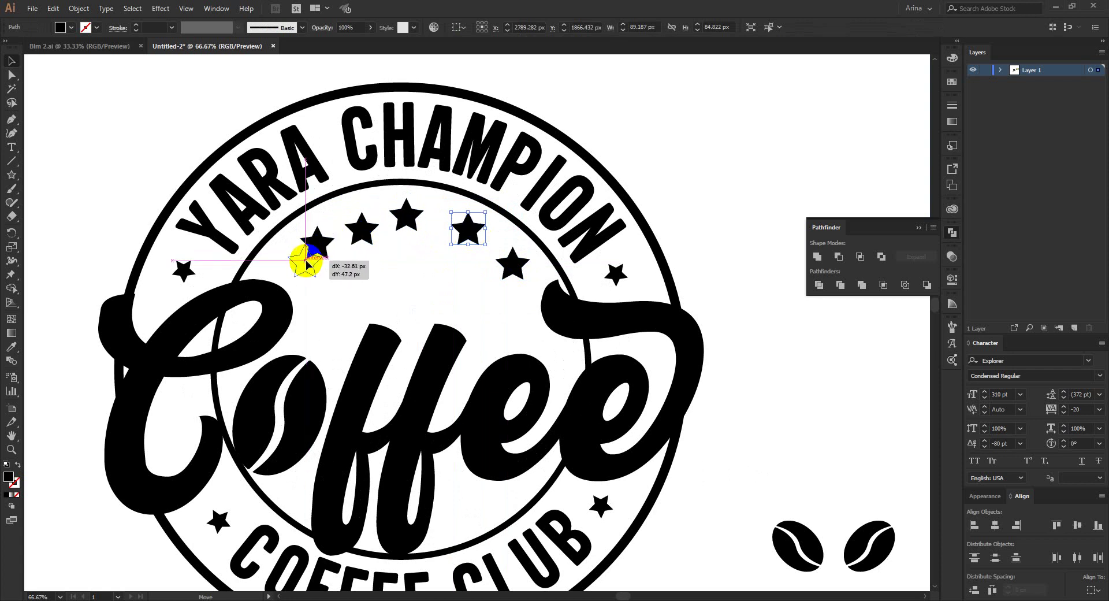
{"action": "left_click_drag", "start_coordinate": [367, 231], "coordinate": [345, 221]}
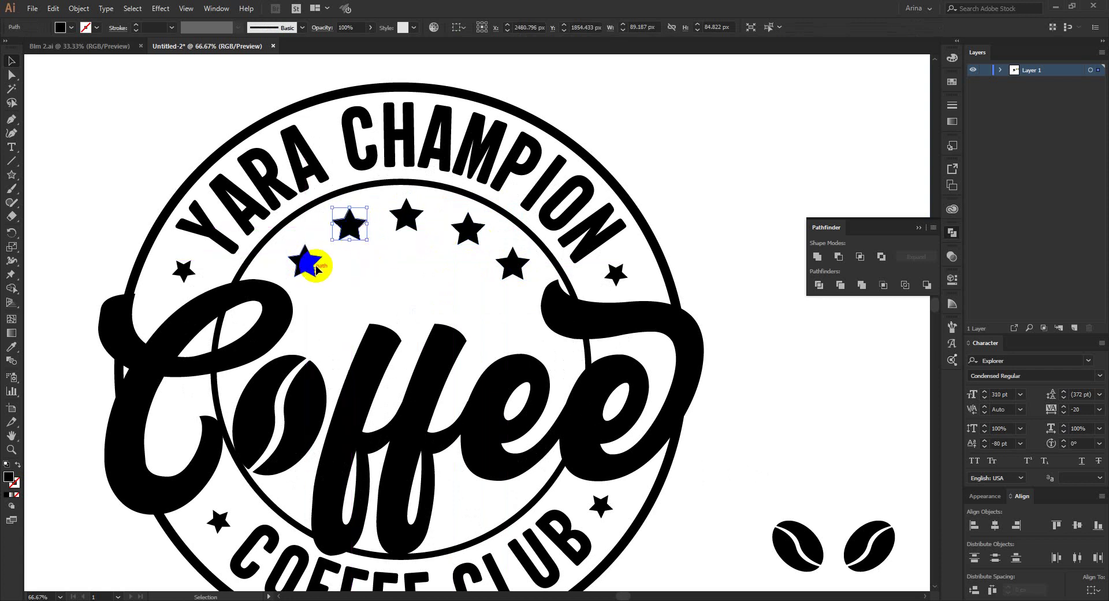
{"action": "left_click", "coordinate": [421, 262]}
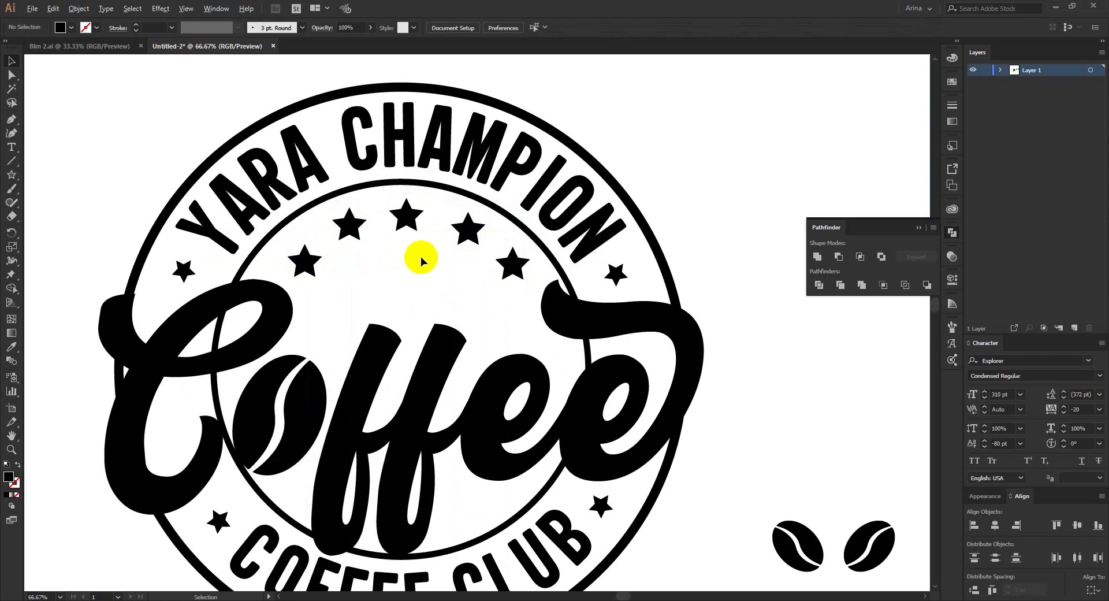
- Ungroup the pair of loose coffee beans beside the badge
{"action": "scroll", "coordinate": [421, 257], "scroll_direction": "down", "scroll_amount": 1}
{"action": "left_click", "coordinate": [710, 474]}
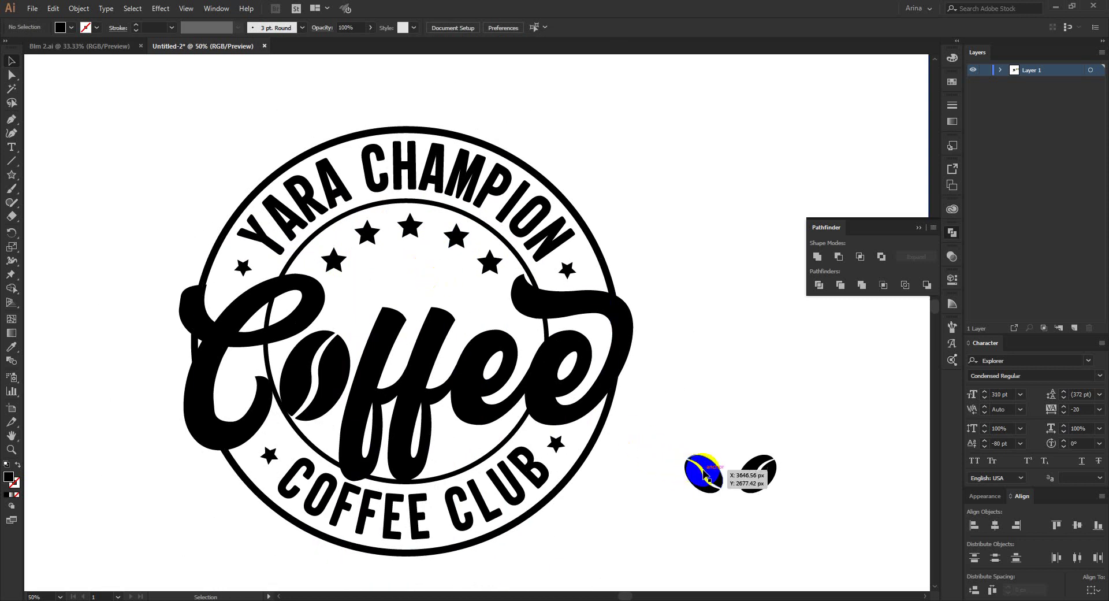
{"action": "right_click", "coordinate": [715, 477]}
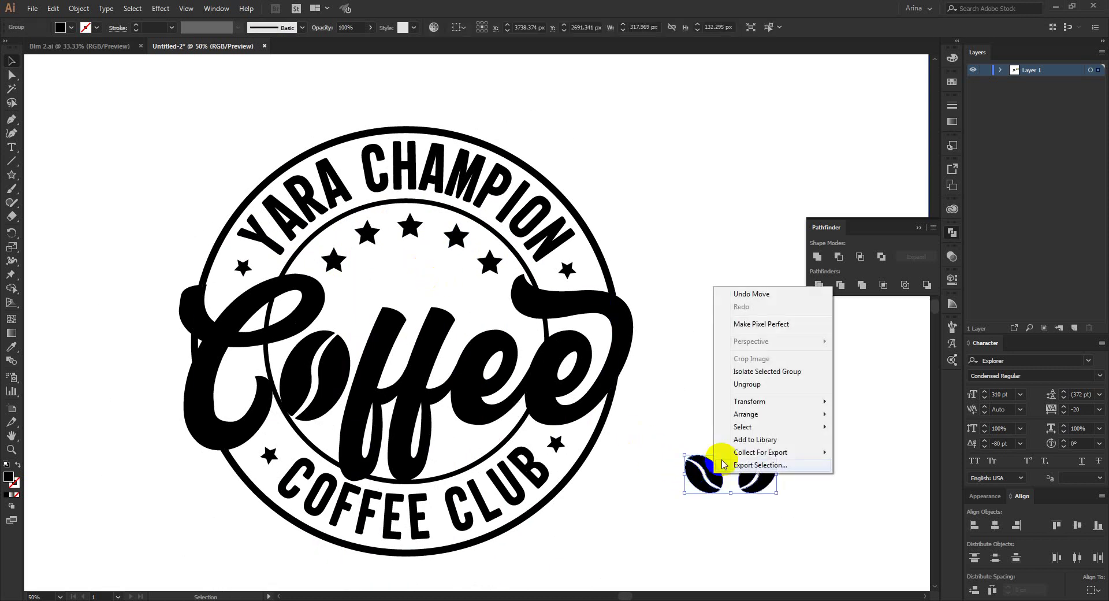
{"action": "left_click", "coordinate": [743, 389]}
{"action": "left_click", "coordinate": [717, 457]}
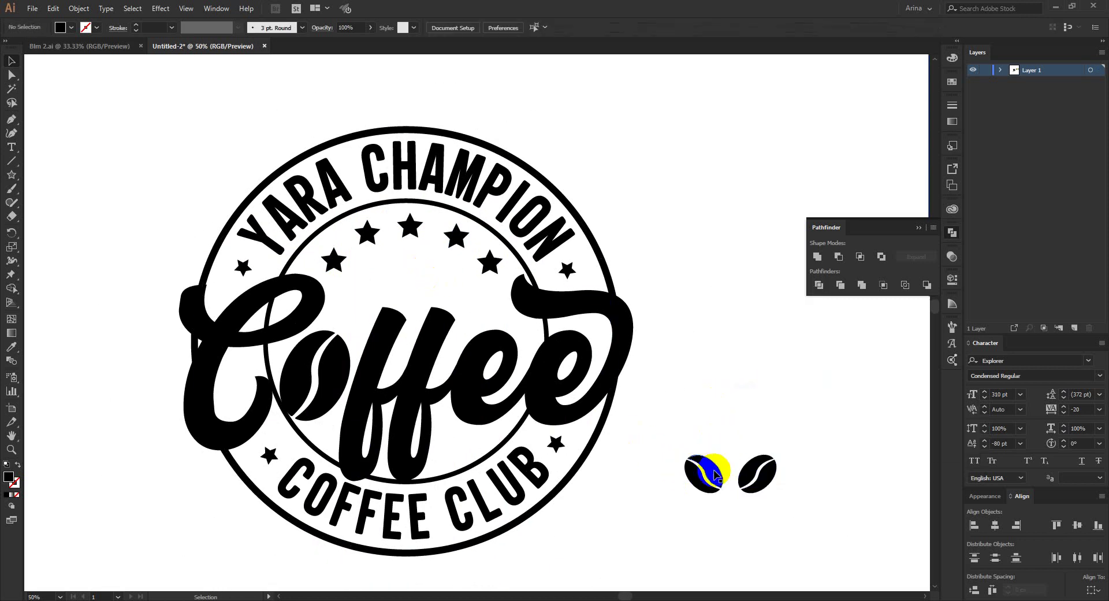
- Move the right loose bean about 120 px left so it overlaps the left bean, and align both along their bottom edges
{"action": "scroll", "coordinate": [780, 490], "scroll_direction": "up", "scroll_amount": 3}
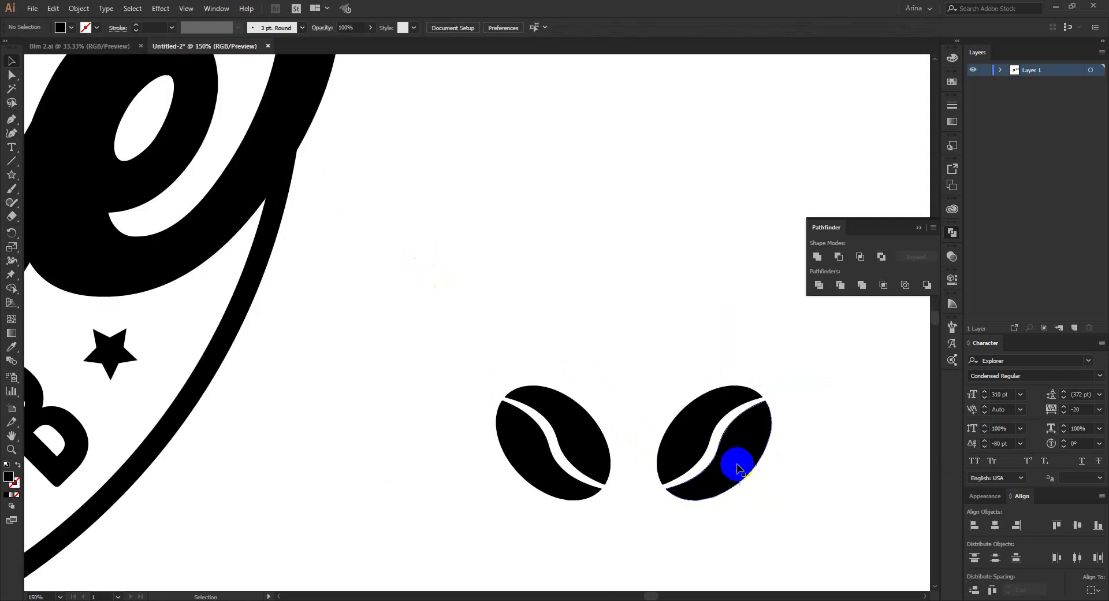
{"action": "left_click_drag", "start_coordinate": [697, 439], "coordinate": [600, 439]}
{"action": "left_click_drag", "start_coordinate": [694, 476], "coordinate": [524, 406]}
{"action": "left_click", "coordinate": [560, 29]}
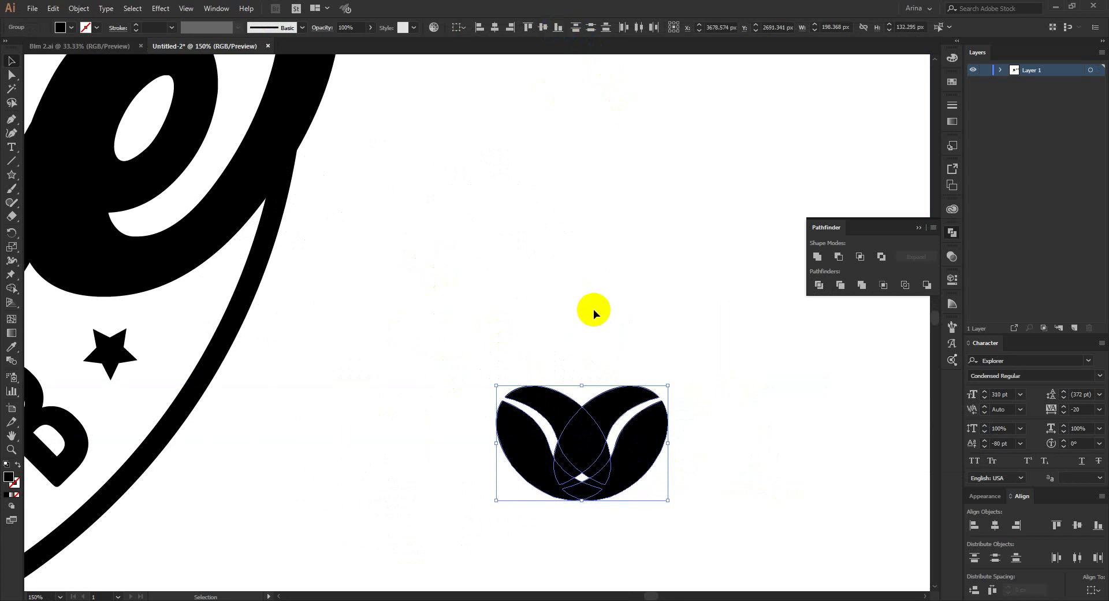
- Fill the front right bean with red to distinguish it from the black bean behind
{"action": "left_click", "coordinate": [594, 404]}
{"action": "left_click", "coordinate": [73, 28]}
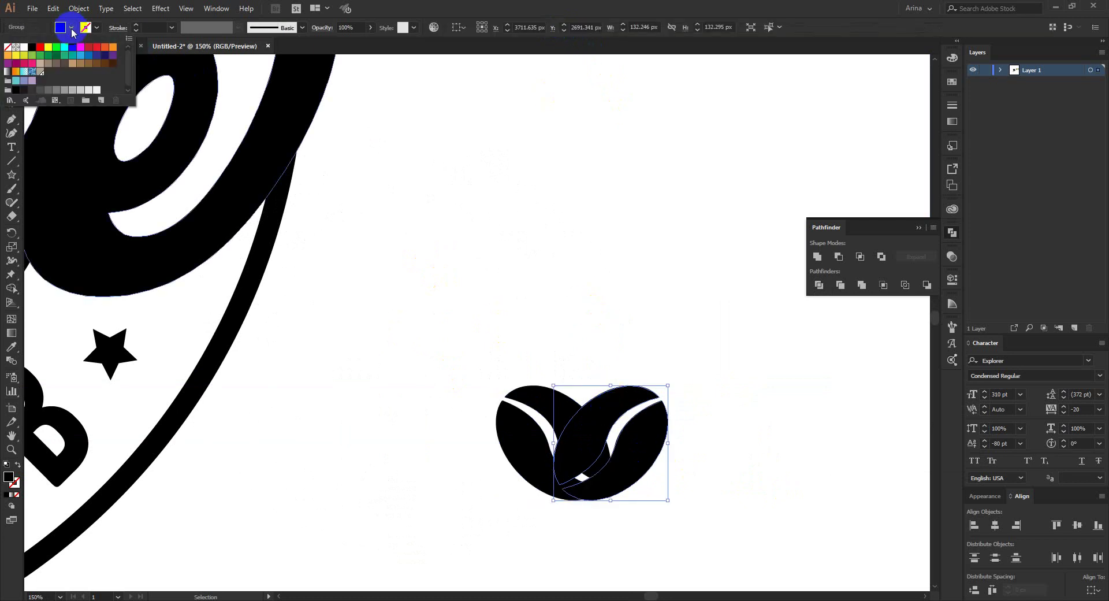
{"action": "left_click", "coordinate": [78, 46]}
{"action": "scroll", "coordinate": [617, 504], "scroll_direction": "up", "scroll_amount": 2}
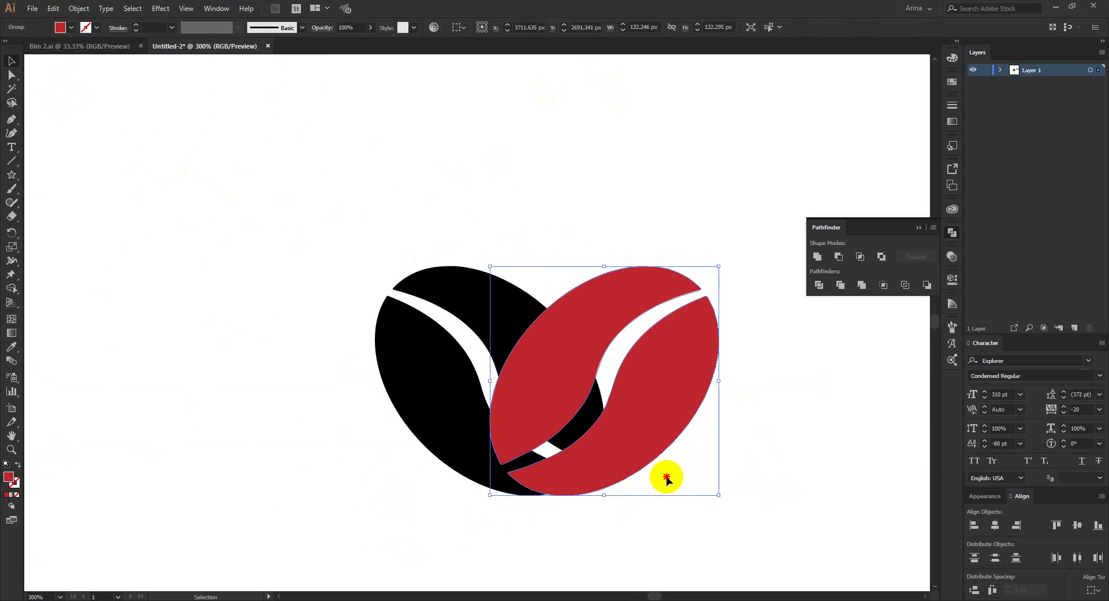
{"action": "left_click", "coordinate": [667, 476]}
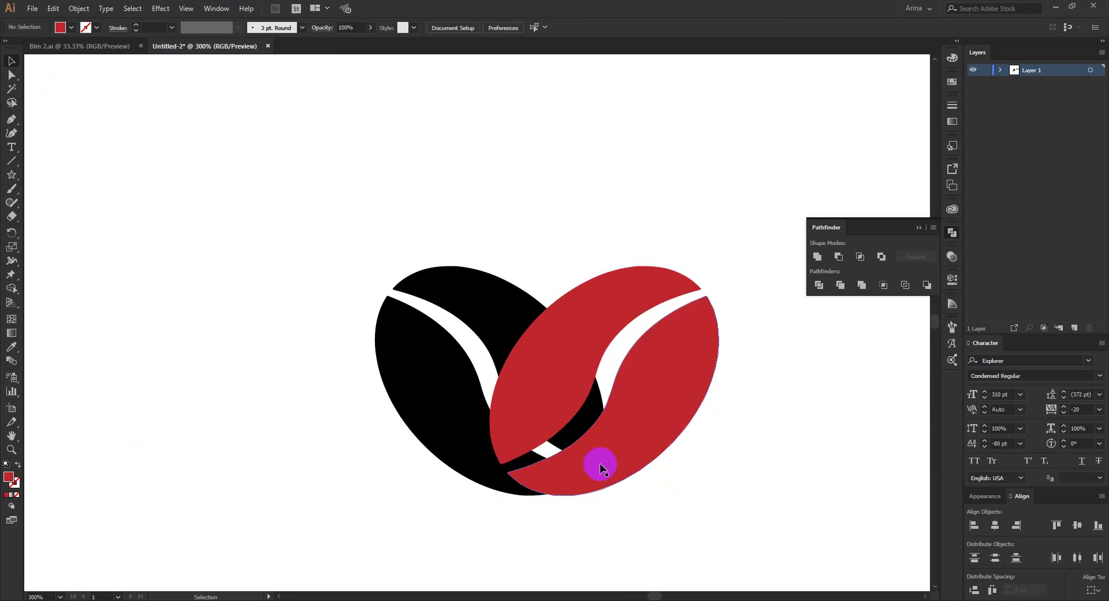
- Rotate the red bean about 15° counterclockwise and shift it slightly to form a heart shape with the black bean
{"action": "left_click", "coordinate": [639, 435]}
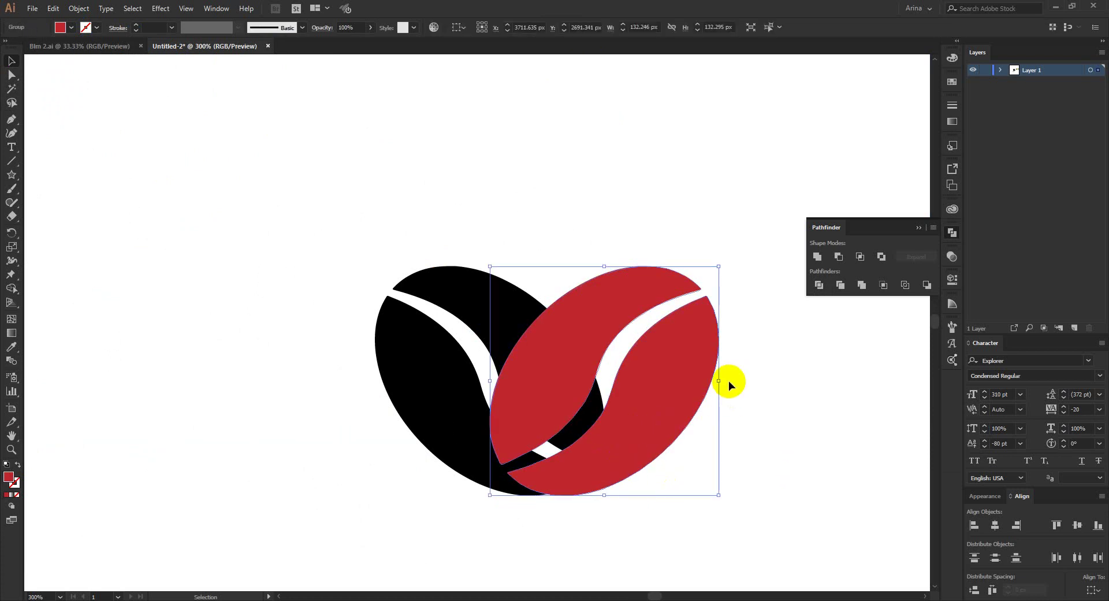
{"action": "left_click_drag", "start_coordinate": [726, 379], "coordinate": [721, 347]}
{"action": "left_click_drag", "start_coordinate": [659, 373], "coordinate": [652, 383]}
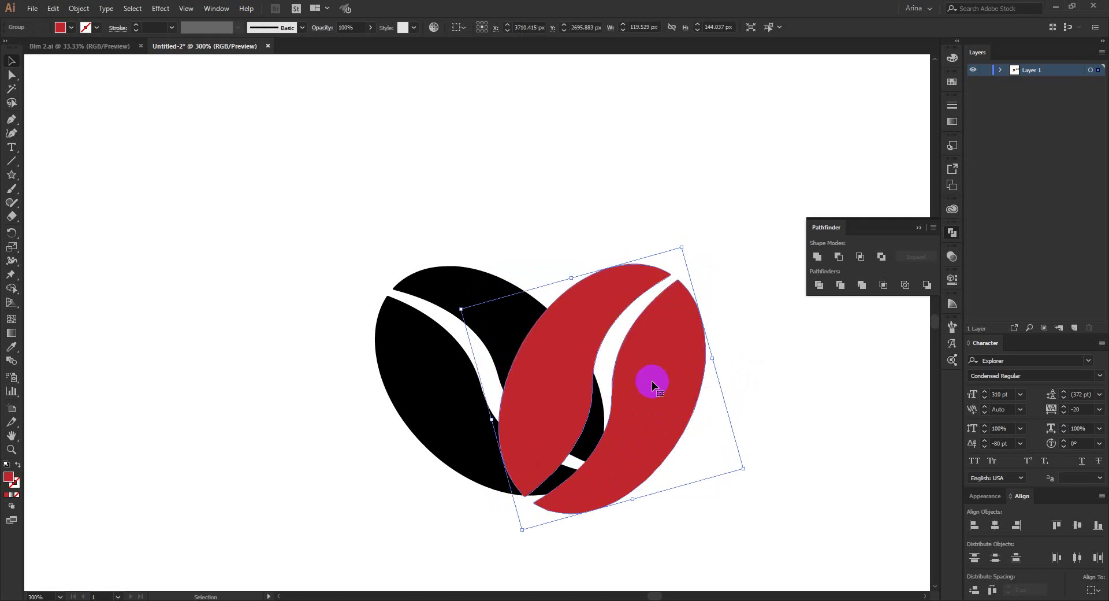
- Remove the black bean fragments showing through the red bean's center groove with the Shape Builder tool
{"action": "left_click", "coordinate": [79, 8]}
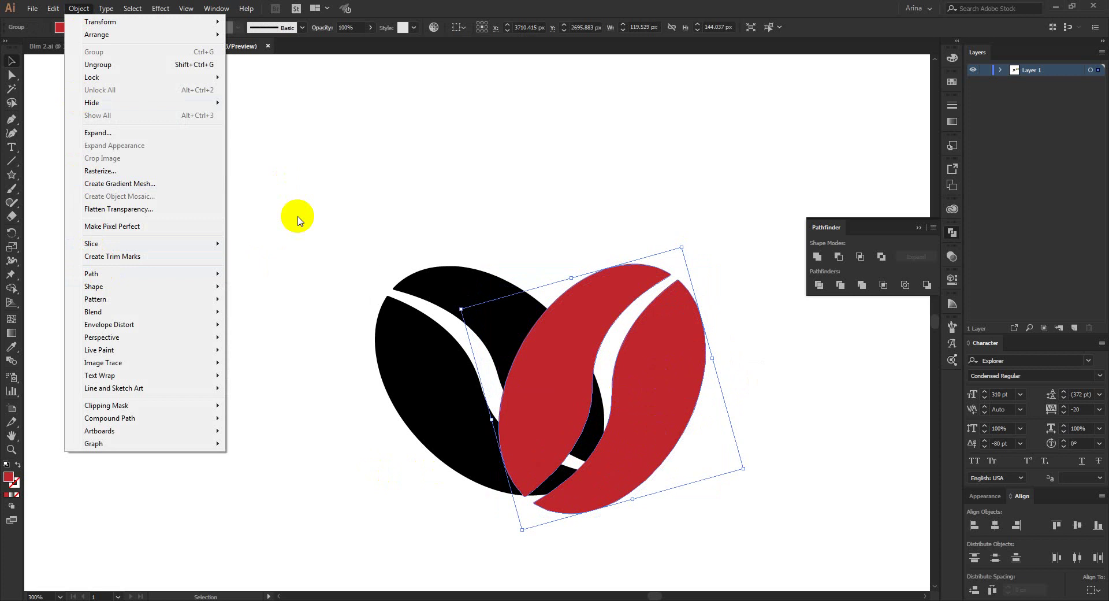
{"action": "left_click", "coordinate": [358, 225]}
{"action": "left_click_drag", "start_coordinate": [421, 229], "coordinate": [654, 487]}
{"action": "key", "text": "shift+m"}
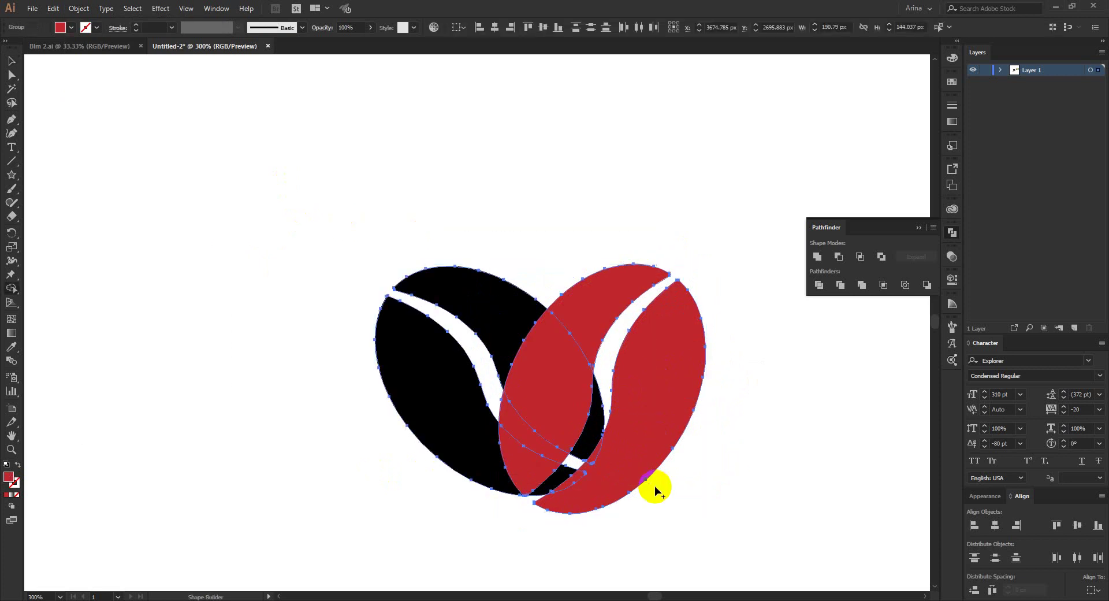
{"action": "left_click_drag", "start_coordinate": [594, 441], "coordinate": [588, 430]}
{"action": "left_click_drag", "start_coordinate": [563, 478], "coordinate": [563, 478]}
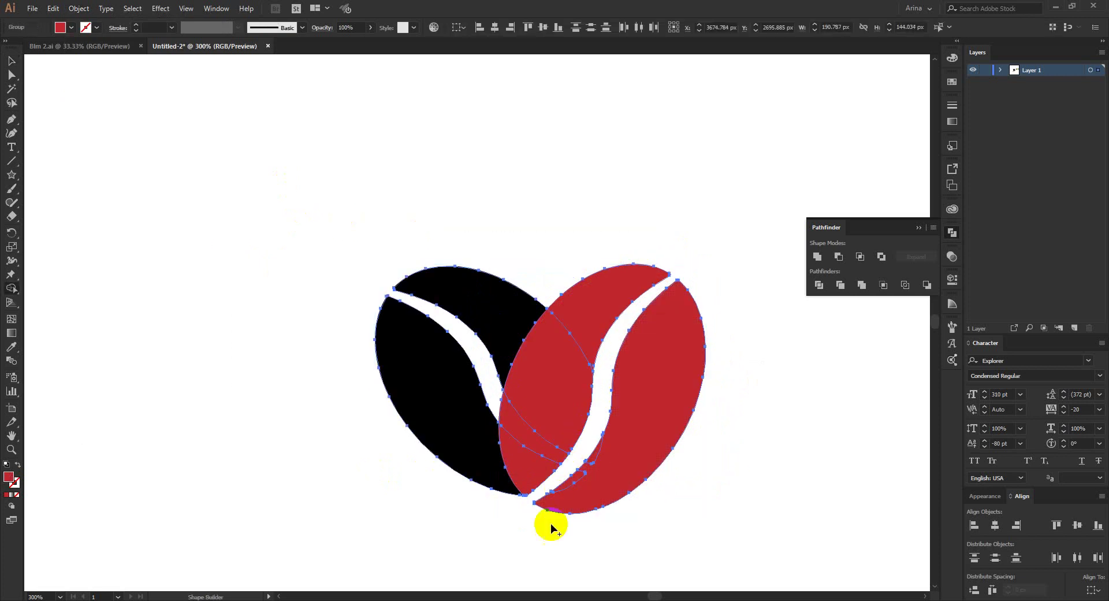
{"action": "key", "text": "v"}
{"action": "left_click", "coordinate": [595, 495]}
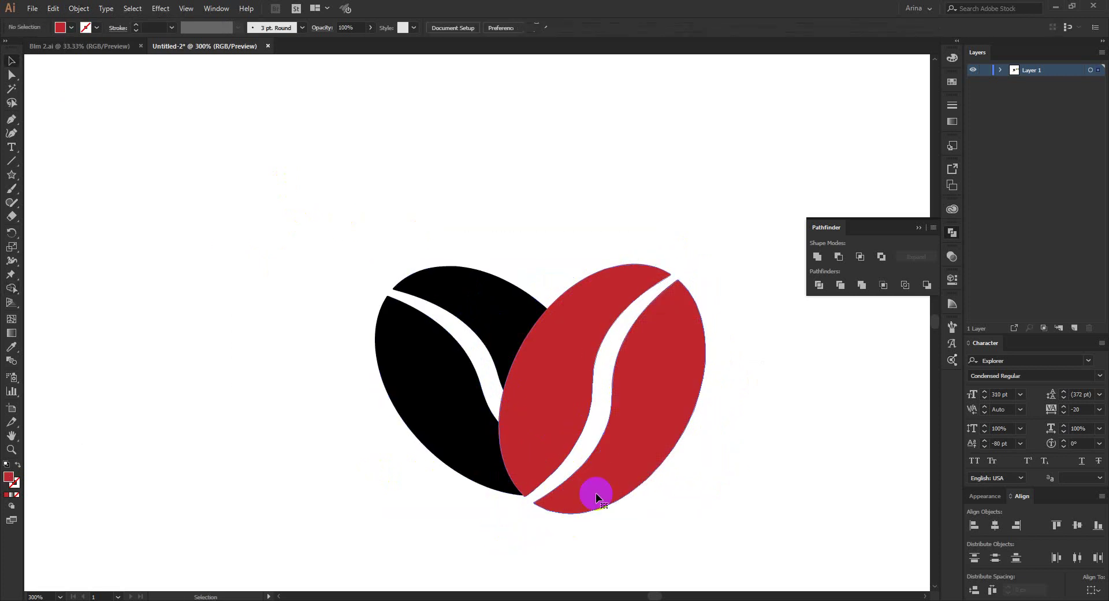
- Create an offset path of 3 px around the red bean and cut the resulting outline to the clipboard
{"action": "left_click", "coordinate": [79, 8]}
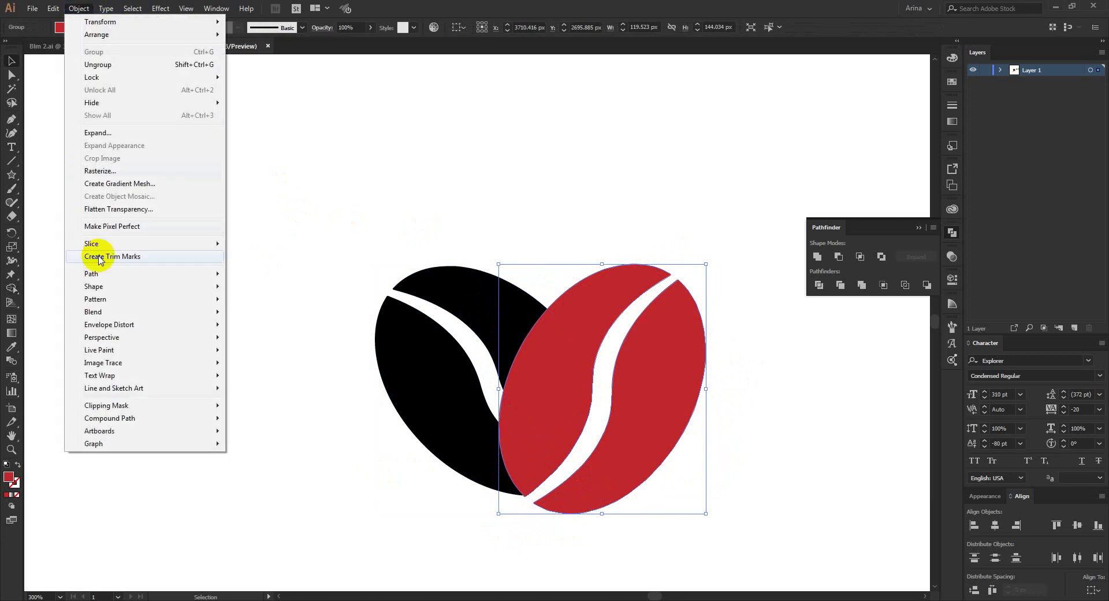
{"action": "mouse_move", "coordinate": [126, 280]}
{"action": "left_click", "coordinate": [262, 316]}
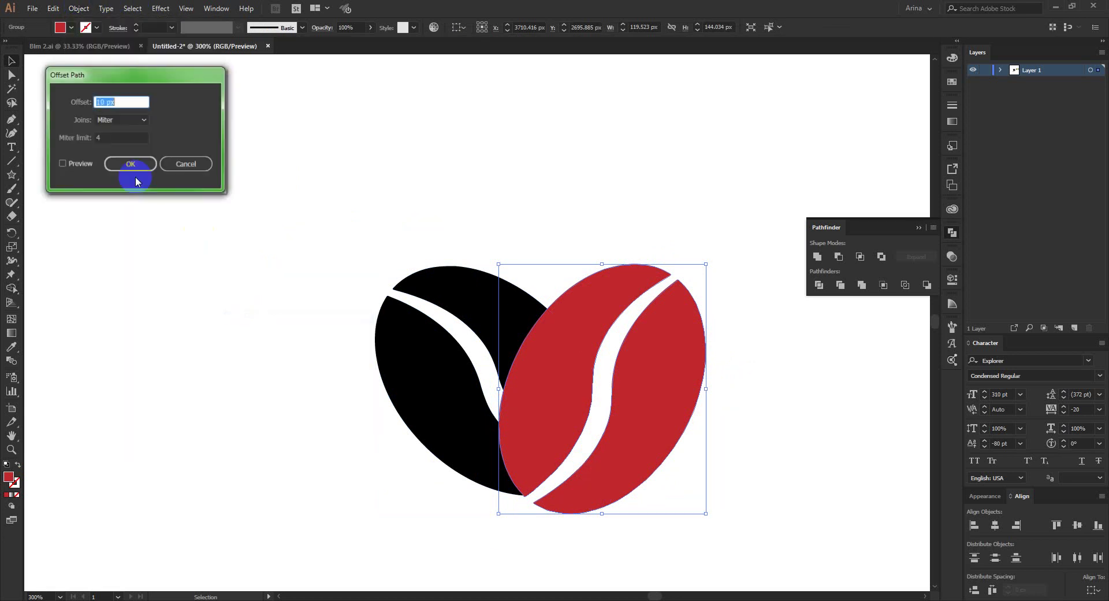
{"action": "left_click", "coordinate": [69, 163]}
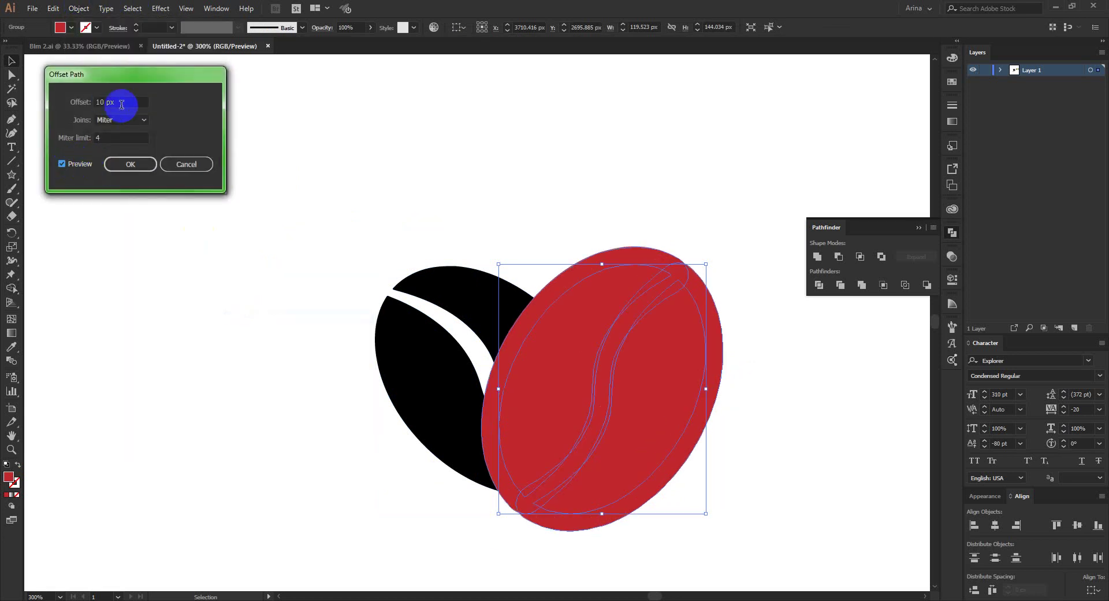
{"action": "scroll", "coordinate": [122, 105], "scroll_direction": "down", "scroll_amount": 5}
{"action": "scroll", "coordinate": [121, 105], "scroll_direction": "down", "scroll_amount": 2}
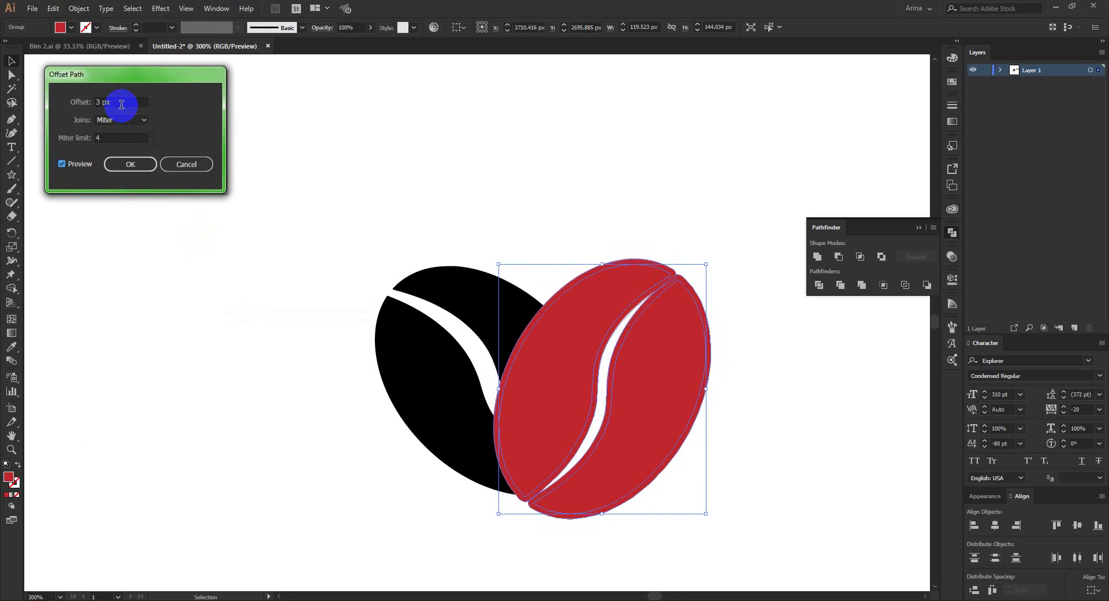
{"action": "left_click", "coordinate": [130, 165]}
{"action": "left_click", "coordinate": [240, 262]}
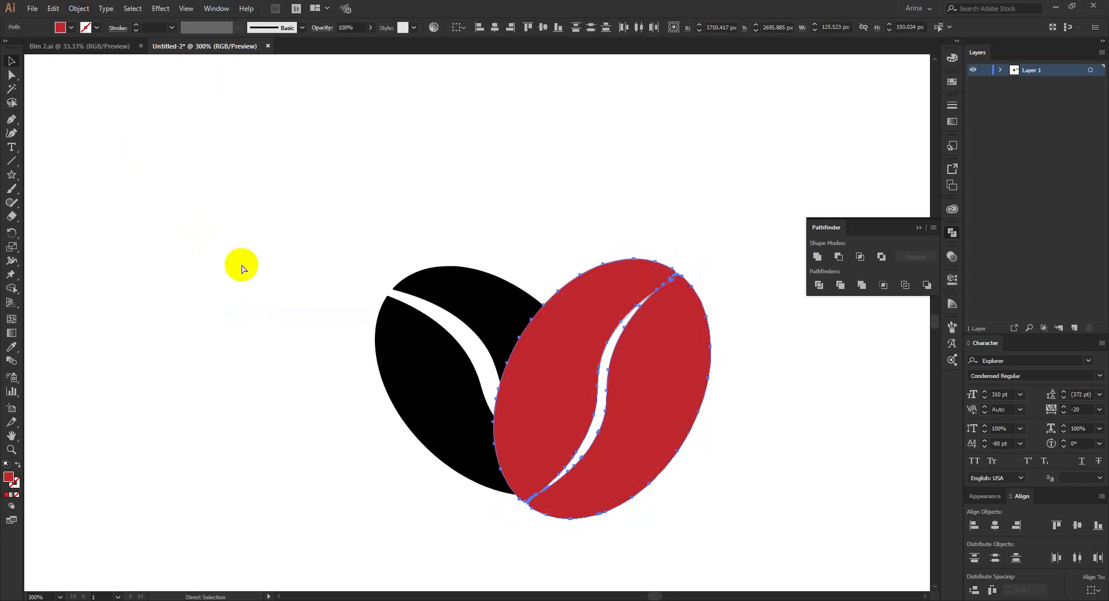
- Give the black bean an opacity mask with Clip off, containing the pasted offset outline filled black
{"action": "left_click", "coordinate": [393, 369]}
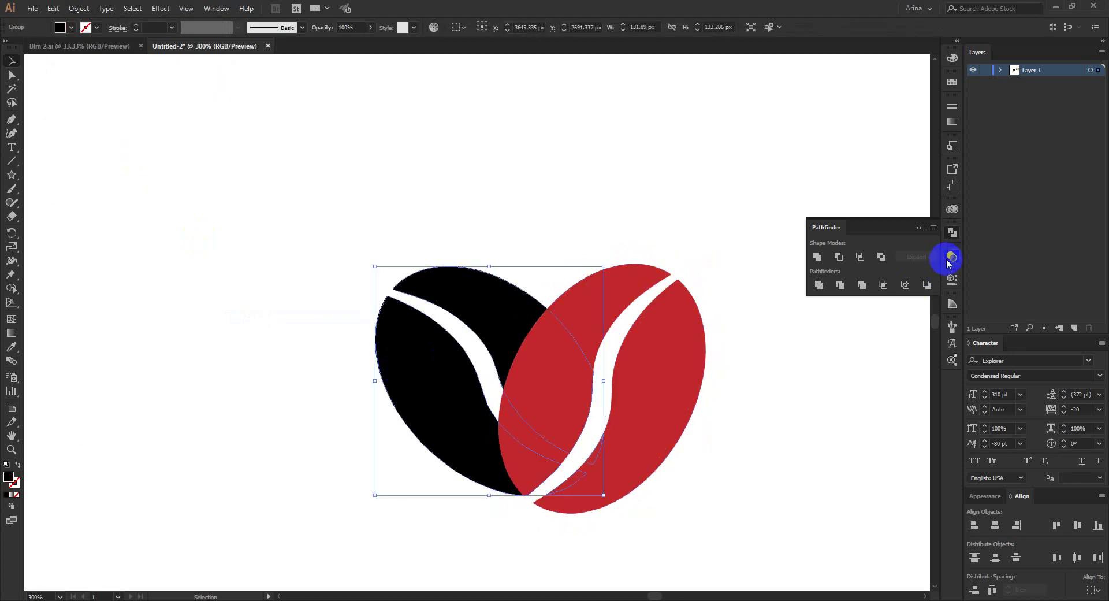
{"action": "left_click", "coordinate": [952, 256]}
{"action": "left_click", "coordinate": [869, 295]}
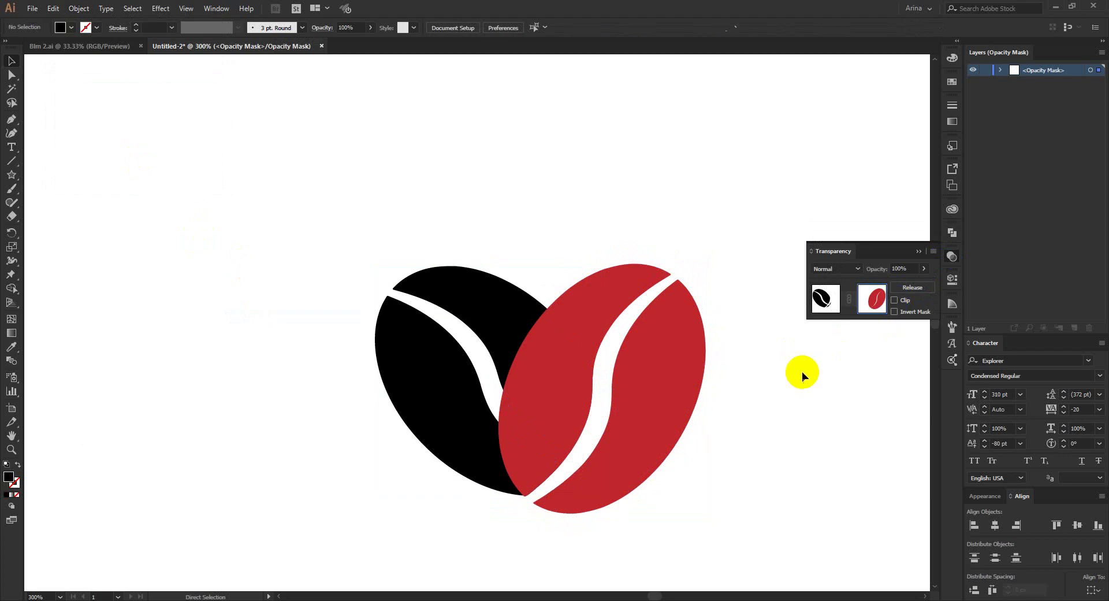
{"action": "key", "text": "ctrl+a"}
{"action": "left_click", "coordinate": [71, 27]}
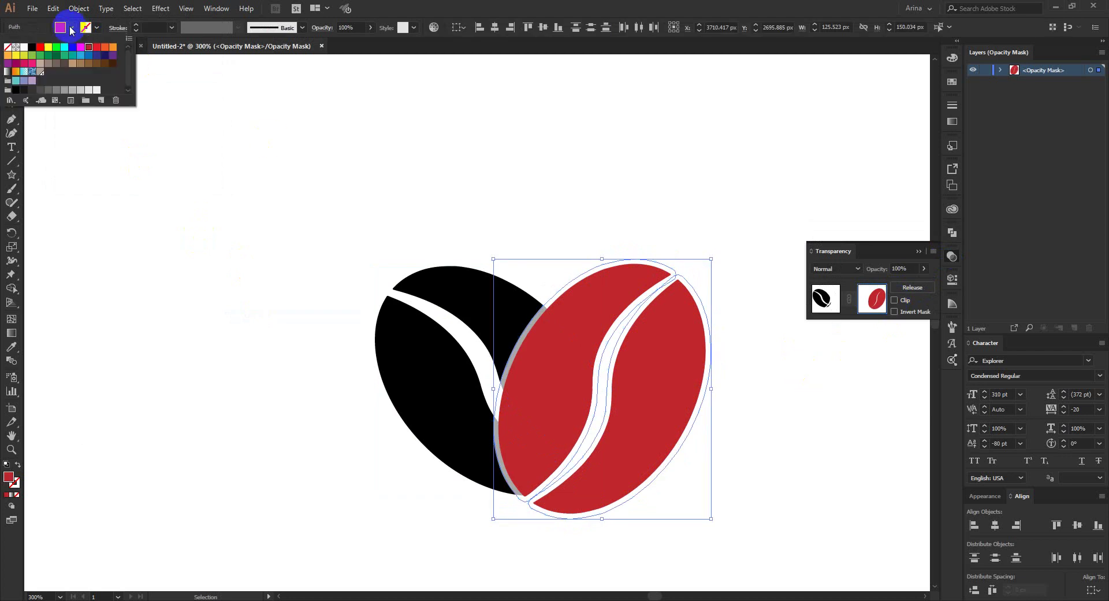
{"action": "left_click", "coordinate": [33, 52]}
{"action": "left_click", "coordinate": [828, 296]}
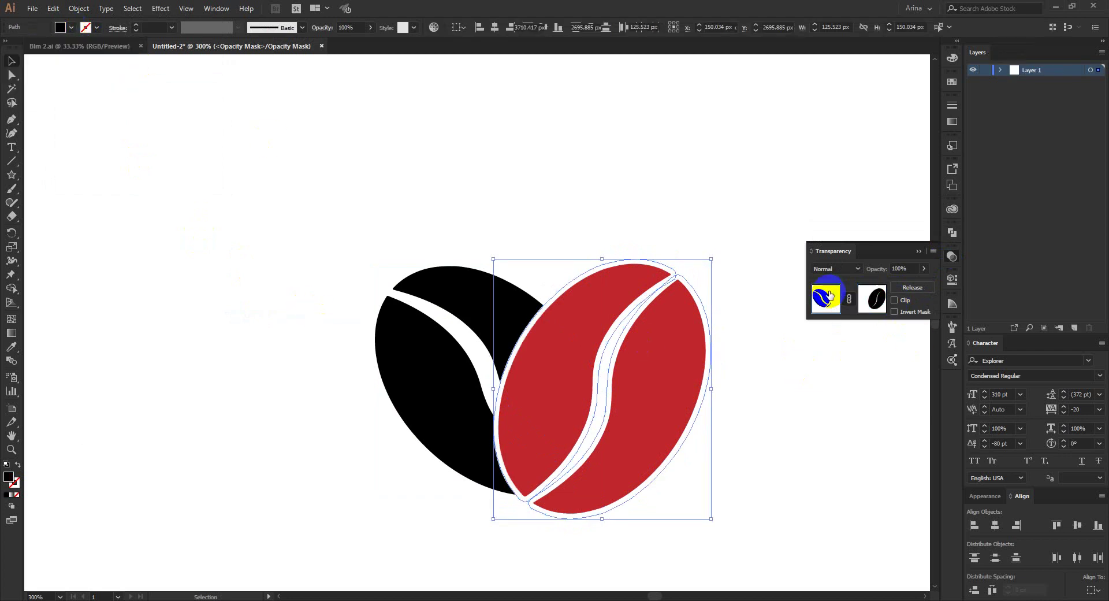
{"action": "left_click", "coordinate": [779, 379]}
- Change the red bean's fill to black
{"action": "scroll", "coordinate": [585, 332], "scroll_direction": "down", "scroll_amount": 5}
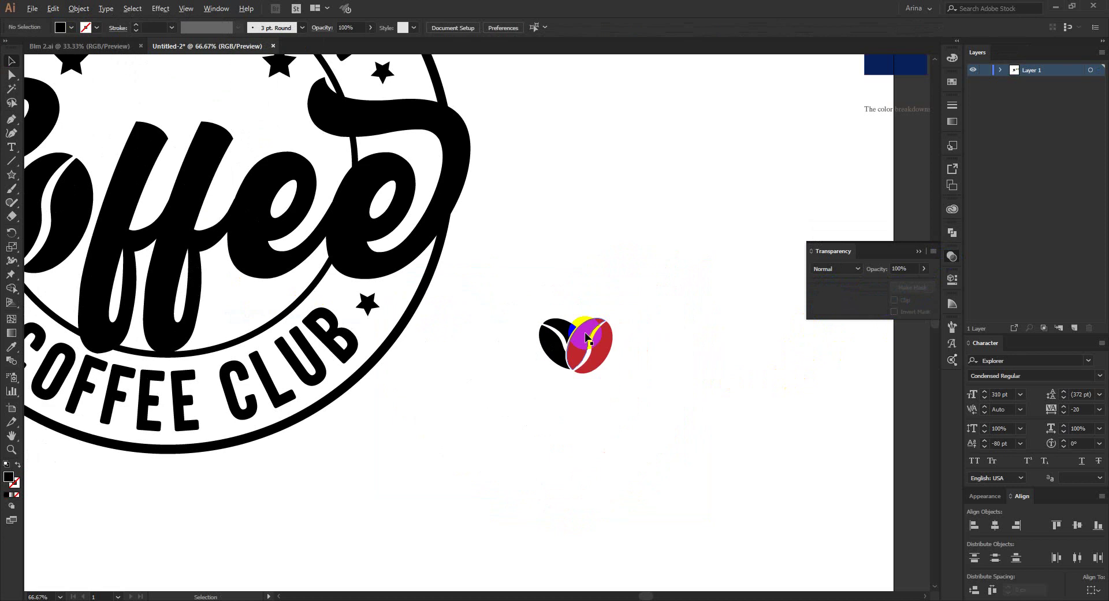
{"action": "left_click", "coordinate": [588, 338]}
{"action": "left_click", "coordinate": [72, 27]}
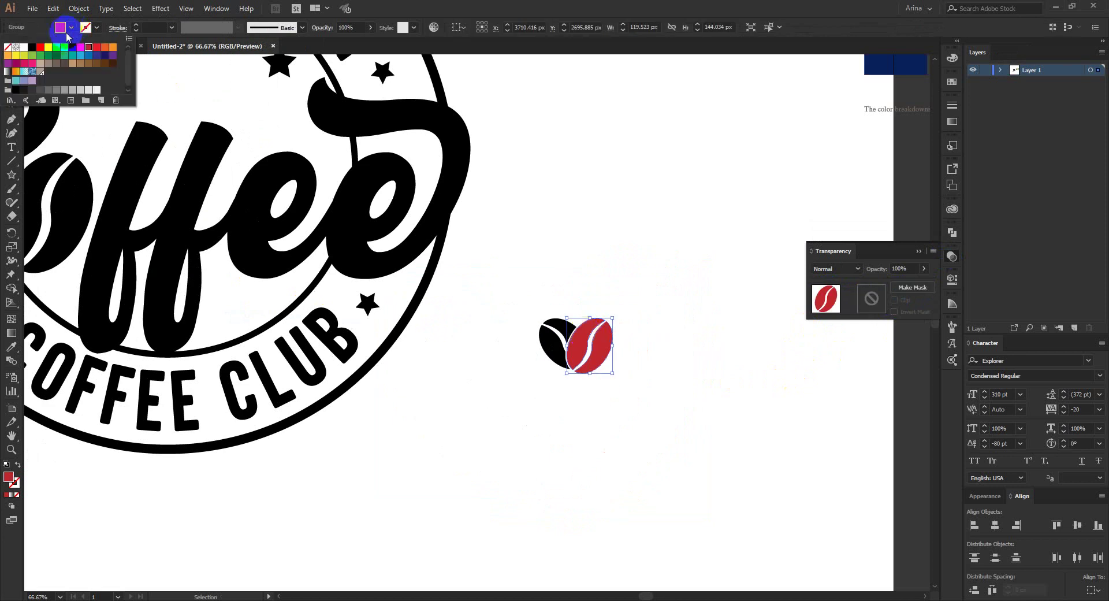
{"action": "left_click", "coordinate": [34, 50]}
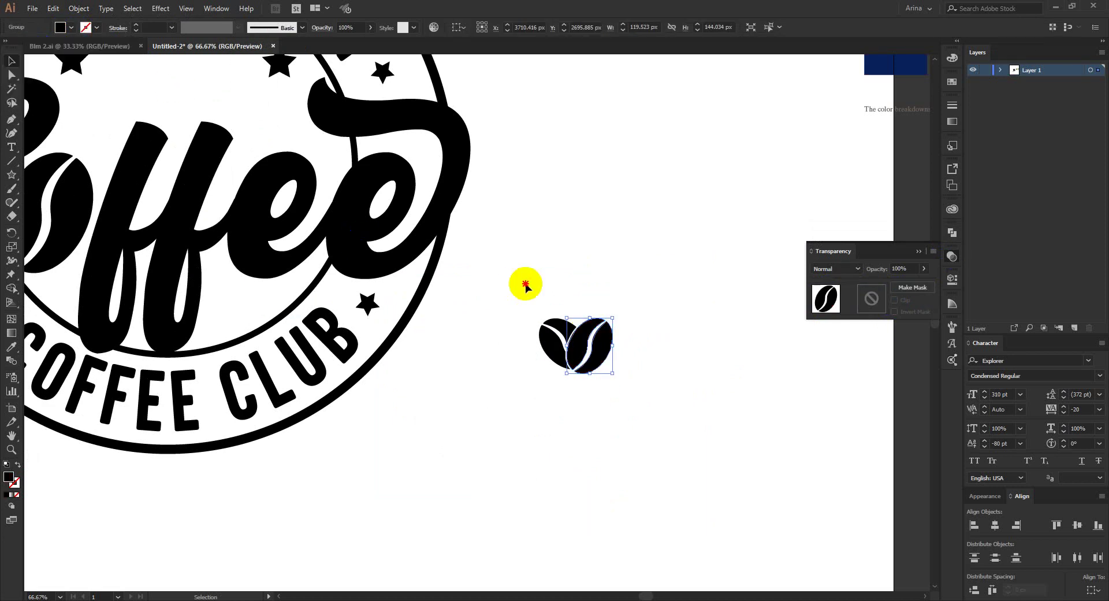
{"action": "left_click", "coordinate": [546, 286]}
- Group the two overlapping beans and place them inside the badge, between the star arc and the Coffee lettering
{"action": "left_click_drag", "start_coordinate": [503, 286], "coordinate": [726, 474]}
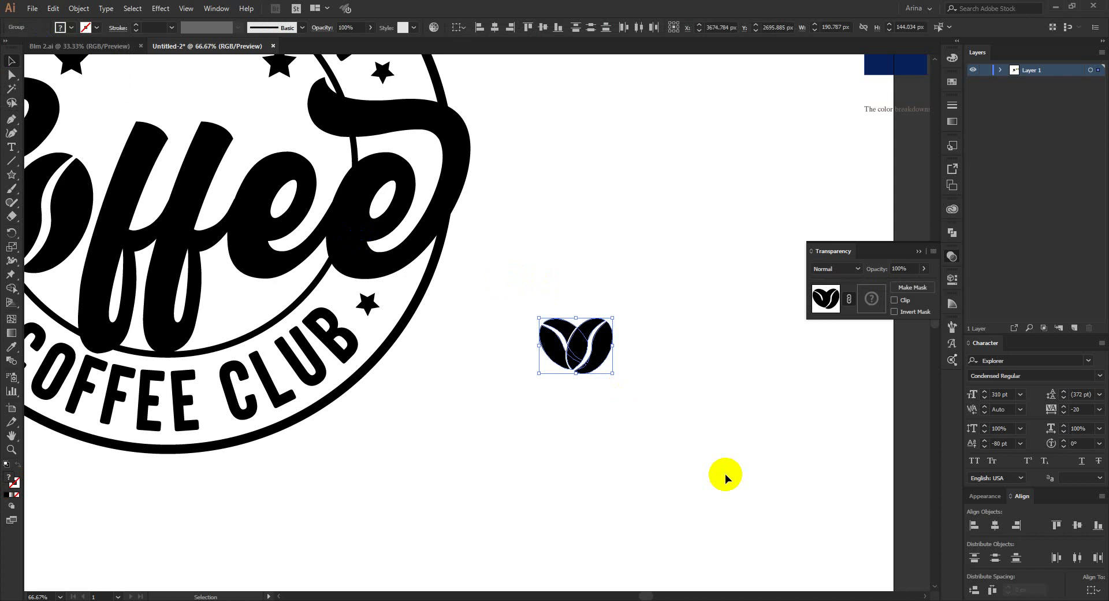
{"action": "scroll", "coordinate": [699, 452], "scroll_direction": "down", "scroll_amount": 2}
{"action": "scroll", "coordinate": [693, 442], "scroll_direction": "down", "scroll_amount": 1}
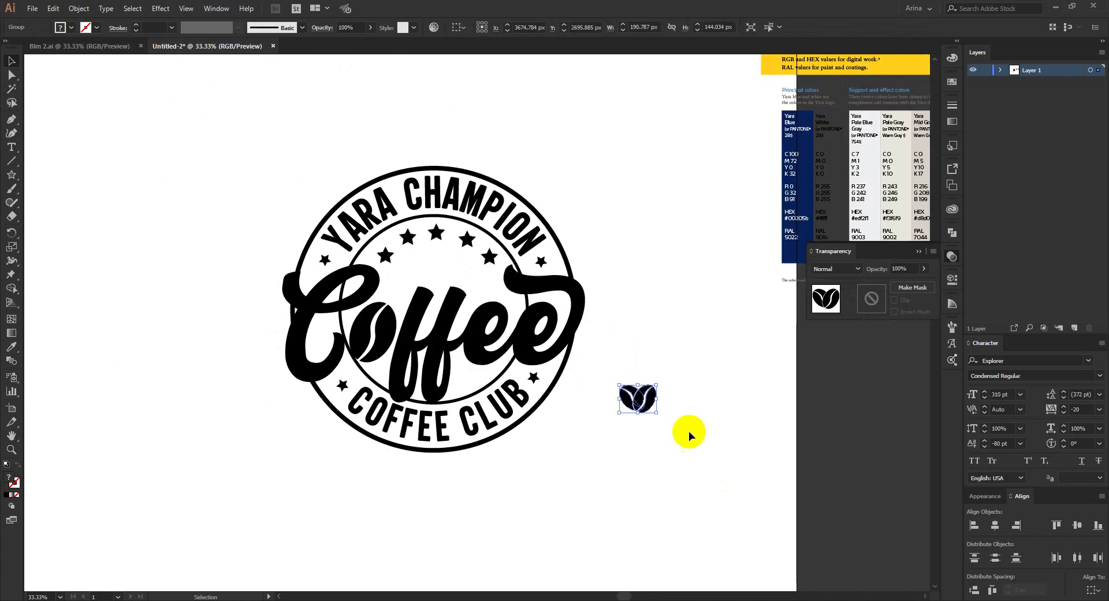
{"action": "scroll", "coordinate": [664, 397], "scroll_direction": "up", "scroll_amount": 2}
{"action": "left_click_drag", "start_coordinate": [633, 405], "coordinate": [332, 206]}
{"action": "left_click", "coordinate": [366, 202]}
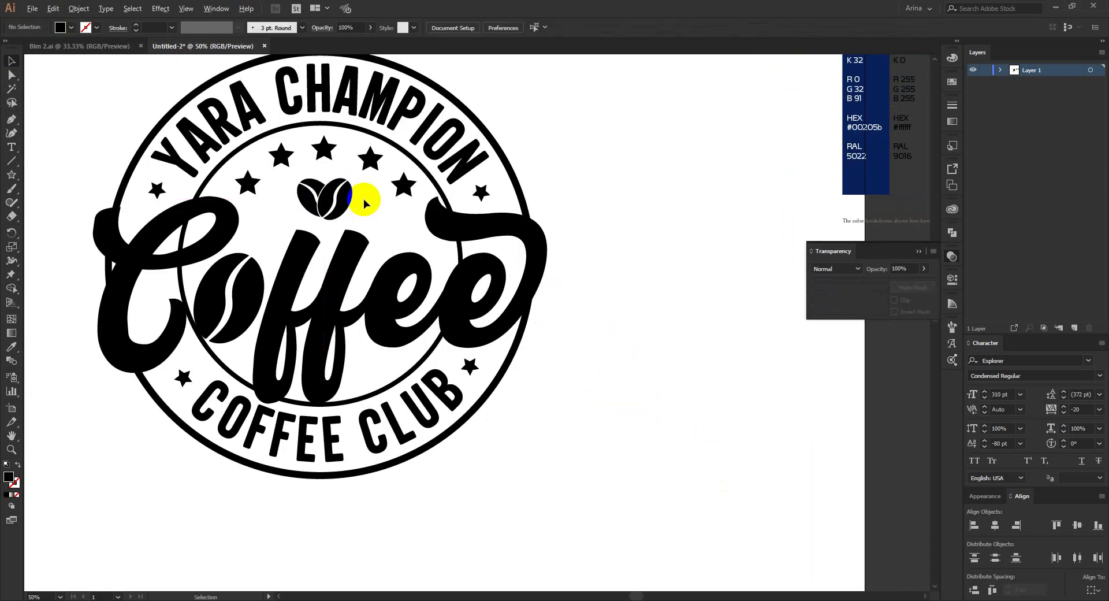
- Enlarge the heart-shaped bean pair slightly about its centre, keeping it between the star arc and the Coffee lettering
{"action": "scroll", "coordinate": [364, 203], "scroll_direction": "down", "scroll_amount": 1}
{"action": "scroll", "coordinate": [335, 193], "scroll_direction": "up", "scroll_amount": 3}
{"action": "left_click", "coordinate": [383, 226]}
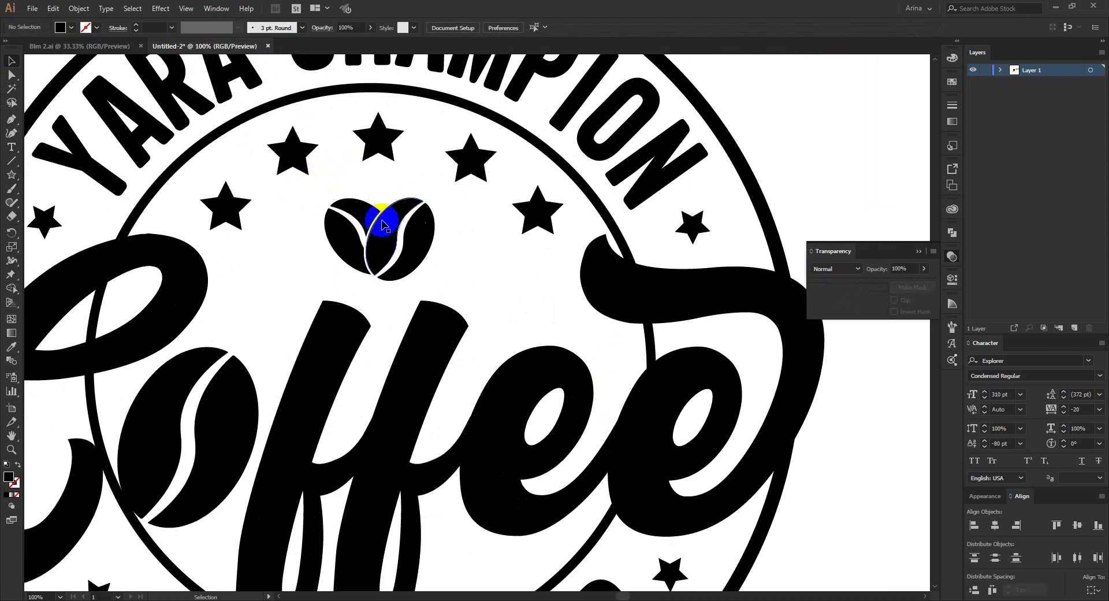
{"action": "left_click_drag", "start_coordinate": [380, 280], "coordinate": [371, 289]}
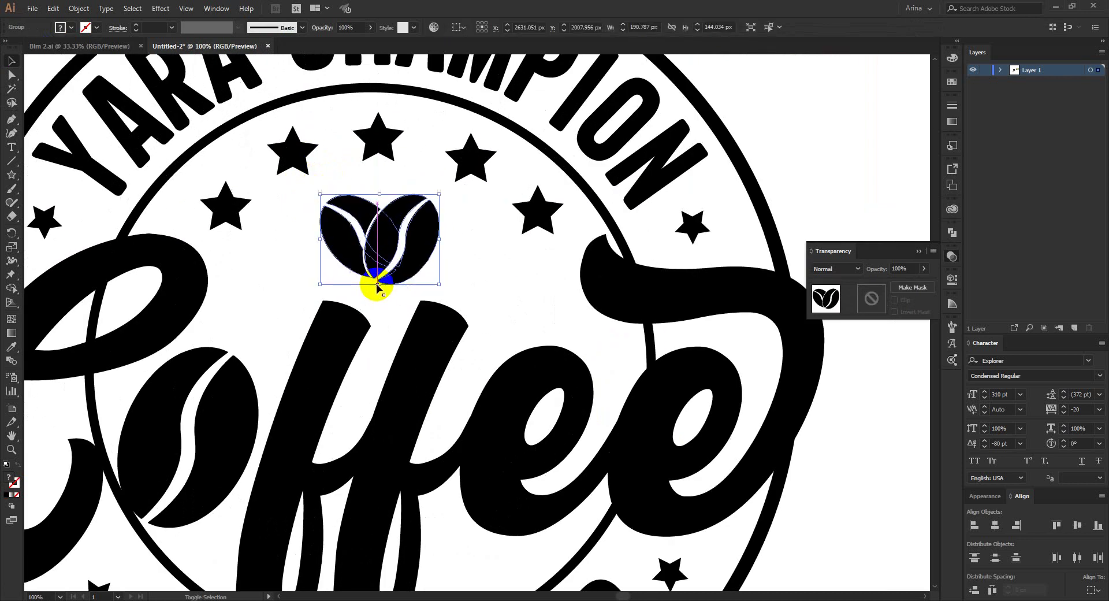
{"action": "left_click", "coordinate": [475, 280]}
{"action": "scroll", "coordinate": [386, 242], "scroll_direction": "down", "scroll_amount": 3}
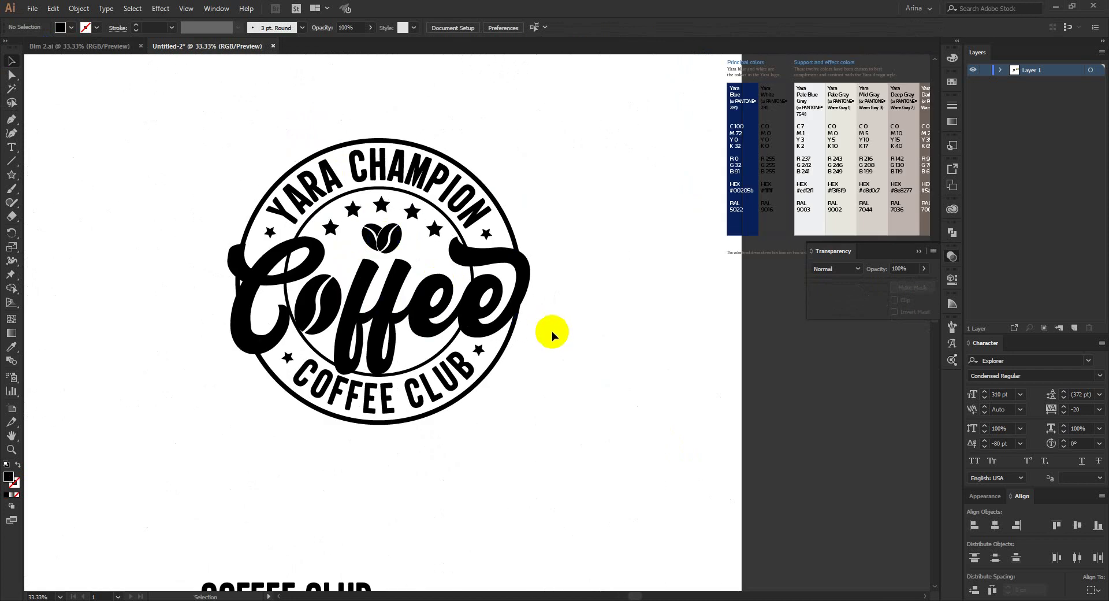
{"action": "scroll", "coordinate": [380, 220], "scroll_direction": "up", "scroll_amount": 1}
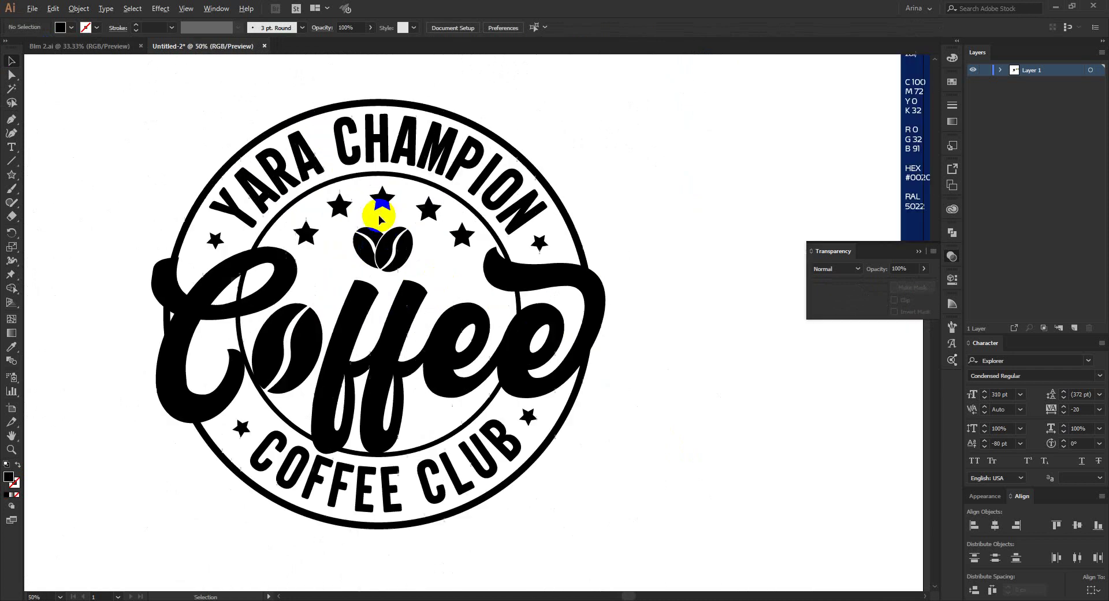
- Copy the outer ring's stroke appearance to the inner ring with the Eyedropper
{"action": "left_click", "coordinate": [284, 211]}
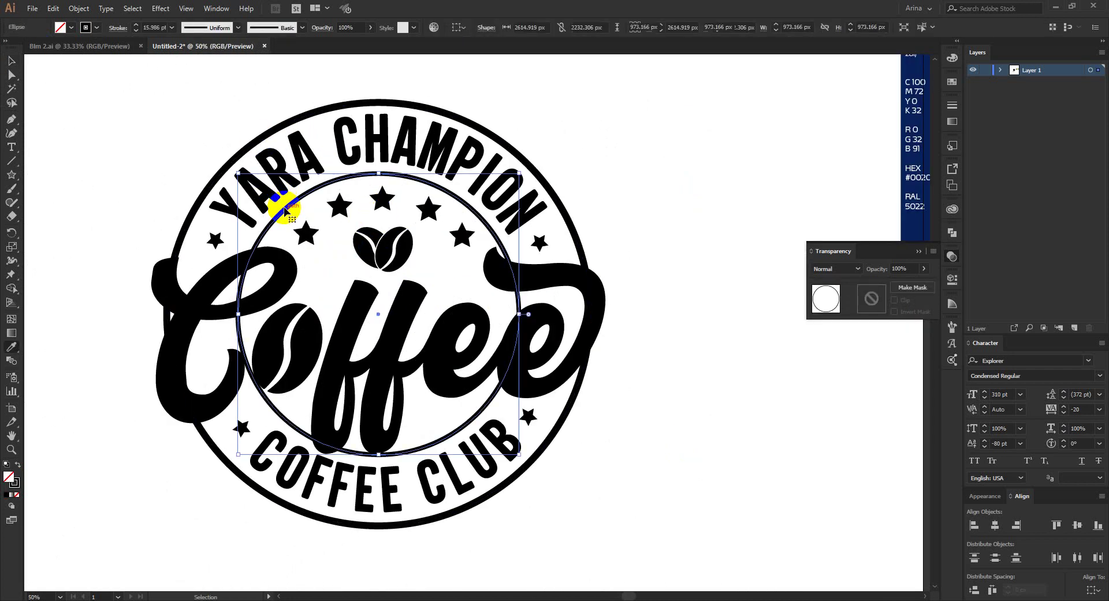
{"action": "key", "text": "i"}
{"action": "left_click", "coordinate": [239, 155]}
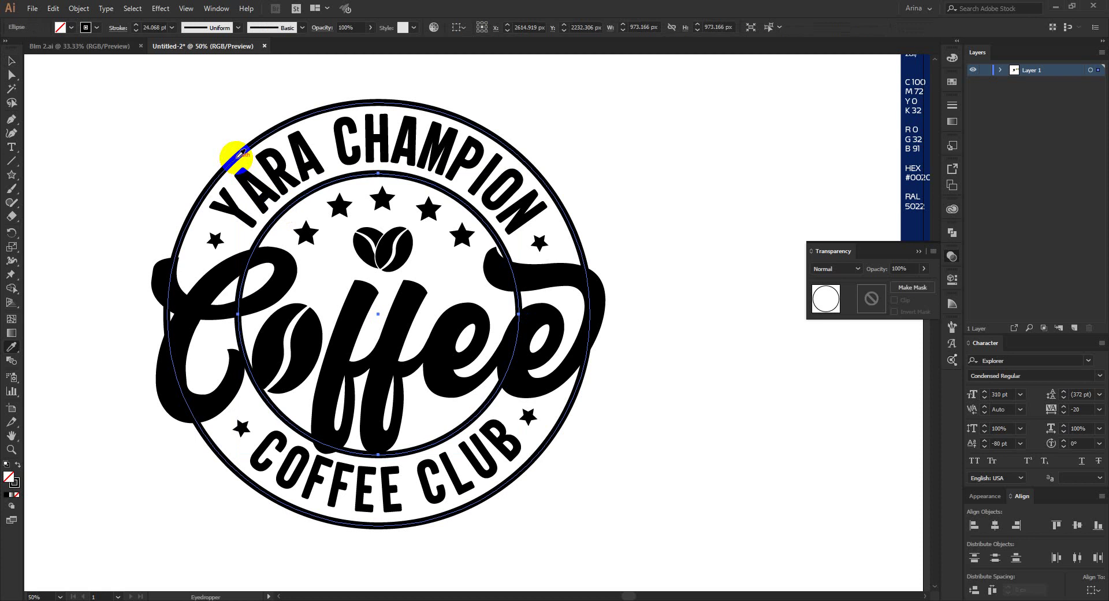
{"action": "key", "text": "v"}
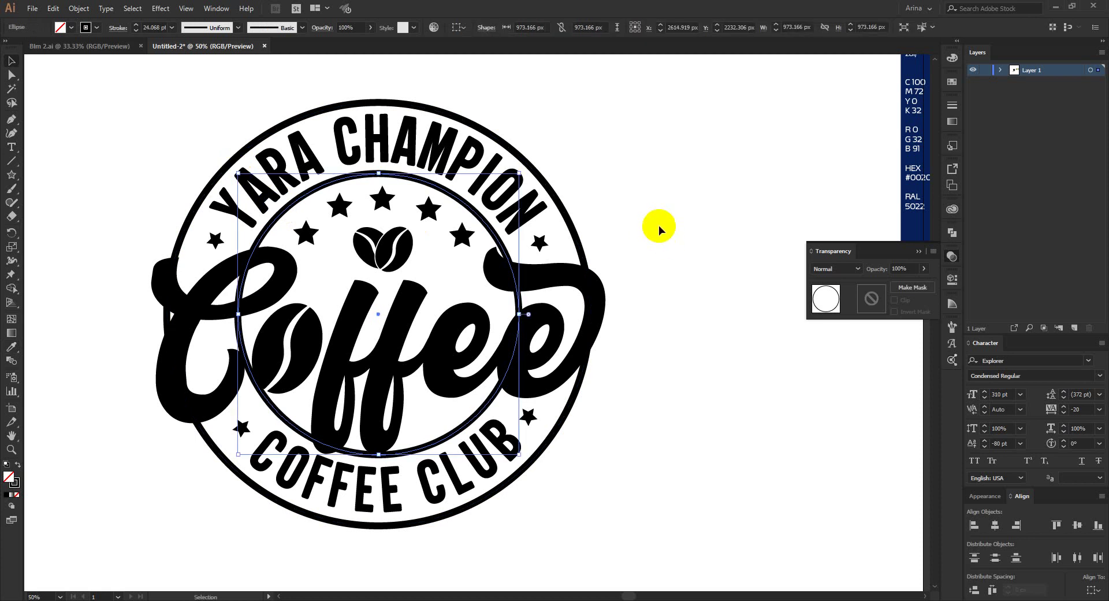
{"action": "left_click", "coordinate": [658, 226]}
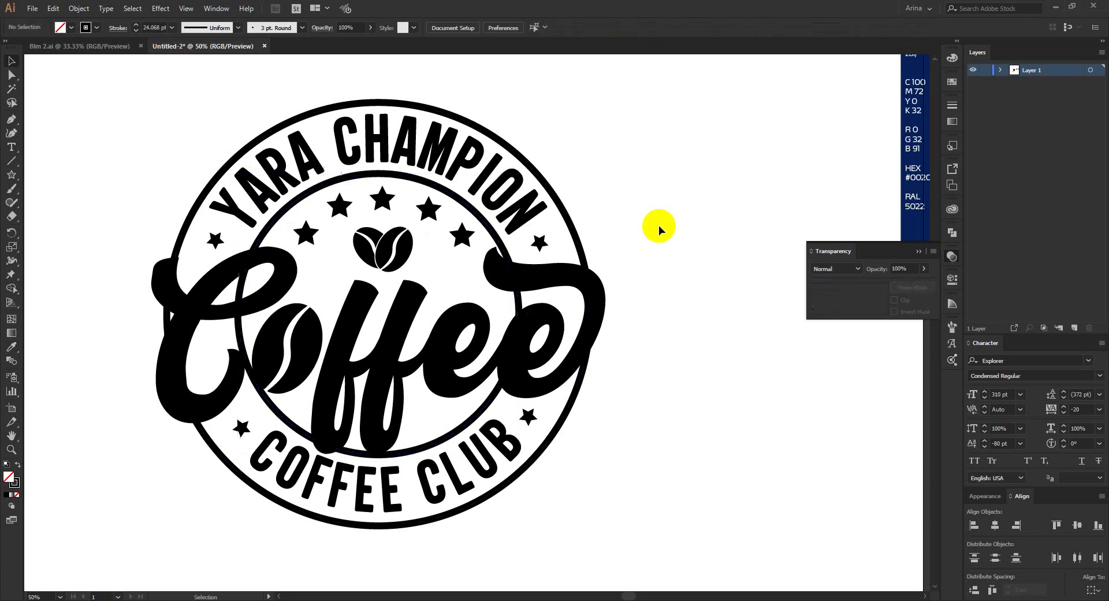
- Set the stroke weight of both the outer and inner badge rings to 30 pt
{"action": "left_click", "coordinate": [571, 232]}
{"action": "left_click", "coordinate": [150, 28]}
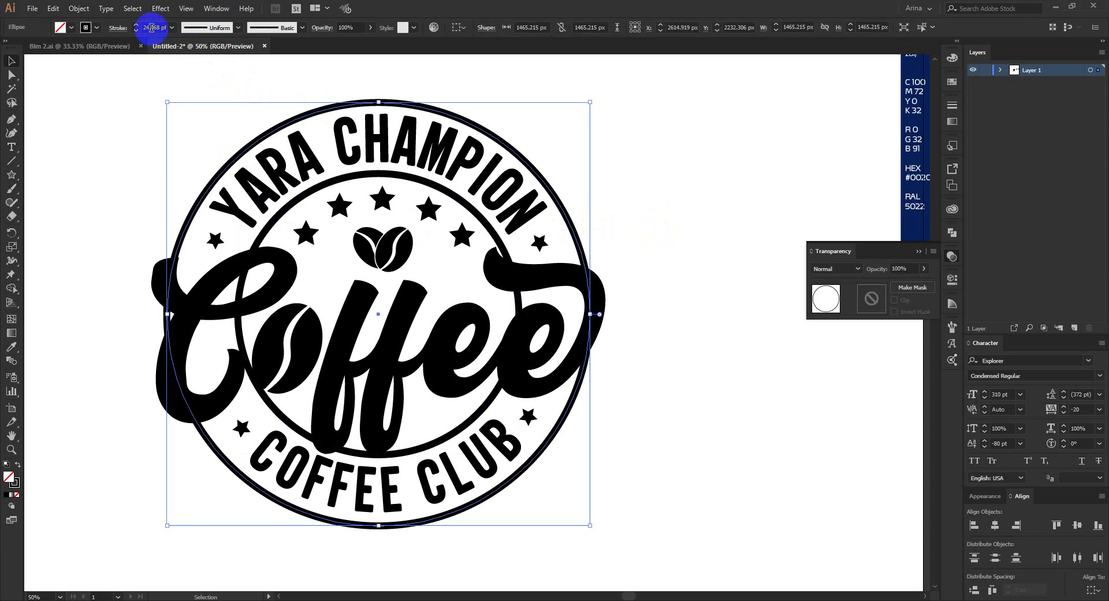
{"action": "type", "text": "30"}
{"action": "key", "text": "Return"}
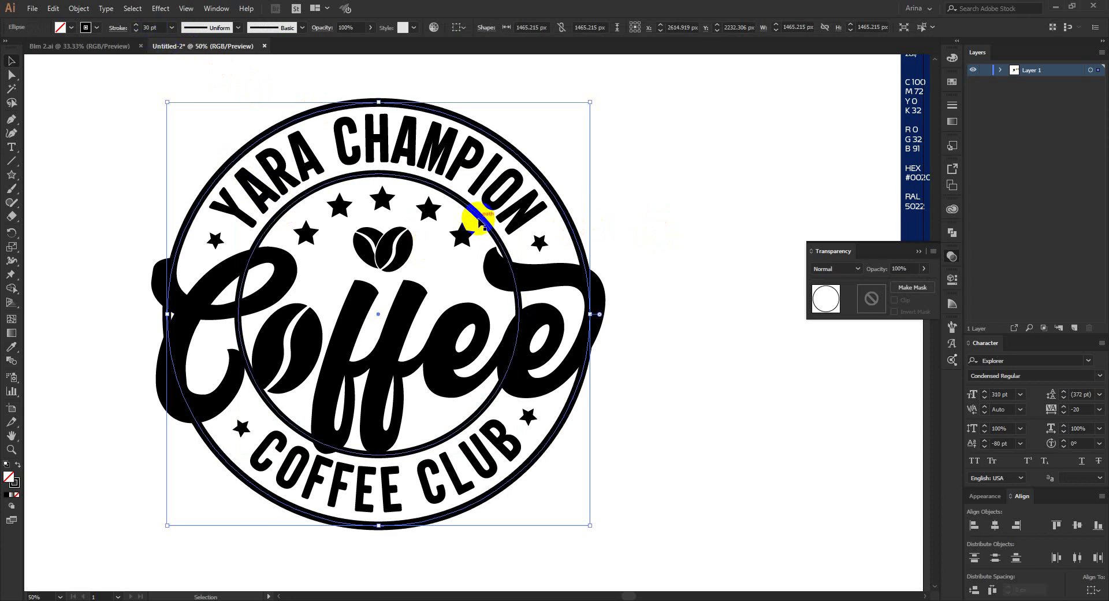
{"action": "left_click", "coordinate": [477, 219]}
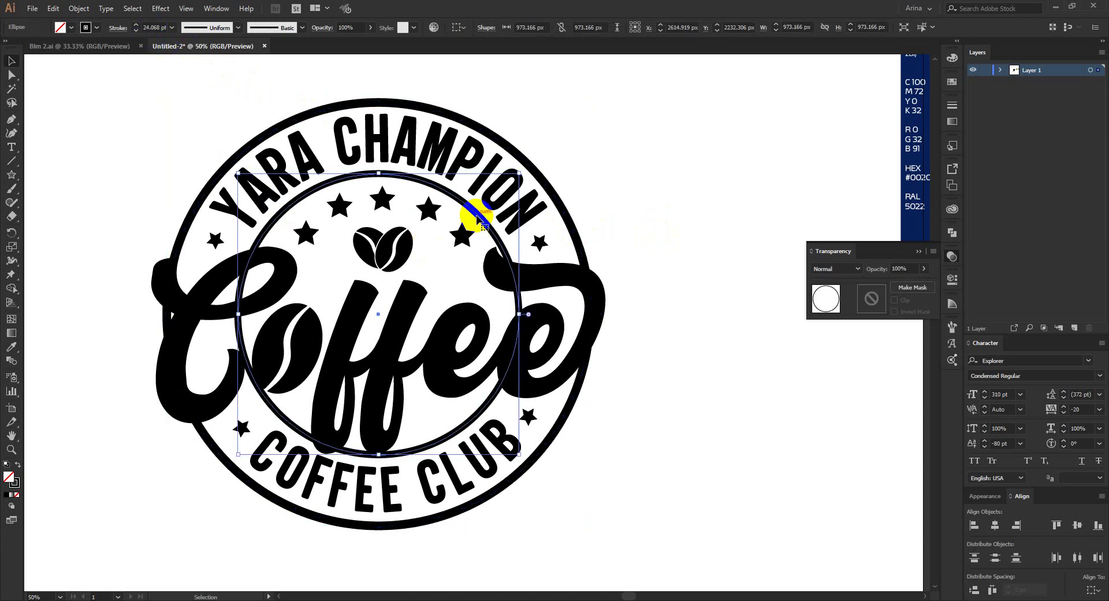
{"action": "left_click", "coordinate": [160, 27]}
{"action": "type", "text": "30"}
{"action": "key", "text": "Return"}
{"action": "left_click", "coordinate": [150, 111]}
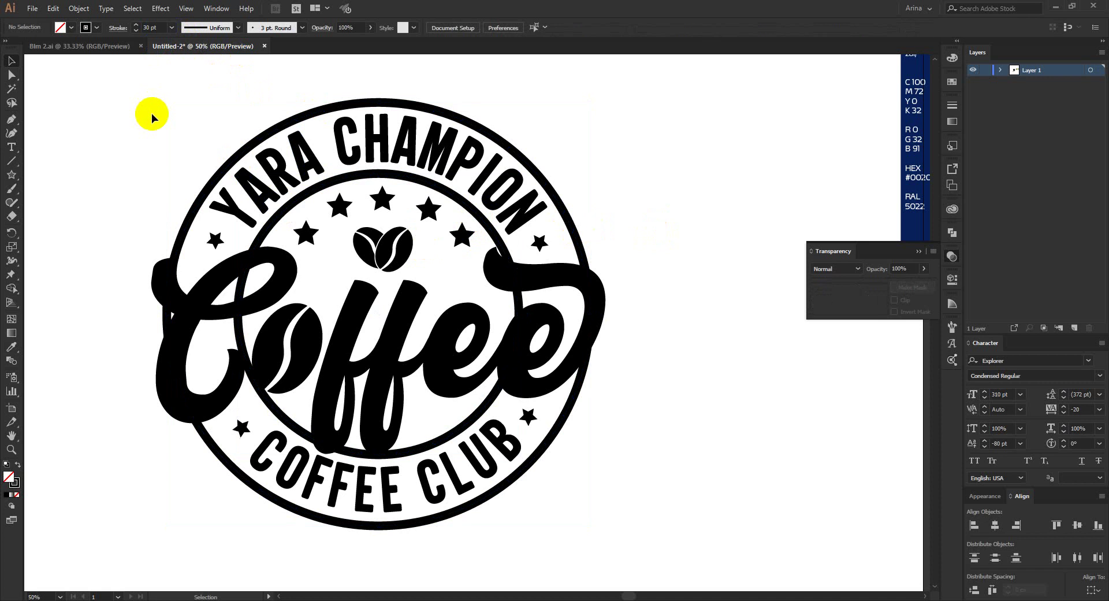
- Expand the fill and stroke of both badge rings into outlined shapes
{"action": "left_click", "coordinate": [265, 231]}
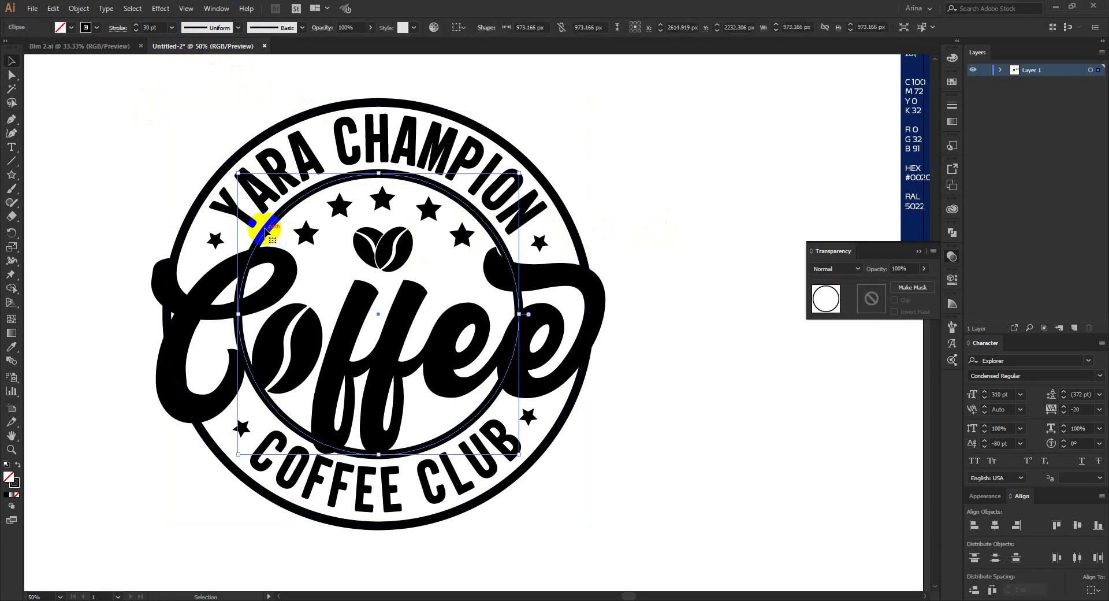
{"action": "left_click", "coordinate": [196, 214], "text": "shift"}
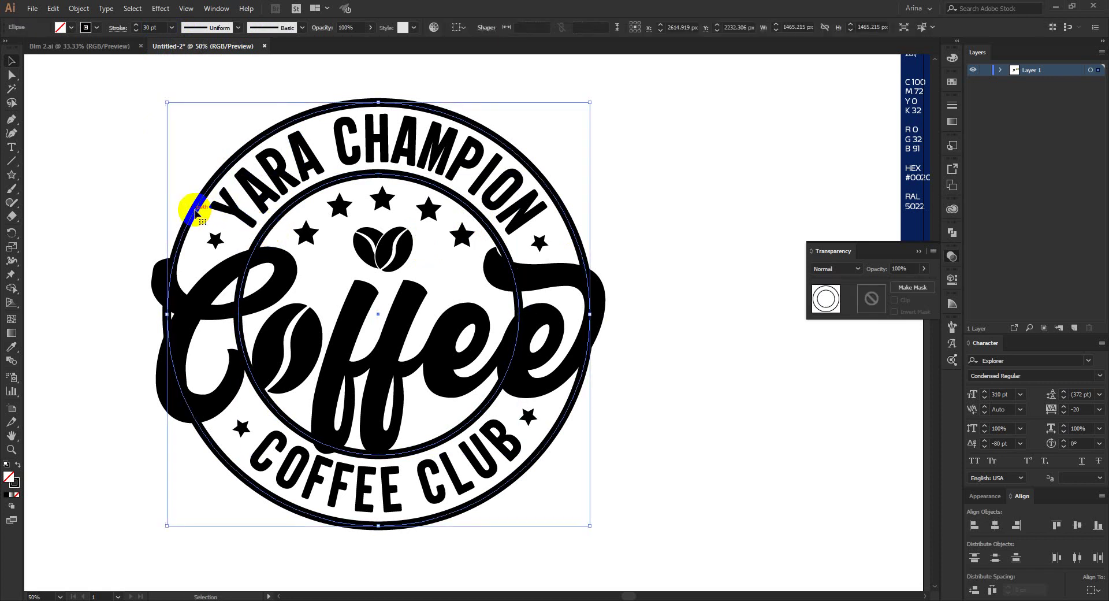
{"action": "left_click", "coordinate": [80, 9]}
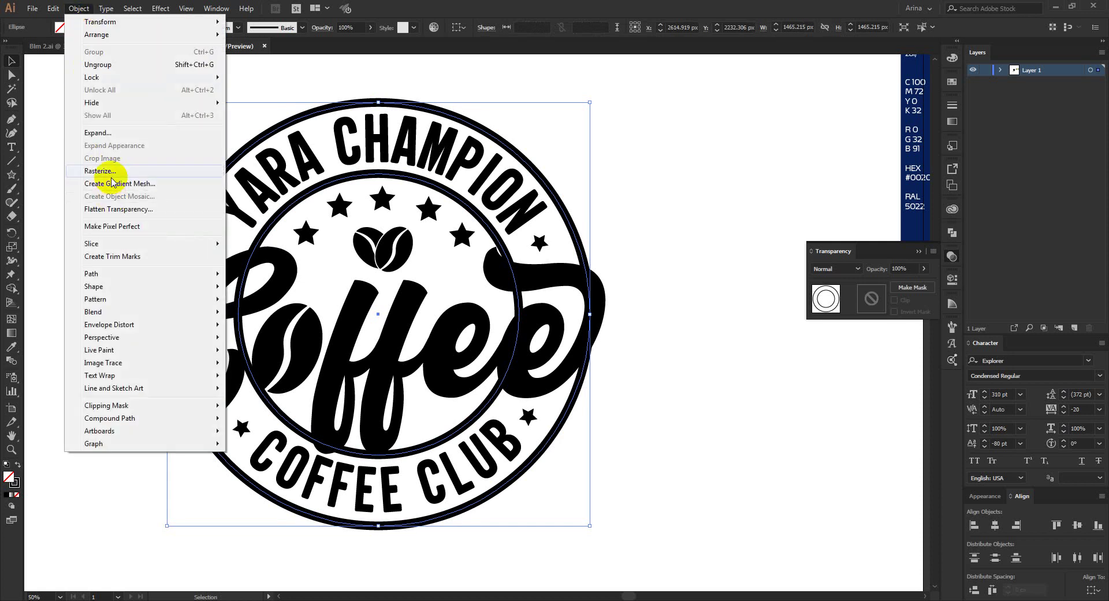
{"action": "left_click", "coordinate": [99, 132]}
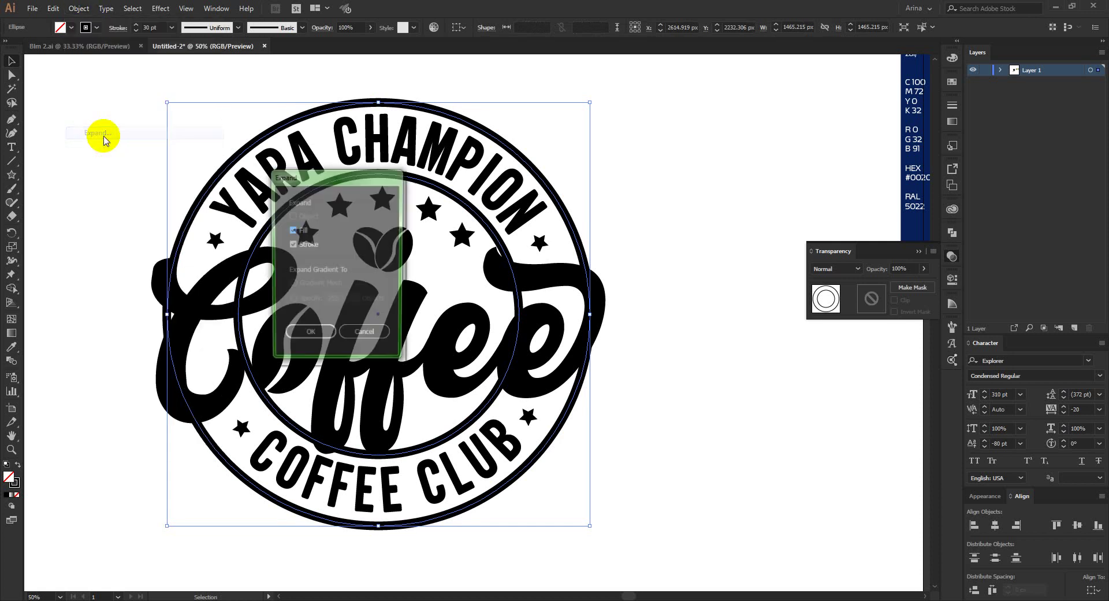
{"action": "left_click", "coordinate": [308, 340]}
{"action": "left_click", "coordinate": [701, 468]}
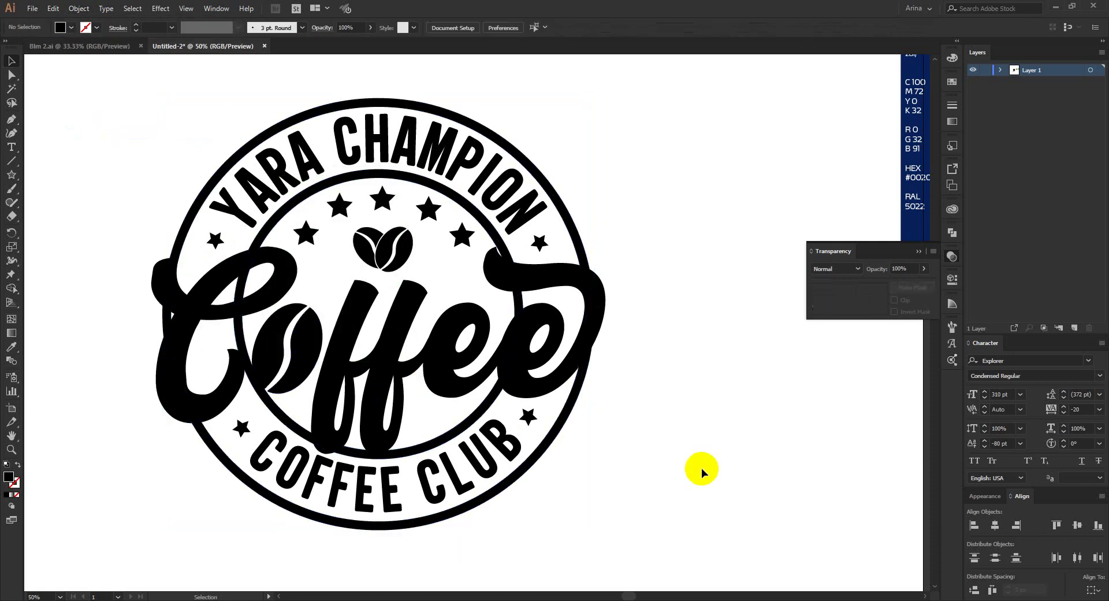
- Nudge the Coffee lettering slightly upward inside the badge
{"action": "left_click", "coordinate": [495, 370]}
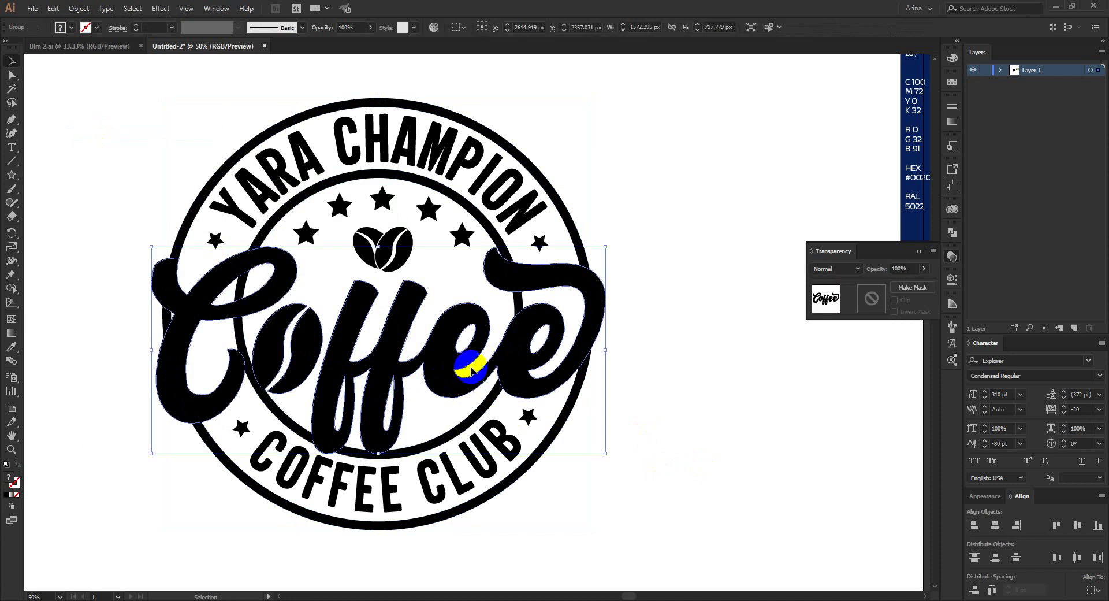
{"action": "key", "text": "Up"}
{"action": "key", "text": "Up"}
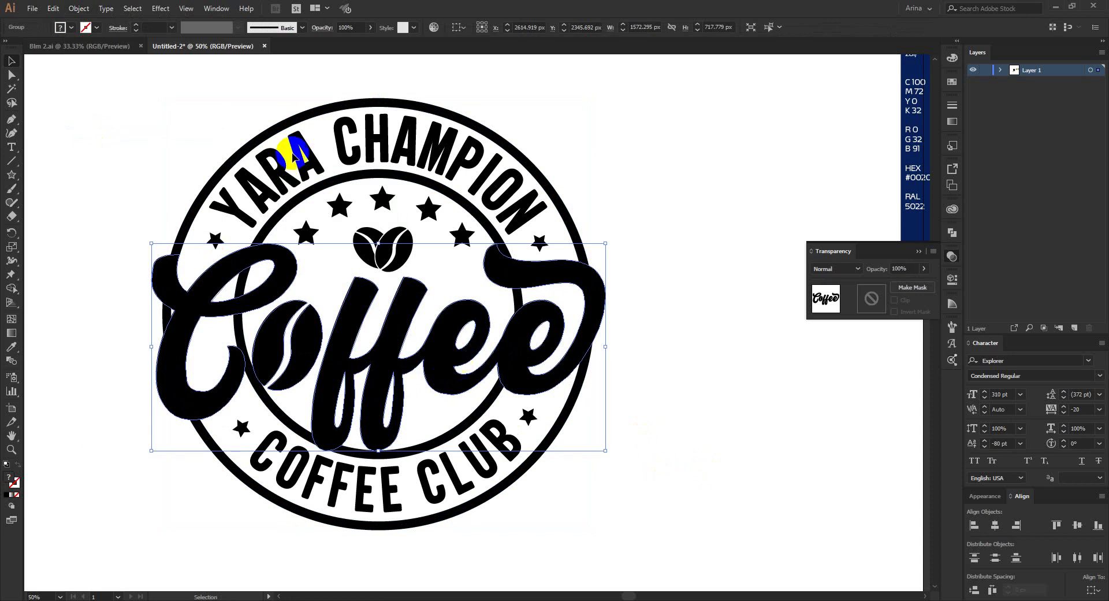
- Create an offset path of 20 px with miter joins around the Coffee lettering and cut the resulting outline
{"action": "left_click", "coordinate": [79, 8]}
{"action": "mouse_move", "coordinate": [110, 274]}
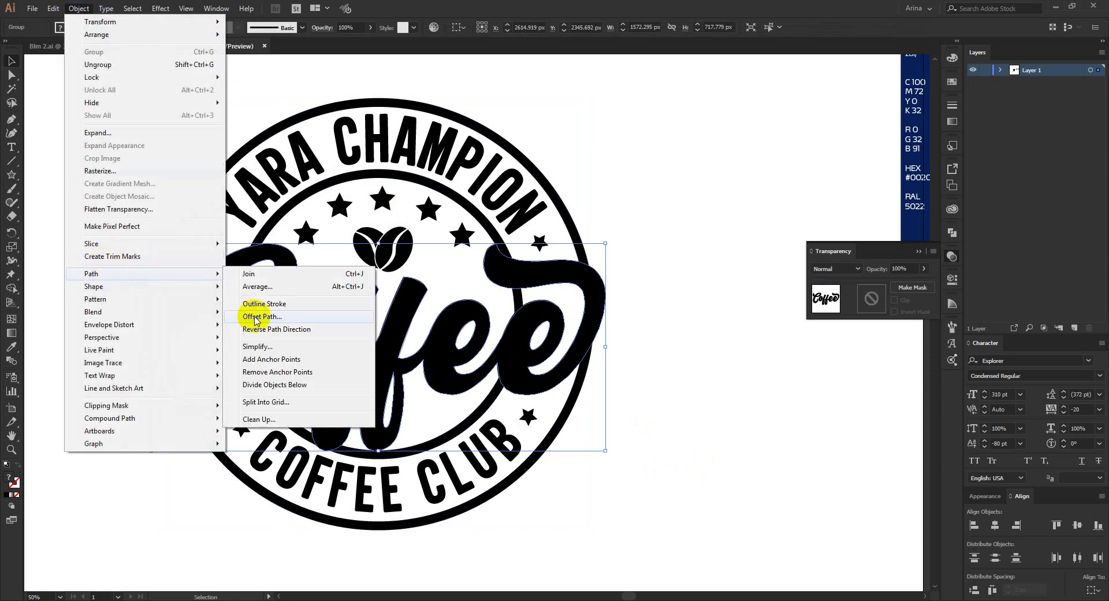
{"action": "left_click", "coordinate": [257, 316]}
{"action": "left_click", "coordinate": [63, 164]}
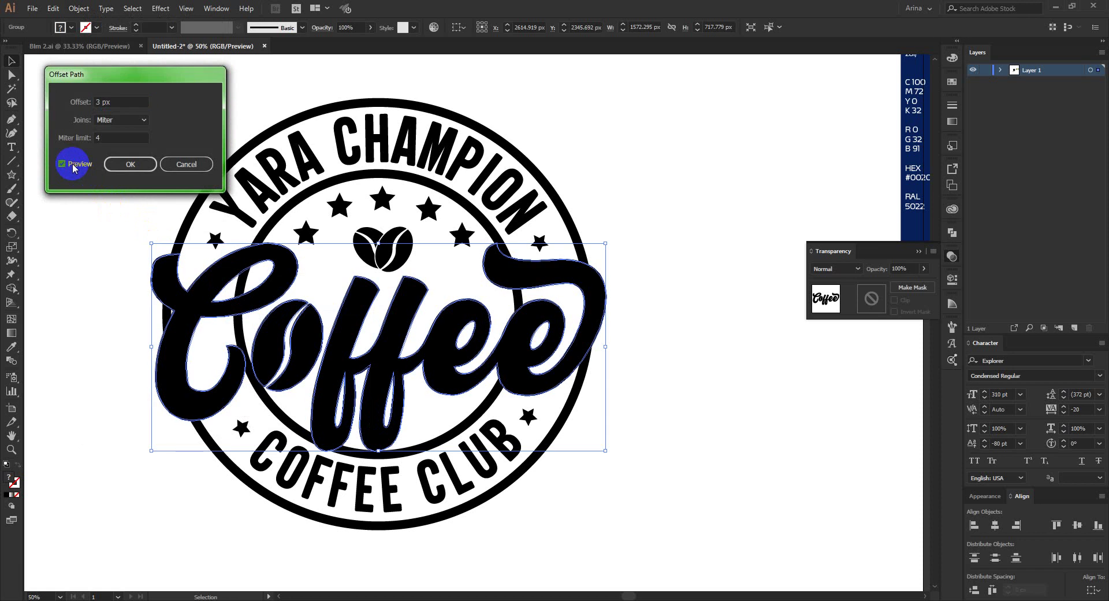
{"action": "left_click", "coordinate": [107, 104]}
{"action": "type", "text": "10"}
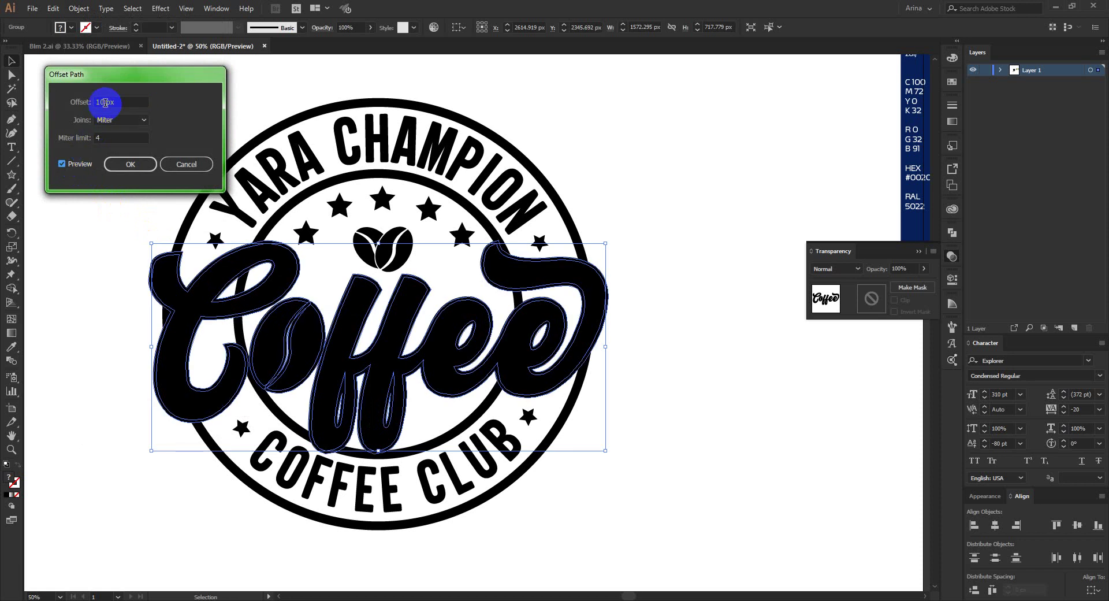
{"action": "double_click", "coordinate": [106, 103]}
{"action": "type", "text": "20"}
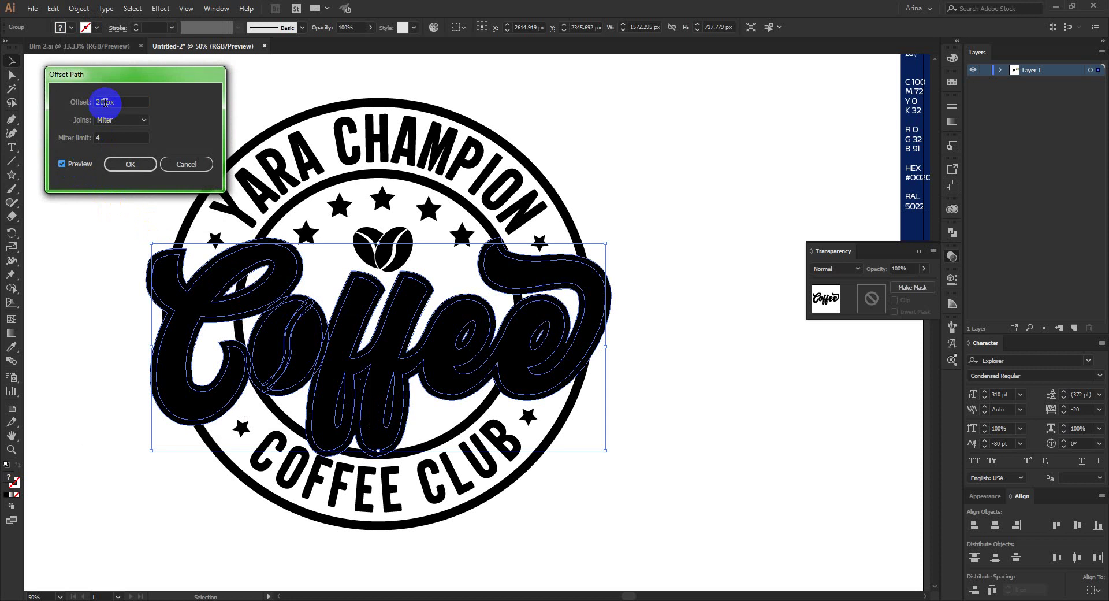
{"action": "left_click", "coordinate": [130, 166]}
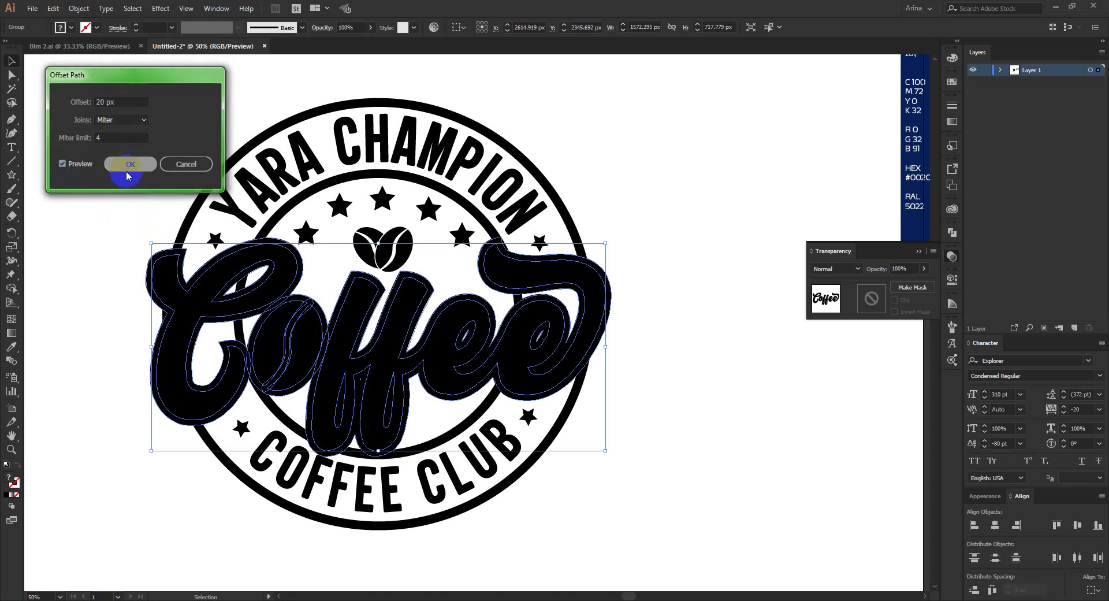
{"action": "left_click", "coordinate": [136, 347]}
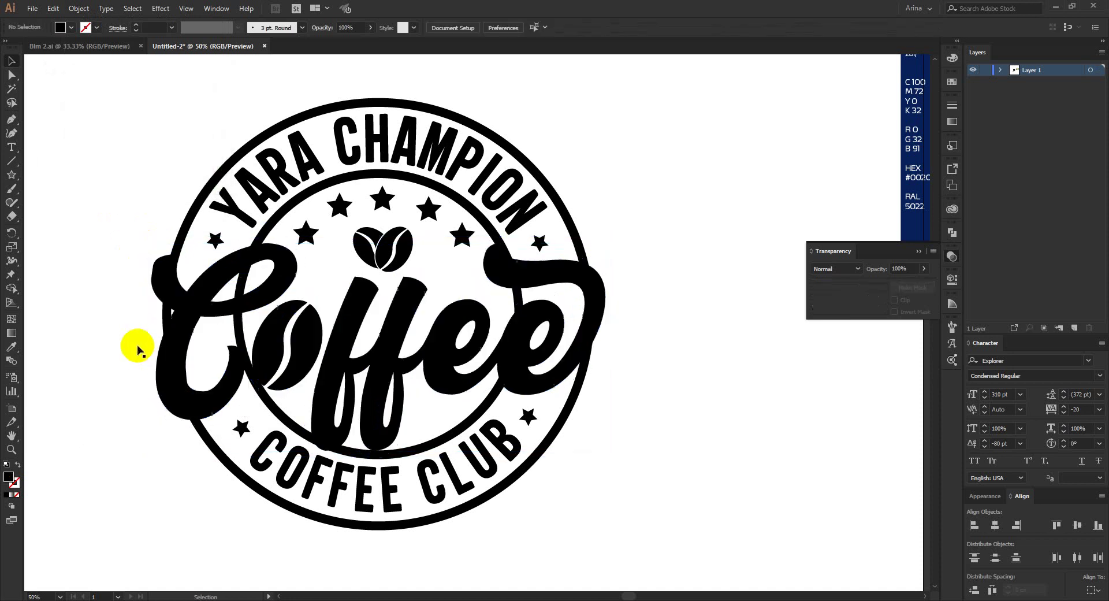
- Select the group of expanded badge rings
{"action": "left_click", "coordinate": [480, 414]}
{"action": "left_click", "coordinate": [471, 396], "text": "shift"}
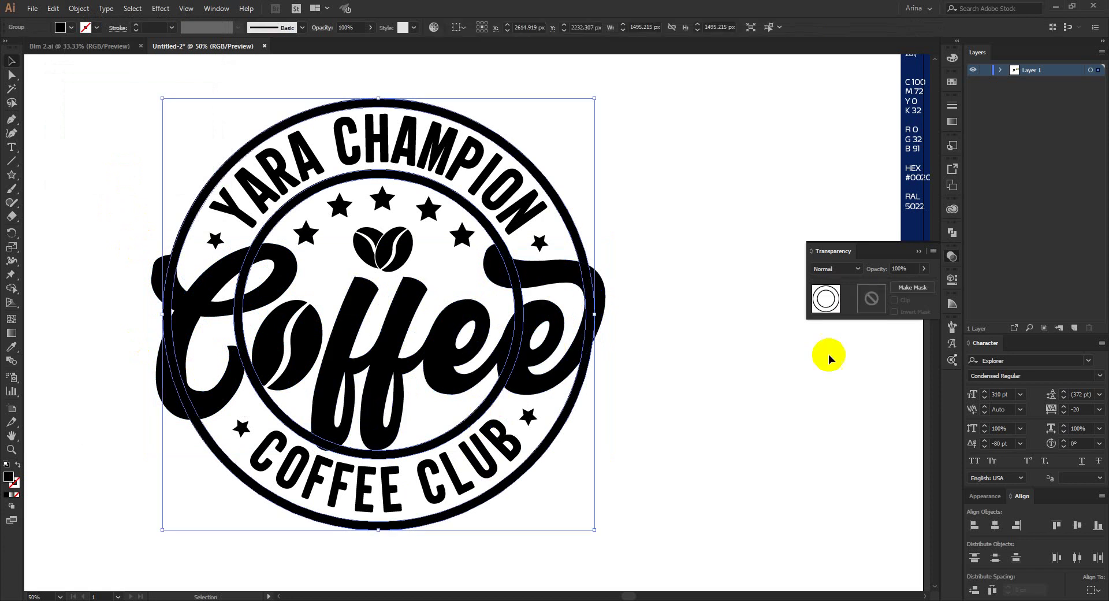
- Add a non-clipping opacity mask to the ring group, using the Coffee lettering outline pasted in front and filled black
{"action": "left_click", "coordinate": [871, 302]}
{"action": "left_click", "coordinate": [894, 300]}
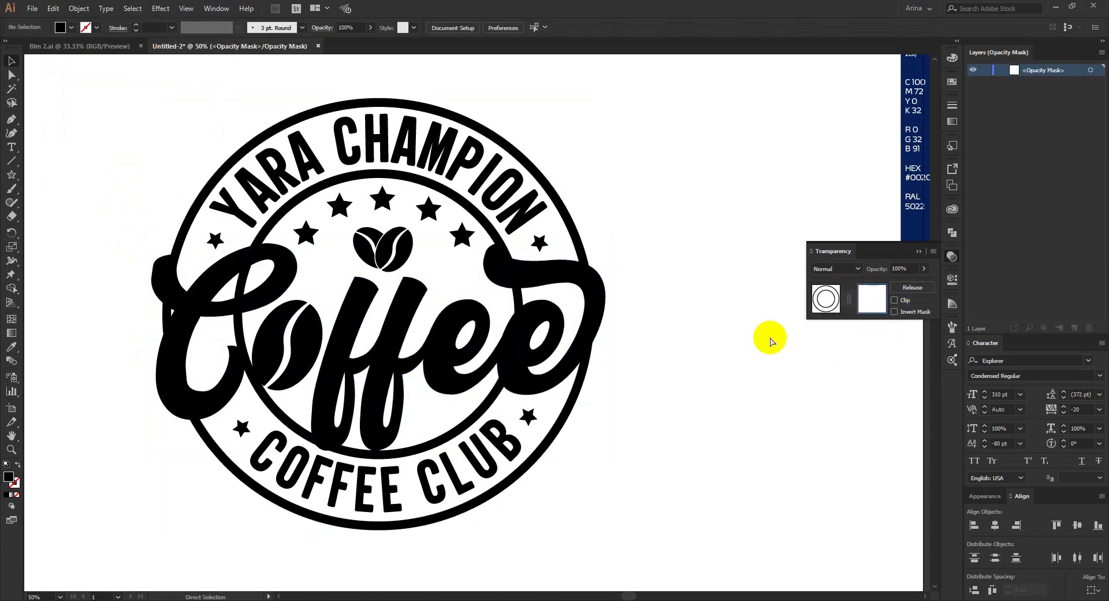
{"action": "key", "text": "ctrl+f"}
{"action": "left_click", "coordinate": [71, 27]}
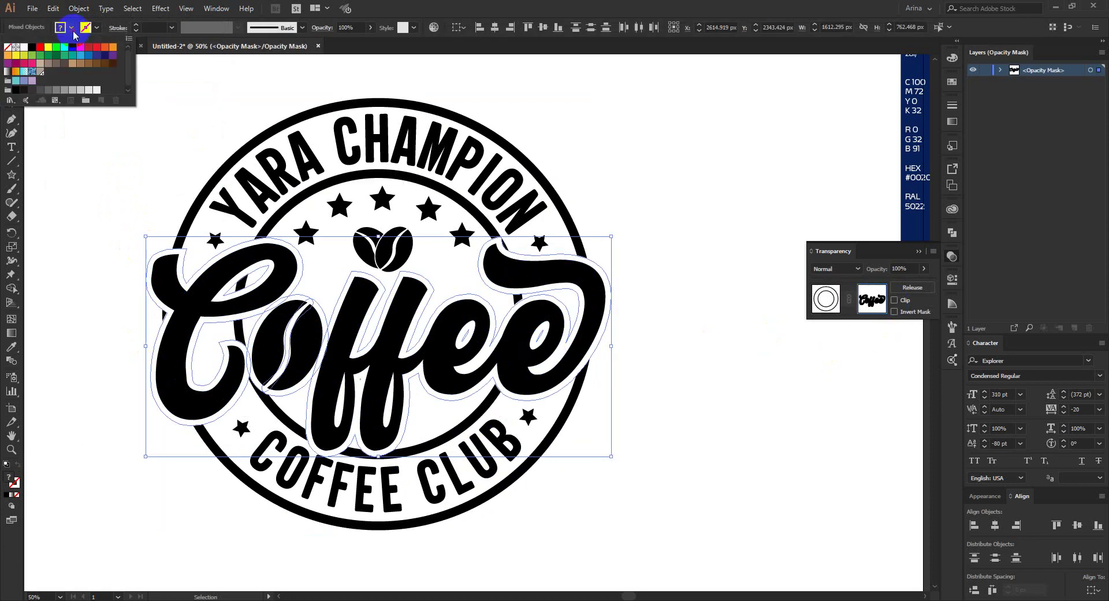
{"action": "left_click", "coordinate": [33, 47]}
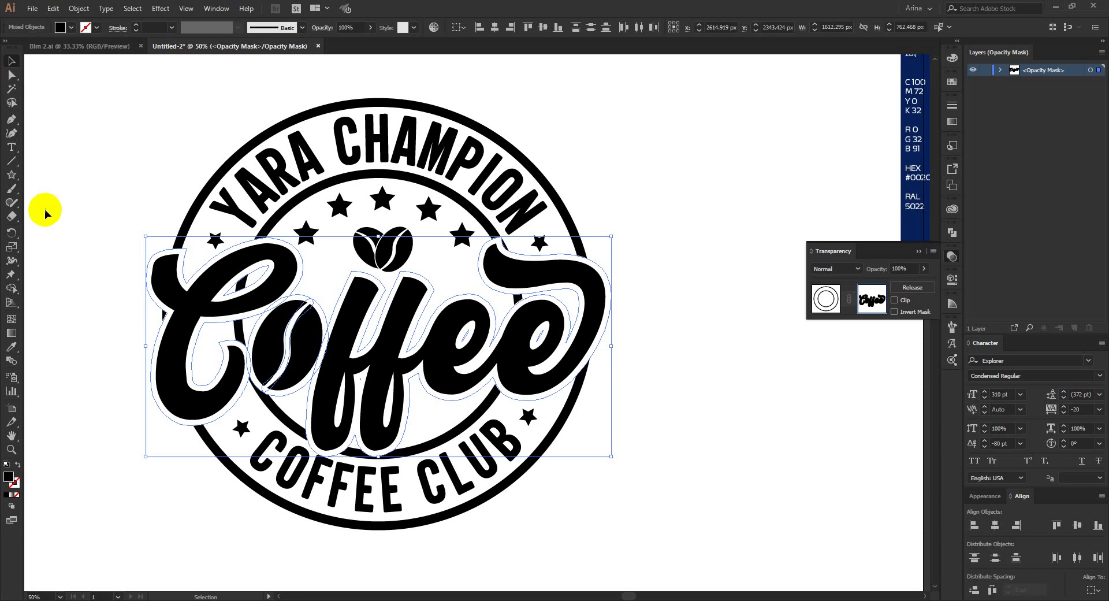
{"action": "left_click", "coordinate": [44, 209]}
{"action": "scroll", "coordinate": [626, 432], "scroll_direction": "down", "scroll_amount": 1}
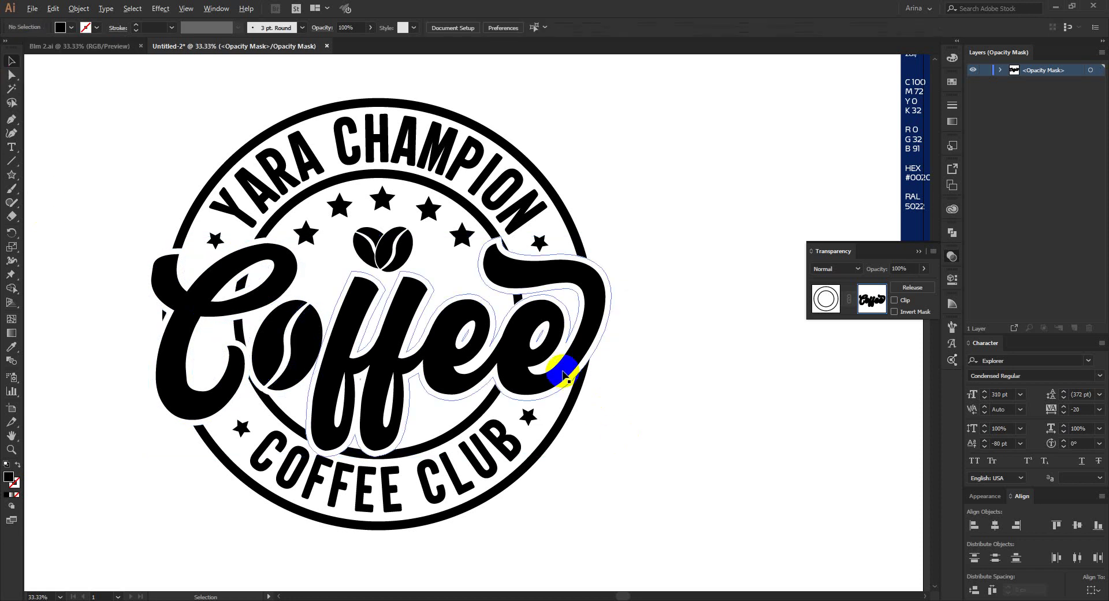
{"action": "scroll", "coordinate": [512, 399], "scroll_direction": "up", "scroll_amount": 1}
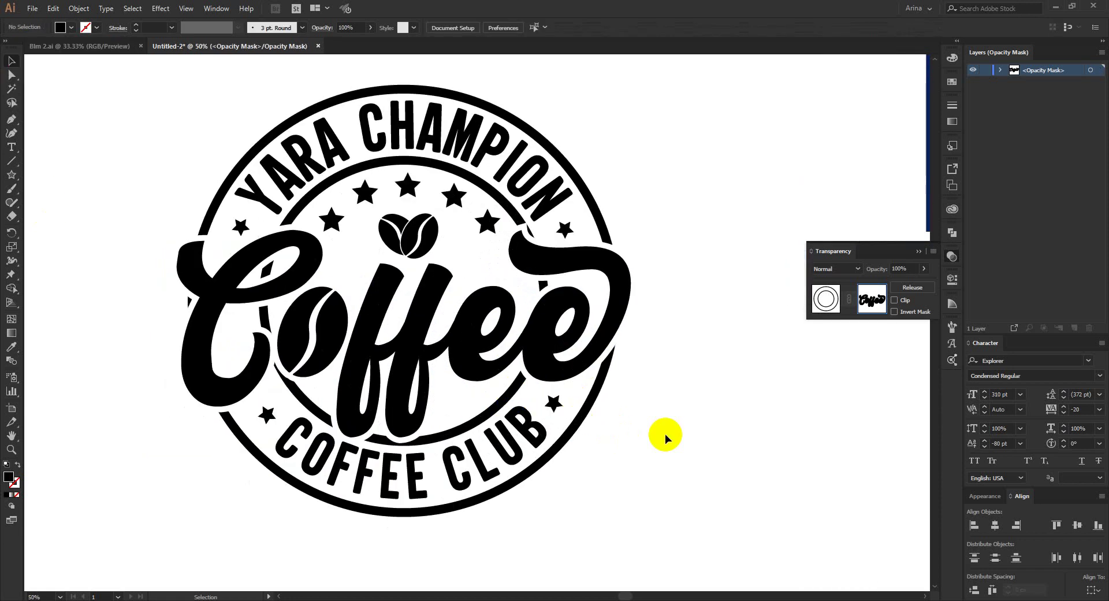
{"action": "scroll", "coordinate": [441, 361], "scroll_direction": "down", "scroll_amount": 1}
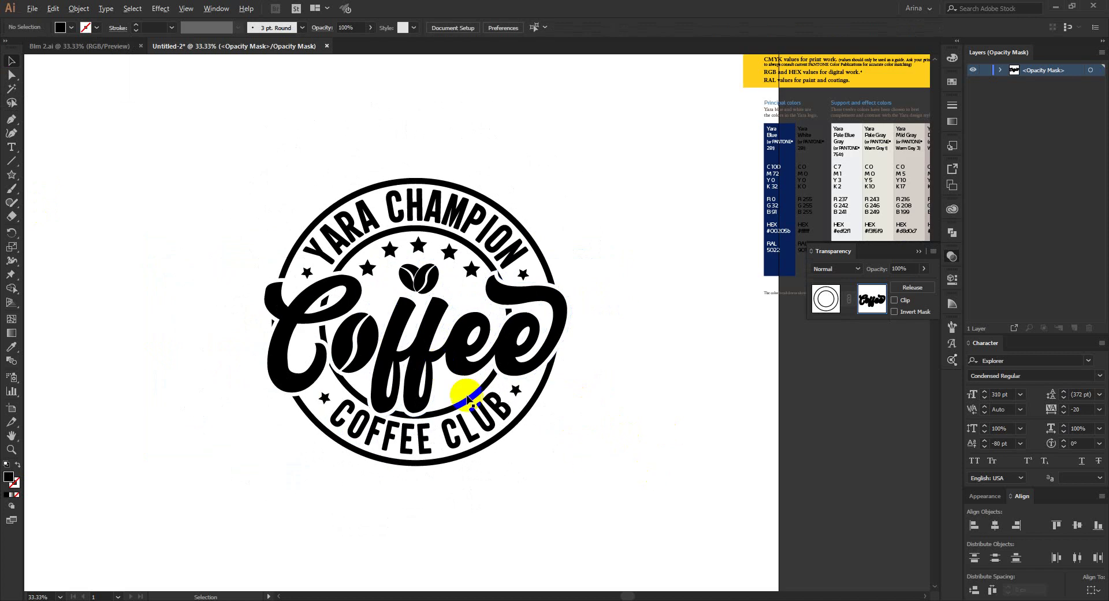
{"action": "scroll", "coordinate": [451, 384], "scroll_direction": "down", "scroll_amount": 1}
{"action": "scroll", "coordinate": [440, 354], "scroll_direction": "up", "scroll_amount": 1}
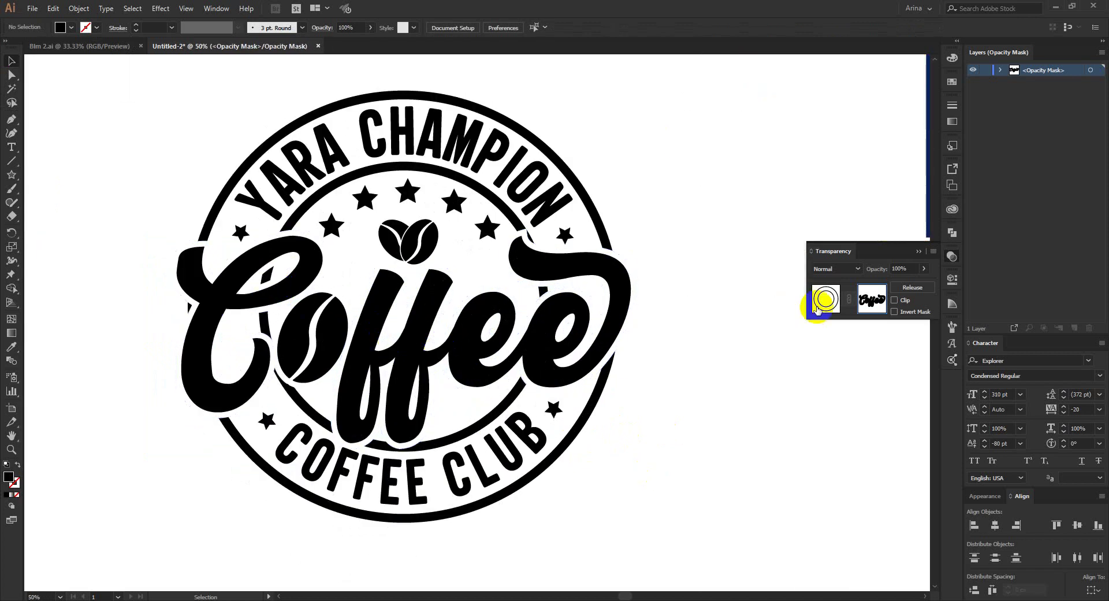
{"action": "left_click", "coordinate": [821, 298]}
- Erase the leftover ring fragments around the C and the last e of the Coffee lettering
{"action": "left_click", "coordinate": [590, 422]}
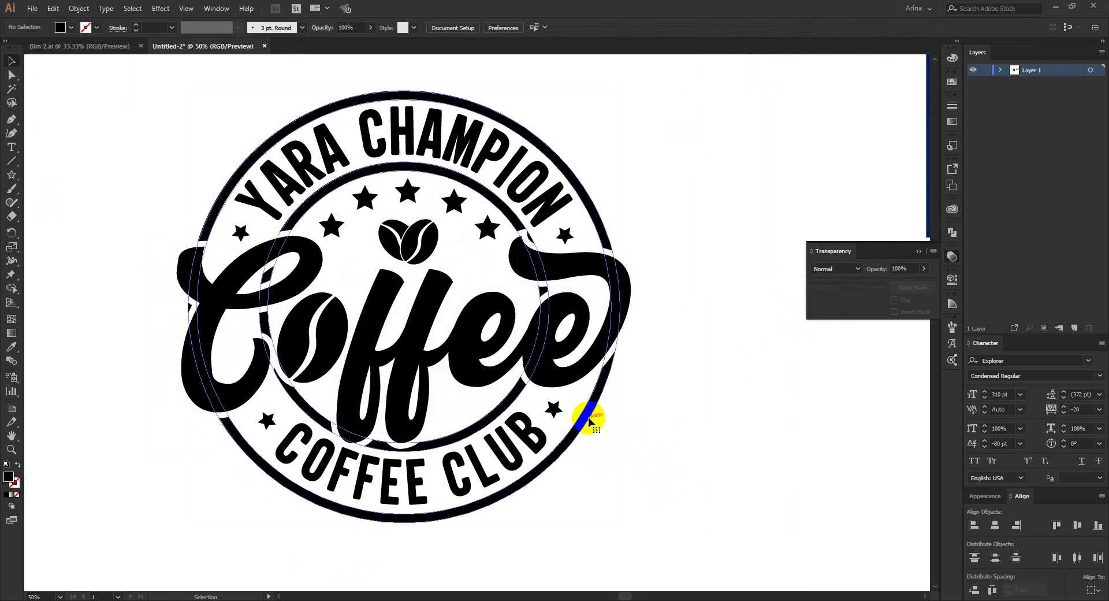
{"action": "key", "text": "shift+e"}
{"action": "left_click_drag", "start_coordinate": [549, 291], "coordinate": [533, 297]}
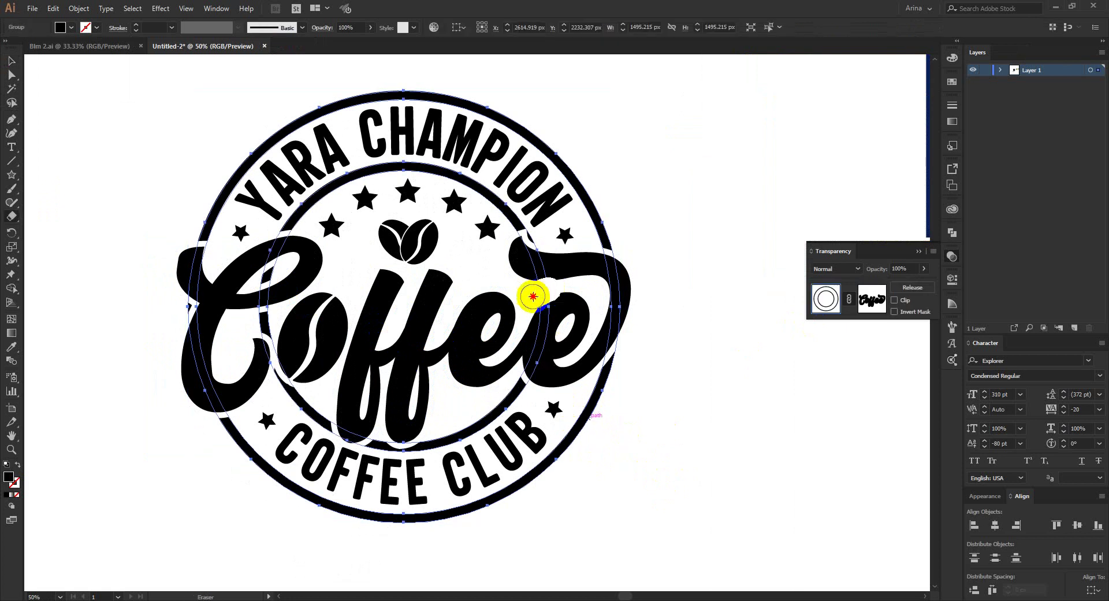
{"action": "left_click_drag", "start_coordinate": [268, 270], "coordinate": [249, 358]}
{"action": "left_click_drag", "start_coordinate": [184, 291], "coordinate": [178, 331]}
{"action": "key", "text": "v"}
{"action": "left_click", "coordinate": [103, 314]}
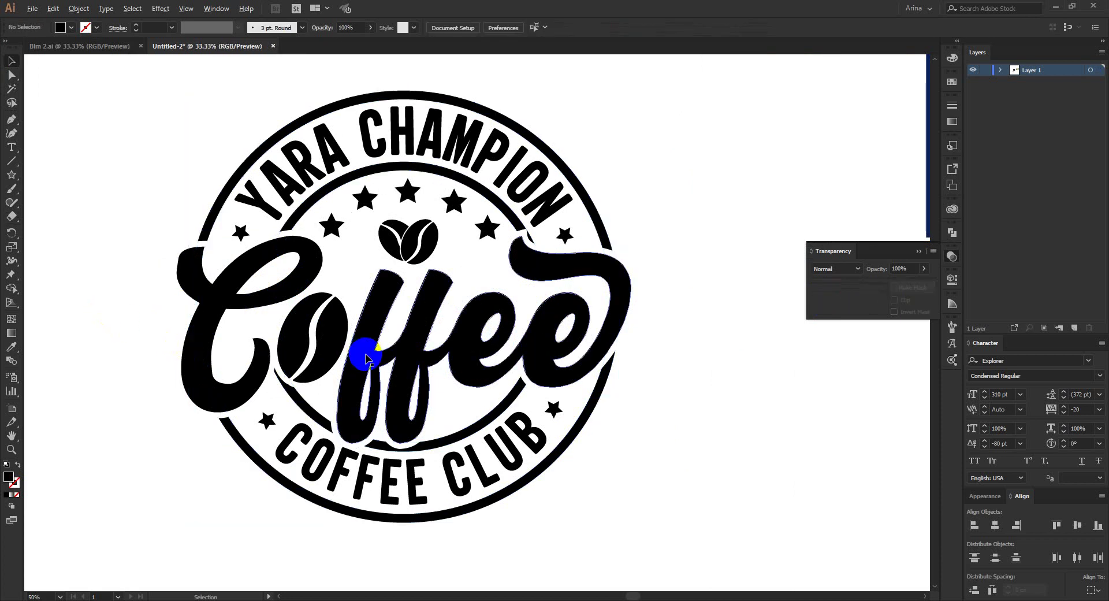
- Examine the complete Coffee Club badge and its coffee-bean detail up close and as a whole
{"action": "scroll", "coordinate": [367, 355], "scroll_direction": "down", "scroll_amount": 1}
{"action": "scroll", "coordinate": [388, 332], "scroll_direction": "down", "scroll_amount": 1}
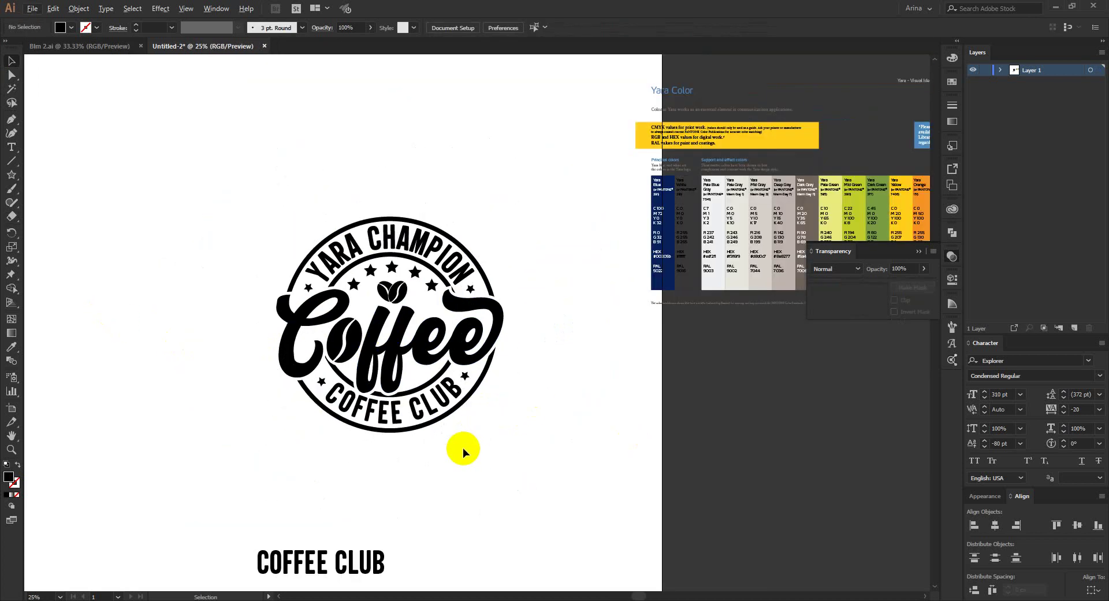
{"action": "left_click_drag", "start_coordinate": [196, 176], "coordinate": [530, 507]}
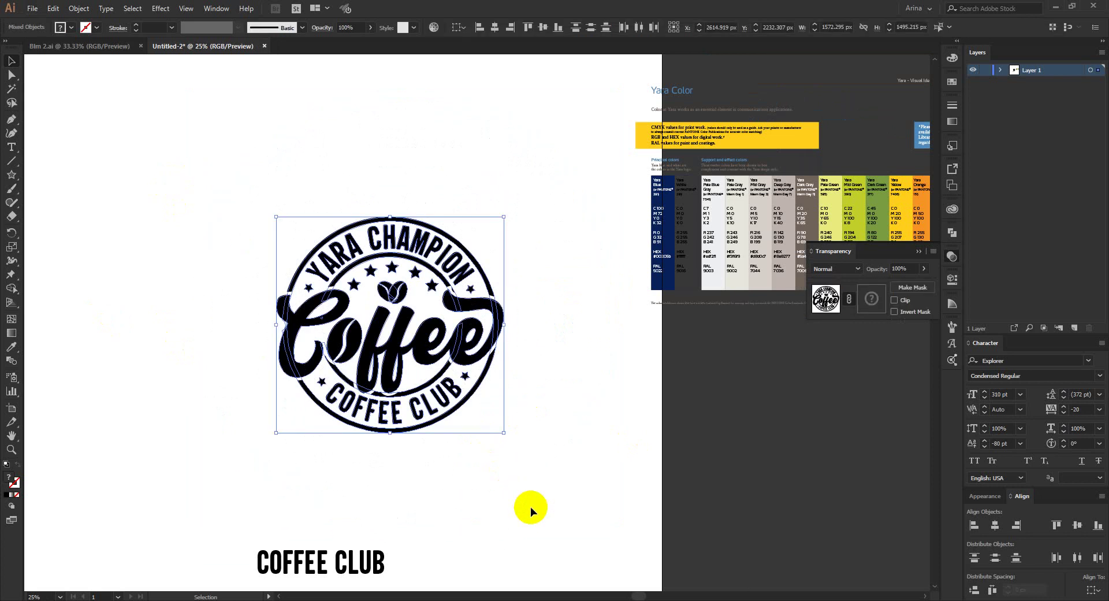
{"action": "left_click", "coordinate": [531, 508]}
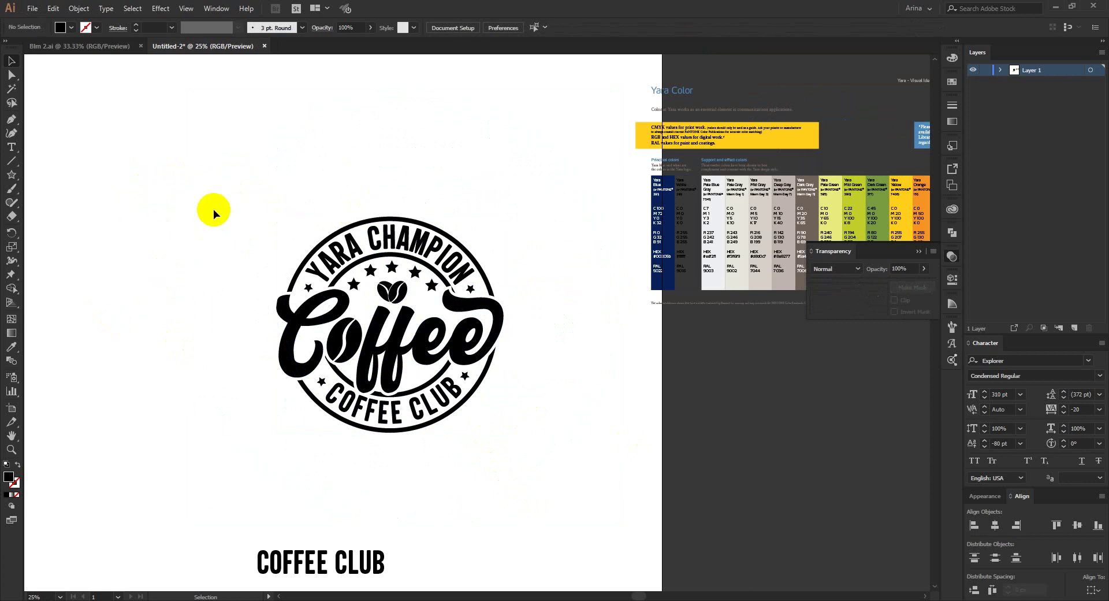
{"action": "left_click_drag", "start_coordinate": [241, 168], "coordinate": [567, 483]}
{"action": "left_click", "coordinate": [566, 483]}
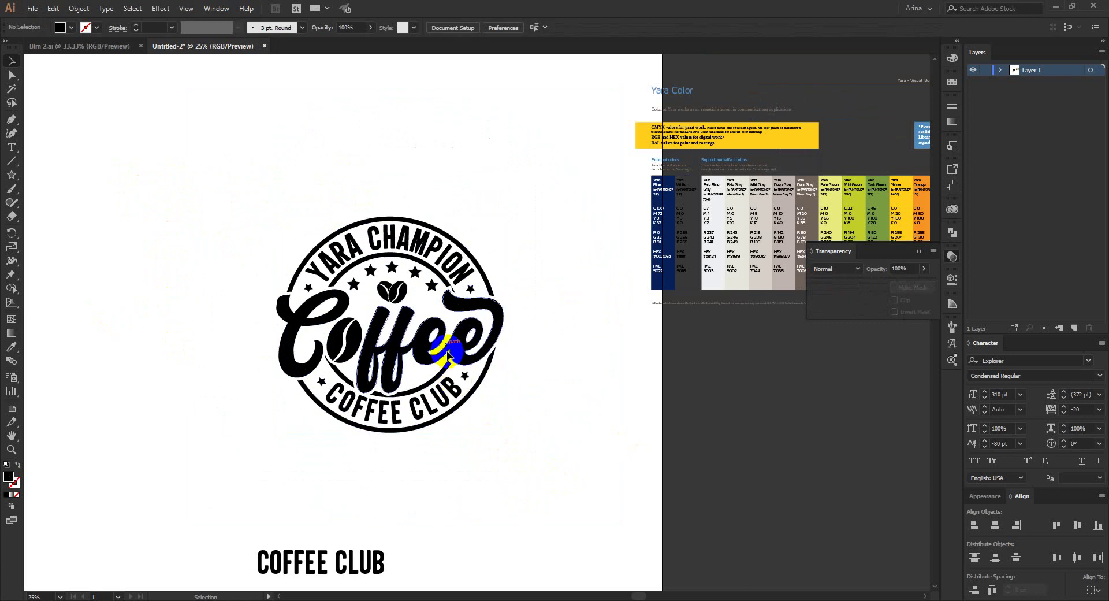
{"action": "left_click_drag", "start_coordinate": [222, 170], "coordinate": [543, 472]}
{"action": "left_click", "coordinate": [551, 490]}
{"action": "left_click", "coordinate": [234, 172]}
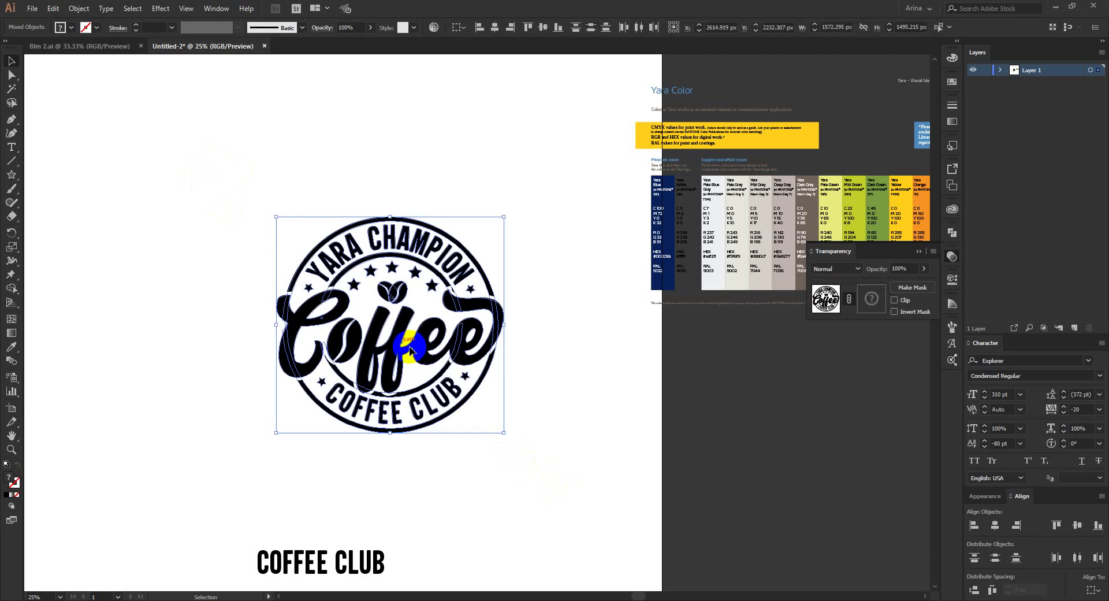
{"action": "key", "text": "ctrl+equal"}
{"action": "key", "text": "ctrl+equal"}
{"action": "left_click", "coordinate": [89, 218]}
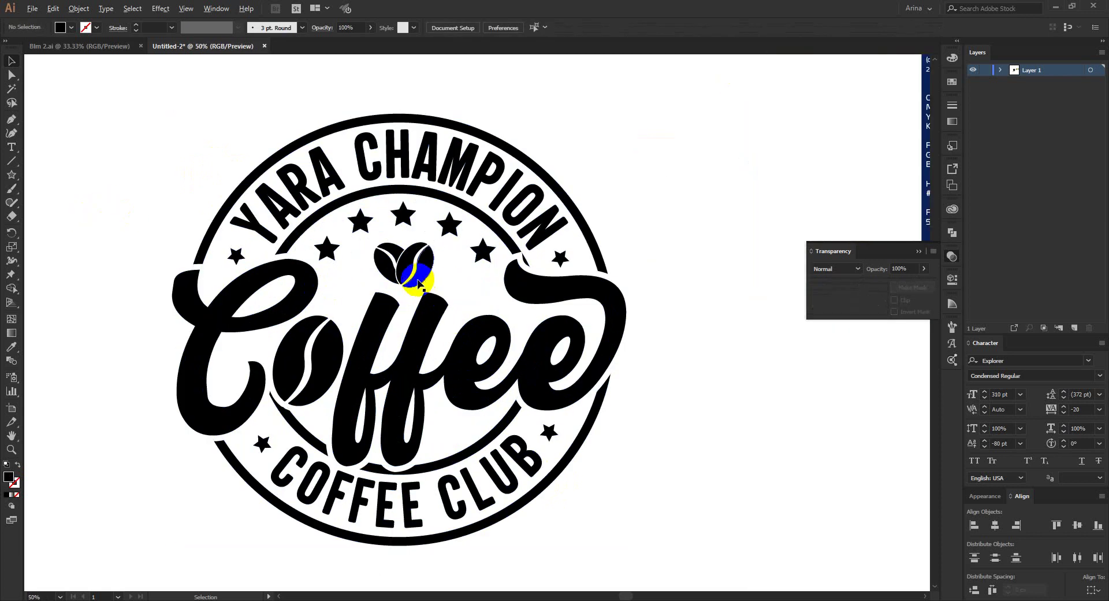
{"action": "scroll", "coordinate": [405, 270], "scroll_direction": "up", "scroll_amount": 3}
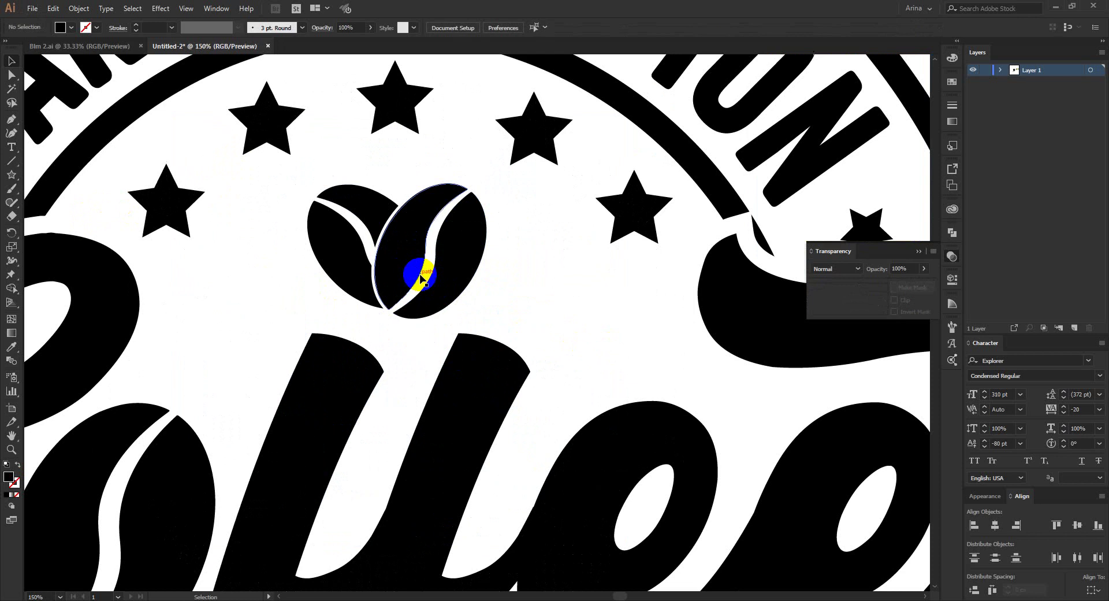
{"action": "scroll", "coordinate": [422, 271], "scroll_direction": "down", "scroll_amount": 3}
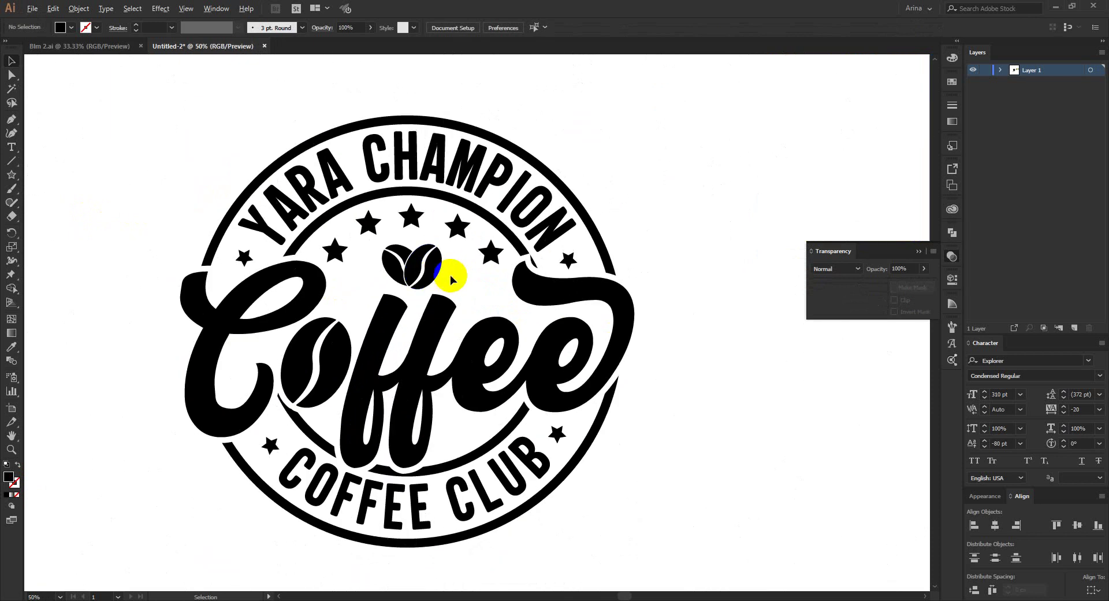
{"action": "scroll", "coordinate": [450, 279], "scroll_direction": "down", "scroll_amount": 1}
{"action": "left_click_drag", "start_coordinate": [223, 143], "coordinate": [664, 536]}
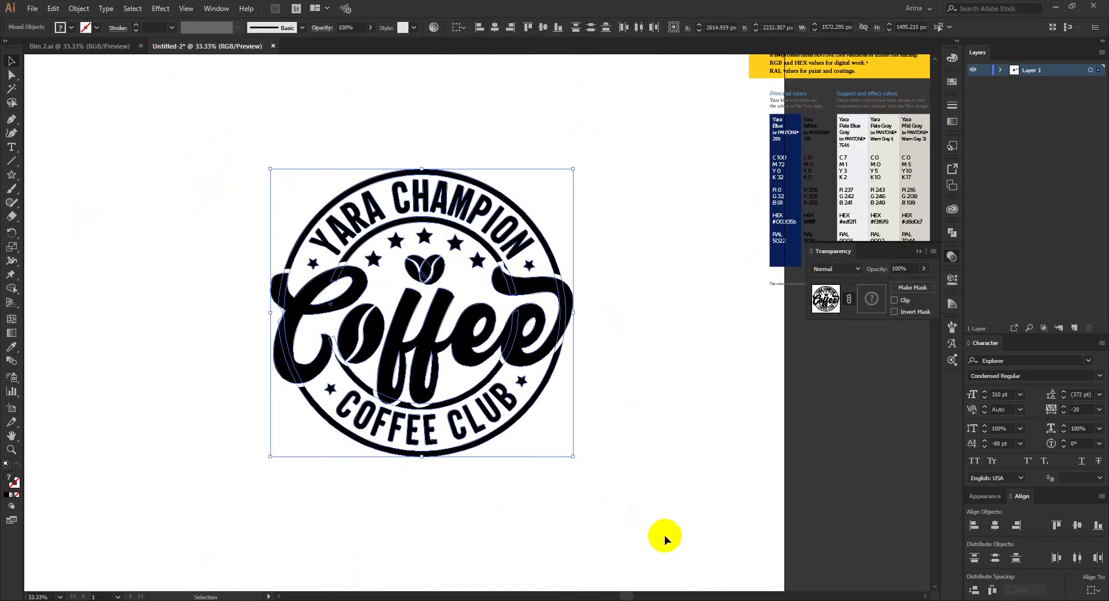
{"action": "left_click", "coordinate": [665, 535]}
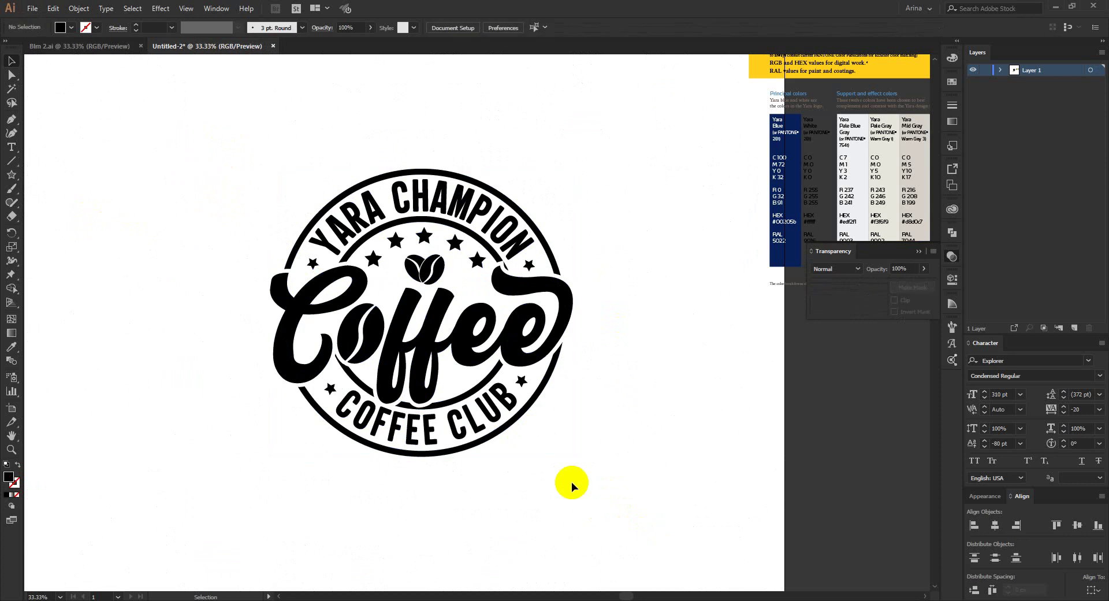
{"action": "left_click_drag", "start_coordinate": [618, 492], "coordinate": [650, 515]}
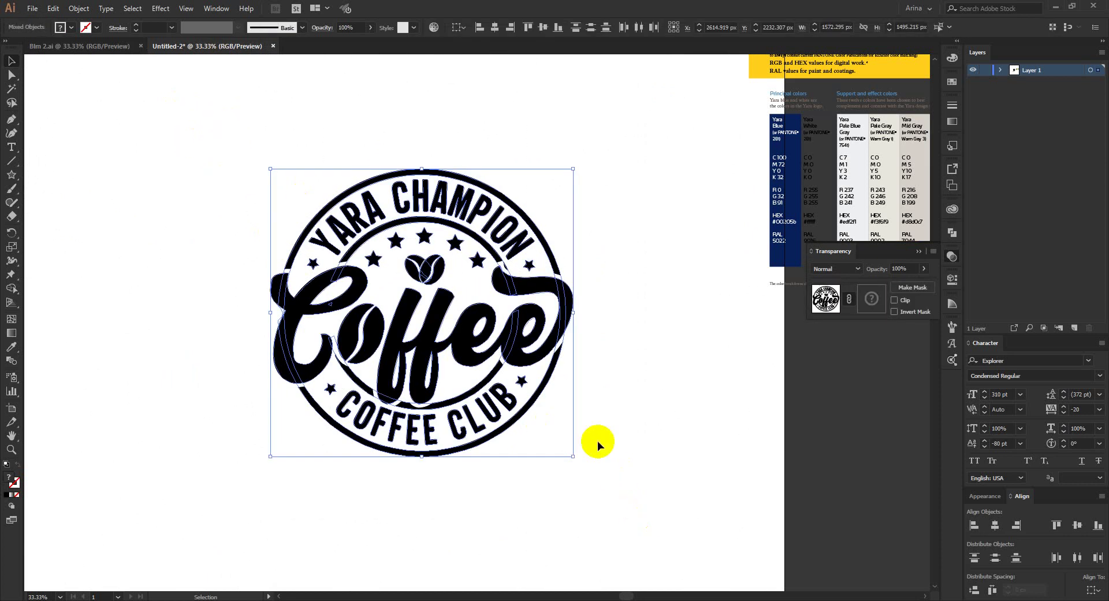
{"action": "left_click", "coordinate": [597, 441]}
- Move the contest brief image onto the artboard beside the badge and read its shirt base colour requirements
{"action": "scroll", "coordinate": [439, 387], "scroll_direction": "down", "scroll_amount": 1}
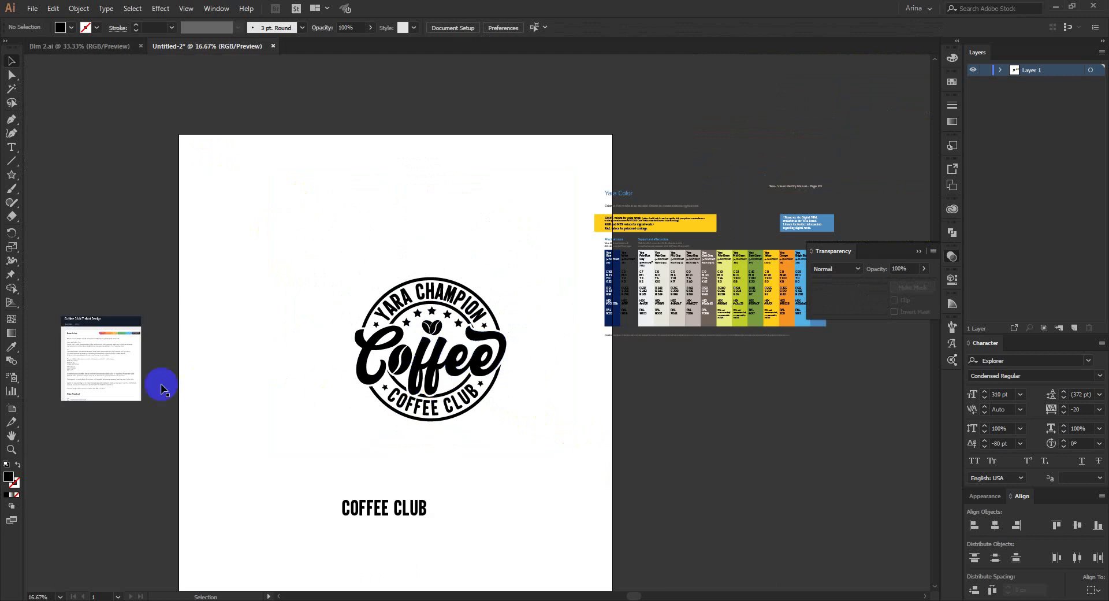
{"action": "left_click_drag", "start_coordinate": [79, 372], "coordinate": [243, 383]}
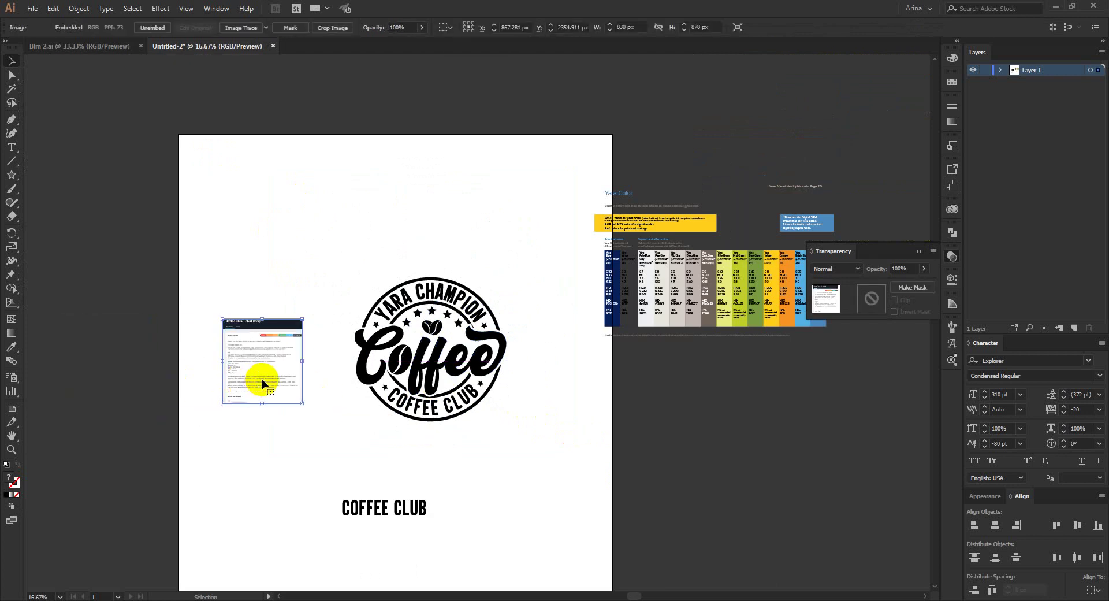
{"action": "scroll", "coordinate": [248, 383], "scroll_direction": "up", "scroll_amount": 5}
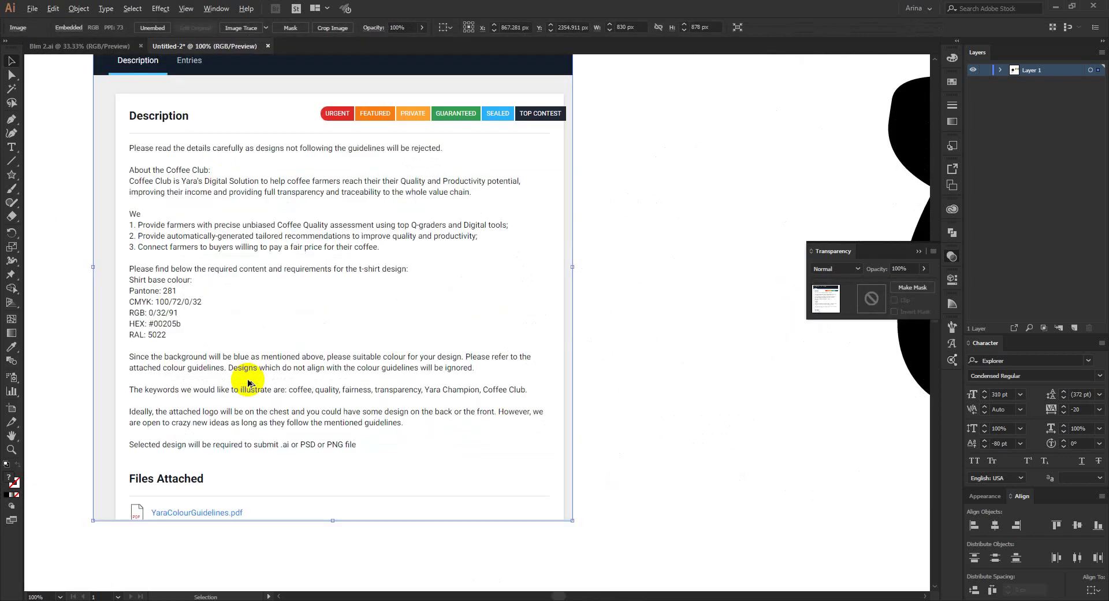
{"action": "scroll", "coordinate": [173, 338], "scroll_direction": "up", "scroll_amount": 1}
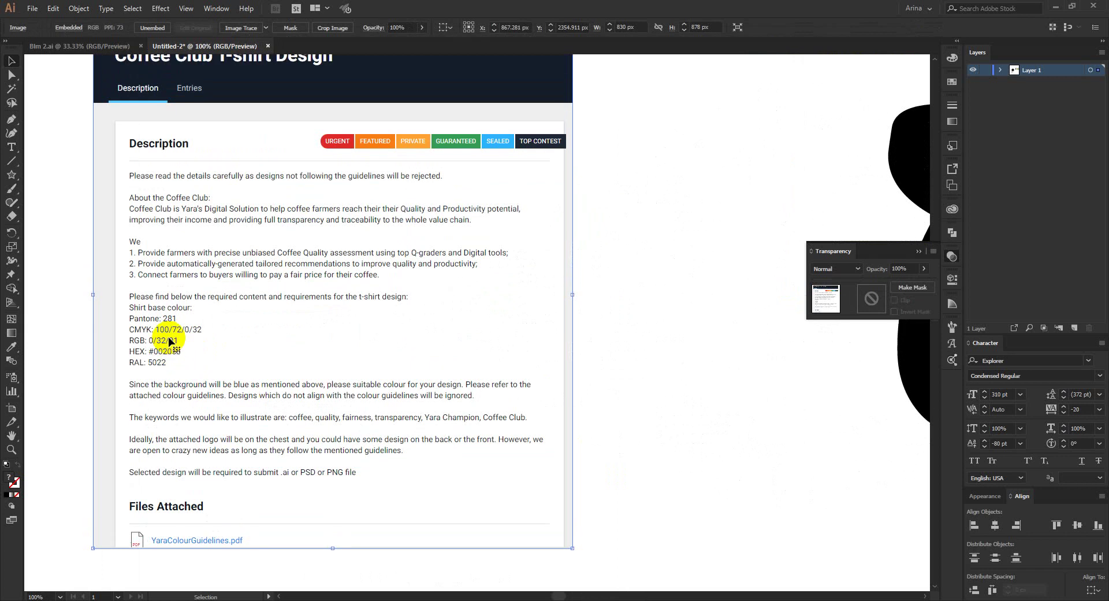
{"action": "scroll", "coordinate": [170, 340], "scroll_direction": "up", "scroll_amount": 1}
{"action": "scroll", "coordinate": [171, 340], "scroll_direction": "up", "scroll_amount": 1}
{"action": "scroll", "coordinate": [170, 341], "scroll_direction": "down", "scroll_amount": 1}
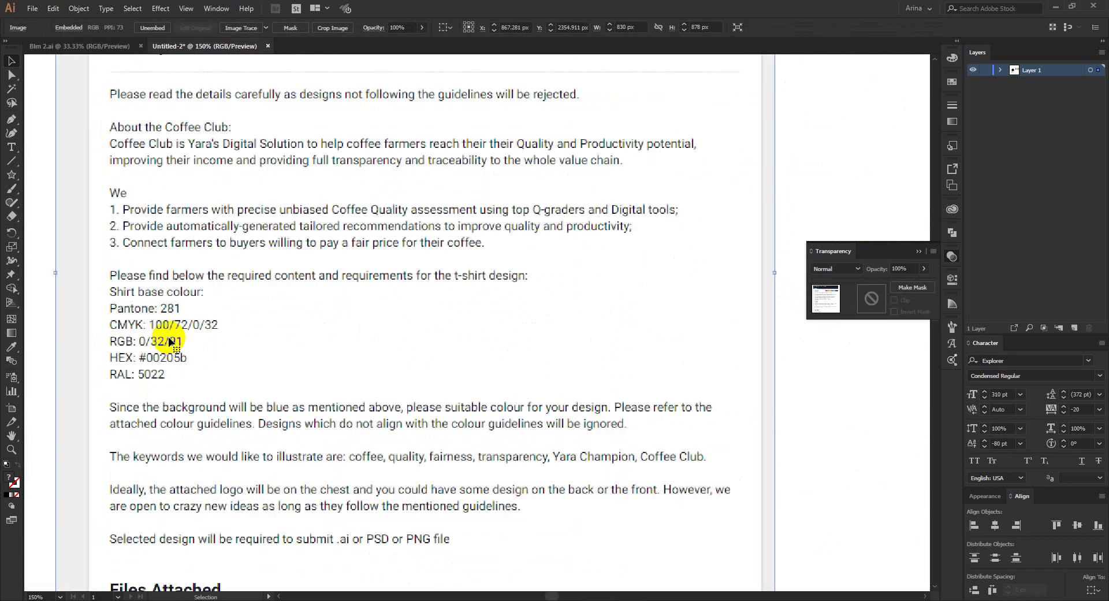
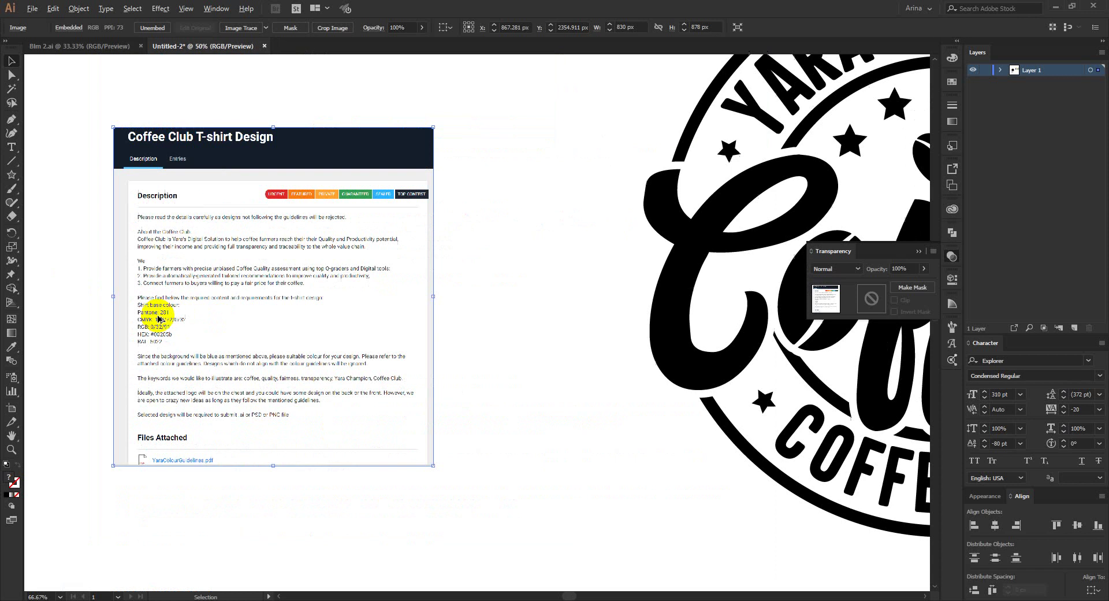
- Draw a square about 996 px wide beside the colour guide and fill it with the sampled Yara Blue
{"action": "scroll", "coordinate": [197, 326], "scroll_direction": "down", "scroll_amount": 5}
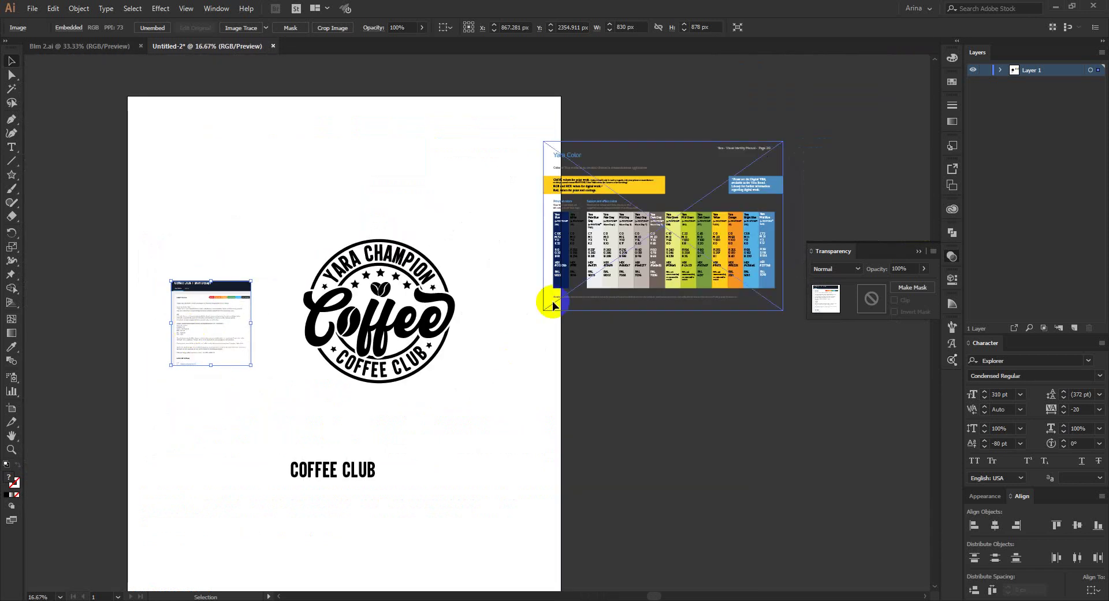
{"action": "scroll", "coordinate": [561, 272], "scroll_direction": "up", "scroll_amount": 1}
{"action": "scroll", "coordinate": [562, 273], "scroll_direction": "up", "scroll_amount": 4}
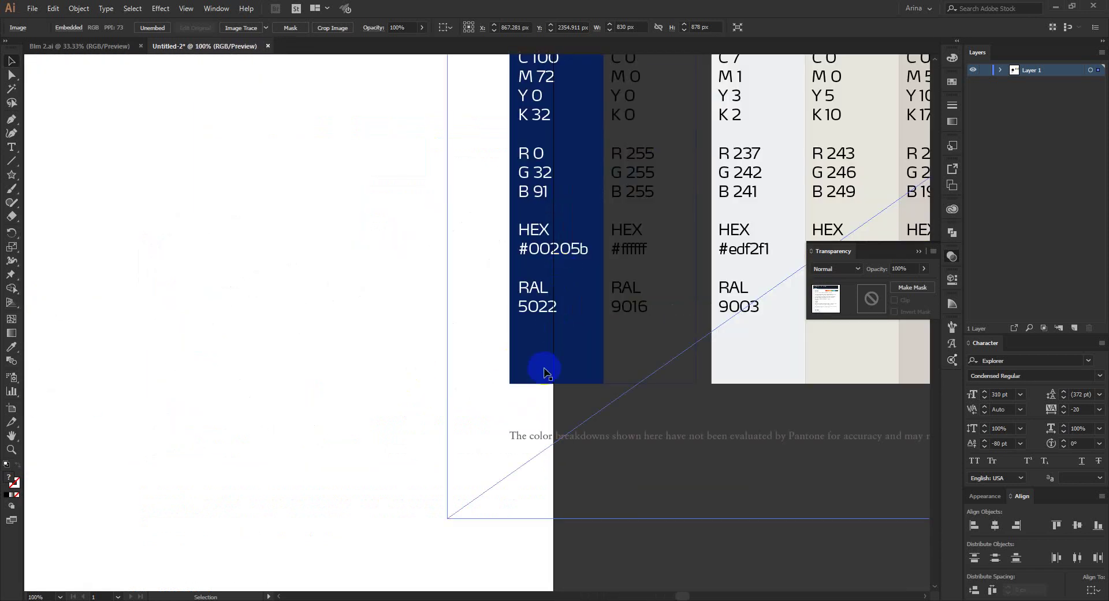
{"action": "scroll", "coordinate": [546, 373], "scroll_direction": "up", "scroll_amount": 3}
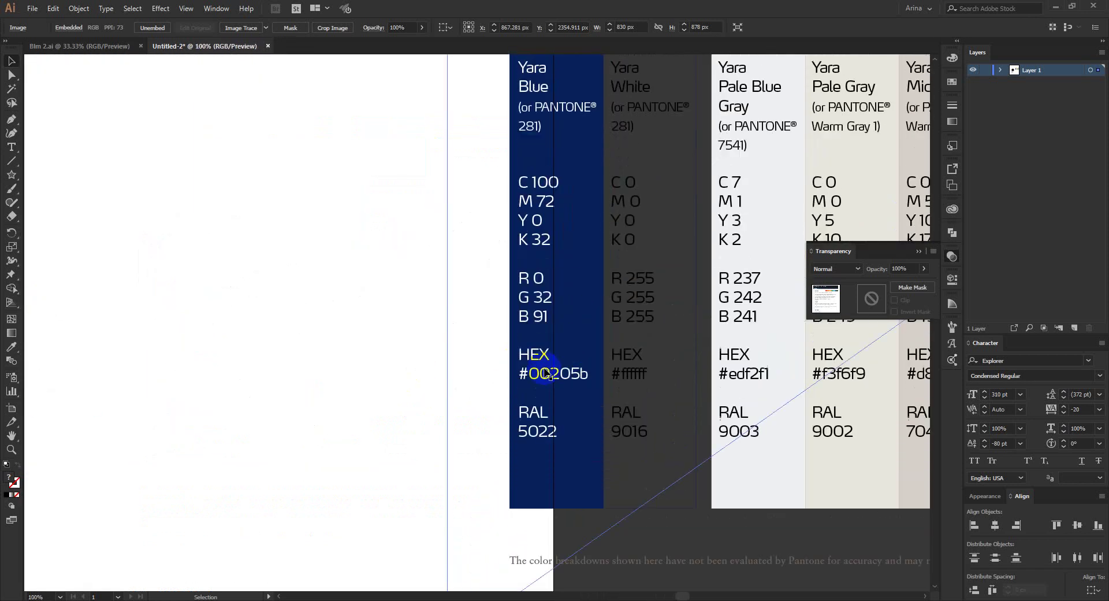
{"action": "scroll", "coordinate": [546, 372], "scroll_direction": "up", "scroll_amount": 1}
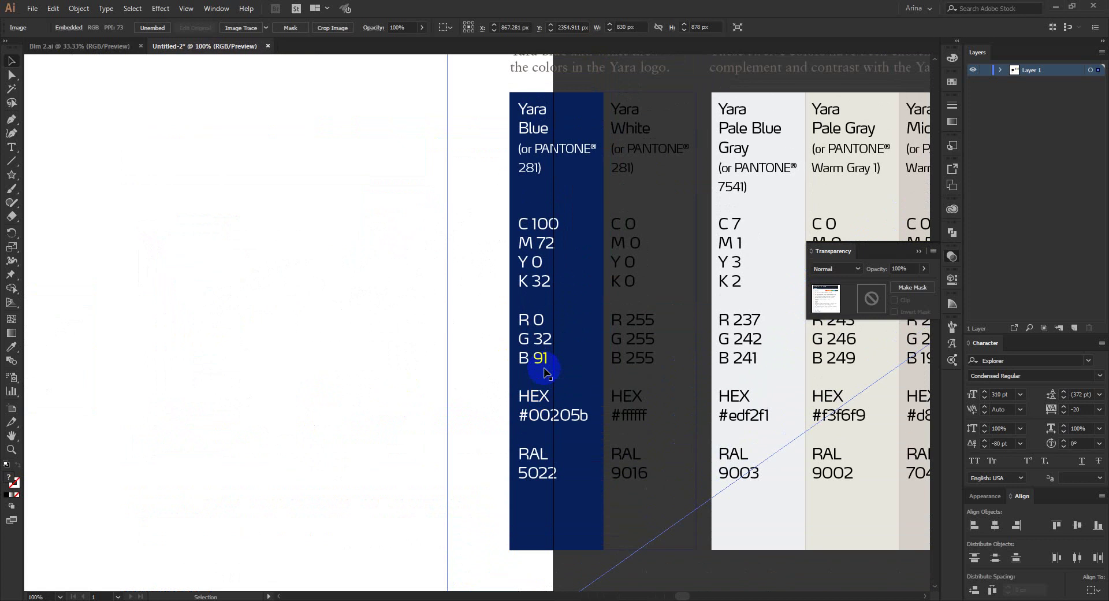
{"action": "scroll", "coordinate": [546, 372], "scroll_direction": "down", "scroll_amount": 1}
{"action": "left_click", "coordinate": [372, 294]}
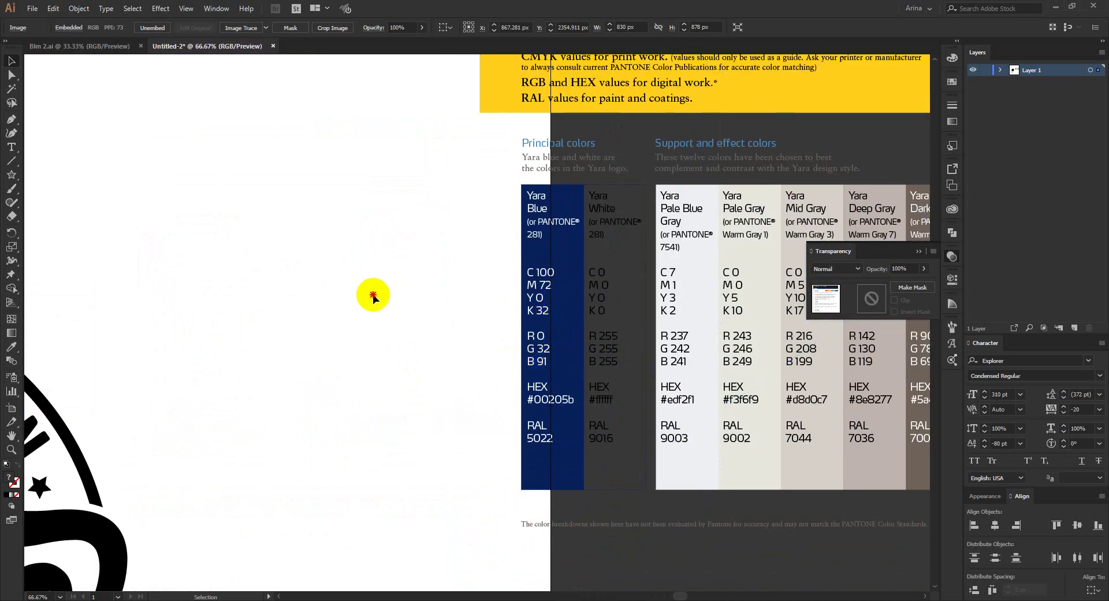
{"action": "left_click_drag", "start_coordinate": [10, 176], "coordinate": [46, 173]}
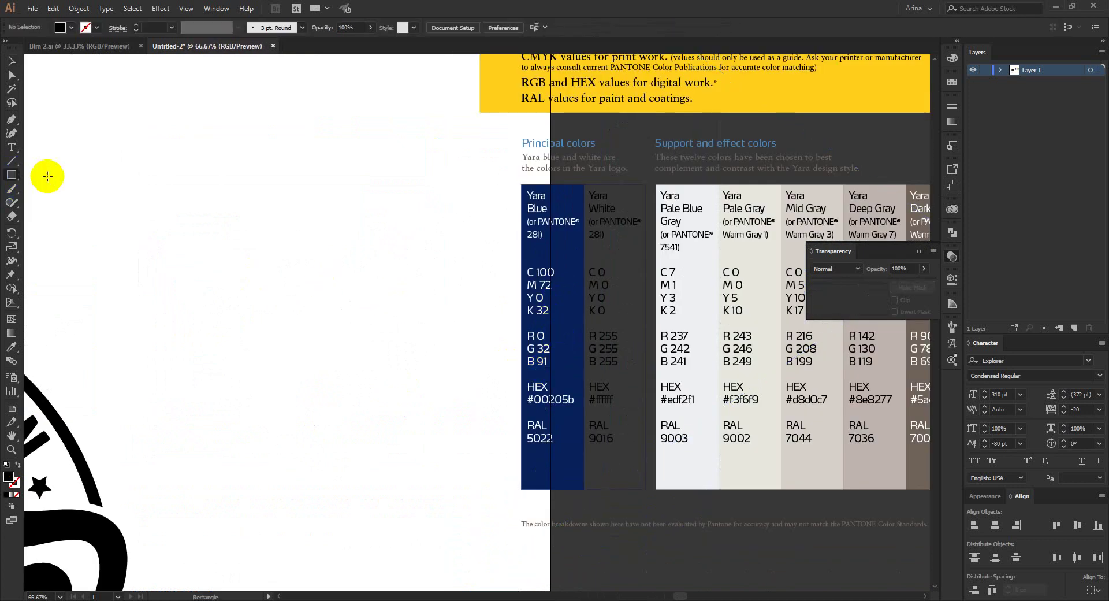
{"action": "left_click_drag", "start_coordinate": [95, 100], "coordinate": [385, 483]}
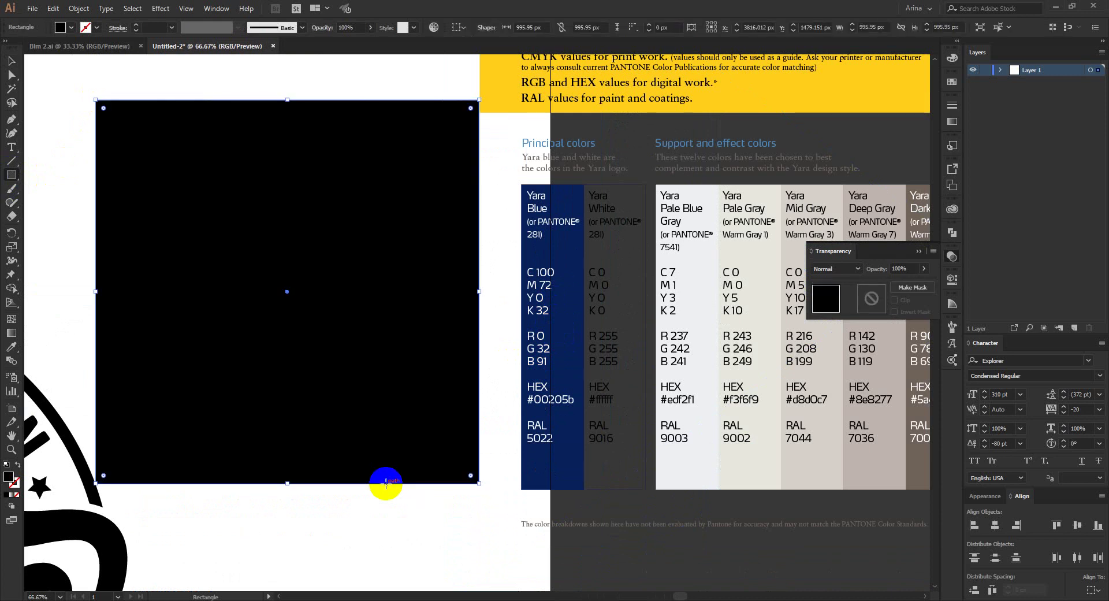
{"action": "key", "text": "i"}
{"action": "left_click", "coordinate": [581, 421]}
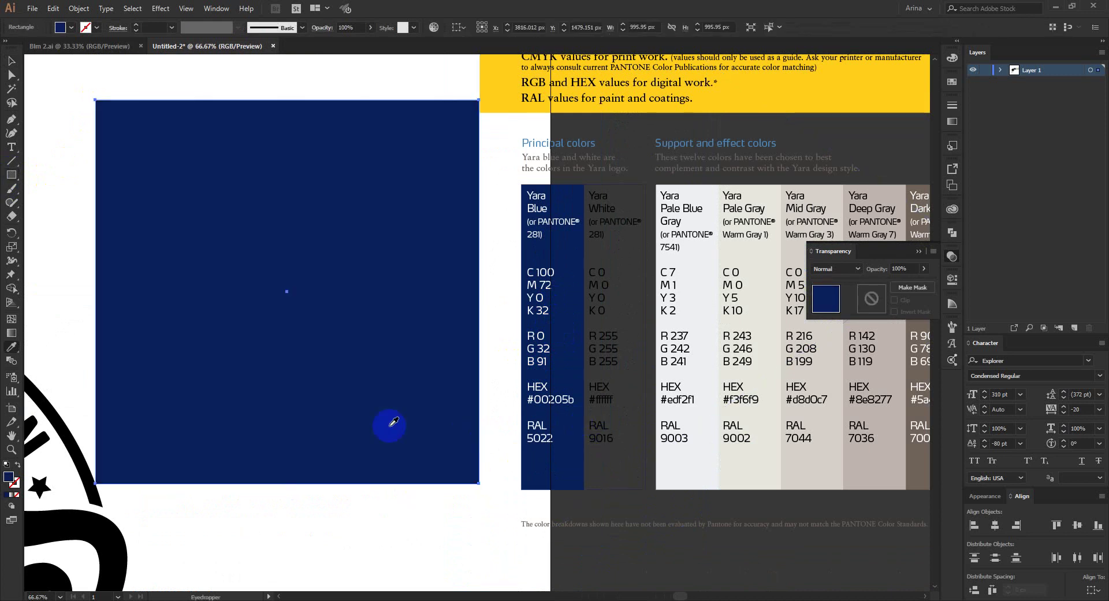
- Reposition the Yara colour guide at the artboard's upper right edge, clear of the badge
{"action": "key", "text": "v"}
{"action": "left_click", "coordinate": [368, 537]}
{"action": "scroll", "coordinate": [534, 391], "scroll_direction": "down", "scroll_amount": 2}
{"action": "scroll", "coordinate": [535, 390], "scroll_direction": "down", "scroll_amount": 1}
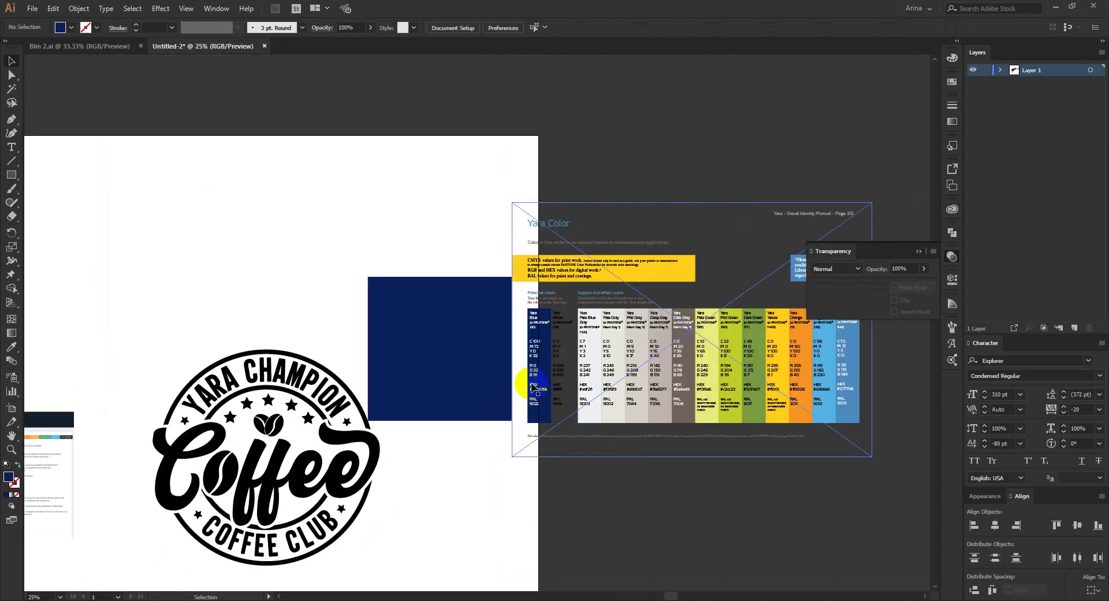
{"action": "left_click_drag", "start_coordinate": [593, 411], "coordinate": [73, 263]}
{"action": "left_click", "coordinate": [390, 239]}
{"action": "scroll", "coordinate": [187, 220], "scroll_direction": "up", "scroll_amount": 1}
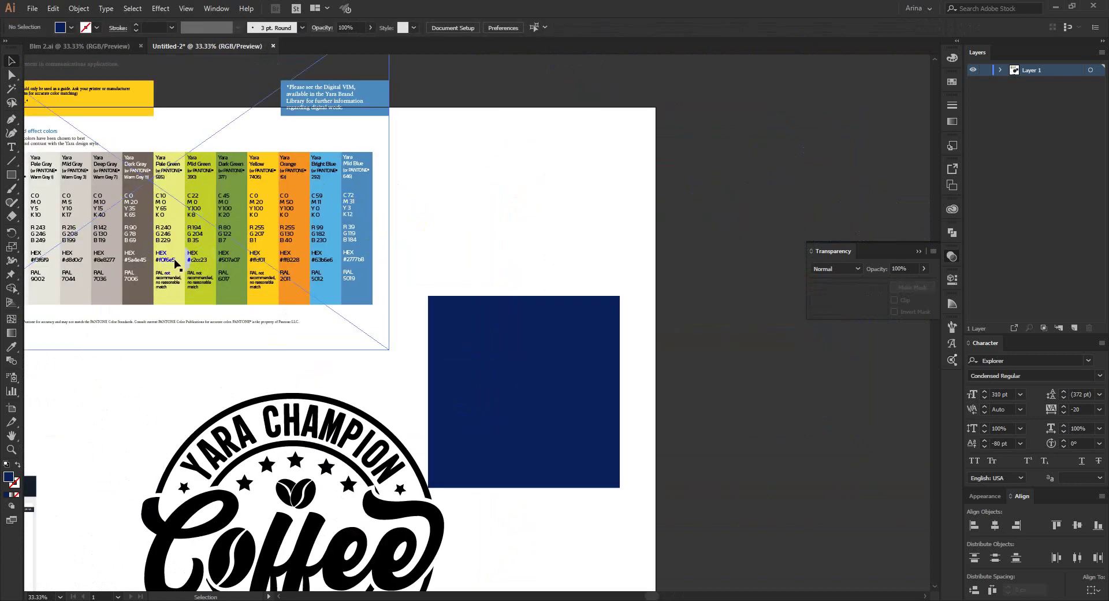
{"action": "scroll", "coordinate": [291, 226], "scroll_direction": "down", "scroll_amount": 1}
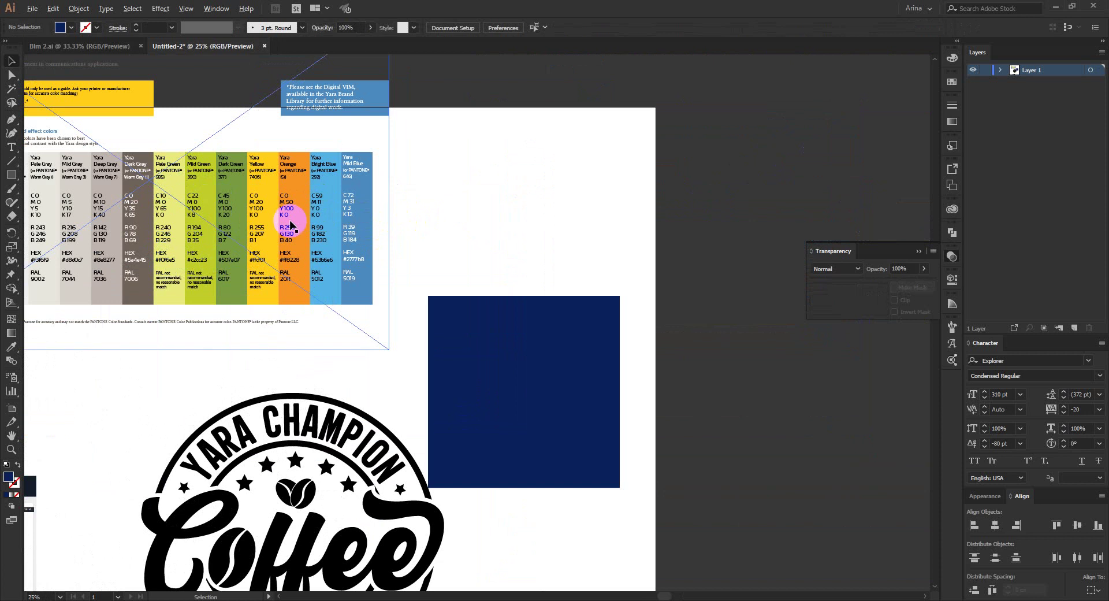
{"action": "scroll", "coordinate": [249, 228], "scroll_direction": "up", "scroll_amount": 1}
{"action": "scroll", "coordinate": [251, 229], "scroll_direction": "down", "scroll_amount": 1}
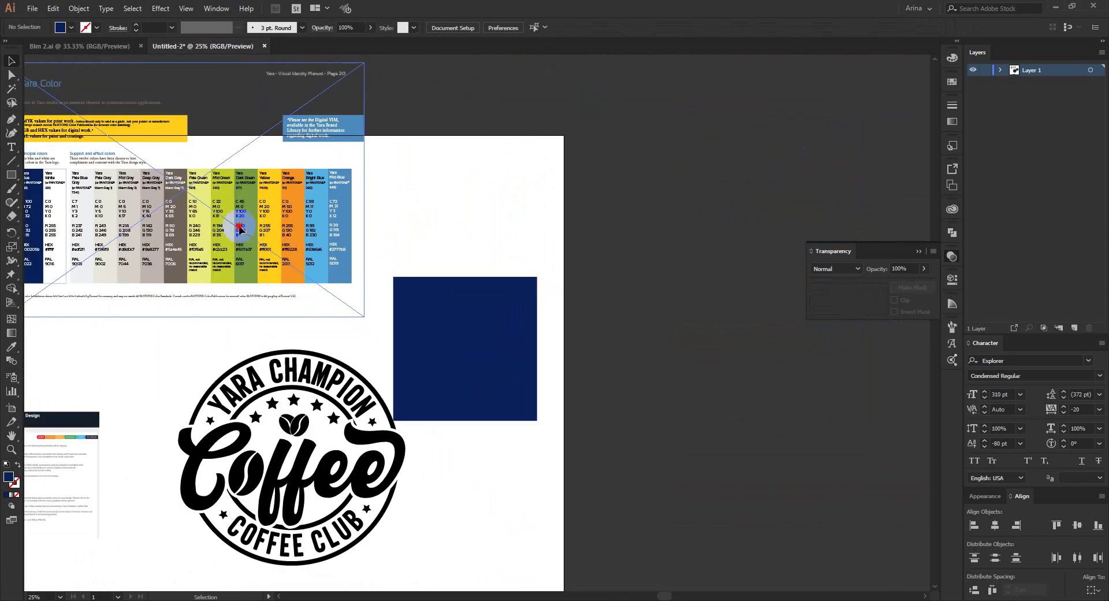
{"action": "left_click_drag", "start_coordinate": [241, 230], "coordinate": [730, 296]}
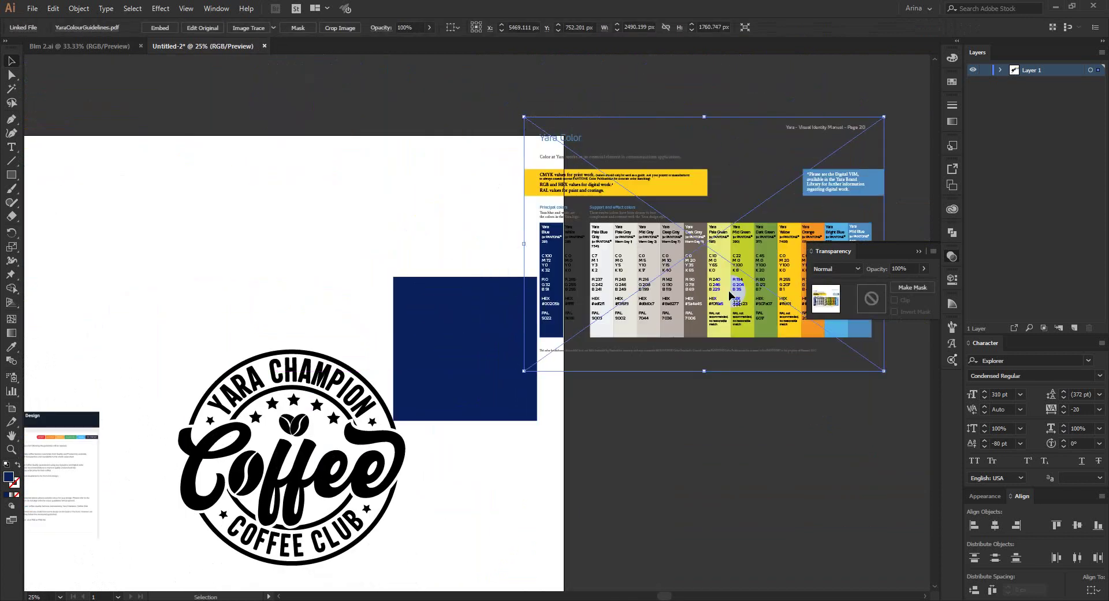
- Delete the contest brief image and the spare COFFEE CLUB text below the badge
{"action": "scroll", "coordinate": [575, 318], "scroll_direction": "down", "scroll_amount": 1}
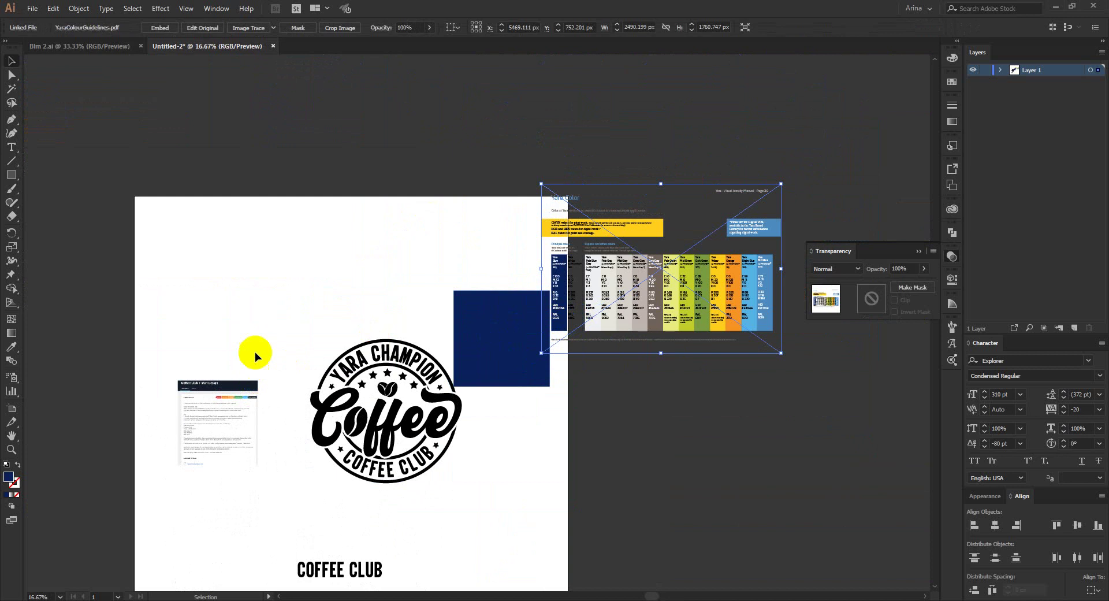
{"action": "left_click", "coordinate": [225, 451]}
{"action": "key", "text": "Delete"}
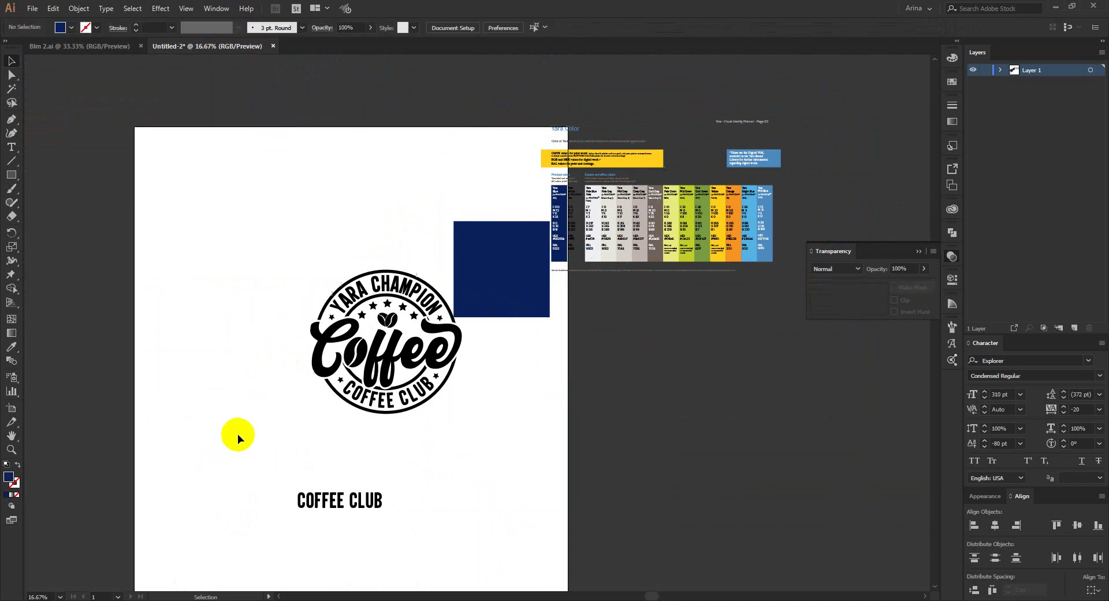
{"action": "scroll", "coordinate": [237, 435], "scroll_direction": "down", "scroll_amount": 1}
{"action": "left_click_drag", "start_coordinate": [282, 393], "coordinate": [484, 505]}
{"action": "key", "text": "Delete"}
- Clear the artboard by moving the blue square off its right side and the badge off its left side
{"action": "left_click_drag", "start_coordinate": [447, 257], "coordinate": [553, 395]}
{"action": "left_click_drag", "start_coordinate": [284, 219], "coordinate": [450, 416]}
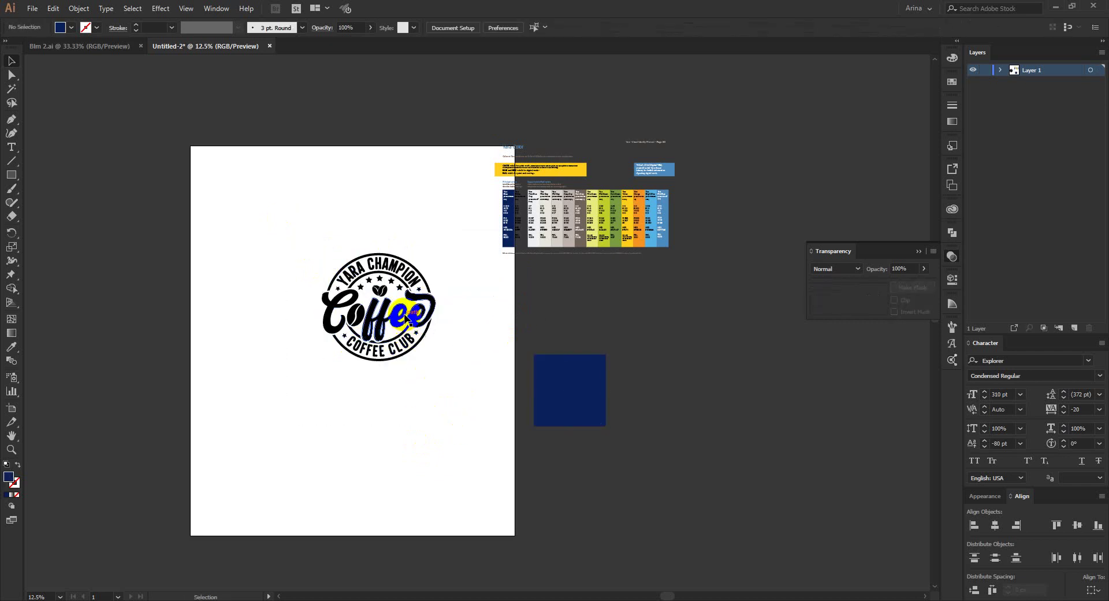
{"action": "left_click_drag", "start_coordinate": [420, 315], "coordinate": [102, 393]}
{"action": "left_click", "coordinate": [289, 444]}
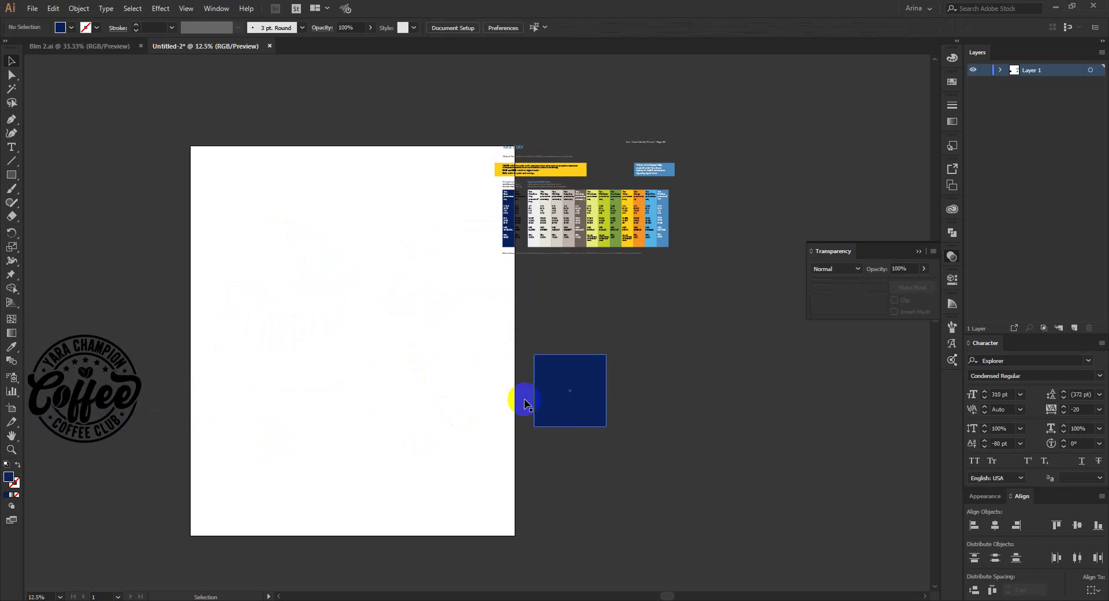
- Place the blue square in the artboard's upper left corner and enlarge it proportionally to about 1485 px
{"action": "left_click_drag", "start_coordinate": [564, 394], "coordinate": [234, 198]}
{"action": "left_click", "coordinate": [273, 231]}
{"action": "left_click", "coordinate": [274, 231]}
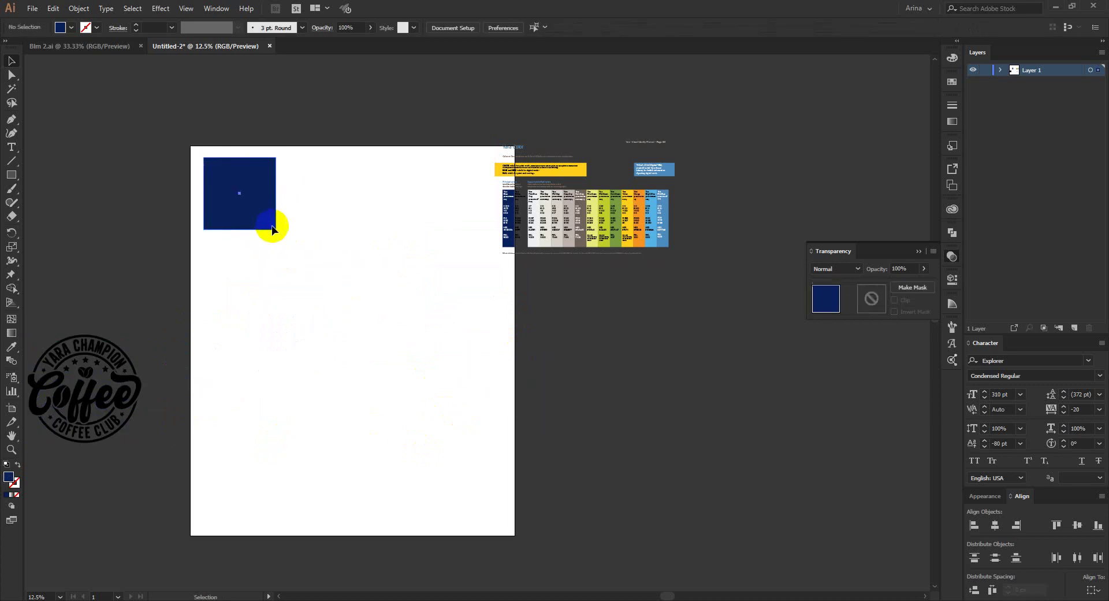
{"action": "left_click_drag", "start_coordinate": [275, 230], "coordinate": [311, 287]}
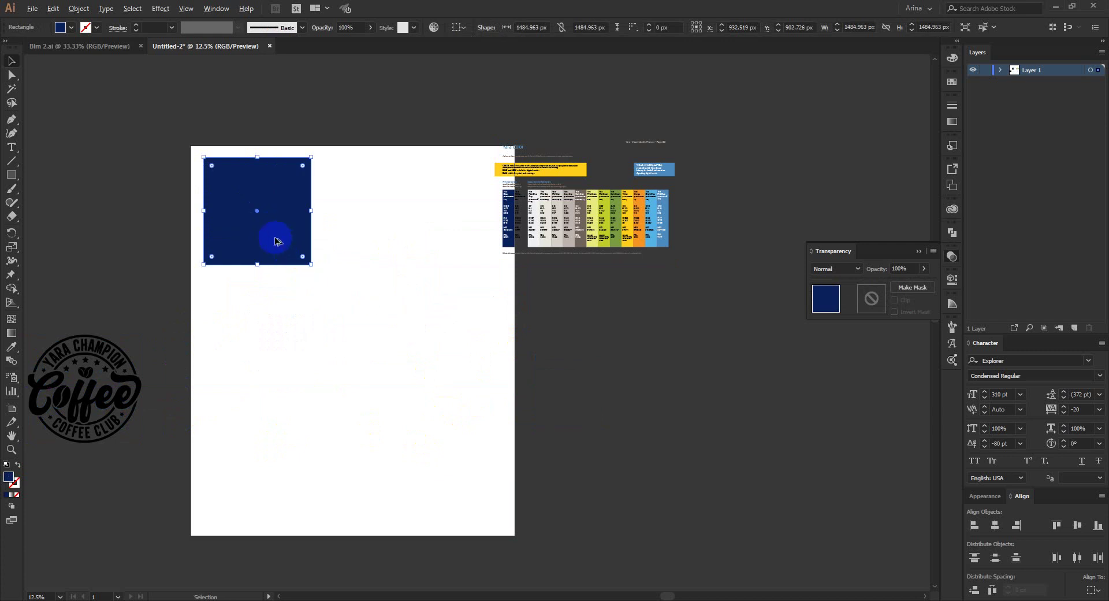
- Duplicate the blue square into an evenly spaced row of three and scale the row so each square is about 1321 px wide
{"action": "left_click_drag", "start_coordinate": [275, 239], "coordinate": [389, 240]}
{"action": "key", "text": "ctrl+d"}
{"action": "left_click_drag", "start_coordinate": [470, 304], "coordinate": [288, 225]}
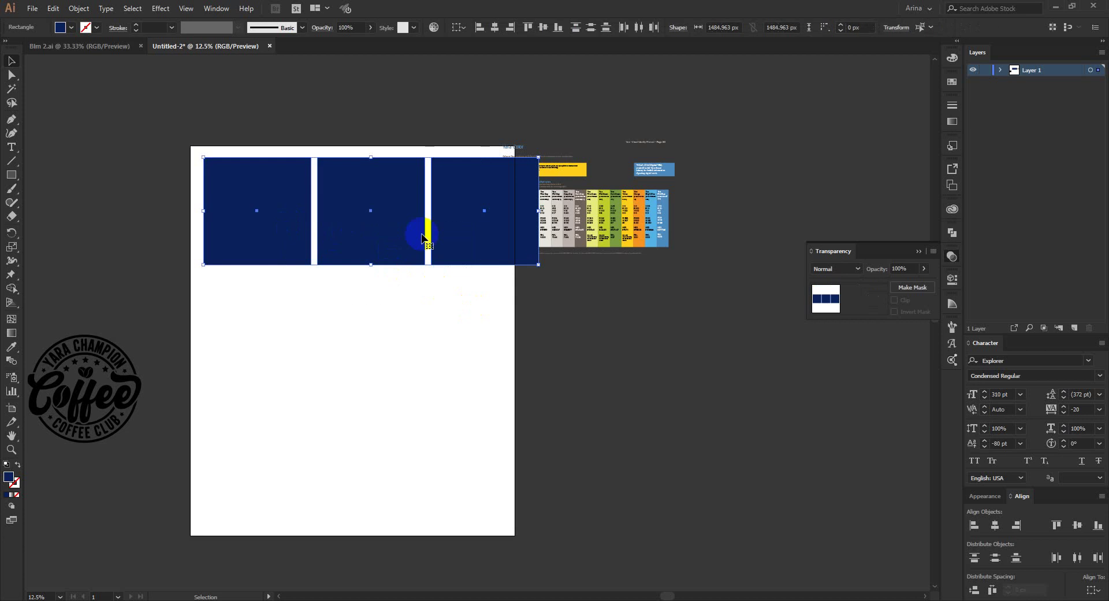
{"action": "left_click_drag", "start_coordinate": [538, 211], "coordinate": [501, 210]}
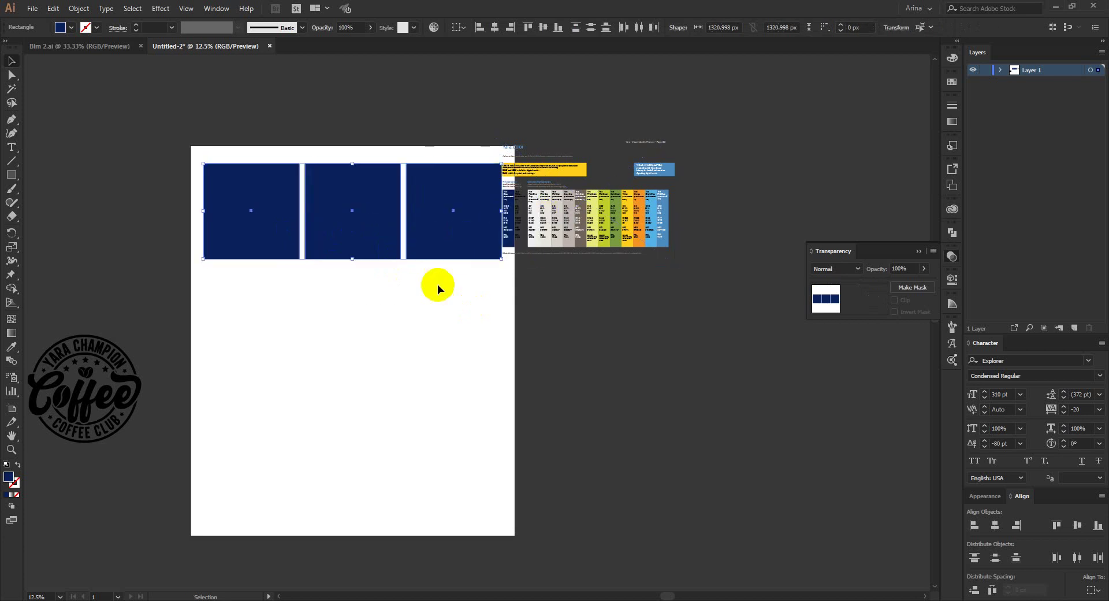
- Copy the row of squares down twice to form a three-by-three grid, and move the colour guide completely off the artboard
{"action": "left_click_drag", "start_coordinate": [435, 248], "coordinate": [432, 349]}
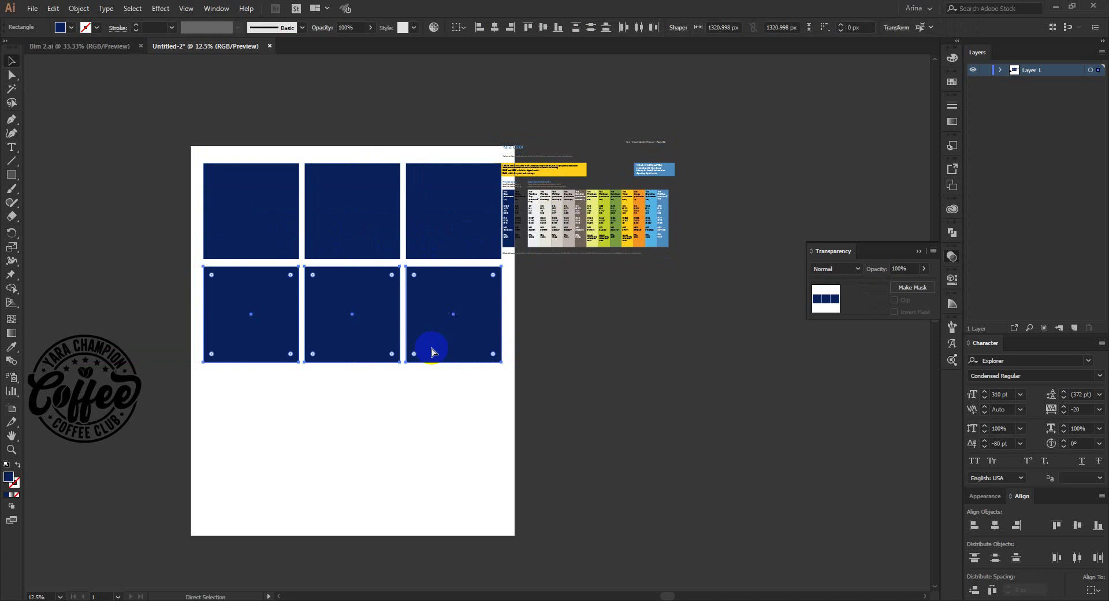
{"action": "key", "text": "ctrl+d"}
{"action": "left_click", "coordinate": [545, 445]}
{"action": "left_click_drag", "start_coordinate": [549, 257], "coordinate": [585, 279]}
{"action": "left_click_drag", "start_coordinate": [196, 151], "coordinate": [518, 485]}
{"action": "left_click", "coordinate": [132, 460]}
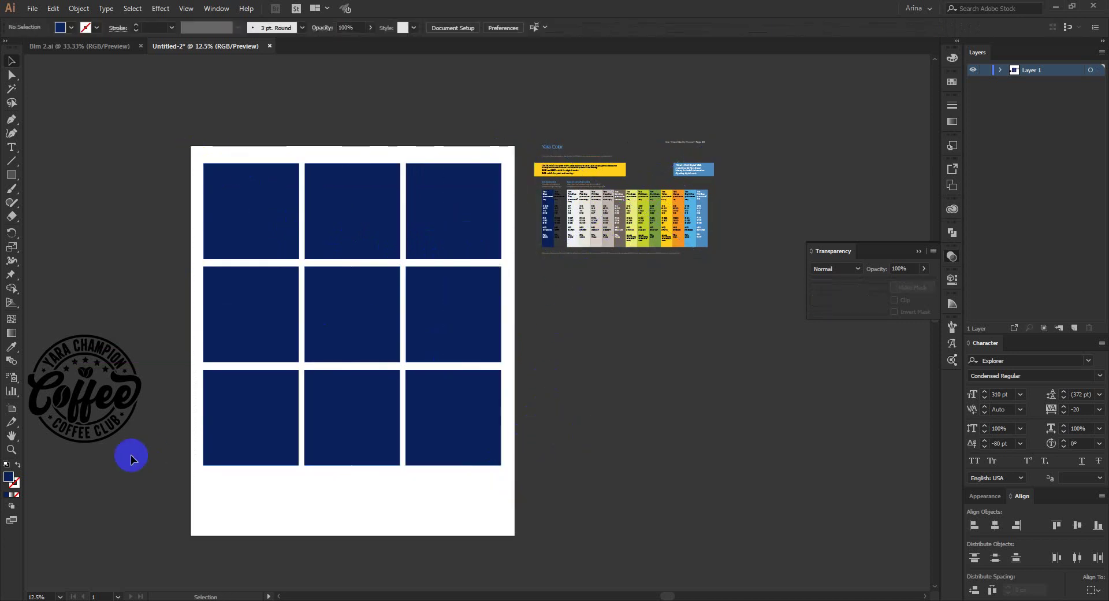
- Move the black badge to the artboard's right side and place a reduced copy about 1003 px wide in the grid's first square
{"action": "left_click_drag", "start_coordinate": [75, 378], "coordinate": [612, 394]}
{"action": "left_click", "coordinate": [554, 319]}
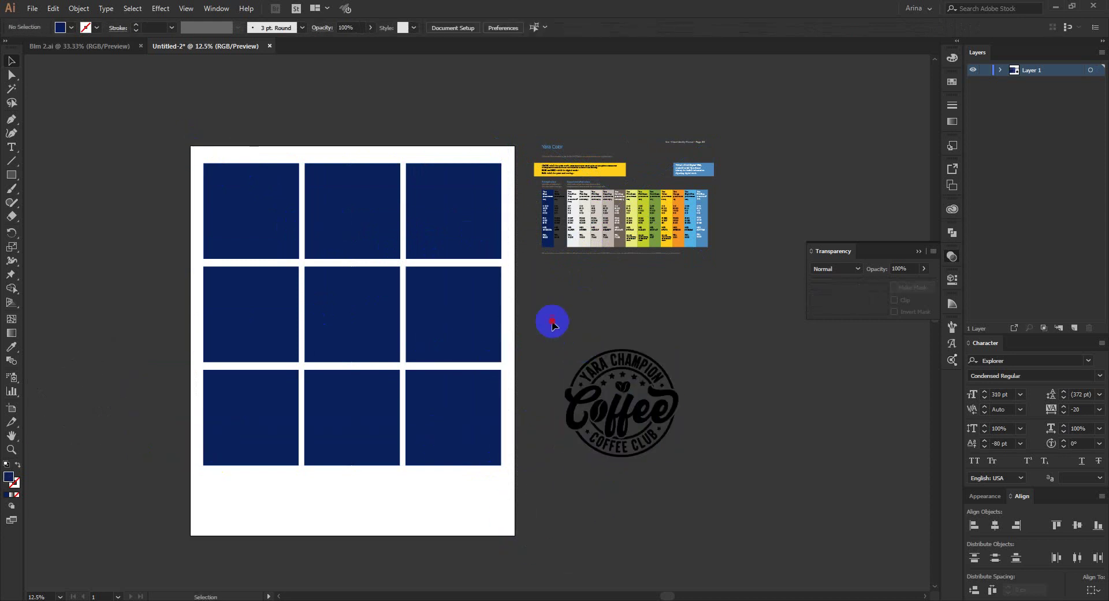
{"action": "left_click_drag", "start_coordinate": [553, 322], "coordinate": [712, 492]}
{"action": "left_click_drag", "start_coordinate": [649, 414], "coordinate": [288, 211]}
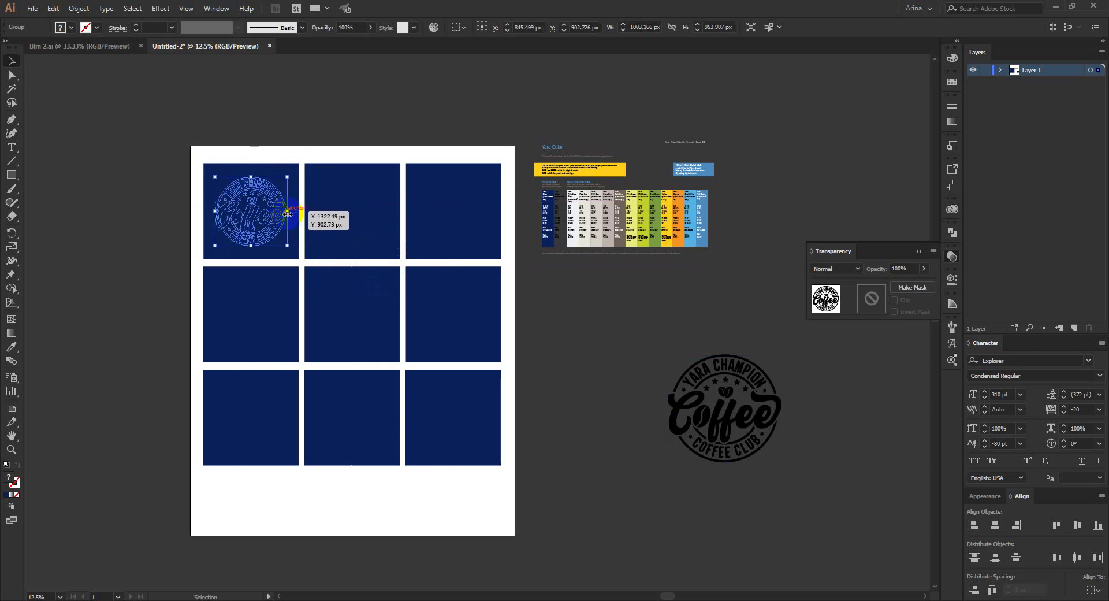
- Fill the badge copy in the first blue square with white
{"action": "scroll", "coordinate": [254, 210], "scroll_direction": "up", "scroll_amount": 2}
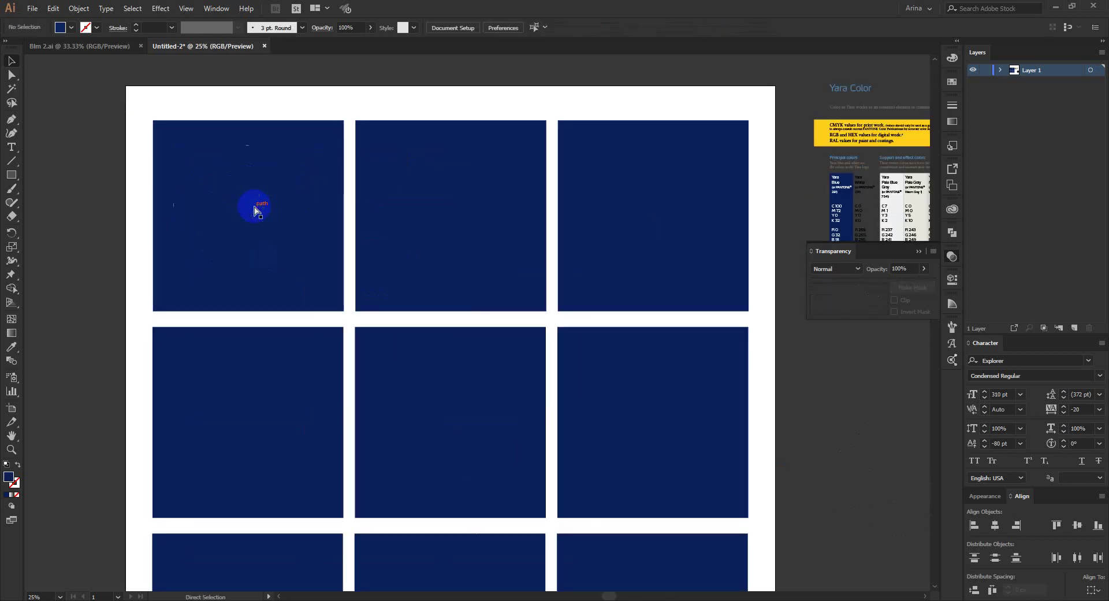
{"action": "left_click", "coordinate": [67, 26]}
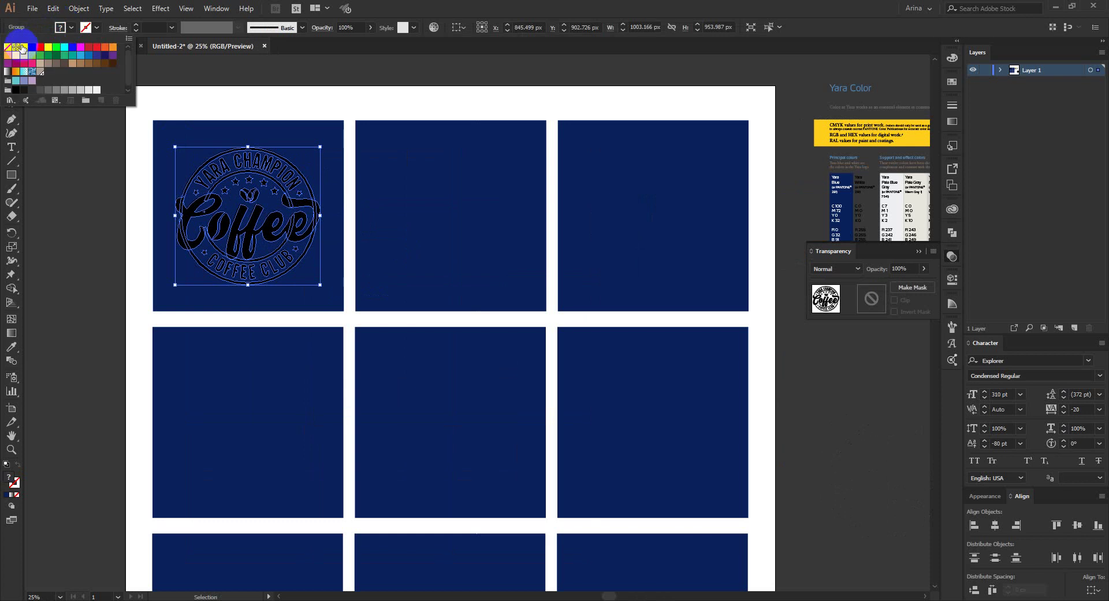
{"action": "left_click", "coordinate": [21, 47]}
{"action": "left_click", "coordinate": [87, 232]}
{"action": "left_click", "coordinate": [87, 233]}
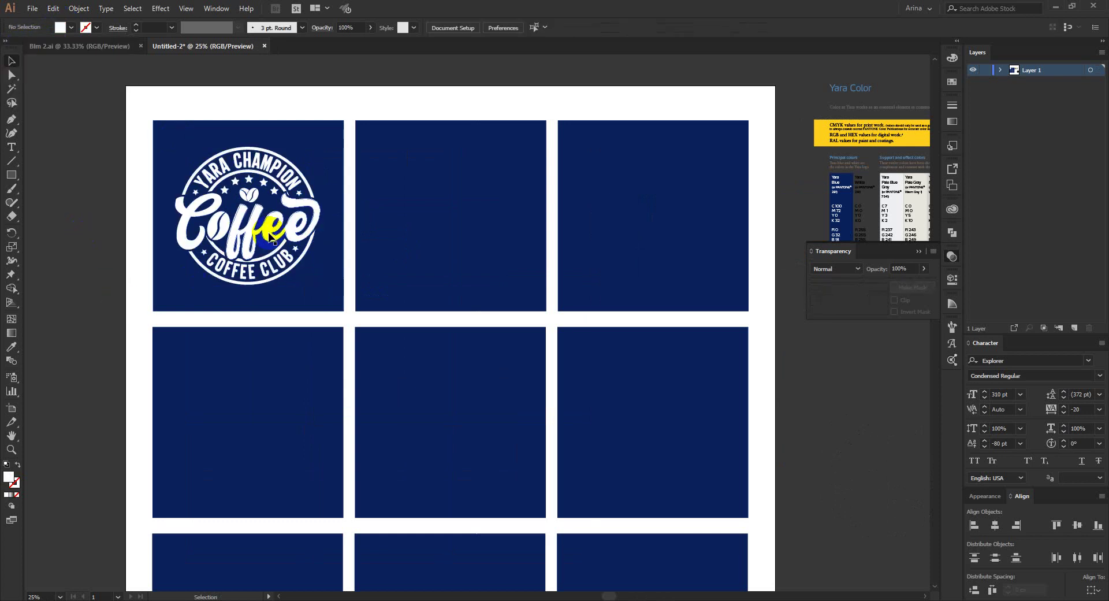
- Duplicate the white badge onto the second and third squares of the top row at equal spacing
{"action": "left_click_drag", "start_coordinate": [270, 237], "coordinate": [474, 229]}
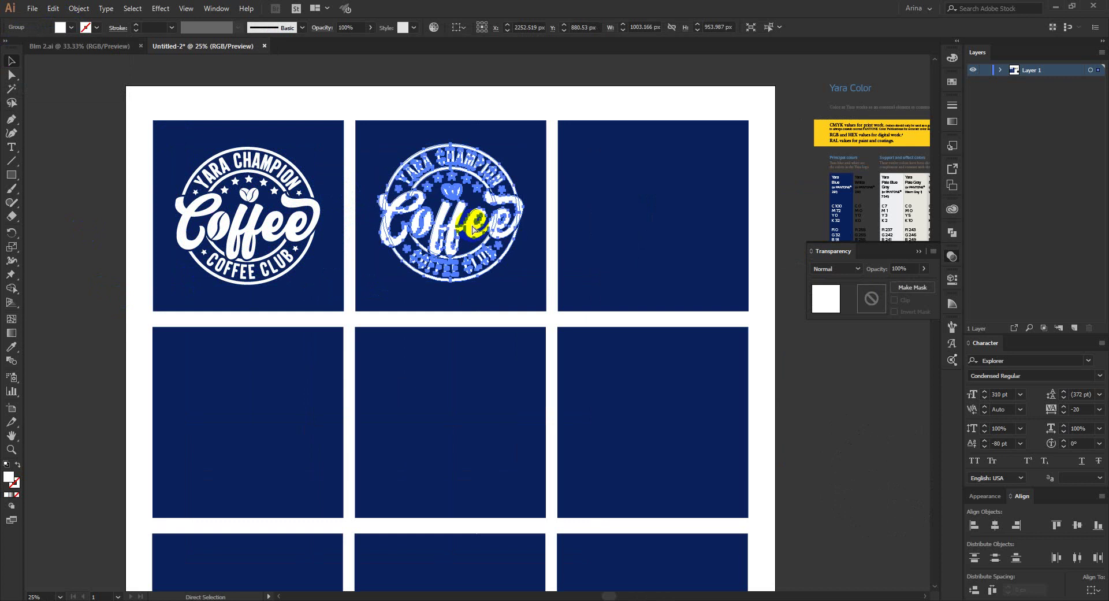
{"action": "key", "text": "ctrl+d"}
{"action": "scroll", "coordinate": [474, 230], "scroll_direction": "down", "scroll_amount": 2}
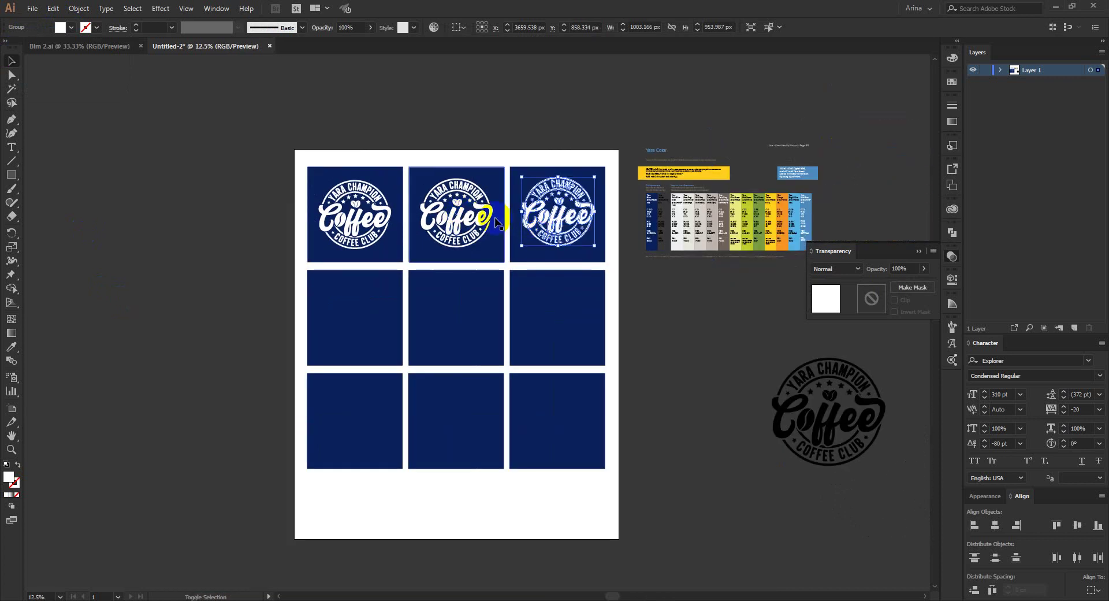
- Copy the top row's three white badges onto the squares of the middle and bottom rows
{"action": "left_click", "coordinate": [495, 222], "text": "shift"}
{"action": "left_click", "coordinate": [379, 228], "text": "shift"}
{"action": "left_click_drag", "start_coordinate": [380, 232], "coordinate": [382, 331]}
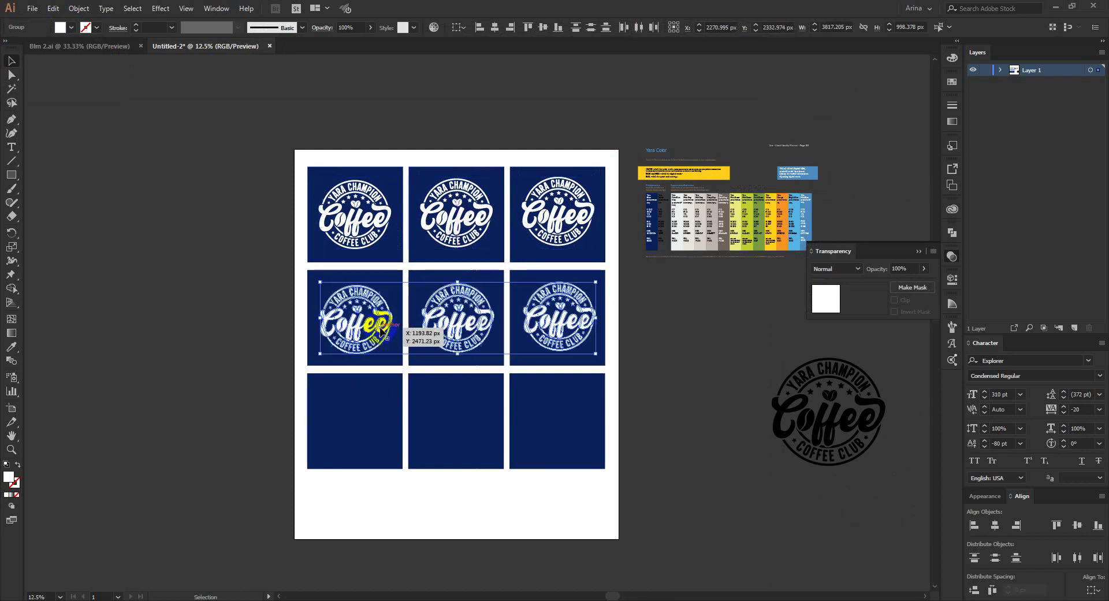
{"action": "key", "text": "ctrl+d"}
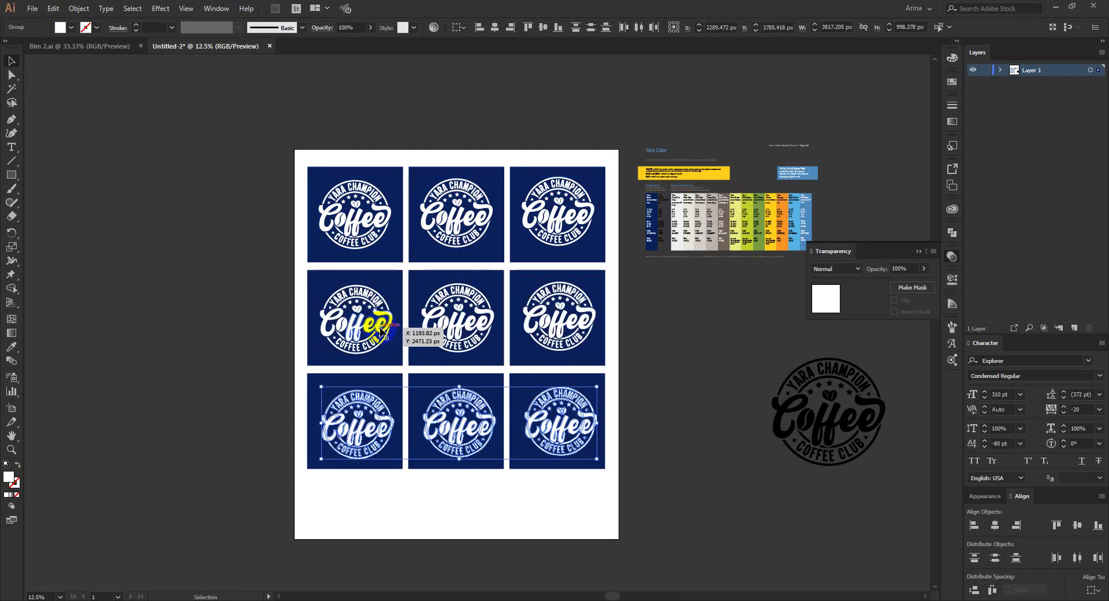
{"action": "left_click", "coordinate": [669, 413]}
- Recolour the top row's second badge Yara Pale Green and its third badge Yara Mid Green, sampled from the colour guide
{"action": "scroll", "coordinate": [575, 264], "scroll_direction": "up", "scroll_amount": 1}
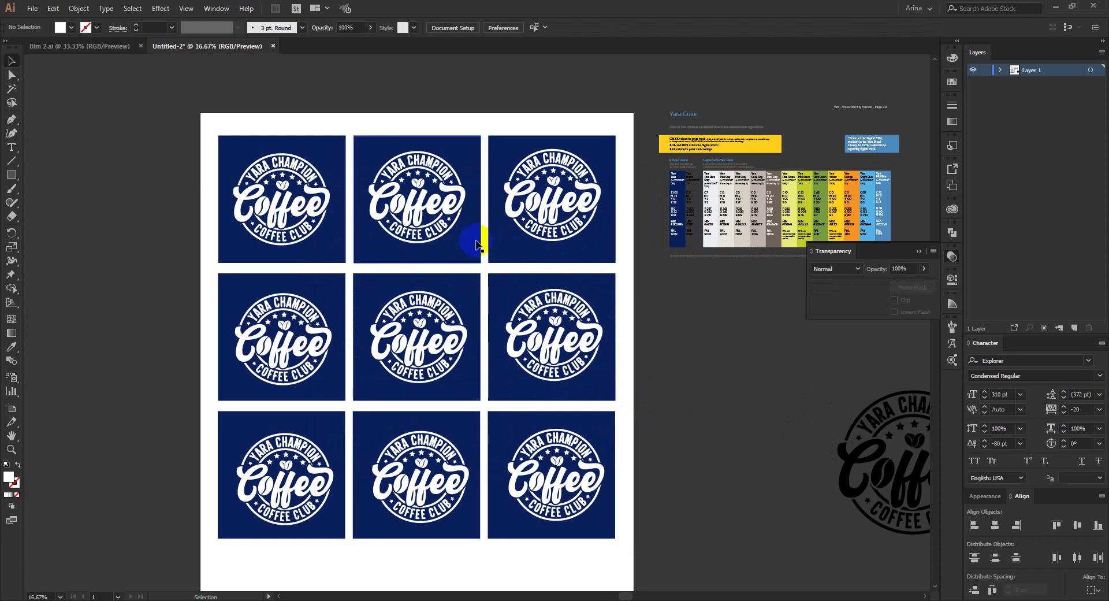
{"action": "left_click_drag", "start_coordinate": [491, 235], "coordinate": [437, 224]}
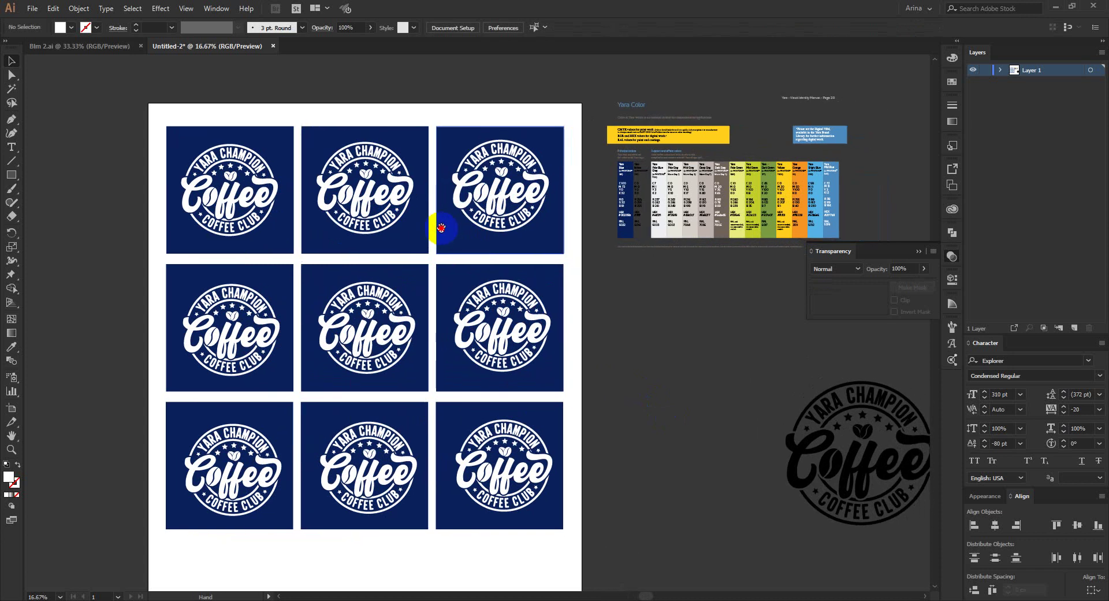
{"action": "left_click", "coordinate": [399, 202]}
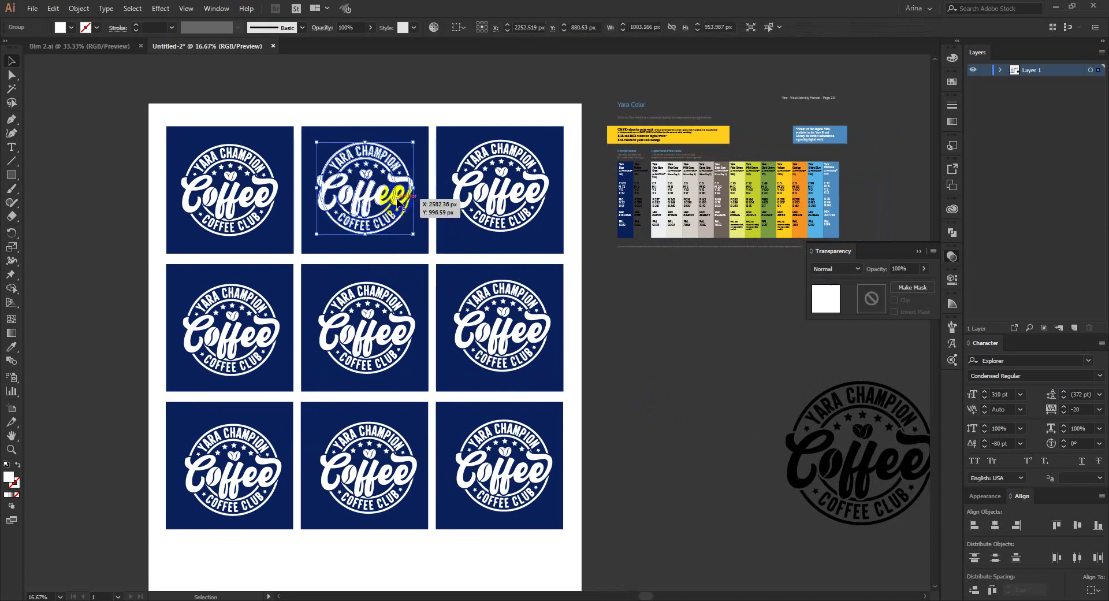
{"action": "key", "text": "i"}
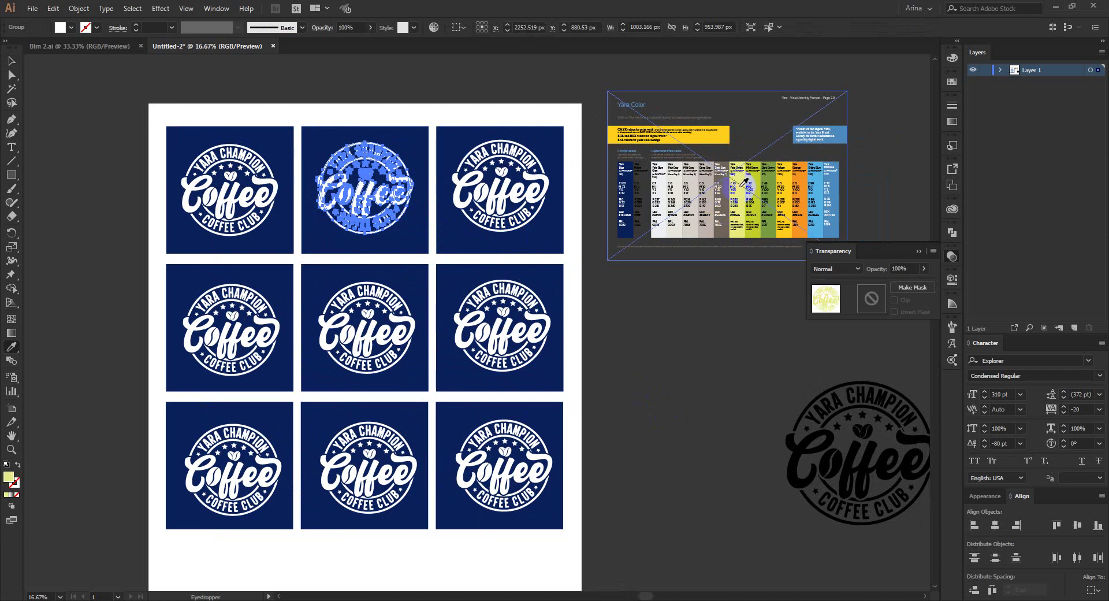
{"action": "left_click", "coordinate": [745, 182]}
{"action": "left_click", "coordinate": [509, 203], "text": "ctrl"}
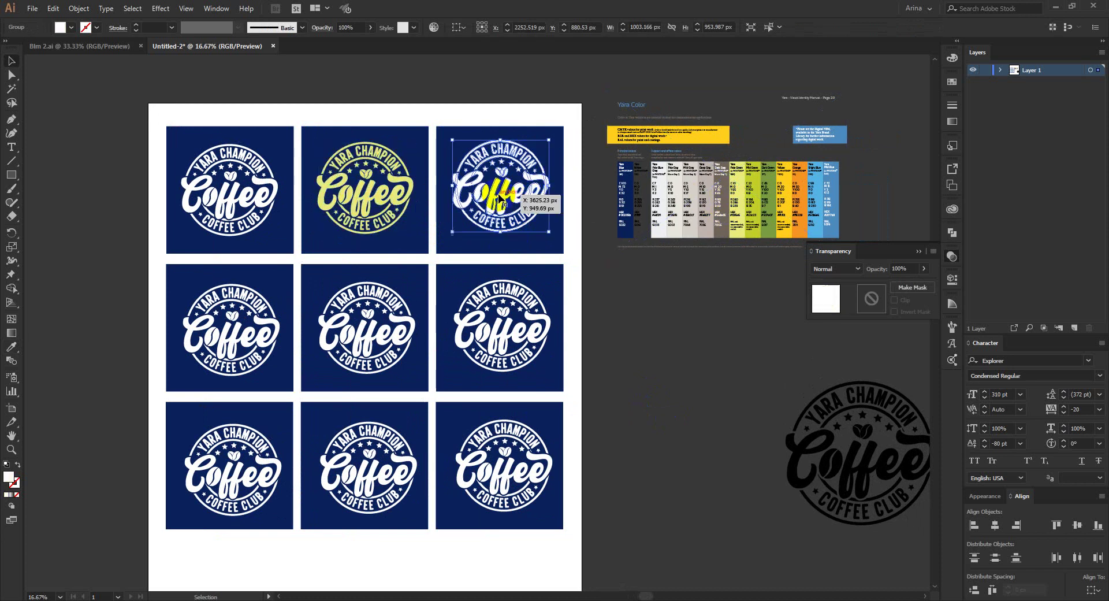
{"action": "left_click", "coordinate": [752, 189]}
- Recolour the middle-row badges Yara Dark Green, Yellow and Orange, and the bottom row's first badge Bright Blue, using the guide's swatches
{"action": "left_click", "coordinate": [280, 327], "text": "ctrl"}
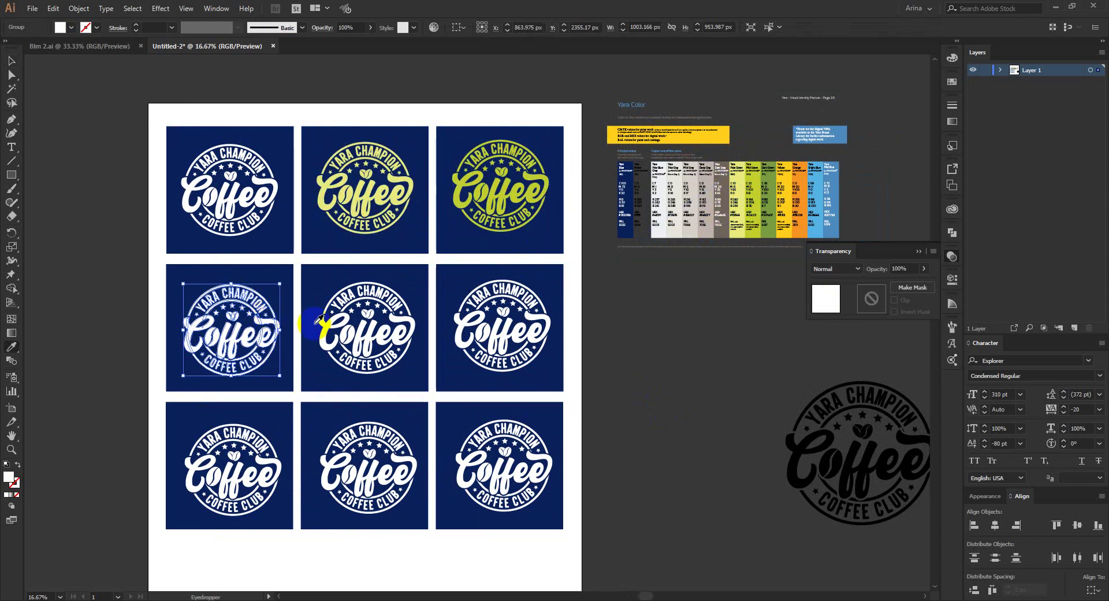
{"action": "left_click", "coordinate": [769, 188]}
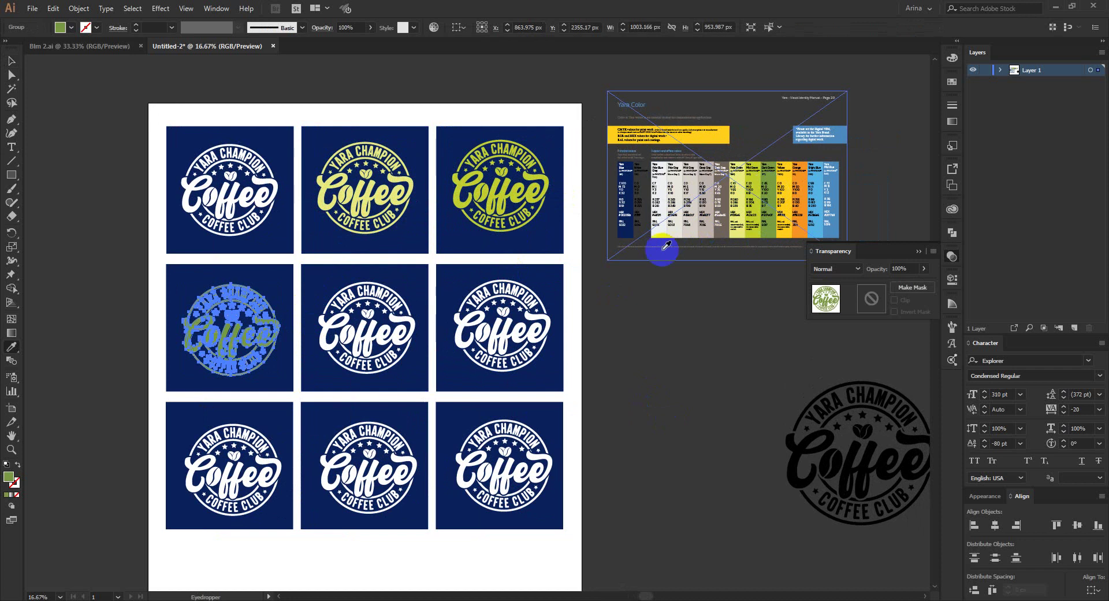
{"action": "left_click", "coordinate": [372, 332], "text": "ctrl"}
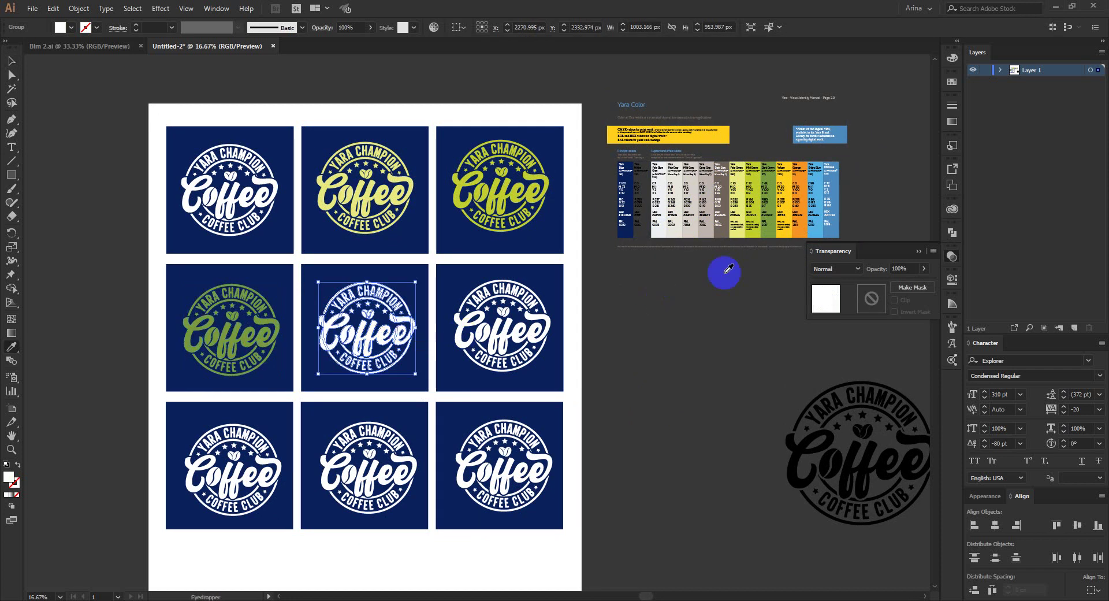
{"action": "left_click", "coordinate": [782, 199]}
{"action": "left_click", "coordinate": [502, 327], "text": "ctrl"}
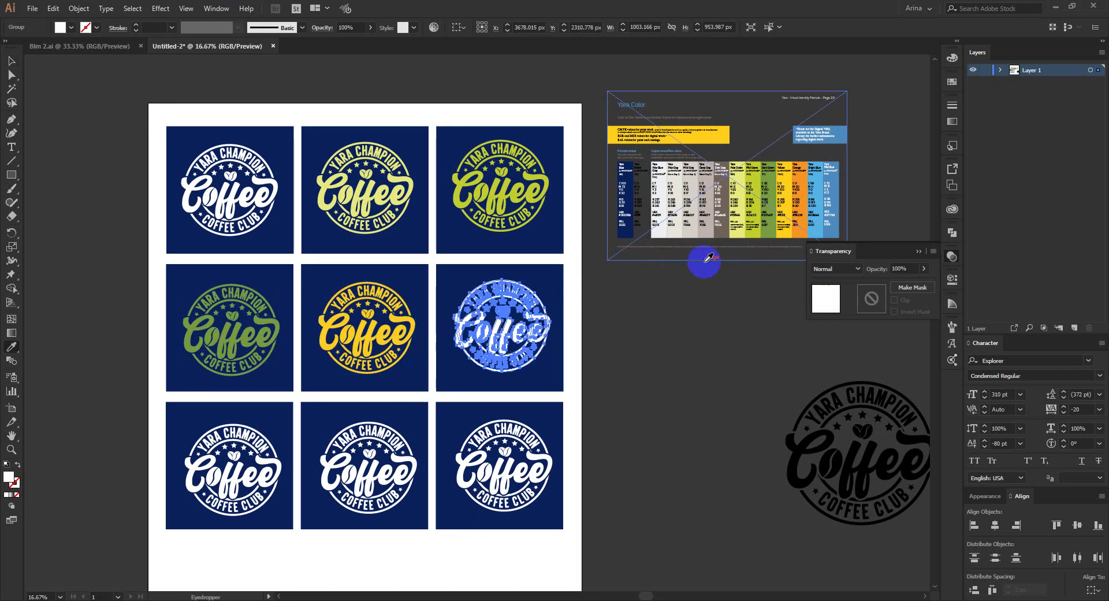
{"action": "left_click", "coordinate": [797, 201]}
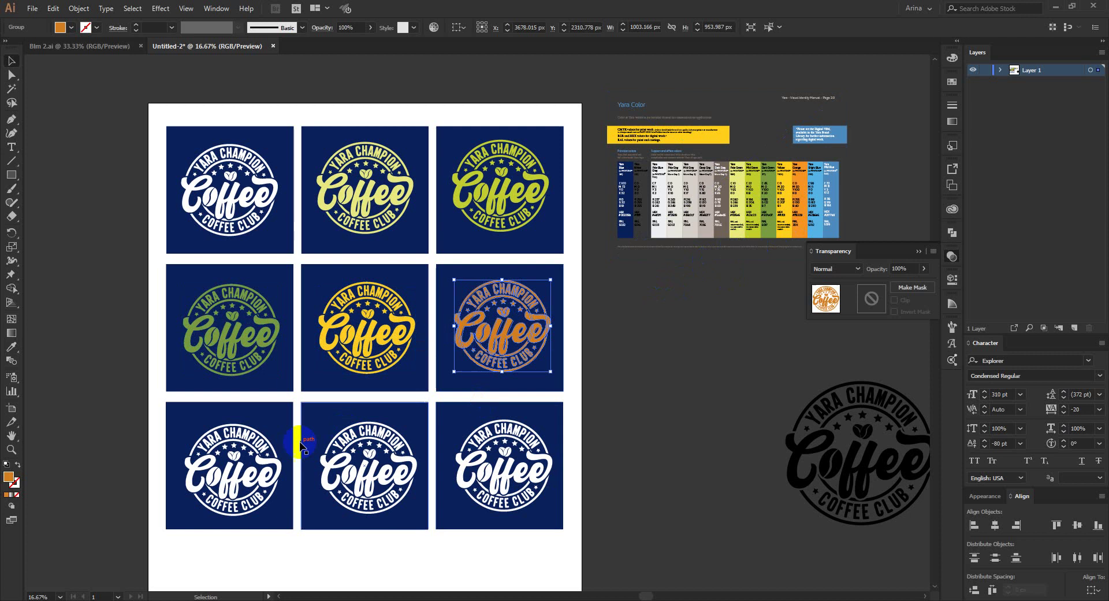
{"action": "left_click", "coordinate": [275, 454], "text": "ctrl"}
{"action": "left_click", "coordinate": [818, 199]}
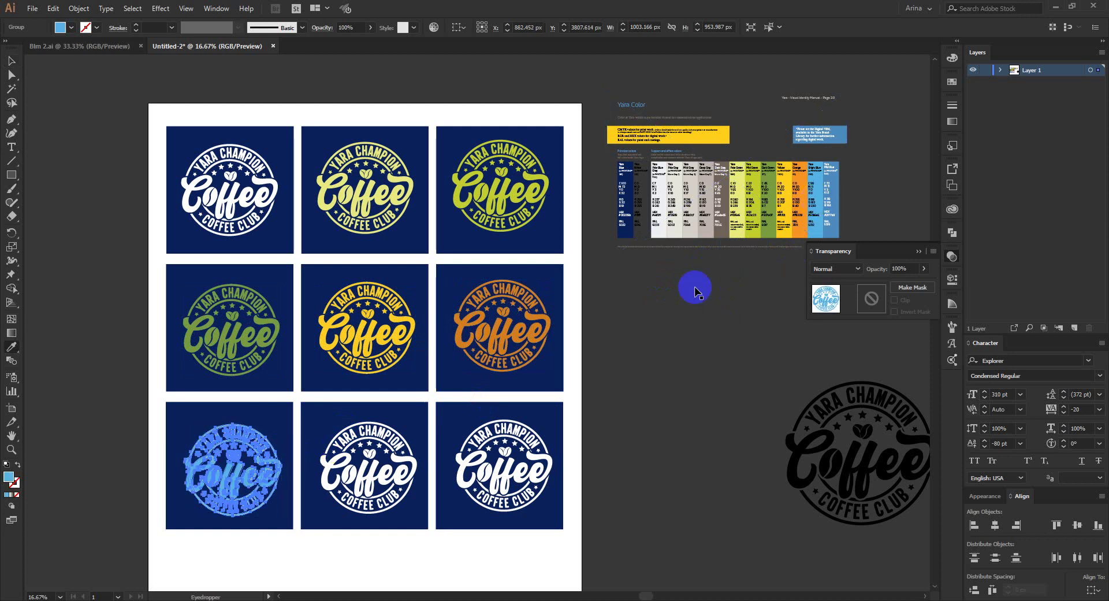
- Recolour the bottom row's middle badge with the colour guide's last blue swatch and delete the guide from the canvas
{"action": "left_click", "coordinate": [371, 461], "text": "ctrl"}
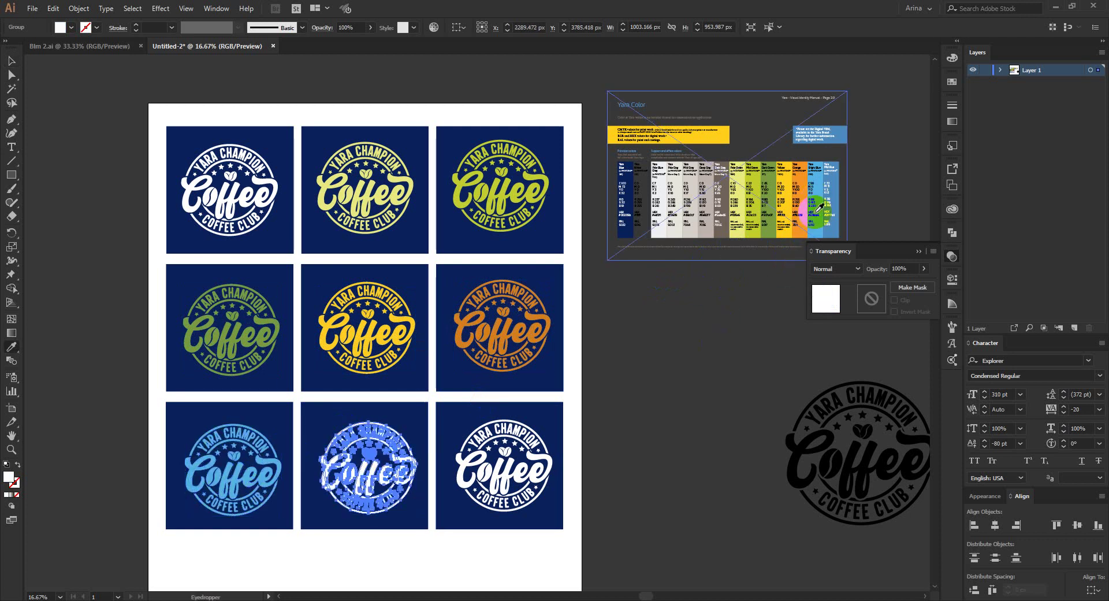
{"action": "left_click", "coordinate": [835, 212]}
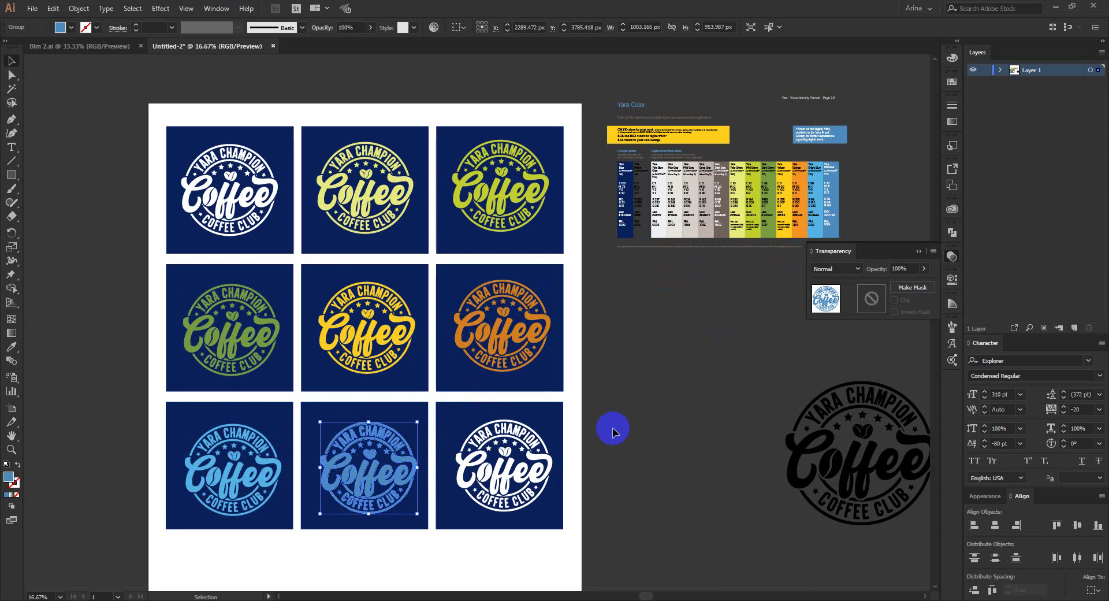
{"action": "left_click", "coordinate": [613, 430], "text": "ctrl"}
{"action": "left_click", "coordinate": [652, 218]}
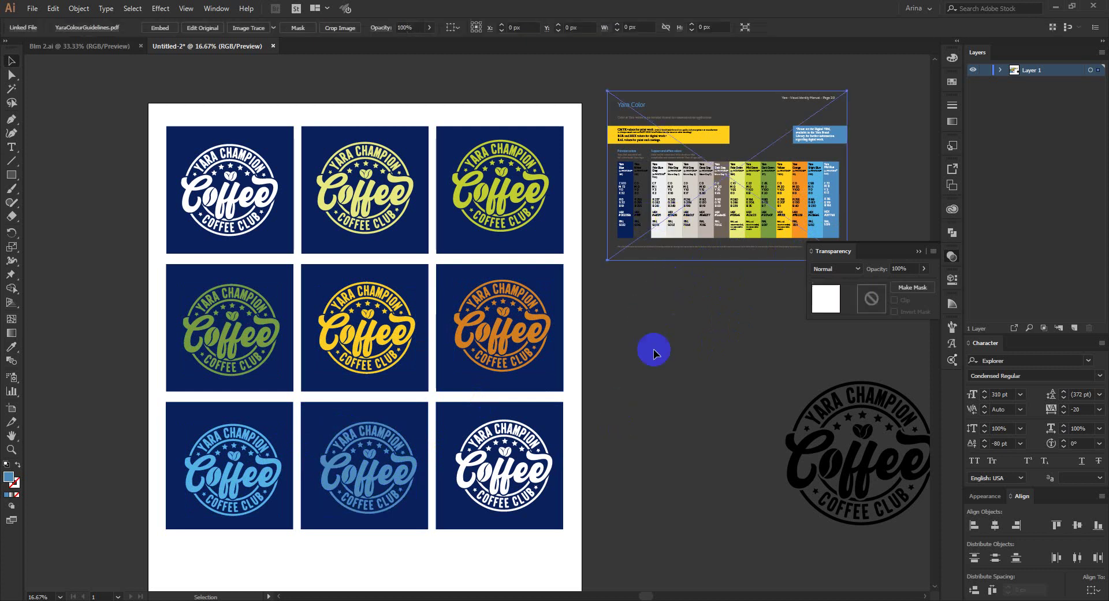
{"action": "key", "text": "Delete"}
{"action": "scroll", "coordinate": [260, 399], "scroll_direction": "up", "scroll_amount": 1}
{"action": "scroll", "coordinate": [343, 383], "scroll_direction": "down", "scroll_amount": 1}
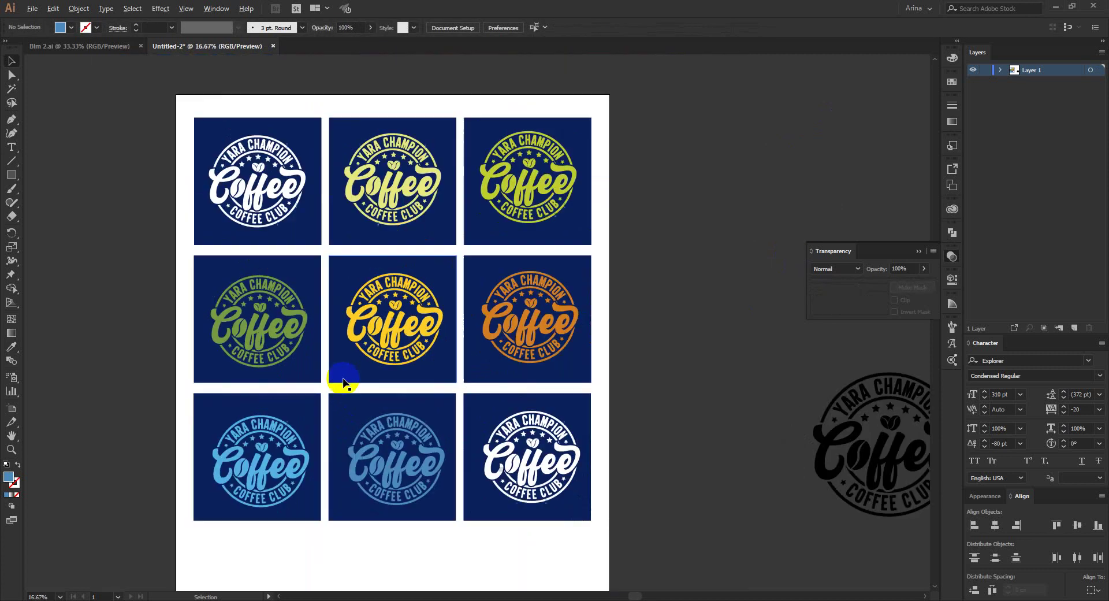
- Recolour the bottom row's last badge black
{"action": "left_click", "coordinate": [573, 472]}
{"action": "left_click", "coordinate": [611, 479]}
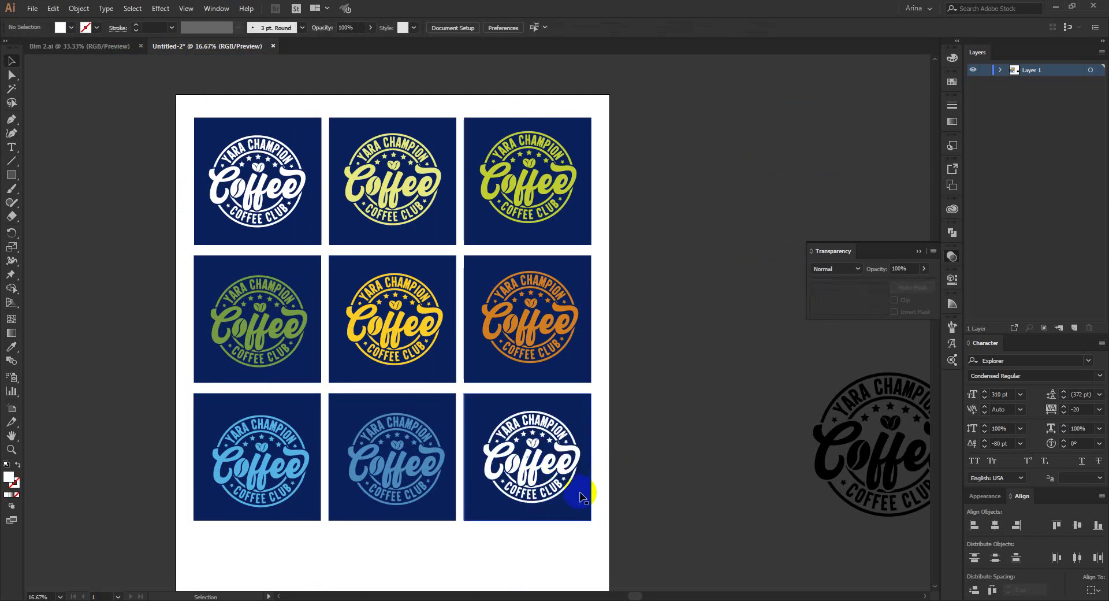
{"action": "left_click", "coordinate": [572, 477]}
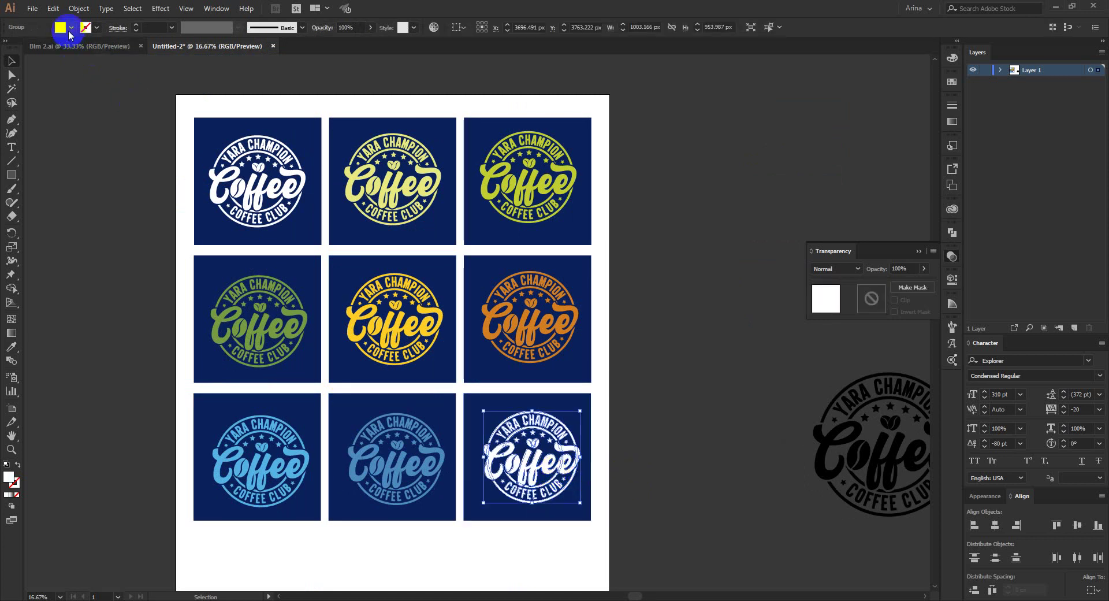
{"action": "left_click", "coordinate": [69, 28]}
{"action": "left_click", "coordinate": [33, 46]}
{"action": "left_click", "coordinate": [54, 262]}
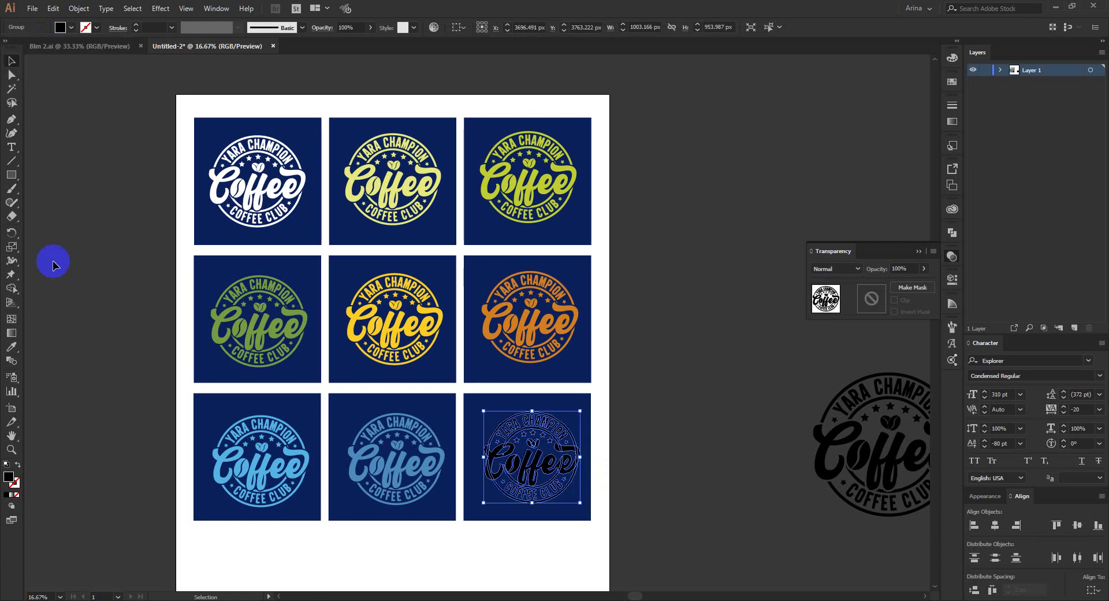
{"action": "left_click", "coordinate": [54, 261]}
- Fill the square behind the black badge with white
{"action": "left_click", "coordinate": [572, 507]}
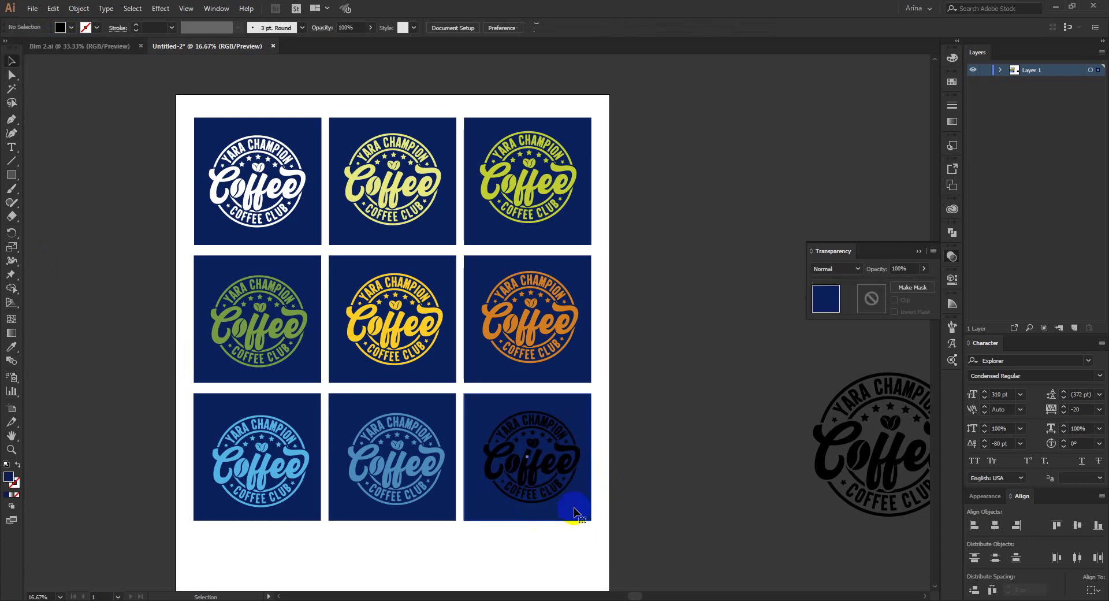
{"action": "left_click", "coordinate": [70, 28]}
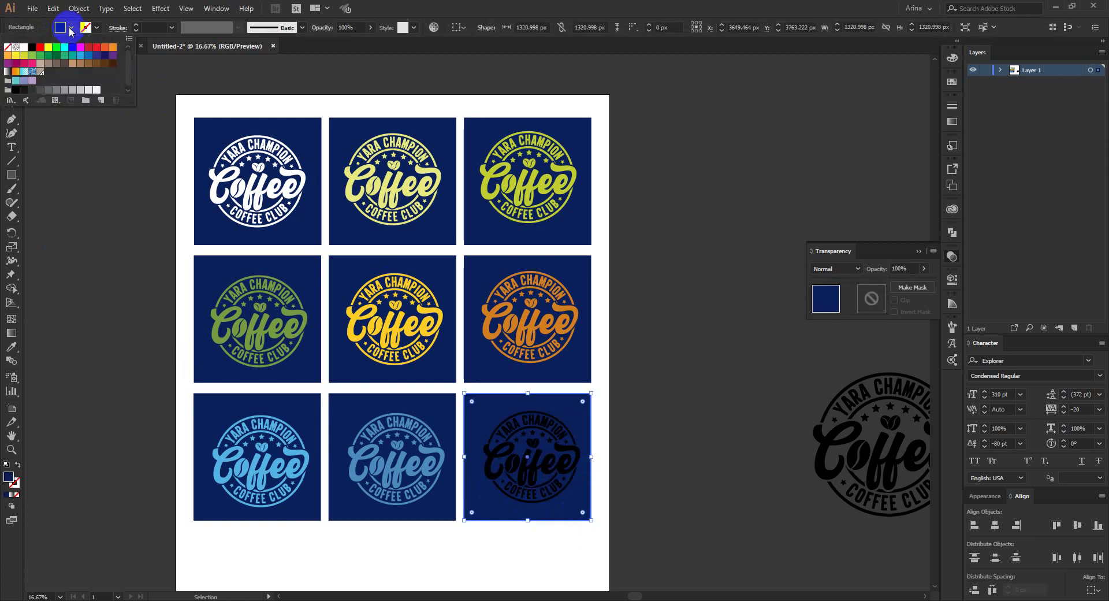
{"action": "left_click", "coordinate": [23, 48]}
{"action": "left_click", "coordinate": [93, 259]}
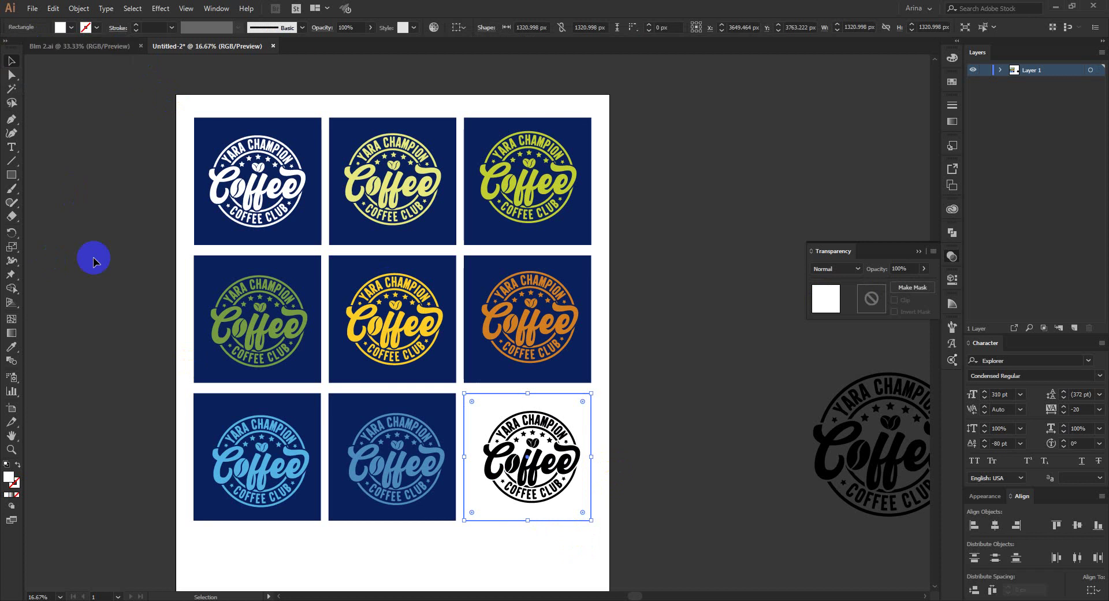
{"action": "left_click", "coordinate": [92, 258]}
{"action": "left_click", "coordinate": [575, 508]}
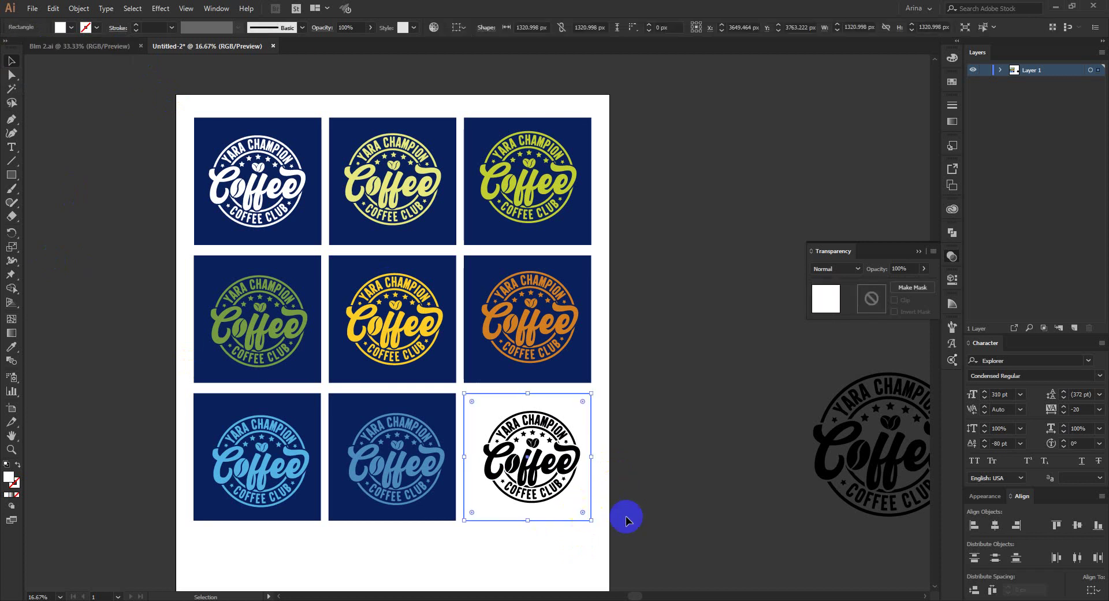
- Give the white square behind the black badge a 10 pt black outline
{"action": "scroll", "coordinate": [572, 538], "scroll_direction": "up", "scroll_amount": 2}
{"action": "left_click", "coordinate": [640, 491]}
{"action": "scroll", "coordinate": [552, 424], "scroll_direction": "down", "scroll_amount": 1}
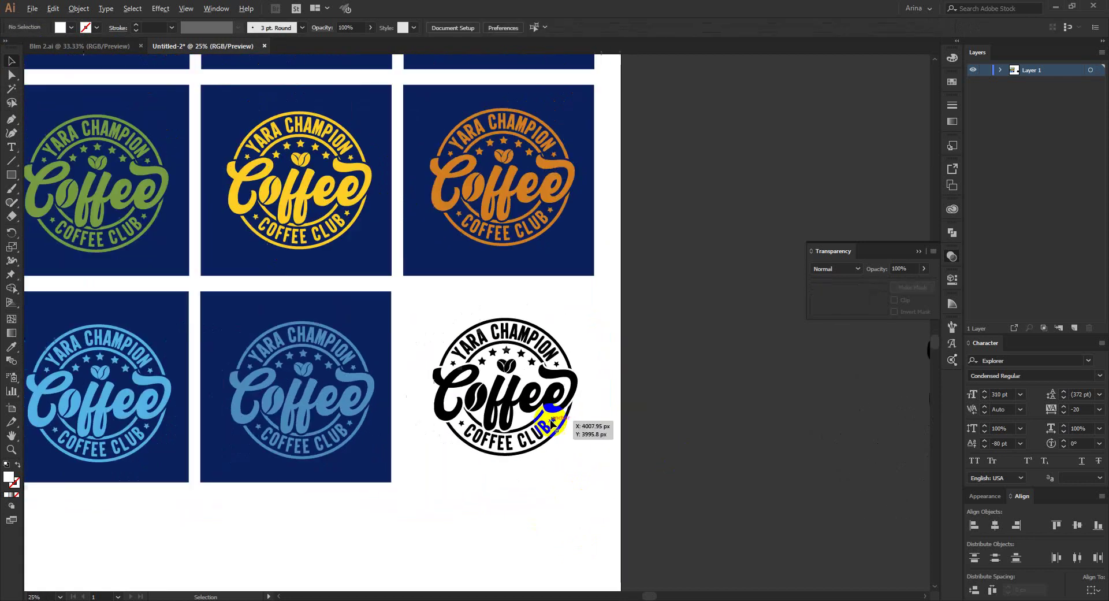
{"action": "scroll", "coordinate": [552, 425], "scroll_direction": "down", "scroll_amount": 1}
{"action": "scroll", "coordinate": [575, 495], "scroll_direction": "up", "scroll_amount": 2}
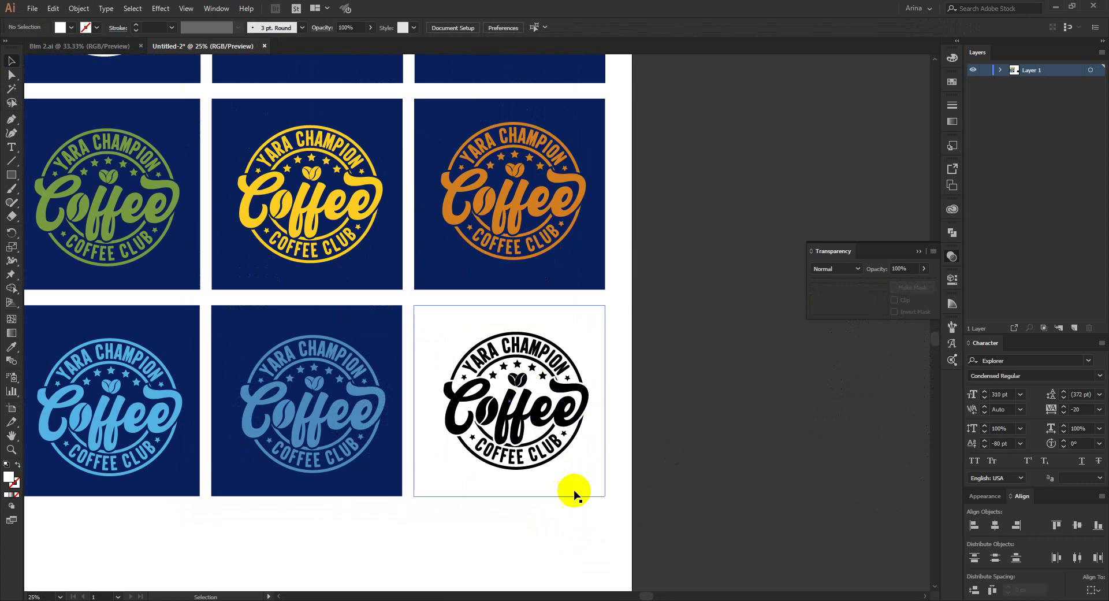
{"action": "left_click", "coordinate": [574, 495]}
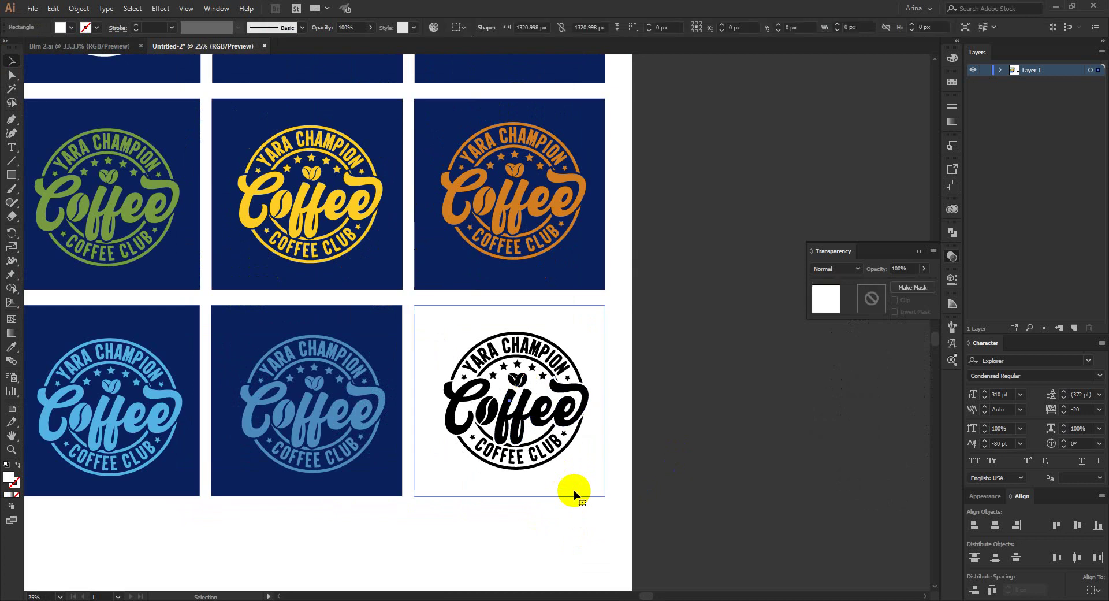
{"action": "left_click", "coordinate": [101, 28]}
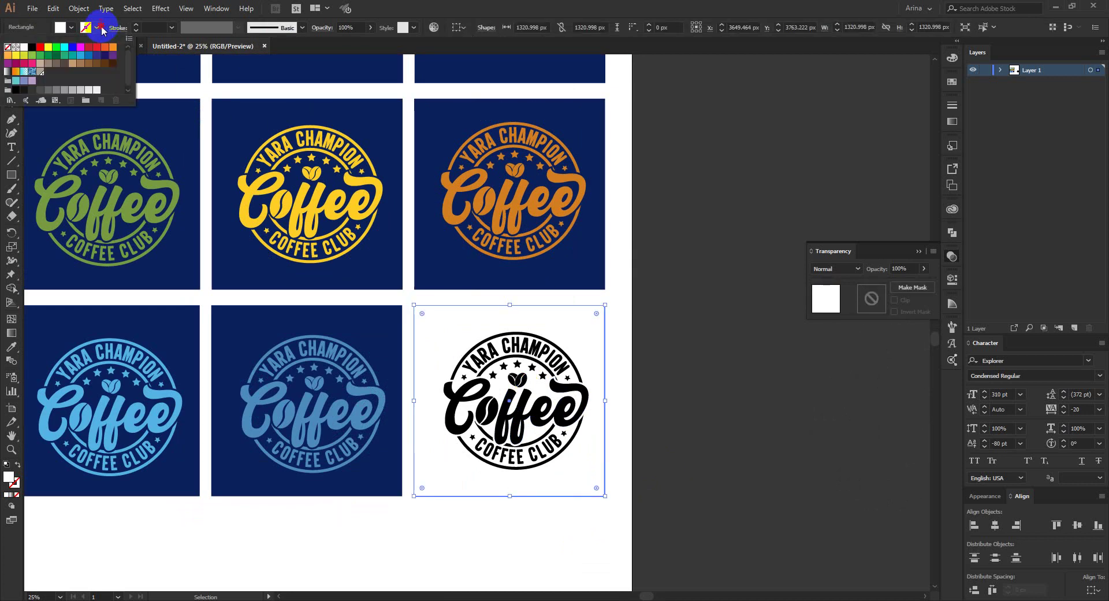
{"action": "left_click", "coordinate": [29, 49]}
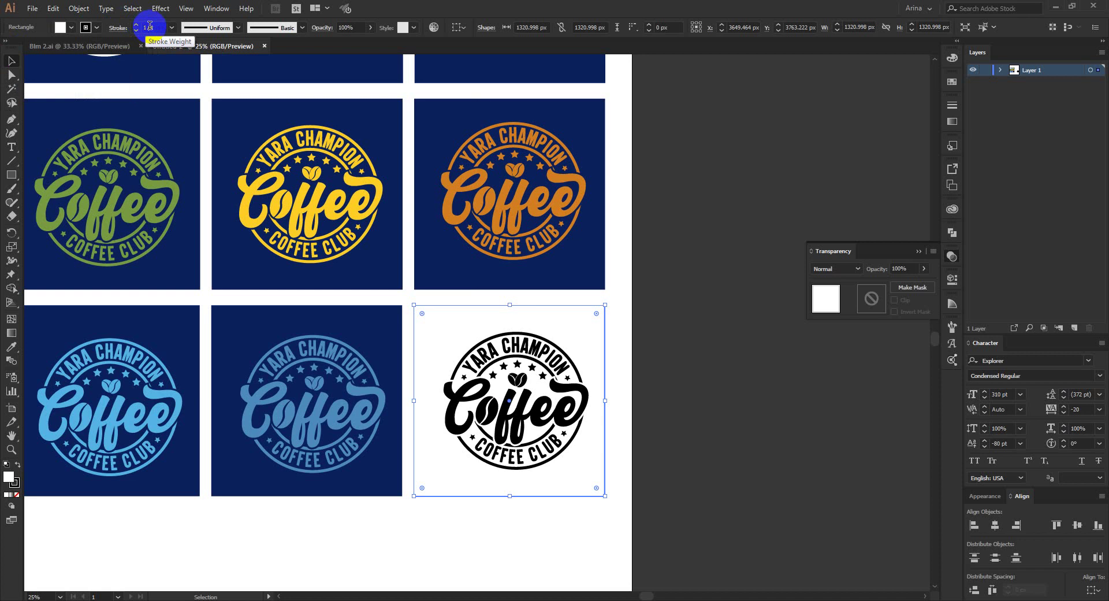
{"action": "left_click", "coordinate": [644, 376]}
{"action": "scroll", "coordinate": [670, 450], "scroll_direction": "down", "scroll_amount": 1}
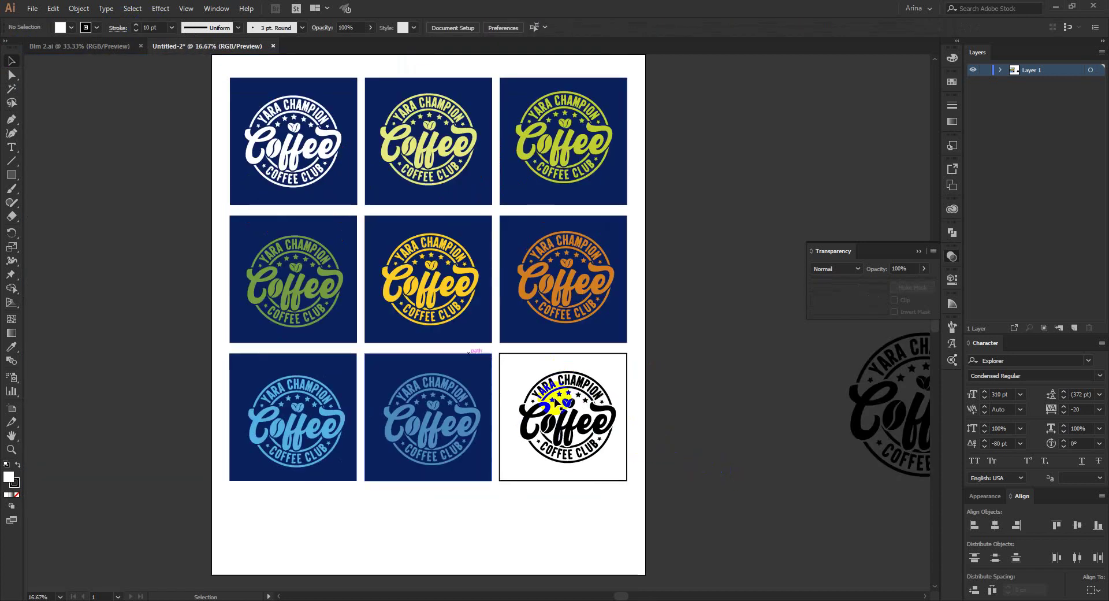
{"action": "left_click_drag", "start_coordinate": [213, 89], "coordinate": [330, 175]}
{"action": "left_click", "coordinate": [445, 348]}
{"action": "scroll", "coordinate": [467, 345], "scroll_direction": "down", "scroll_amount": 1}
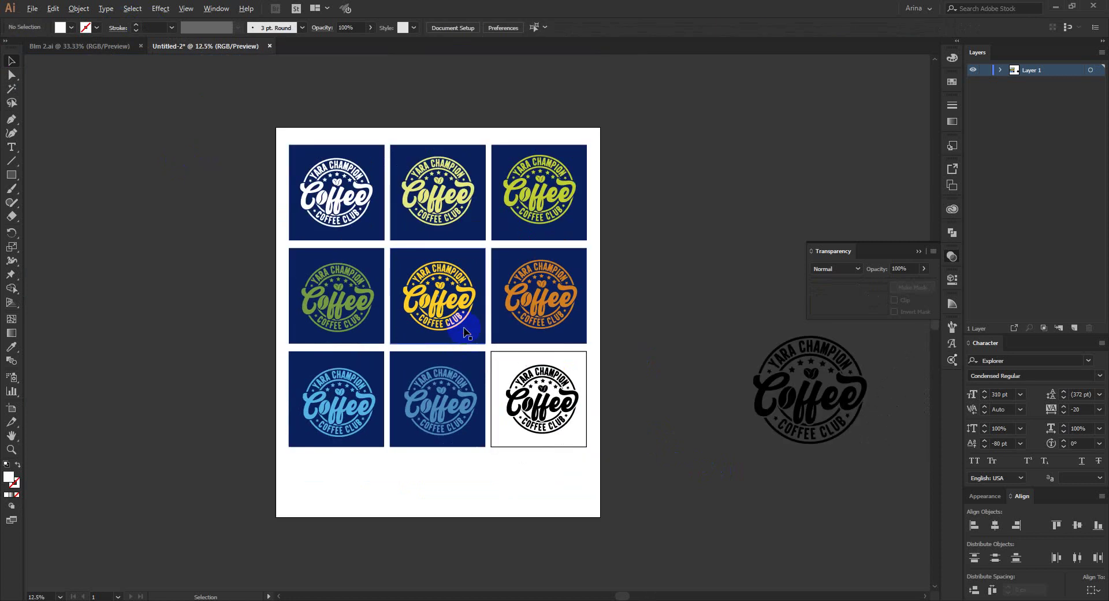
{"action": "scroll", "coordinate": [465, 320], "scroll_direction": "up", "scroll_amount": 1}
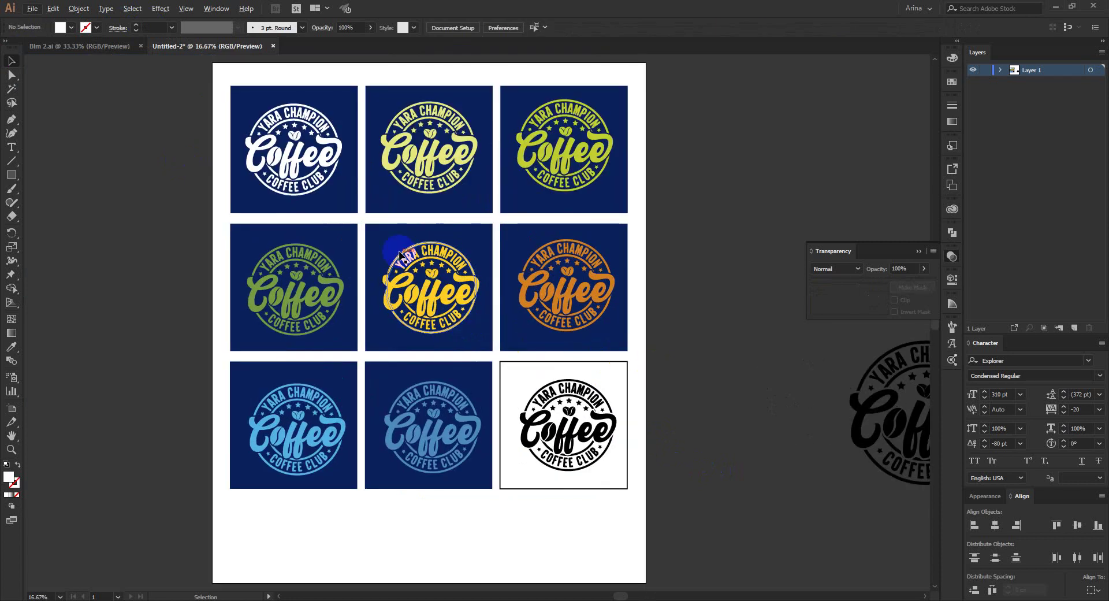
{"action": "left_click_drag", "start_coordinate": [226, 80], "coordinate": [643, 504]}
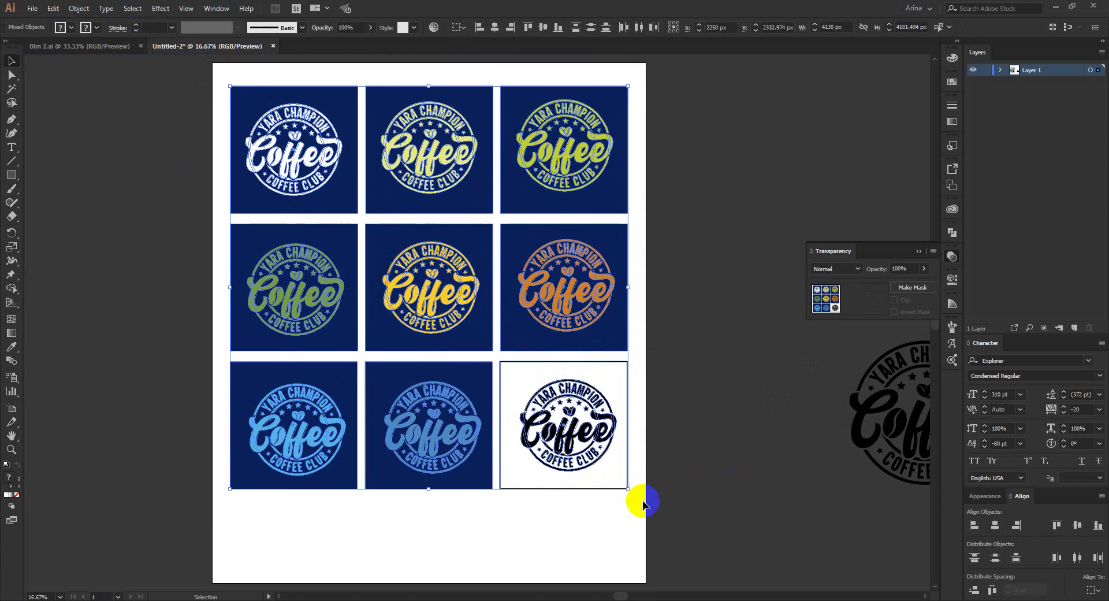
{"action": "left_click", "coordinate": [688, 449]}
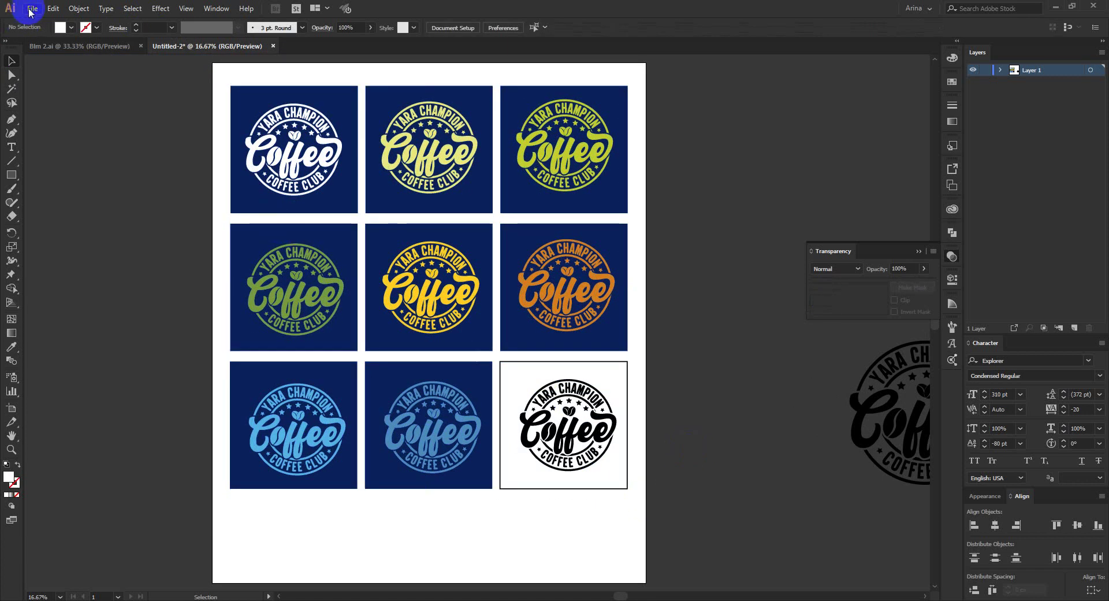
- Create a new 3000 x 3000 px document from the recent custom preset
{"action": "left_click", "coordinate": [33, 9]}
{"action": "left_click", "coordinate": [50, 22]}
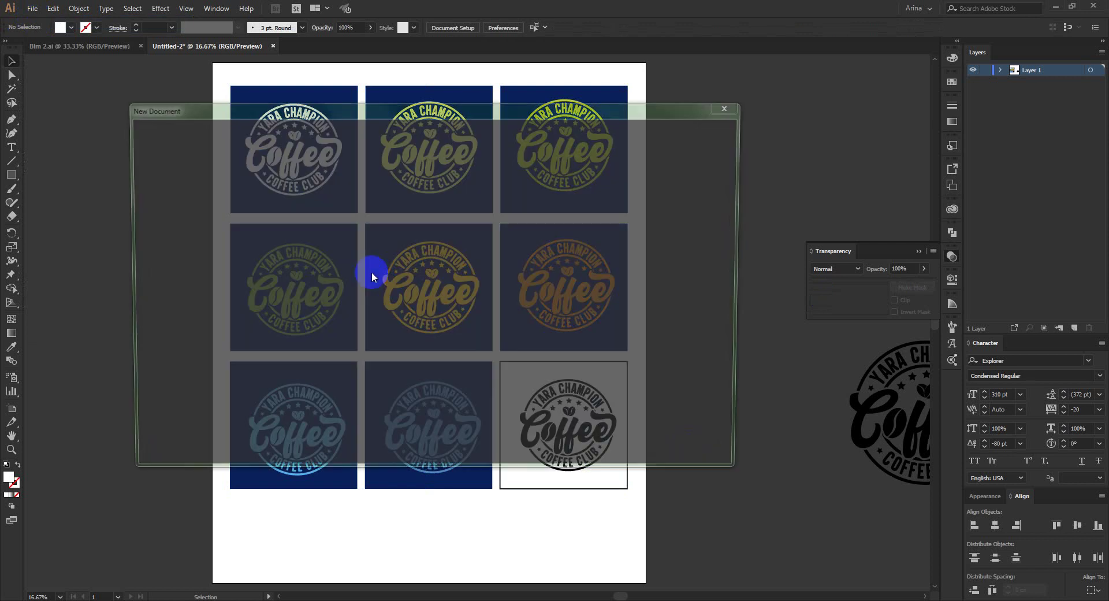
{"action": "left_click", "coordinate": [386, 250]}
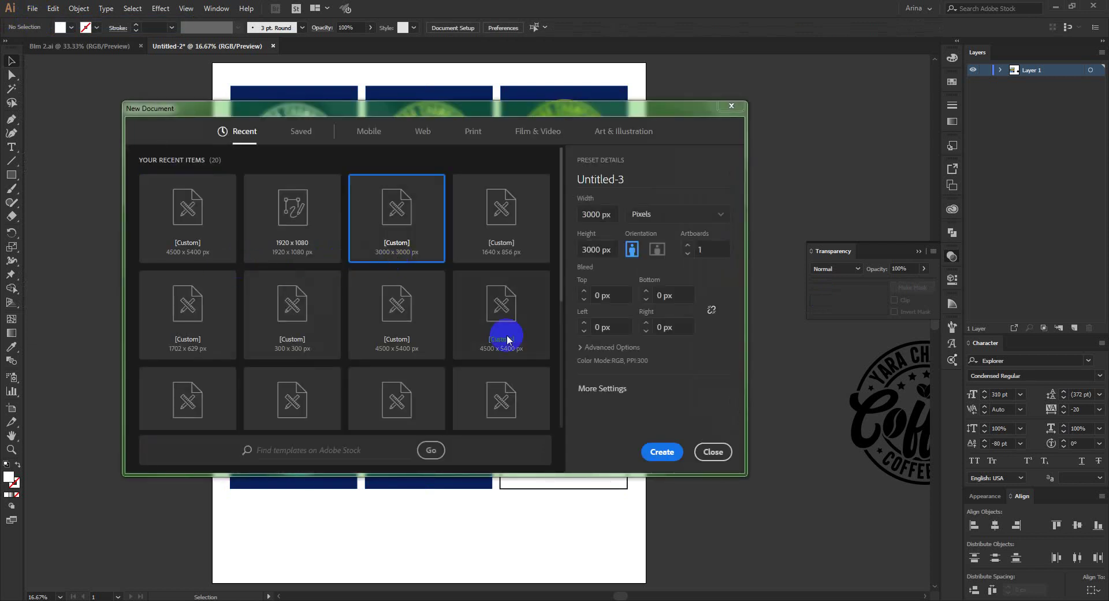
{"action": "left_click", "coordinate": [659, 452]}
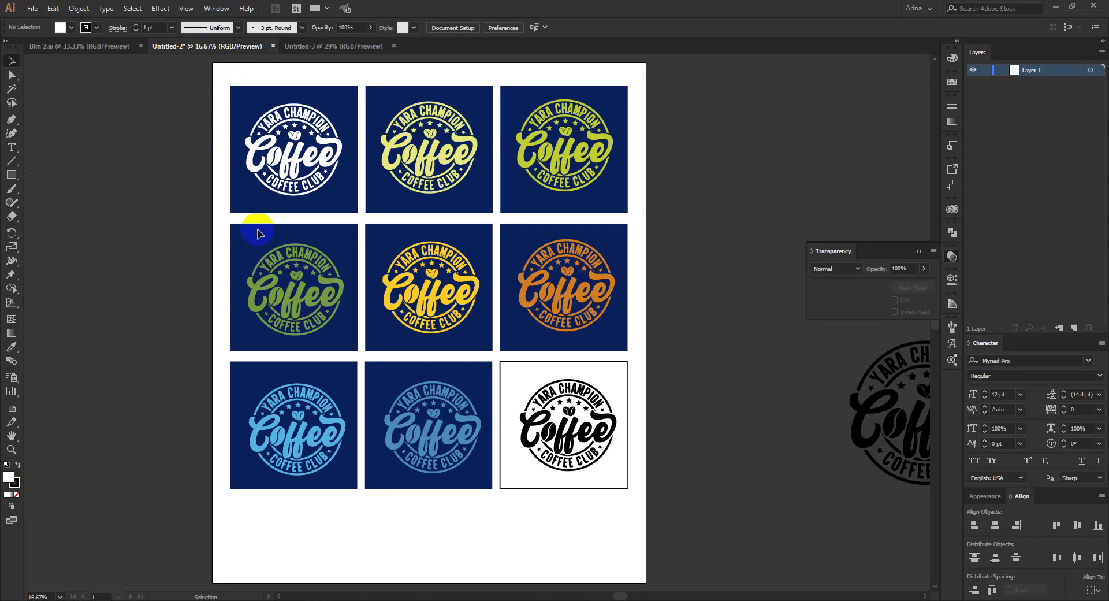
- Group the whole nine-badge grid in Untitled-2 and copy it for the new document
{"action": "scroll", "coordinate": [254, 218], "scroll_direction": "down", "scroll_amount": 1}
{"action": "left_click_drag", "start_coordinate": [232, 118], "coordinate": [543, 446]}
{"action": "key", "text": "ctrl+g"}
{"action": "key", "text": "v"}
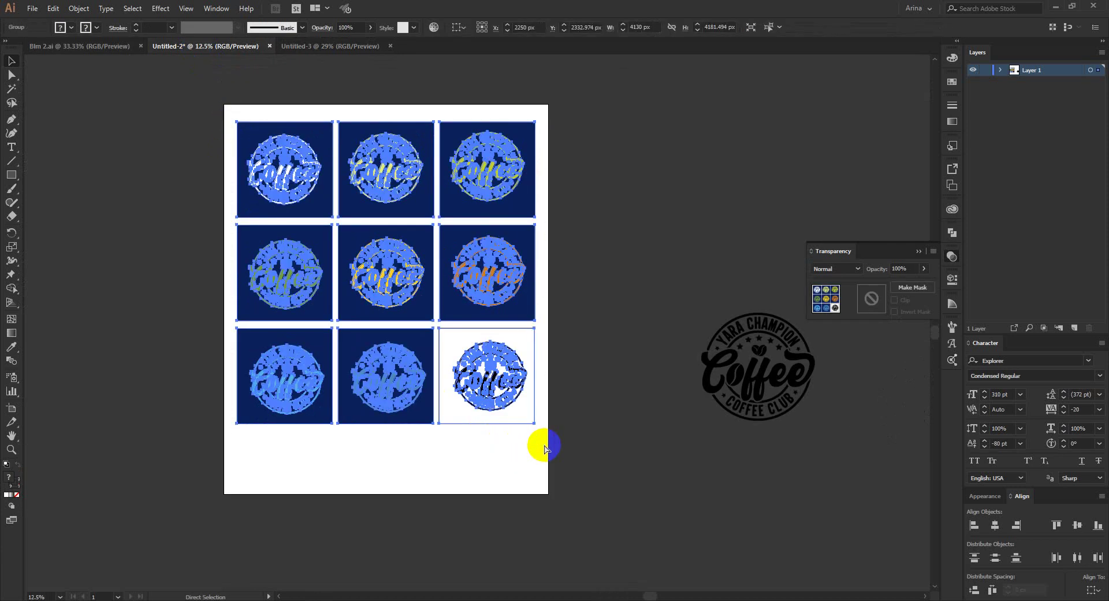
{"action": "left_click", "coordinate": [316, 51]}
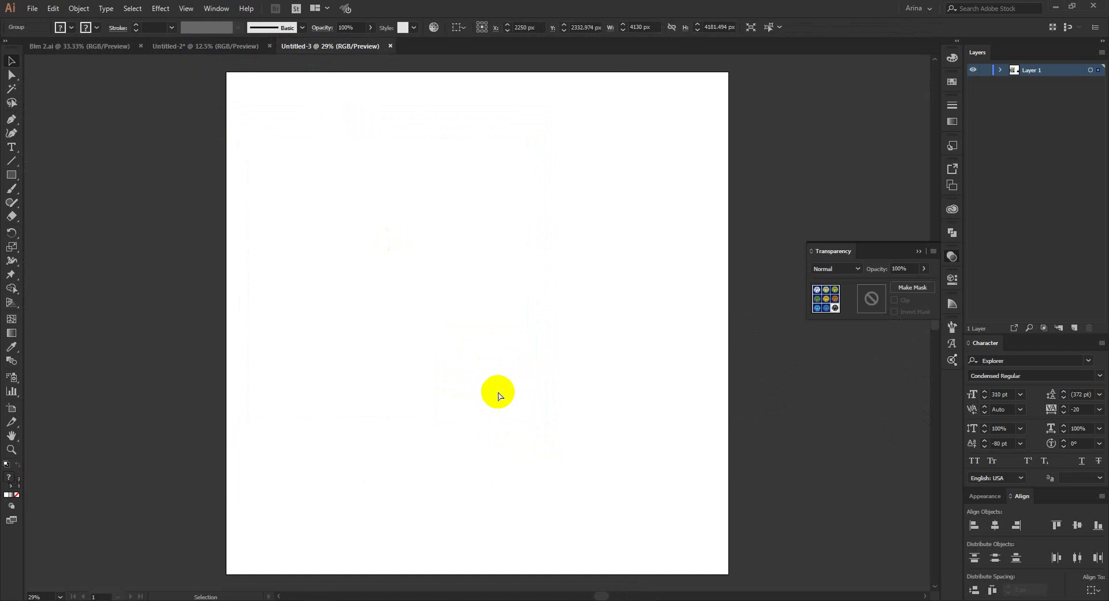
- Paste the badge grid into Untitled-3 and scale it down proportionally to fit inside the square artboard
{"action": "key", "text": "ctrl+v"}
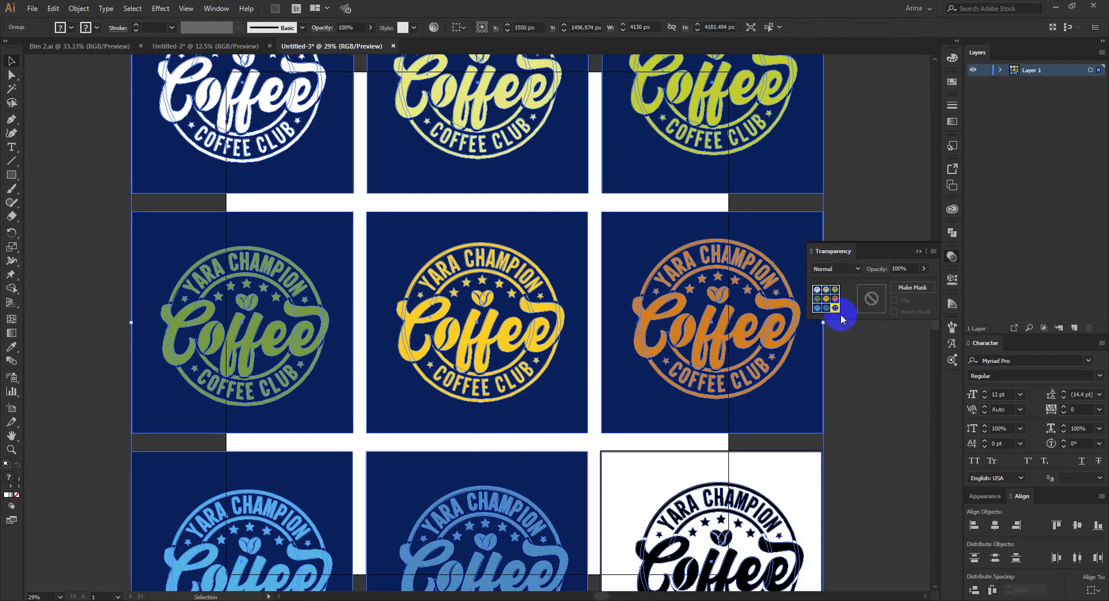
{"action": "left_click_drag", "start_coordinate": [825, 324], "coordinate": [722, 330]}
{"action": "left_click", "coordinate": [767, 377]}
{"action": "scroll", "coordinate": [350, 312], "scroll_direction": "down", "scroll_amount": 3}
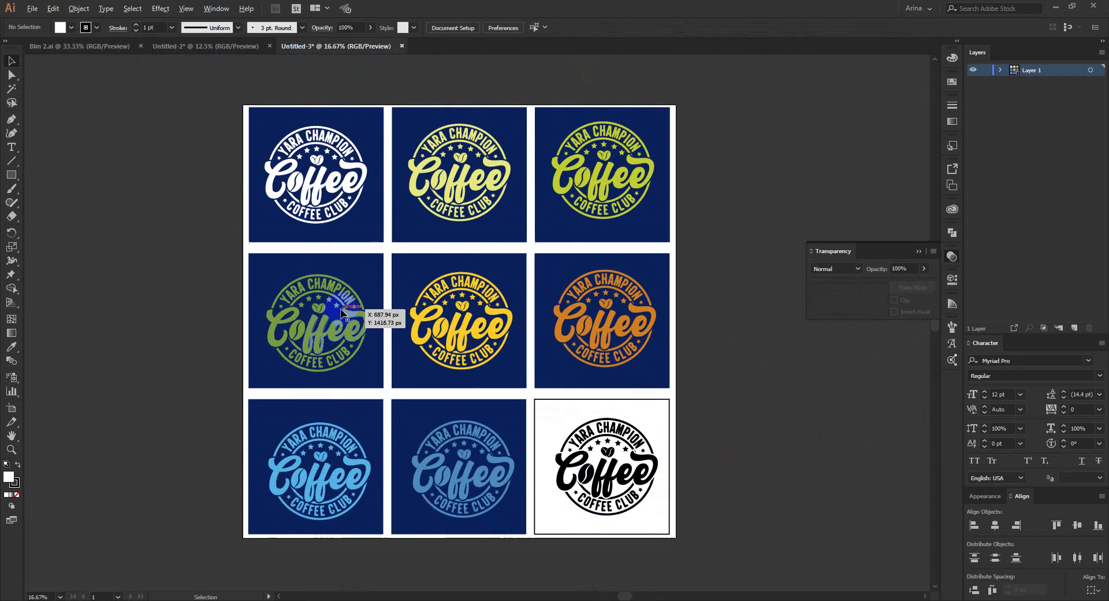
{"action": "scroll", "coordinate": [434, 359], "scroll_direction": "down", "scroll_amount": 3}
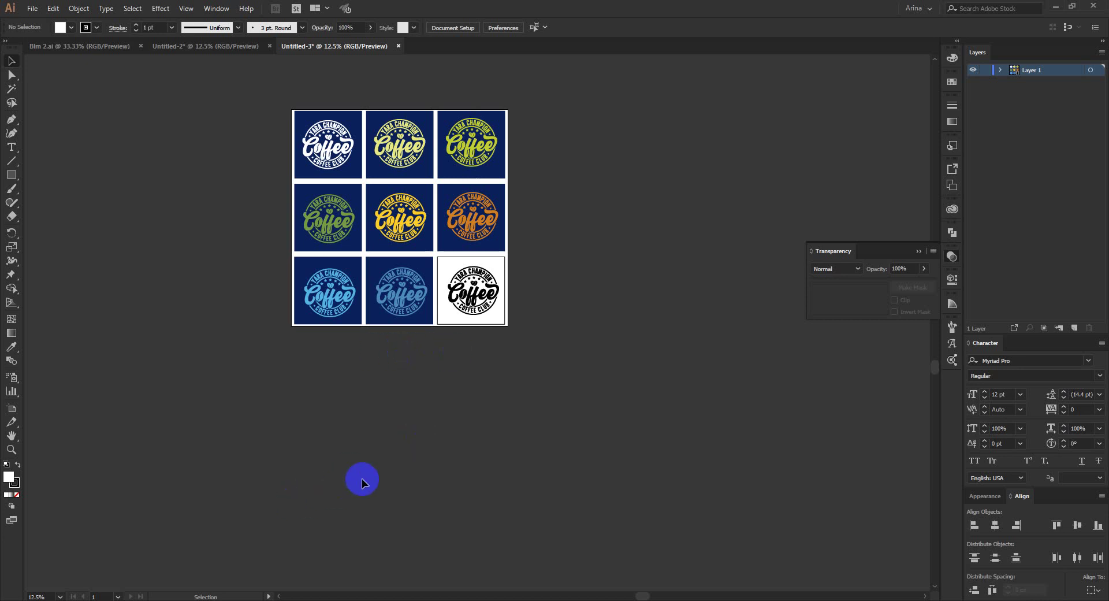
- Switch to the T-shirt mockup 00000.psd in Photoshop and hide the Shall Not (2) copy 2 layer
{"action": "key", "text": "ctrl+shift+Tab"}
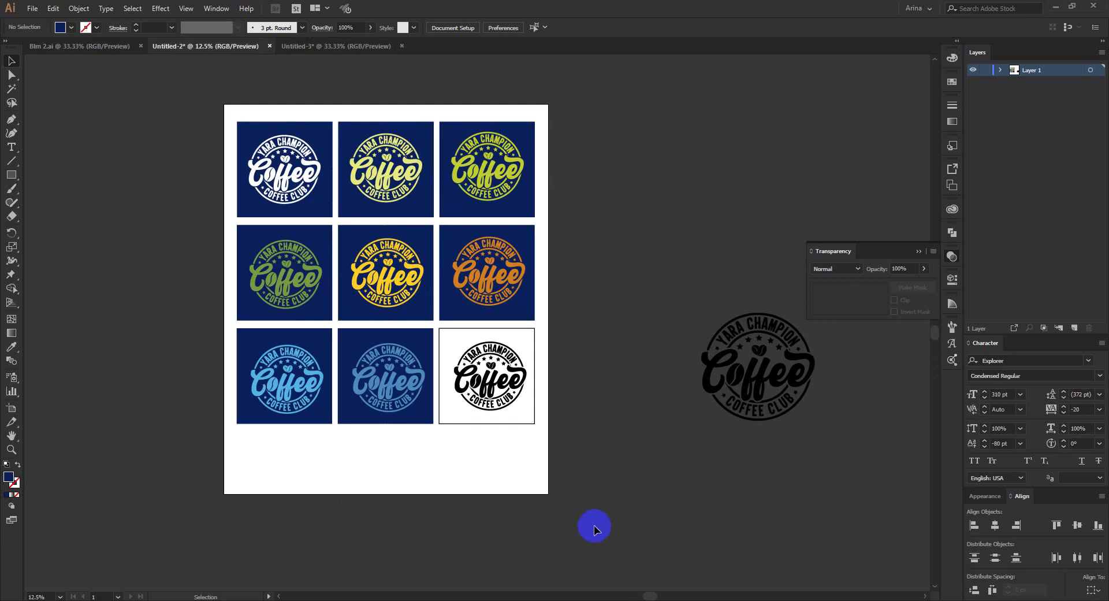
{"action": "left_click", "coordinate": [409, 493]}
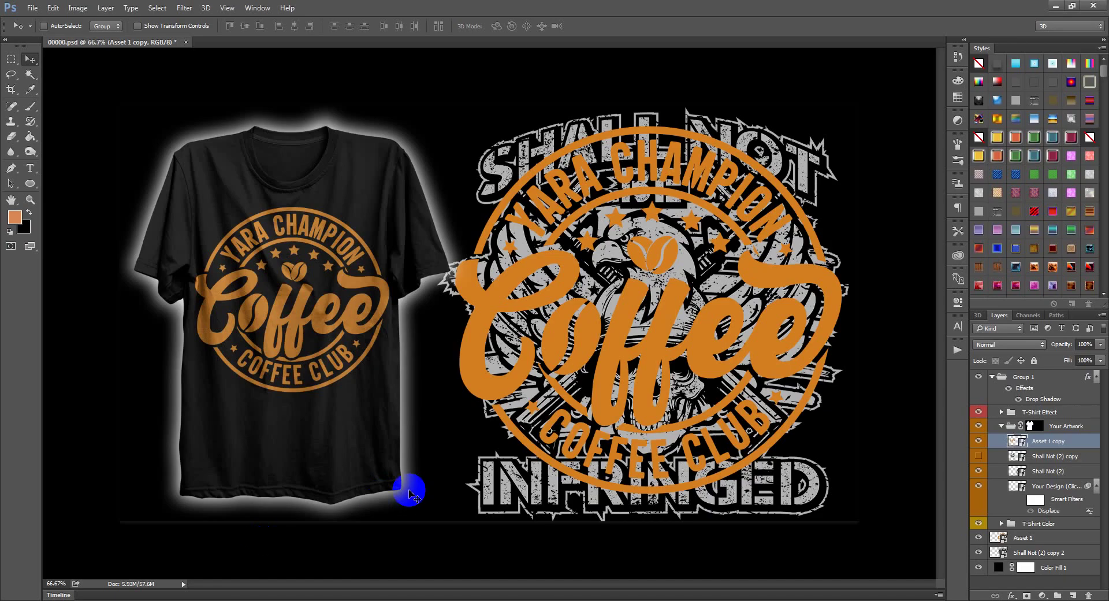
{"action": "left_click", "coordinate": [981, 553]}
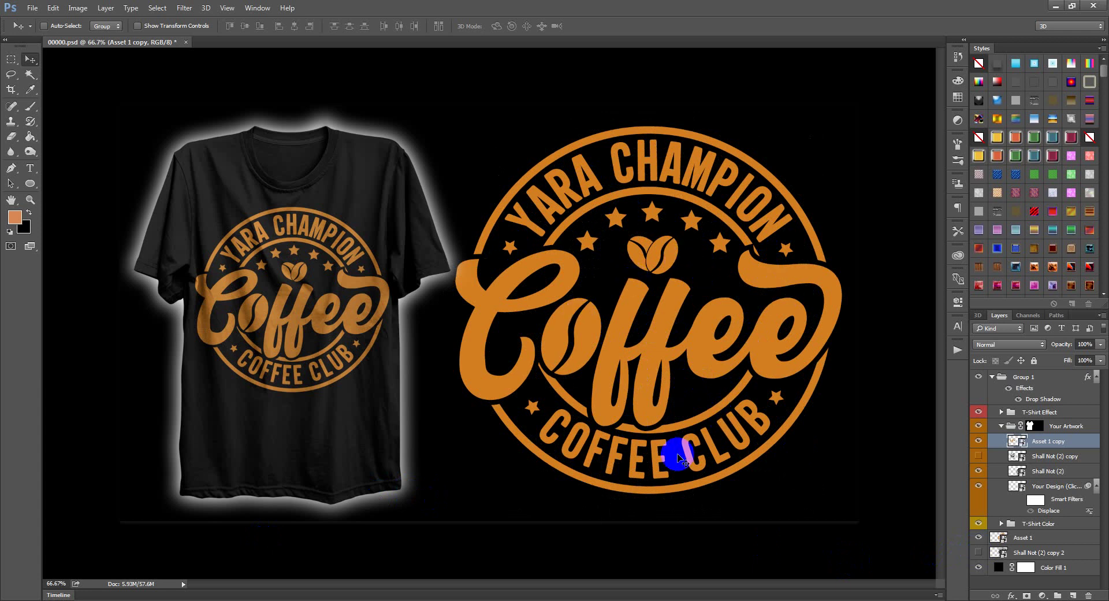
- Switch to Illustrator and copy the hex colour code of the navy square behind the bottom-middle badge in Untitled-2
{"action": "left_click", "coordinate": [139, 600]}
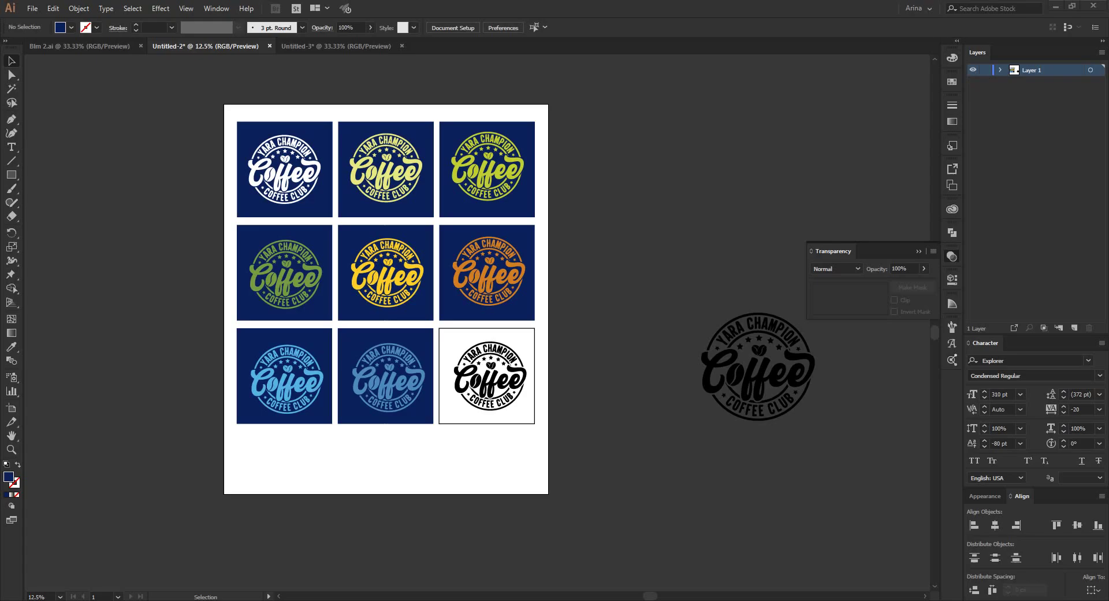
{"action": "left_click", "coordinate": [418, 426]}
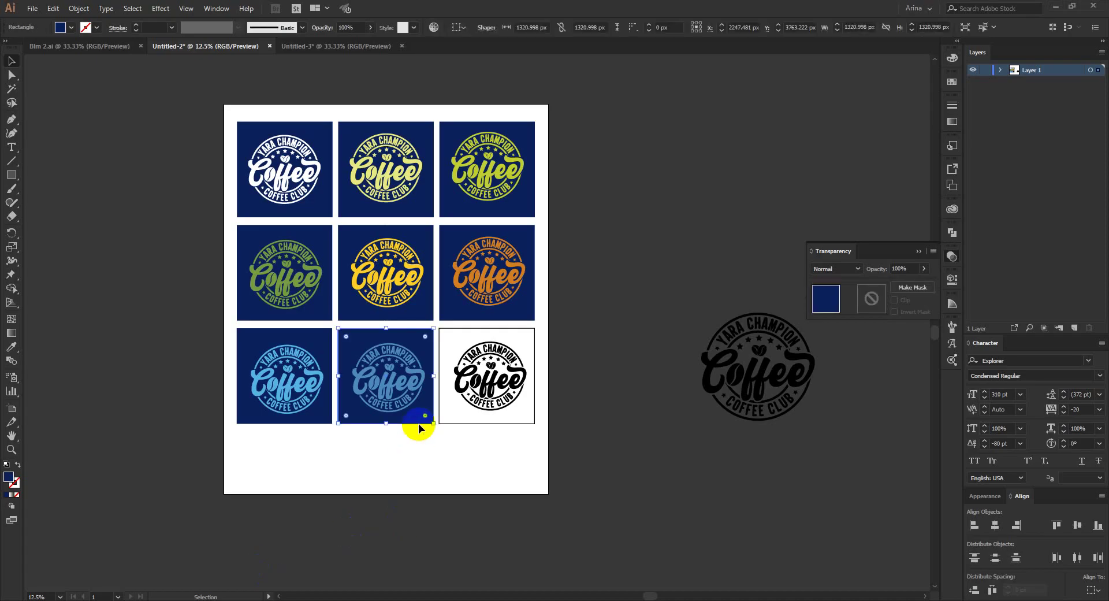
{"action": "double_click", "coordinate": [8, 477]}
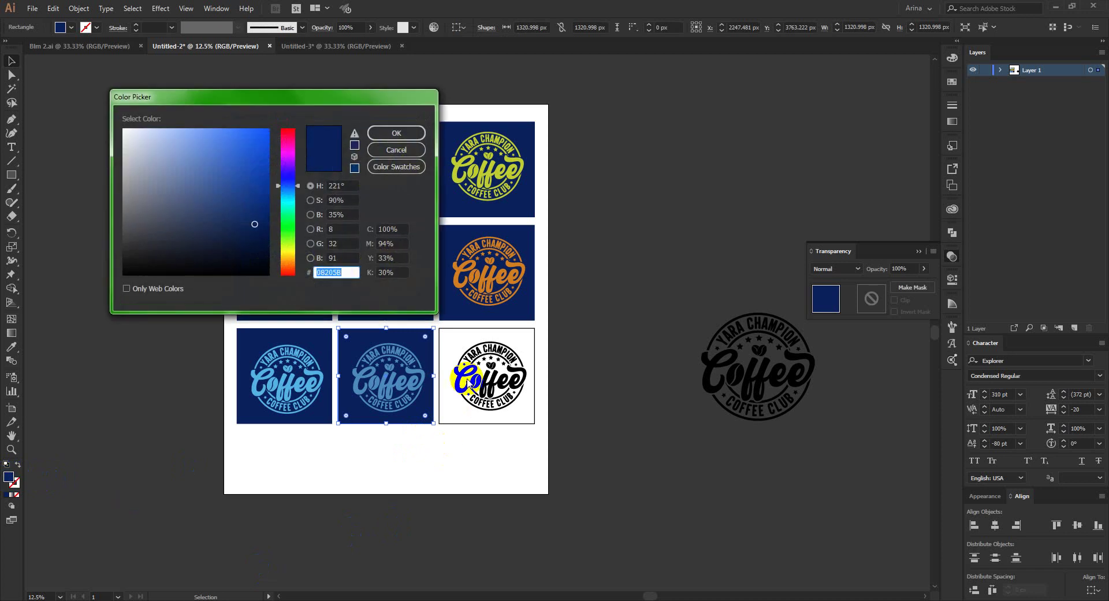
{"action": "right_click", "coordinate": [333, 272]}
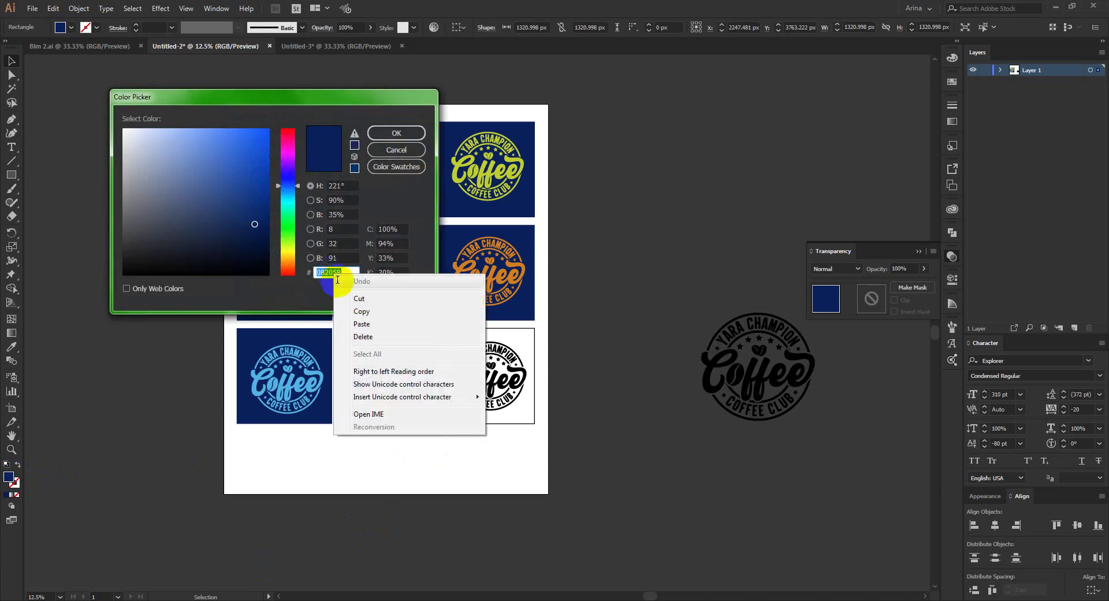
{"action": "left_click", "coordinate": [364, 312]}
{"action": "left_click", "coordinate": [395, 150]}
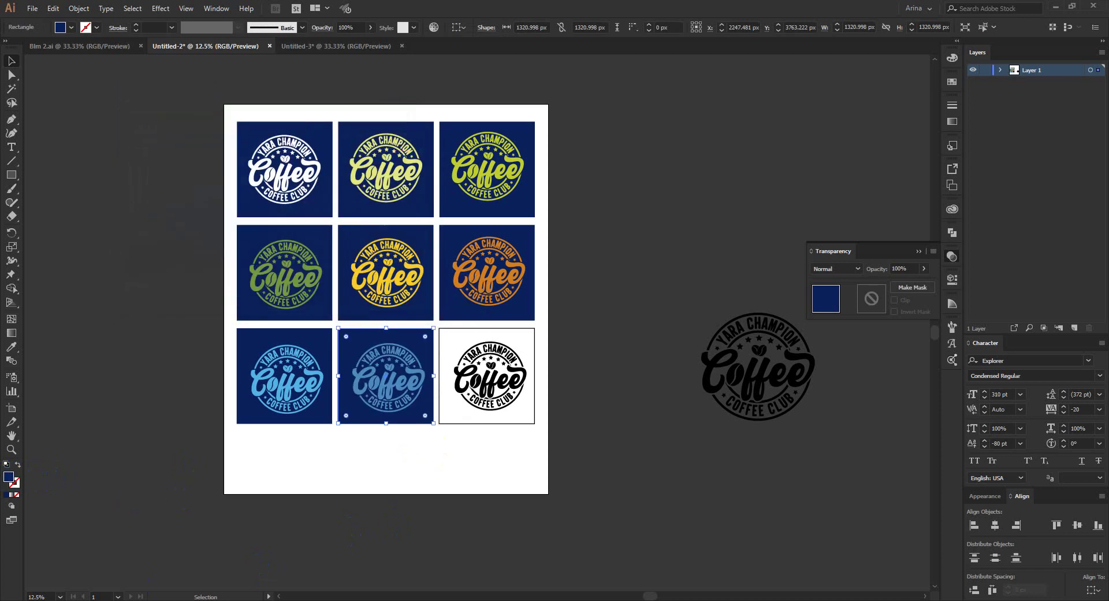
- Switch to Photoshop and set the Change Color layer in the T-Shirt Color group to the copied navy, 08205B
{"action": "key", "text": "alt+Tab"}
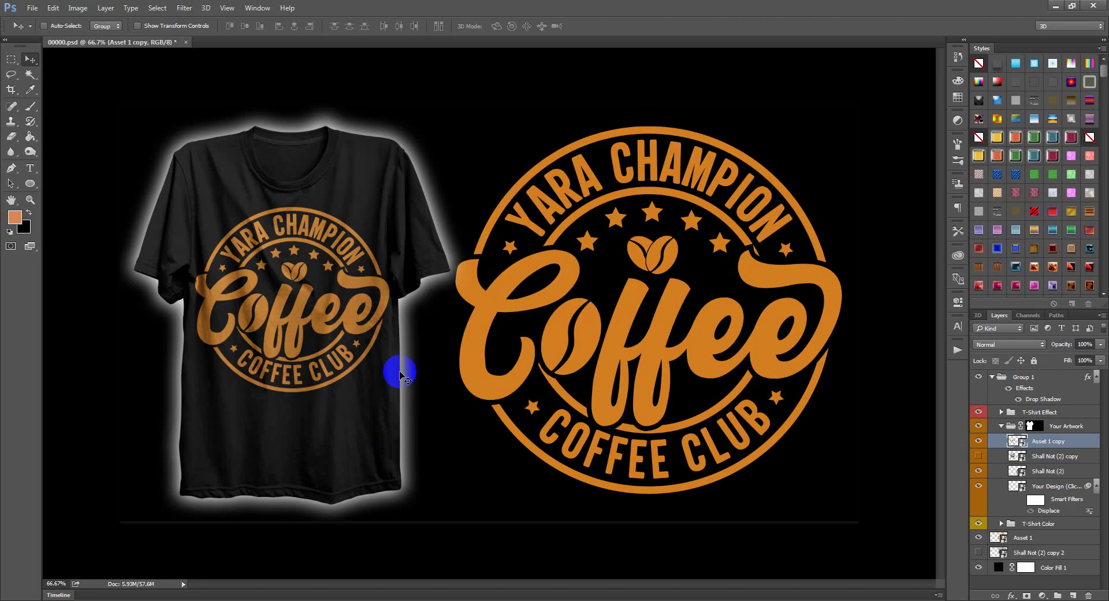
{"action": "left_click", "coordinate": [999, 524]}
{"action": "left_click", "coordinate": [1002, 524]}
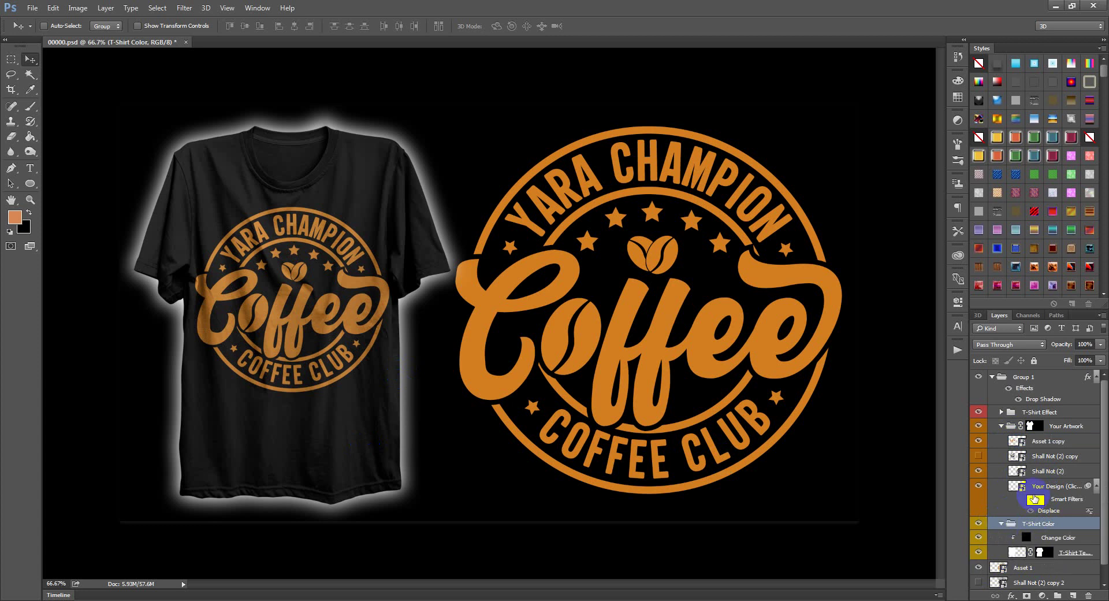
{"action": "double_click", "coordinate": [1027, 521]}
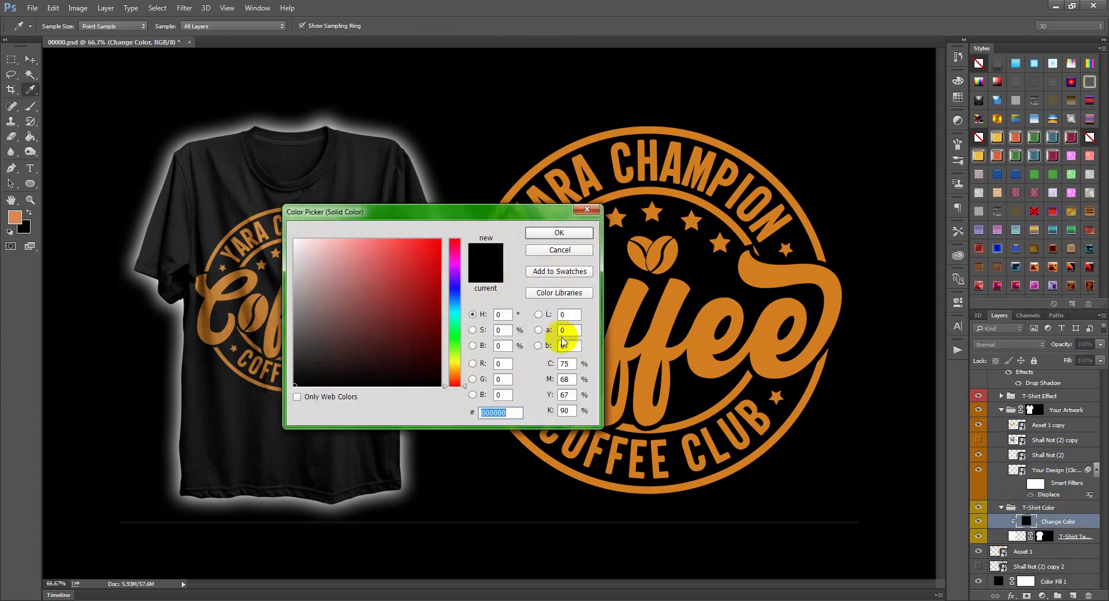
{"action": "key", "text": "ctrl+v"}
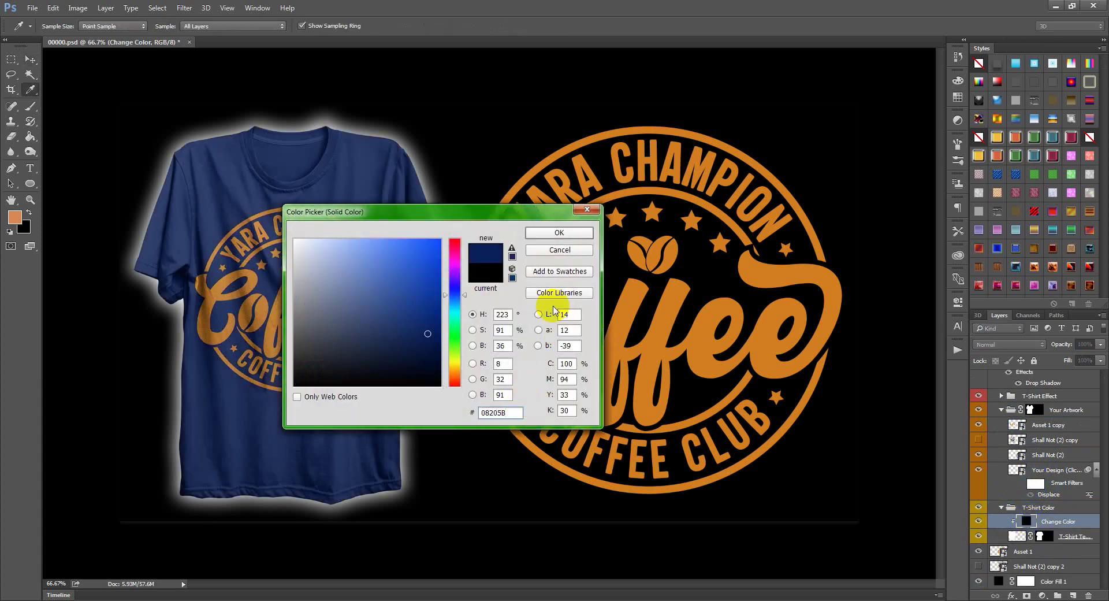
{"action": "left_click", "coordinate": [553, 235]}
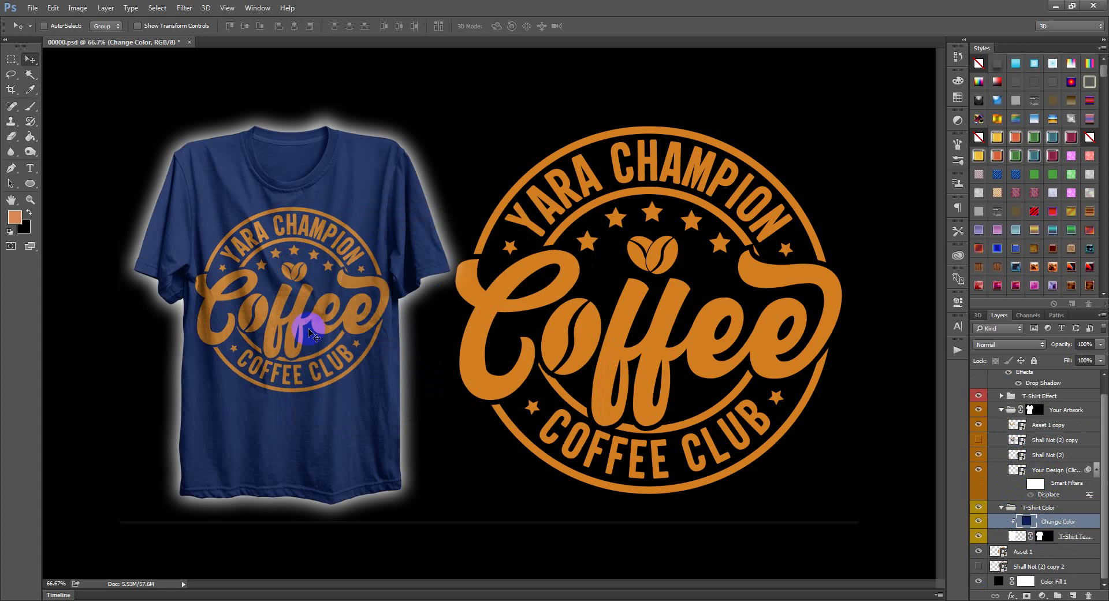
- Scale down the Asset 1 copy badge slightly around its centre on the T-shirt's chest
{"action": "left_click", "coordinate": [1034, 427]}
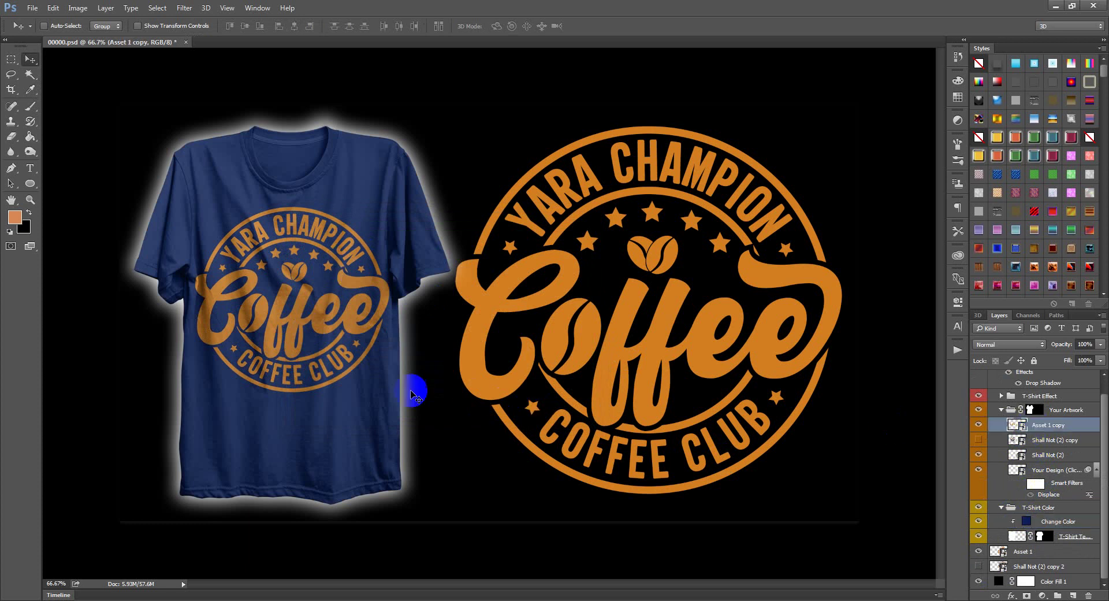
{"action": "key", "text": "ctrl+t"}
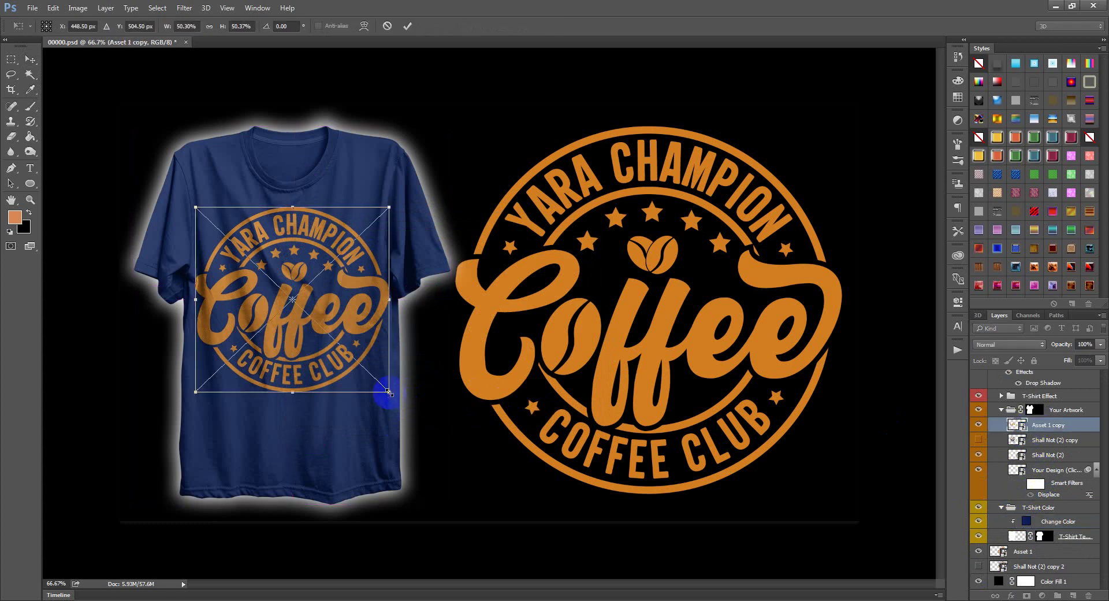
{"action": "left_click_drag", "start_coordinate": [389, 393], "coordinate": [380, 382]}
{"action": "key", "text": "Return"}
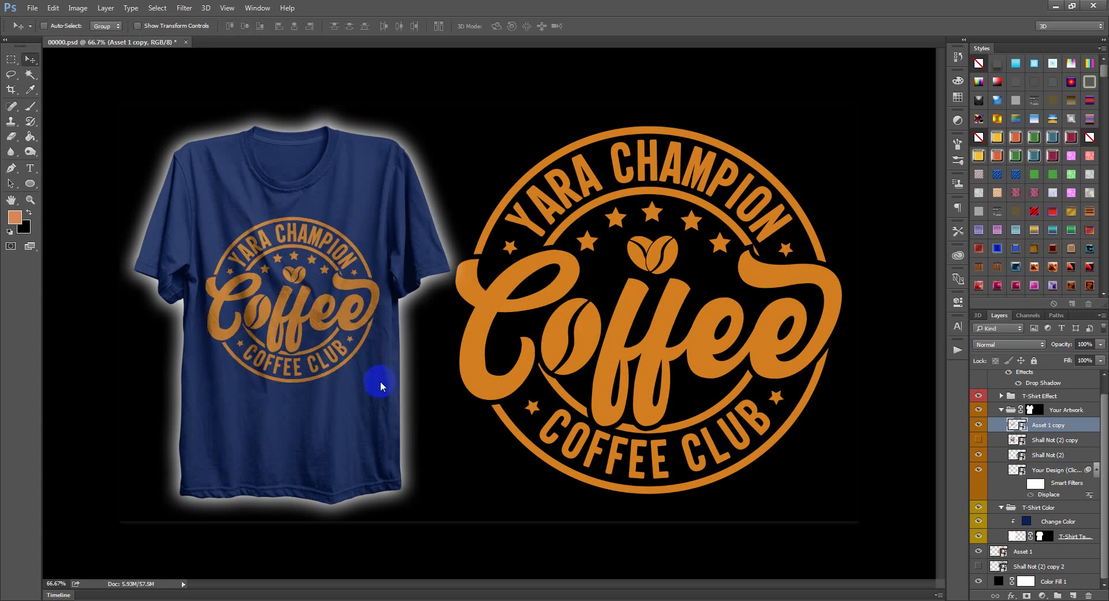
- Save the T-shirt mockup as a JPEG named coffee at maximum quality 12
{"action": "scroll", "coordinate": [506, 351], "scroll_direction": "down", "scroll_amount": 2}
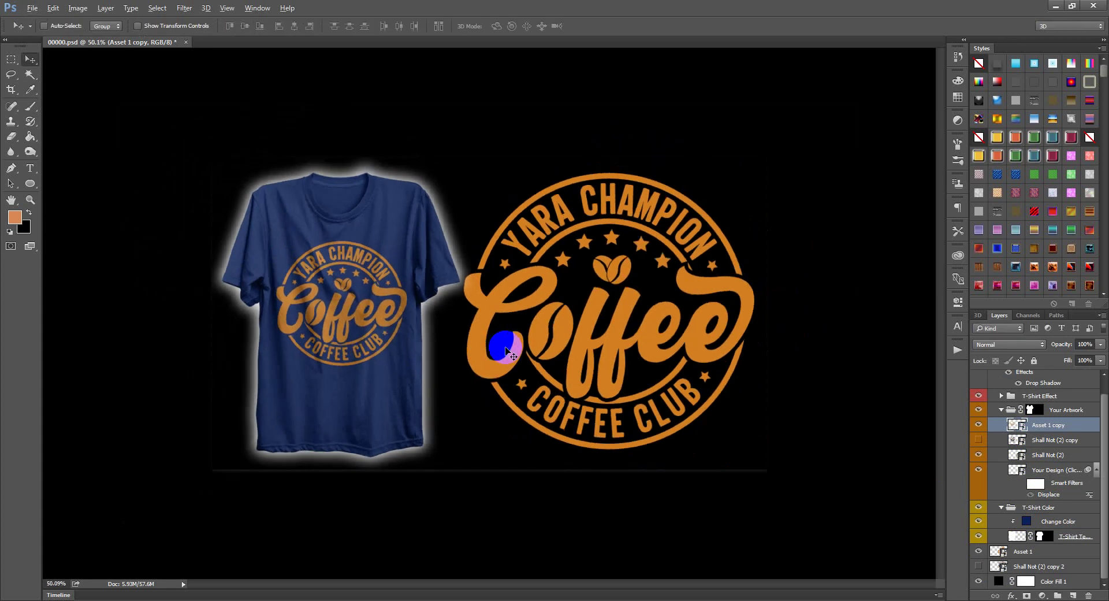
{"action": "key", "text": "alt"}
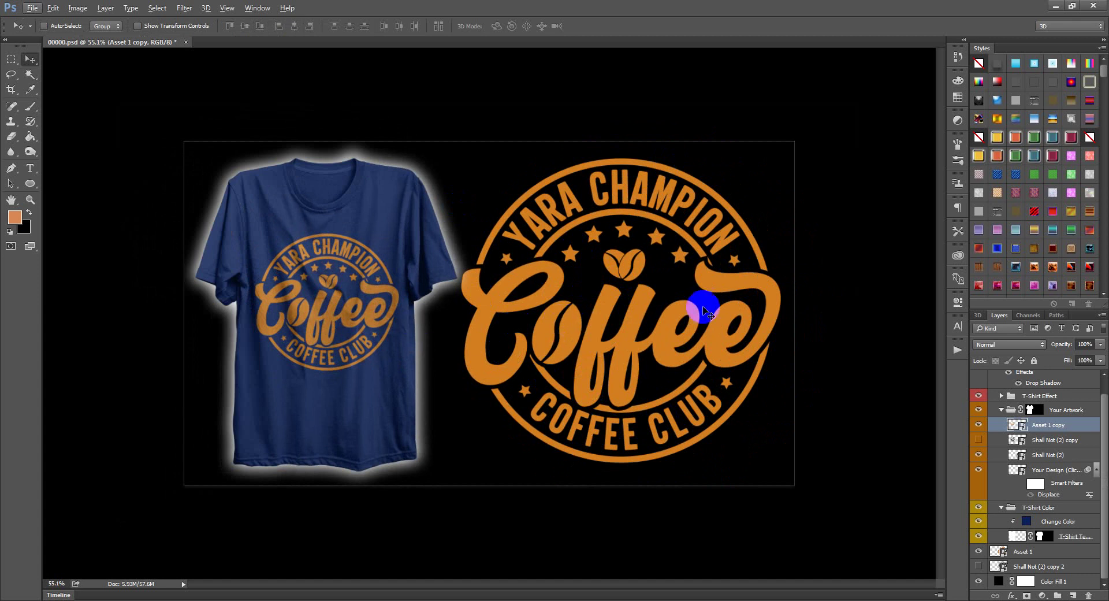
{"action": "key", "text": "ctrl"}
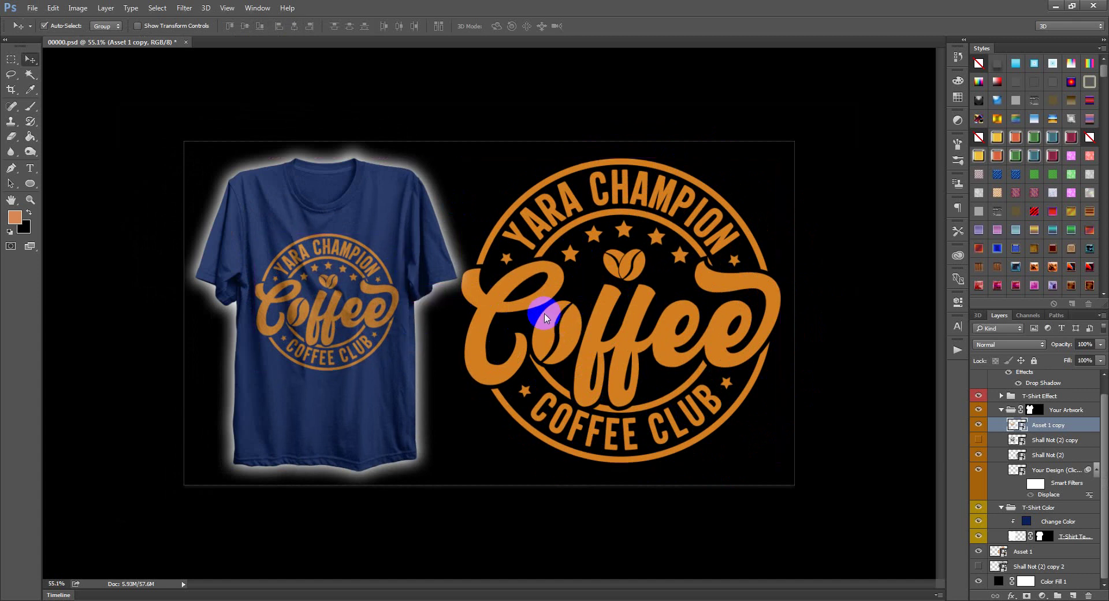
{"action": "key", "text": "ctrl+shift+s"}
{"action": "left_click", "coordinate": [260, 479]}
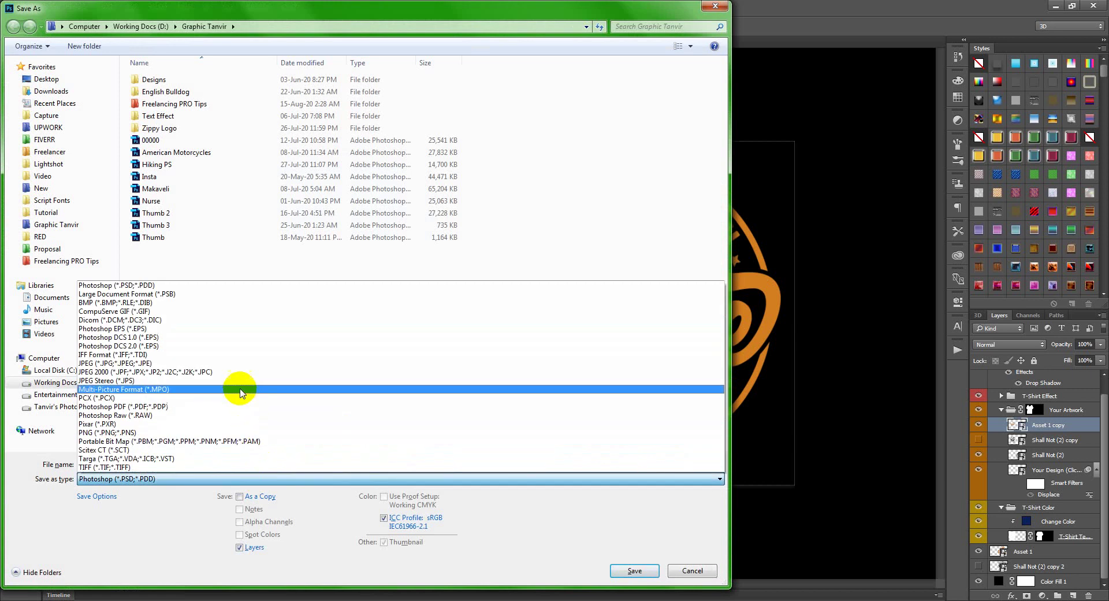
{"action": "left_click", "coordinate": [235, 364]}
{"action": "double_click", "coordinate": [235, 464]}
{"action": "type", "text": "c"}
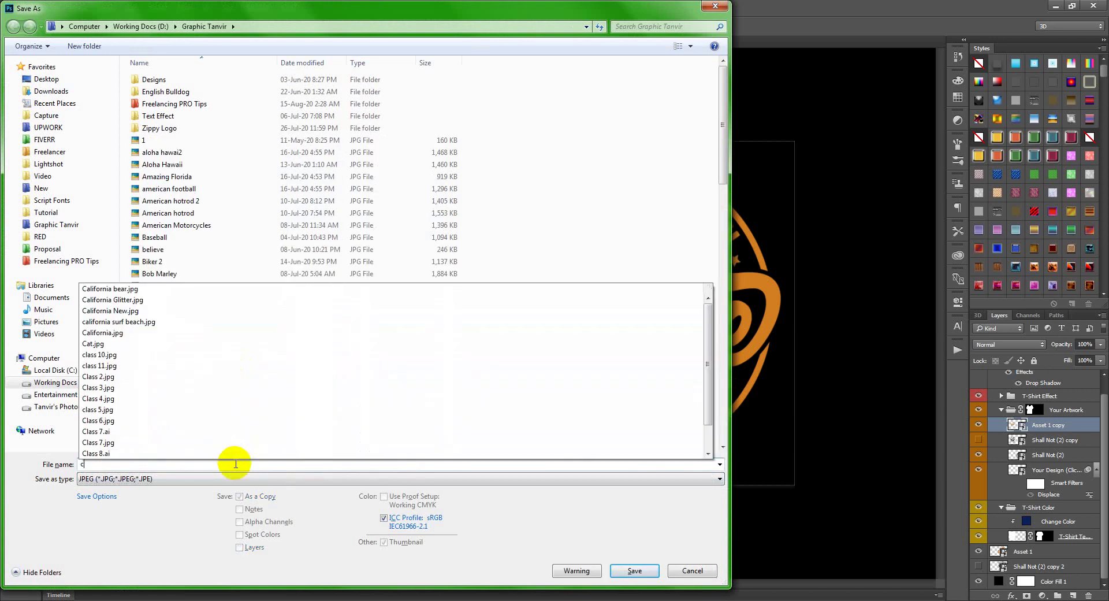
{"action": "type", "text": "offee"}
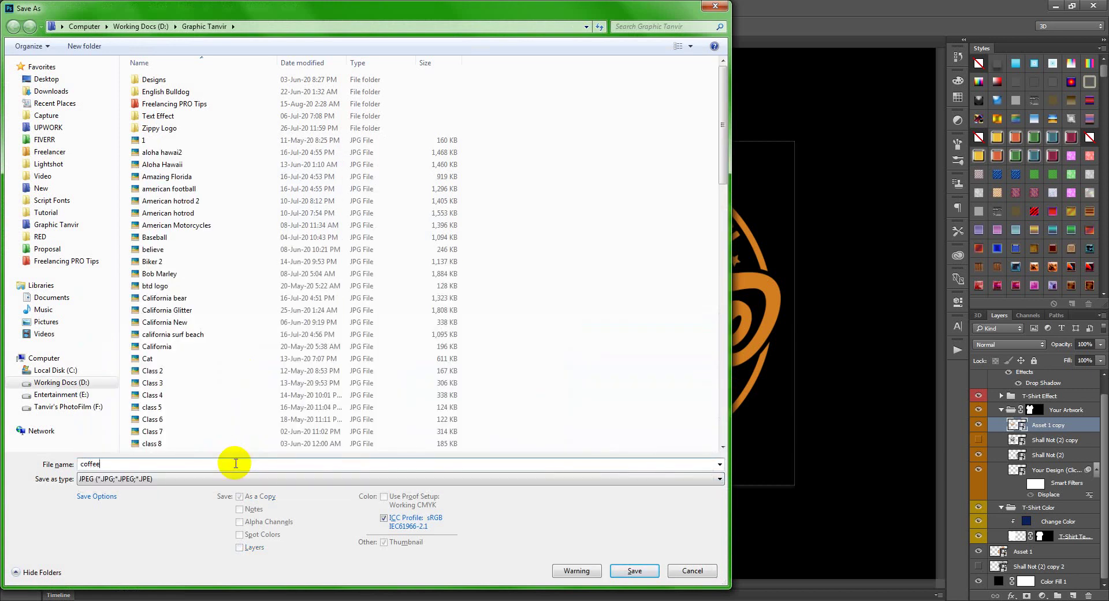
{"action": "key", "text": "Return"}
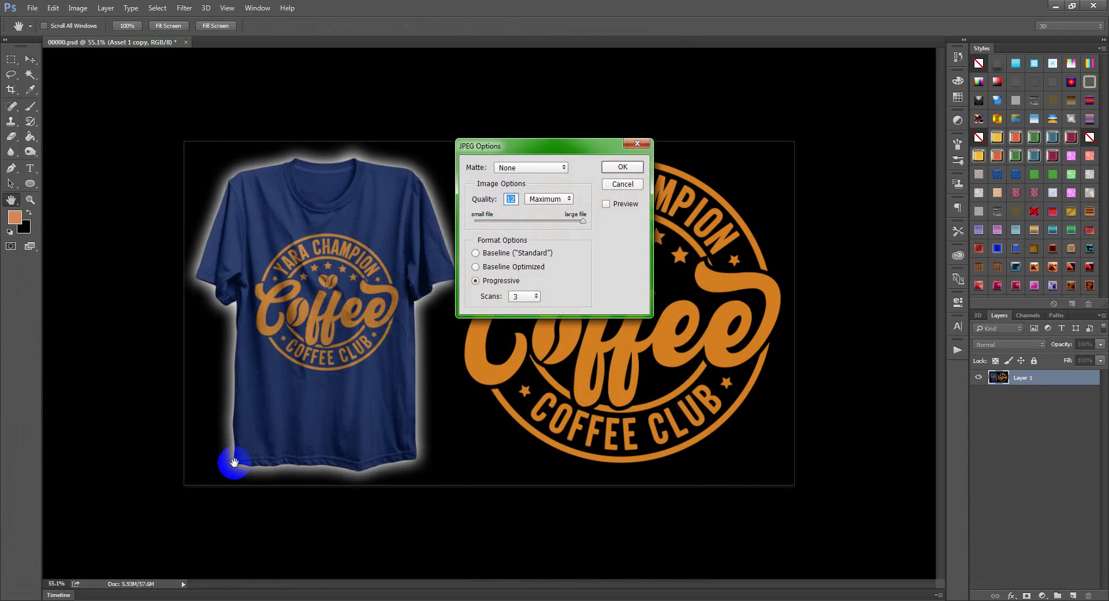
{"action": "key", "text": "Return"}
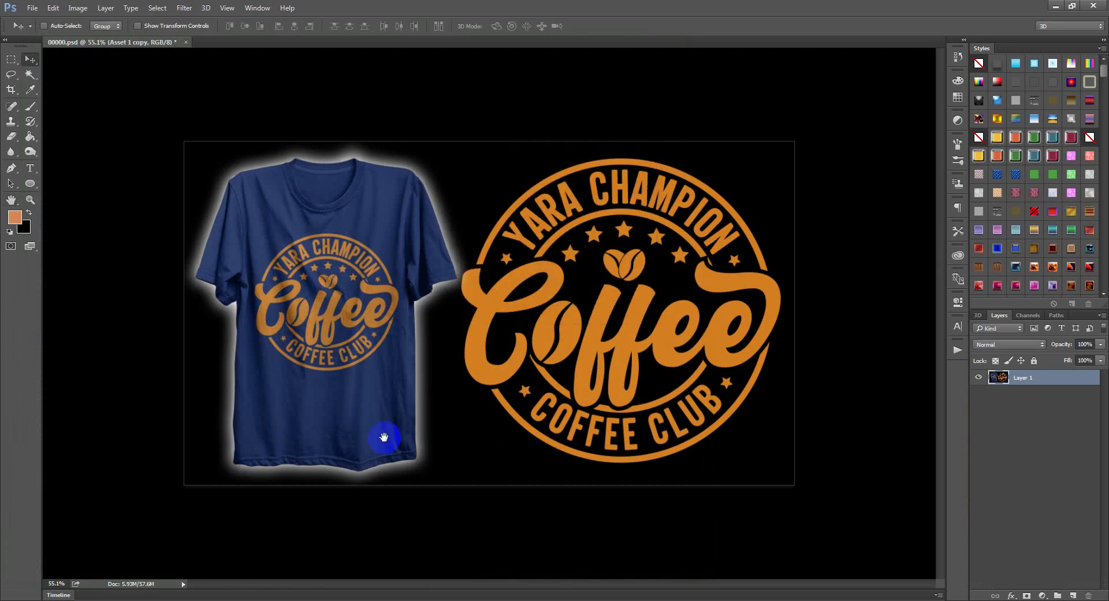
- Switch to Illustrator, bring up the badge grid in Untitled-3 and leave the grid group deselected outside isolation mode
{"action": "key", "text": "ctrl+z"}
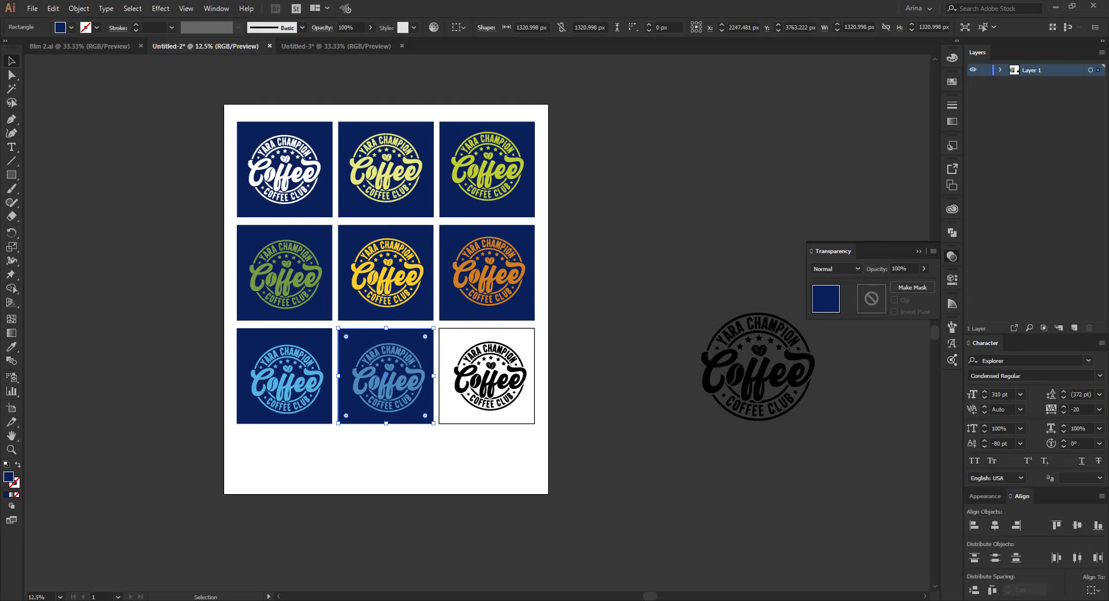
{"action": "left_click", "coordinate": [438, 497]}
{"action": "left_click", "coordinate": [504, 453]}
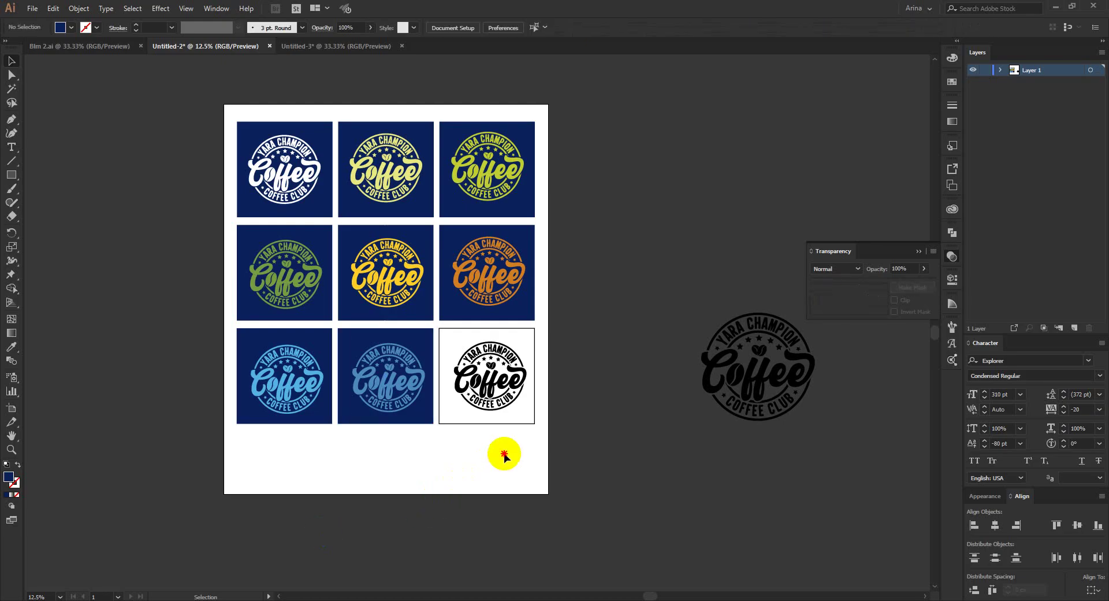
{"action": "left_click", "coordinate": [317, 46]}
{"action": "double_click", "coordinate": [539, 340]}
{"action": "scroll", "coordinate": [539, 339], "scroll_direction": "down", "scroll_amount": 2}
{"action": "scroll", "coordinate": [549, 345], "scroll_direction": "down", "scroll_amount": 1}
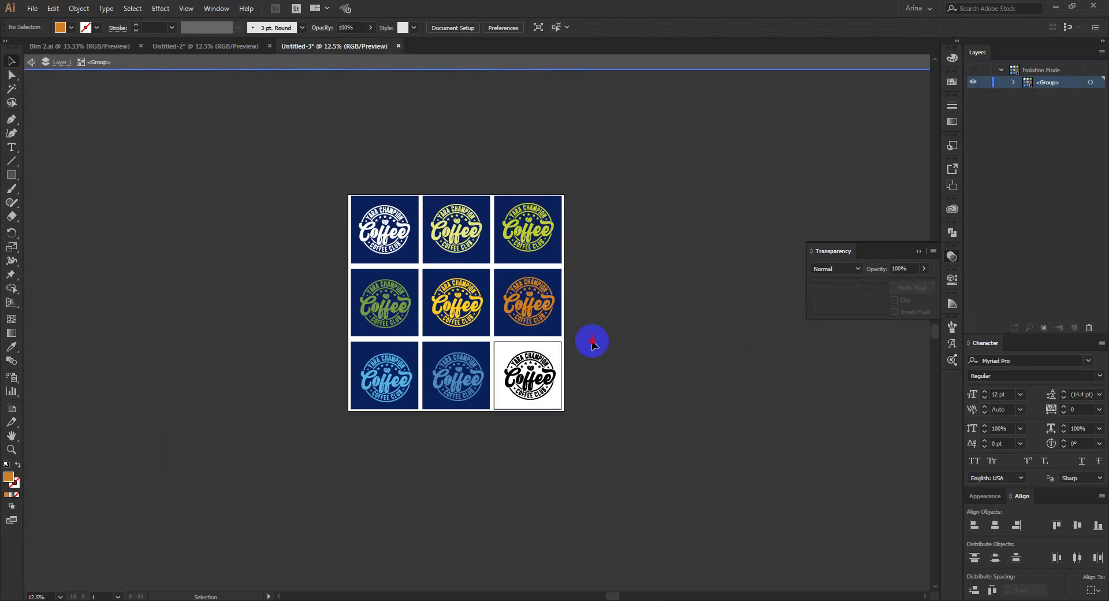
{"action": "double_click", "coordinate": [577, 334]}
{"action": "left_click_drag", "start_coordinate": [325, 183], "coordinate": [634, 478]}
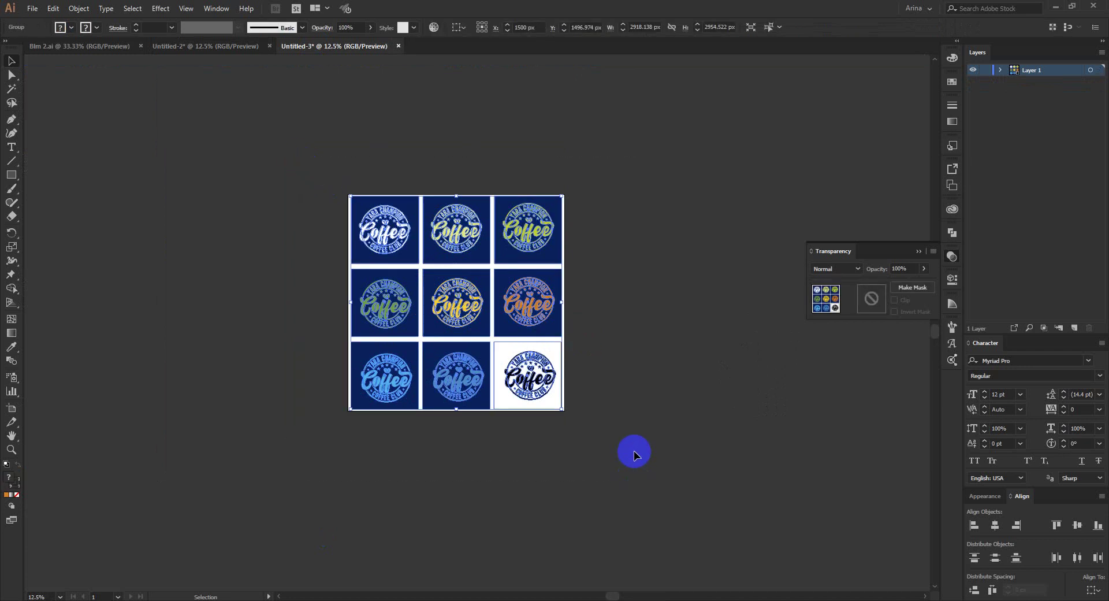
{"action": "left_click", "coordinate": [634, 453]}
- Place coffee.jpg as a linked image just below the badge grid, starting at the artboard's lower-left corner
{"action": "key", "text": "shift+ctrl+p"}
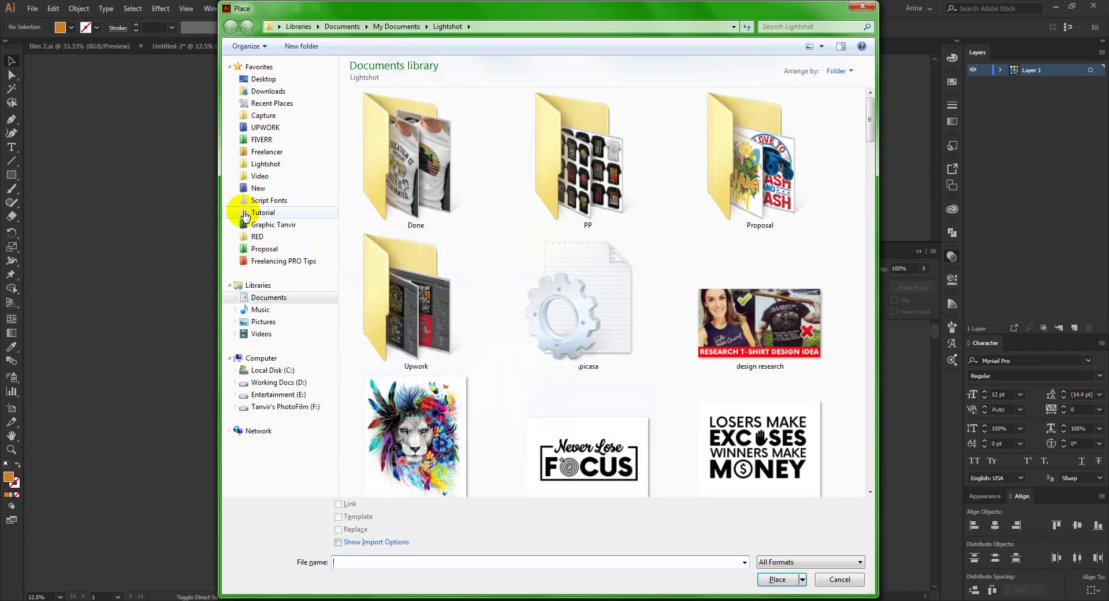
{"action": "left_click", "coordinate": [254, 224]}
{"action": "left_click", "coordinate": [540, 363]}
{"action": "scroll", "coordinate": [540, 370], "scroll_direction": "down", "scroll_amount": 15}
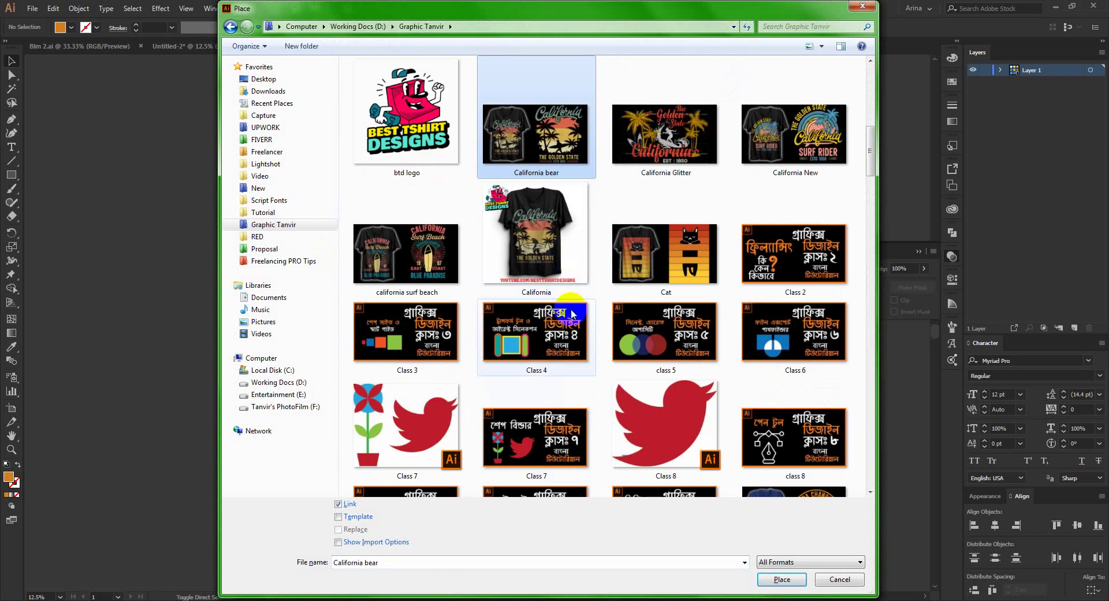
{"action": "scroll", "coordinate": [638, 300], "scroll_direction": "down", "scroll_amount": 4}
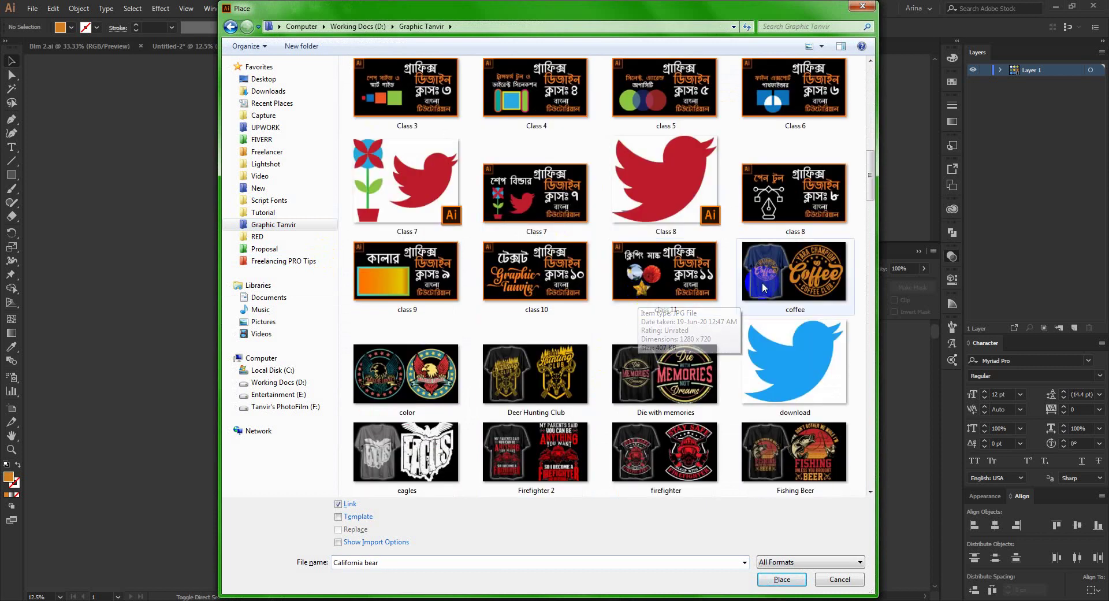
{"action": "double_click", "coordinate": [639, 301]}
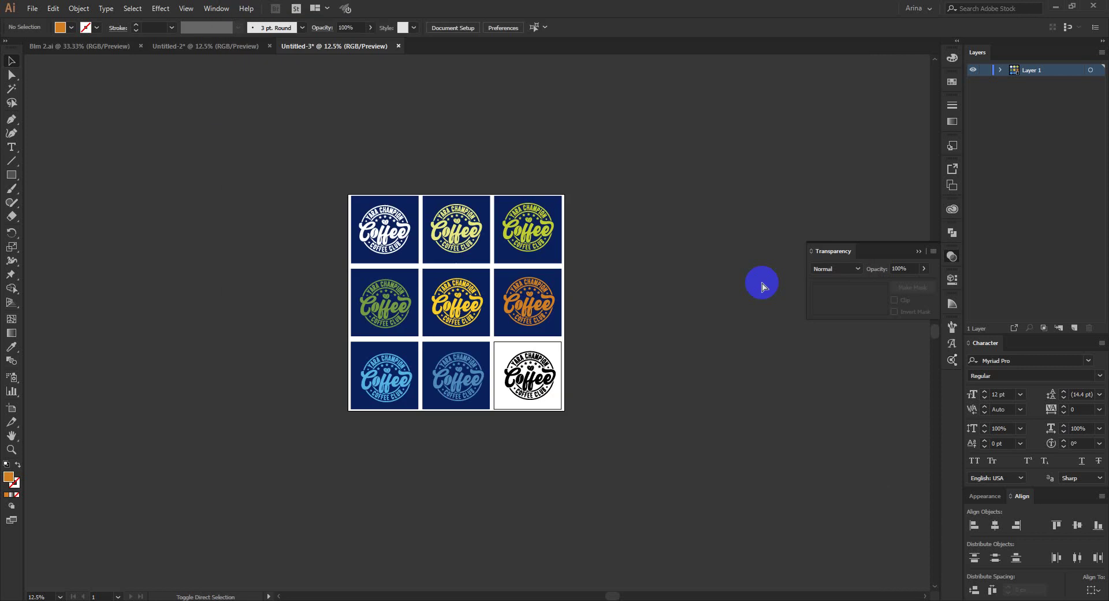
{"action": "left_click", "coordinate": [348, 414]}
- Scale up the placed mockup image proportionally to the artboard's width, 3000 x 1687.5 px
{"action": "scroll", "coordinate": [483, 460], "scroll_direction": "up", "scroll_amount": 2}
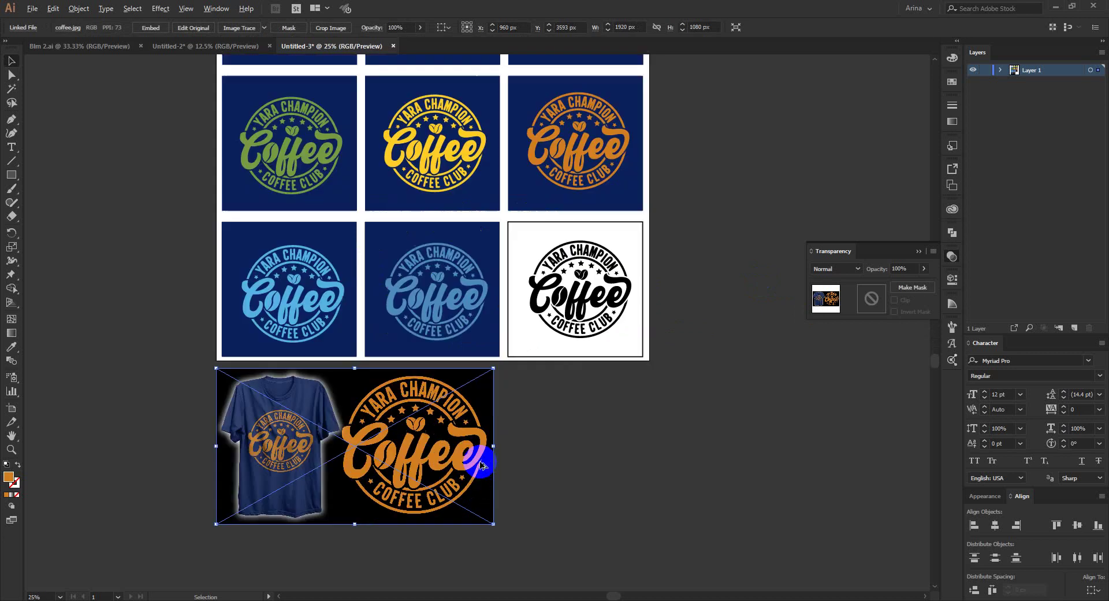
{"action": "scroll", "coordinate": [492, 405], "scroll_direction": "down", "scroll_amount": 3}
{"action": "left_click_drag", "start_coordinate": [494, 349], "coordinate": [648, 401]}
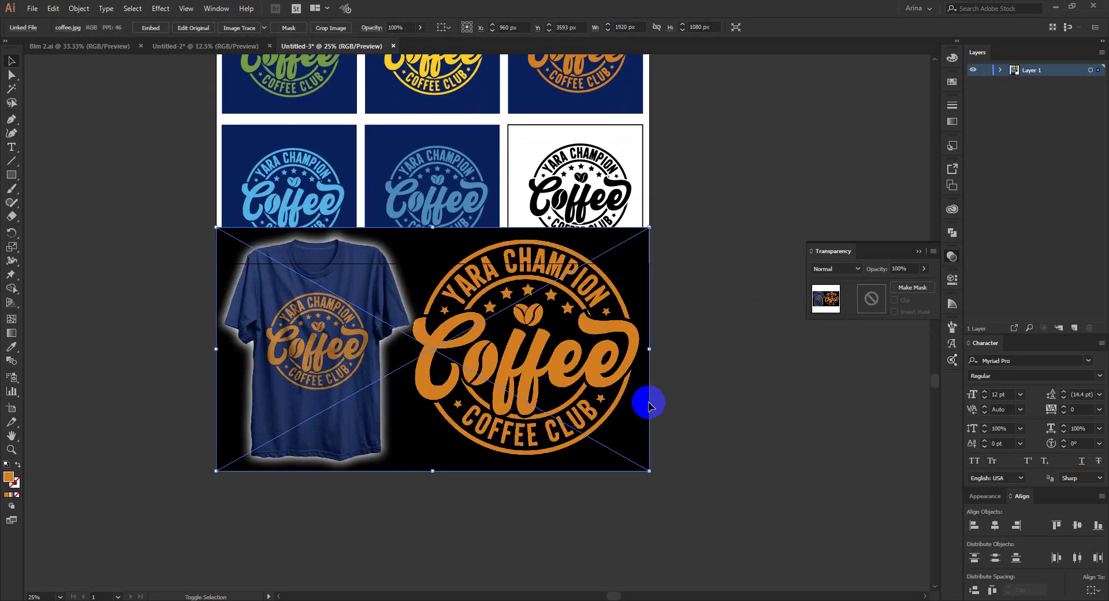
- Move the mockup image straight down until it clears the artboard with a small gap beneath the badge grid, and deselect it
{"action": "scroll", "coordinate": [466, 324], "scroll_direction": "down", "scroll_amount": 1}
{"action": "key", "text": "Down"}
{"action": "key", "text": "Down"}
{"action": "key", "text": "Down"}
{"action": "key", "text": "Down"}
{"action": "key", "text": "Down"}
{"action": "key", "text": "Down"}
{"action": "key", "text": "Down"}
{"action": "key", "text": "Down"}
{"action": "key", "text": "Down"}
{"action": "key", "text": "Down"}
{"action": "key", "text": "Down"}
{"action": "key", "text": "Down"}
{"action": "key", "text": "Down"}
{"action": "key", "text": "Down"}
{"action": "key", "text": "Down"}
{"action": "key", "text": "Down"}
{"action": "key", "text": "Down"}
{"action": "key", "text": "Down"}
{"action": "key", "text": "Down"}
{"action": "key", "text": "Down"}
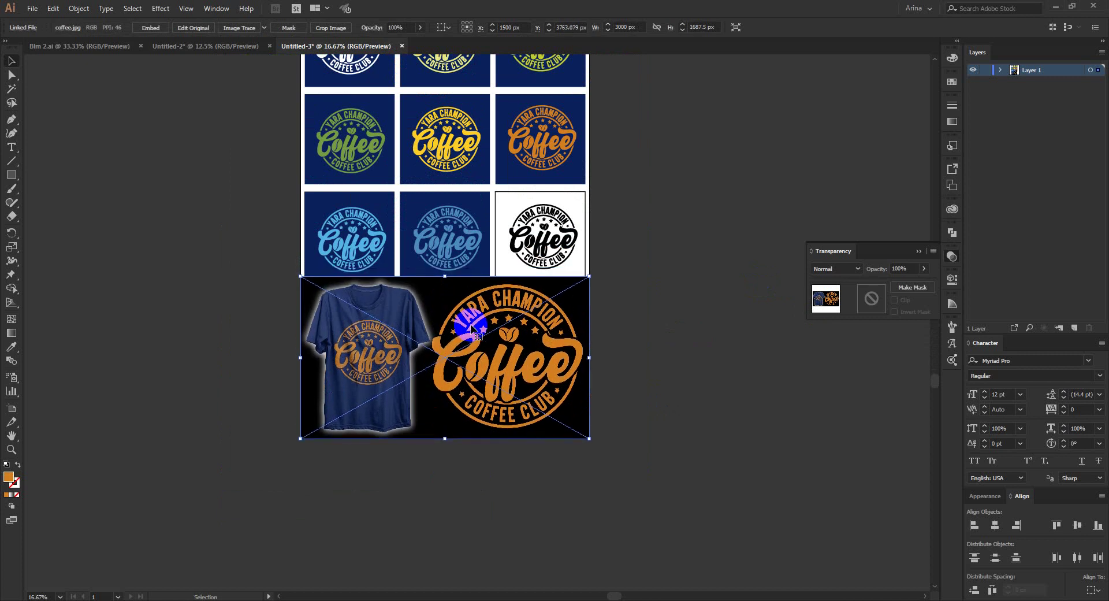
{"action": "key", "text": "Down"}
{"action": "key", "text": "Down"}
{"action": "key", "text": "Down"}
{"action": "key", "text": "Down"}
{"action": "key", "text": "Down"}
{"action": "key", "text": "Down"}
{"action": "key", "text": "Down"}
{"action": "key", "text": "Down"}
{"action": "key", "text": "Down"}
{"action": "key", "text": "Down"}
{"action": "key", "text": "Down"}
{"action": "key", "text": "Down"}
{"action": "key", "text": "Down"}
{"action": "key", "text": "Down"}
{"action": "key", "text": "Down"}
{"action": "key", "text": "Down"}
{"action": "key", "text": "Down"}
{"action": "key", "text": "Down"}
{"action": "key", "text": "Down"}
{"action": "key", "text": "Down"}
{"action": "key", "text": "Down"}
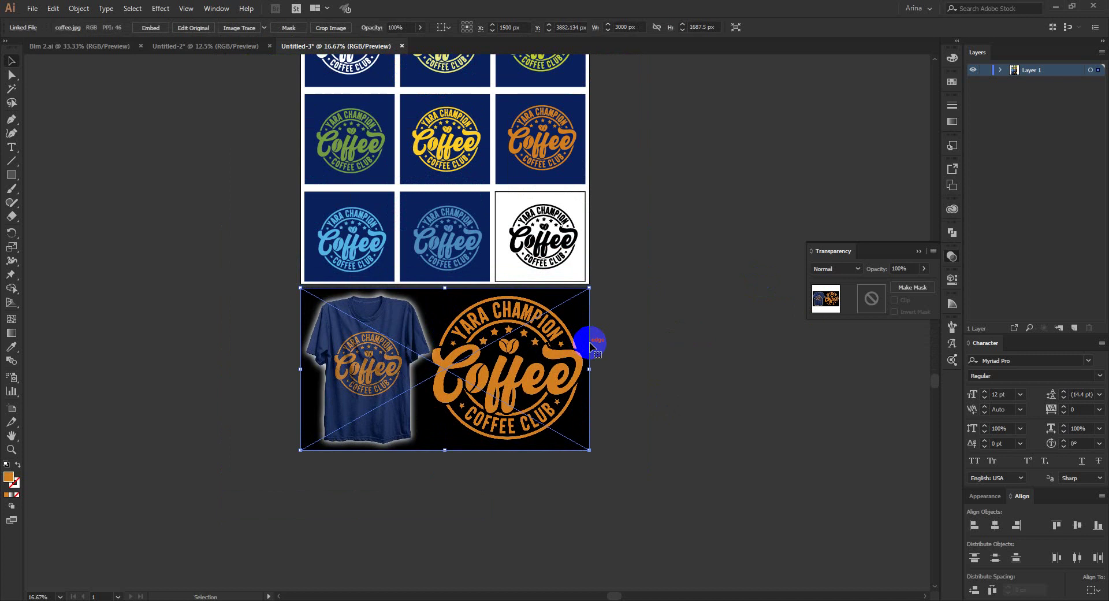
{"action": "left_click", "coordinate": [625, 359]}
{"action": "scroll", "coordinate": [485, 388], "scroll_direction": "down", "scroll_amount": 1}
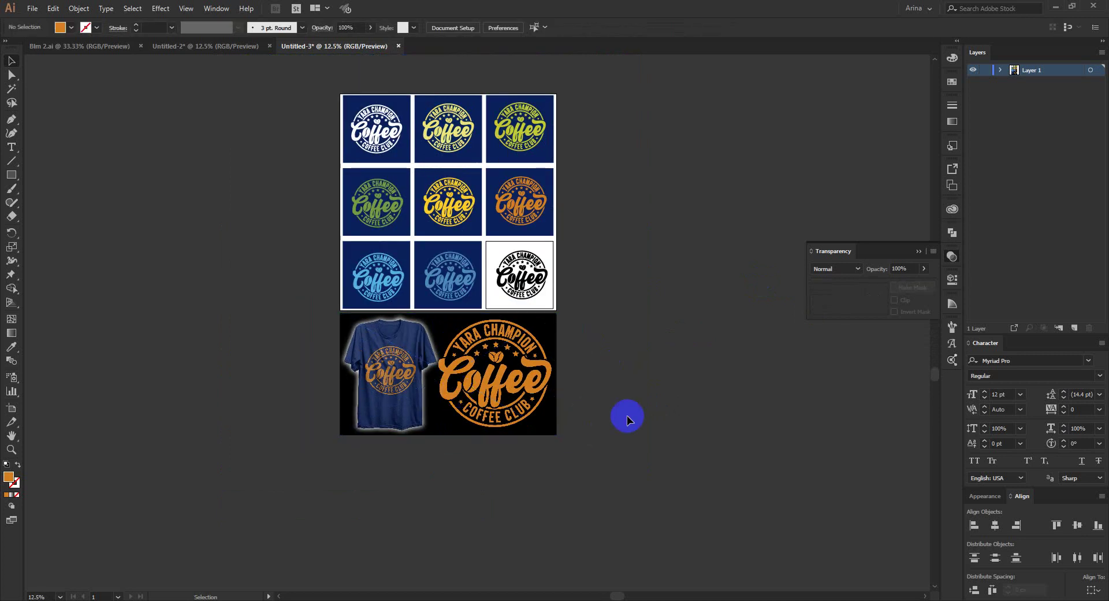
{"action": "scroll", "coordinate": [605, 387], "scroll_direction": "up", "scroll_amount": 1}
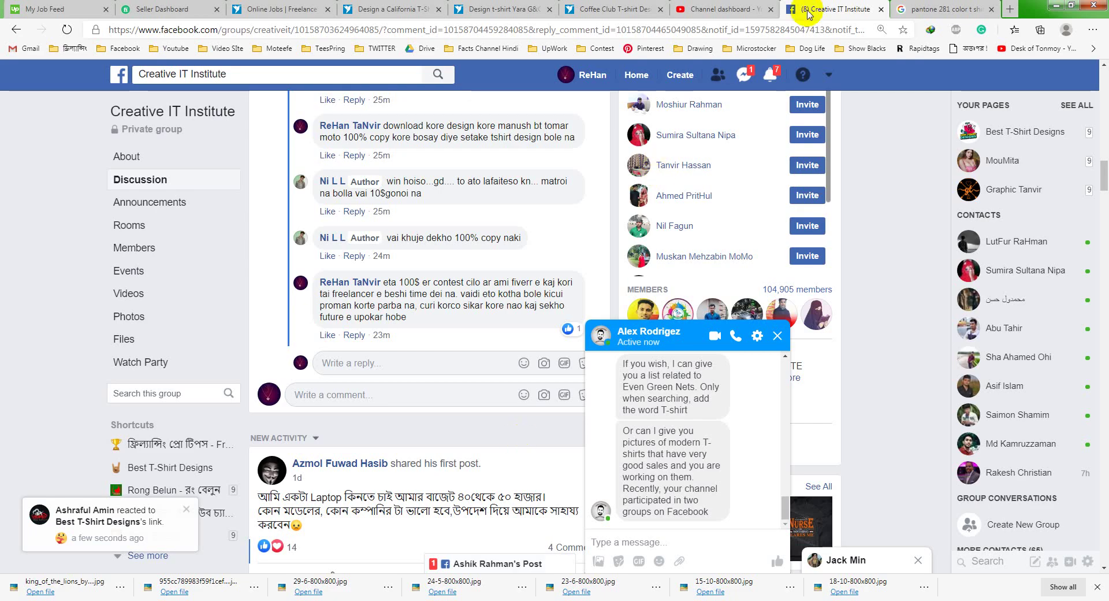
- Search the web for coffee bean pictures, reusing the browser tab with the Pantone 281 image search
{"action": "left_click", "coordinate": [942, 9]}
{"action": "left_click", "coordinate": [777, 36]}
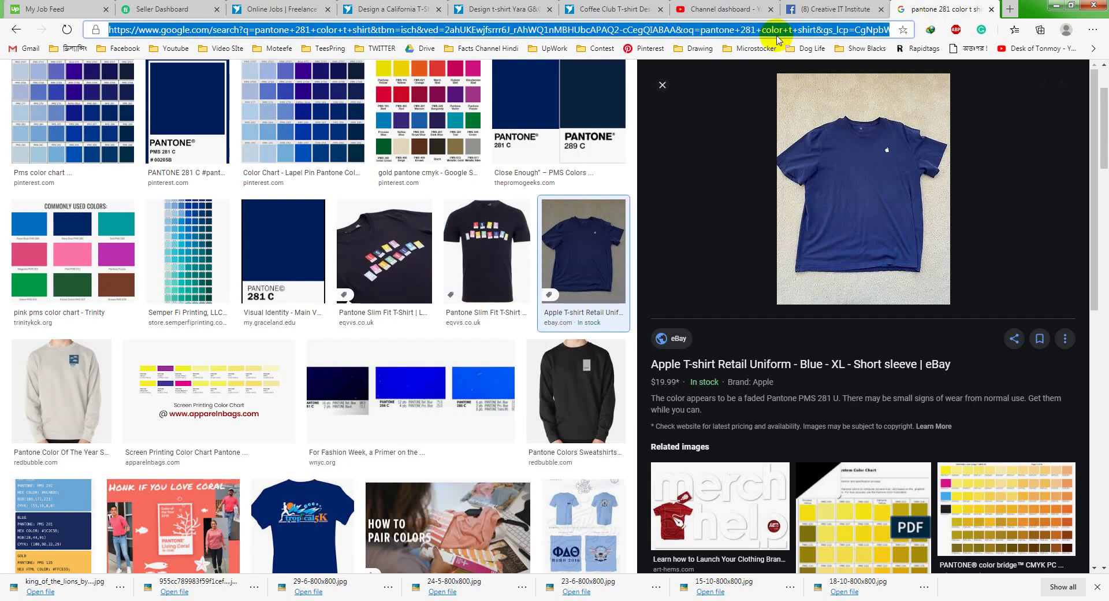
{"action": "type", "text": "coffe"}
{"action": "type", "text": "ee"}
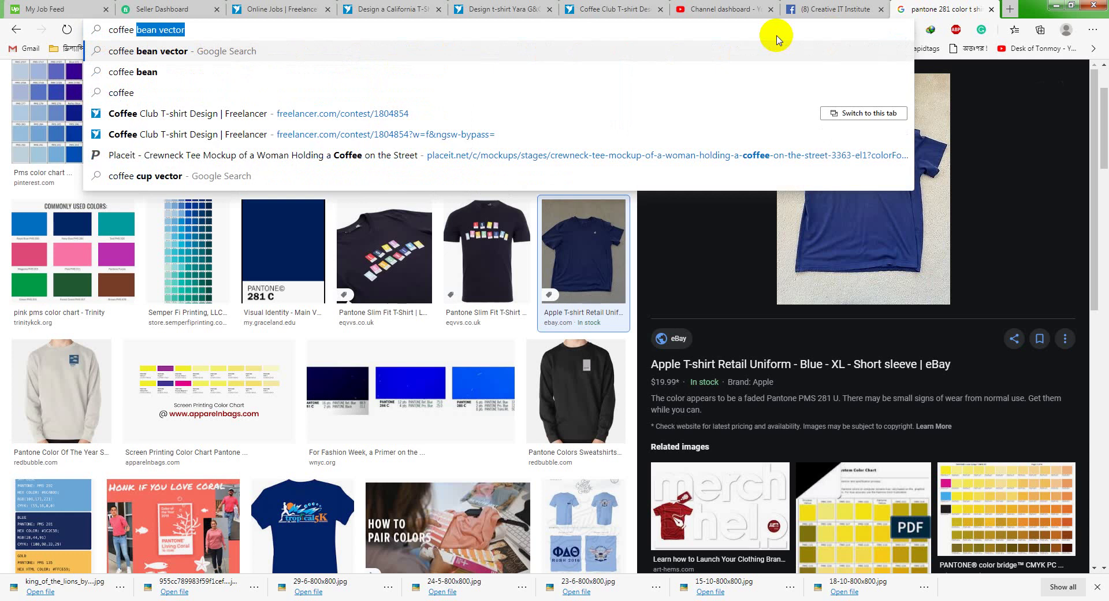
{"action": "type", "text": " bean pic"}
{"action": "key", "text": "Return"}
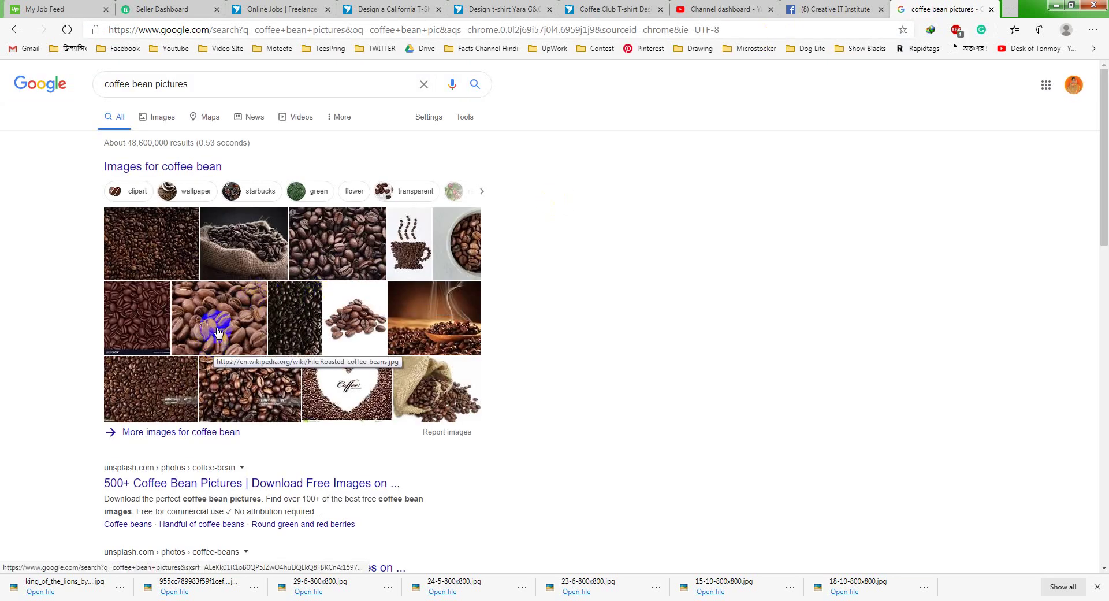
- Copy the Unsplash photo of coffee beans in a burlap sack and paste it into Untitled-3 in Illustrator
{"action": "left_click", "coordinate": [245, 249]}
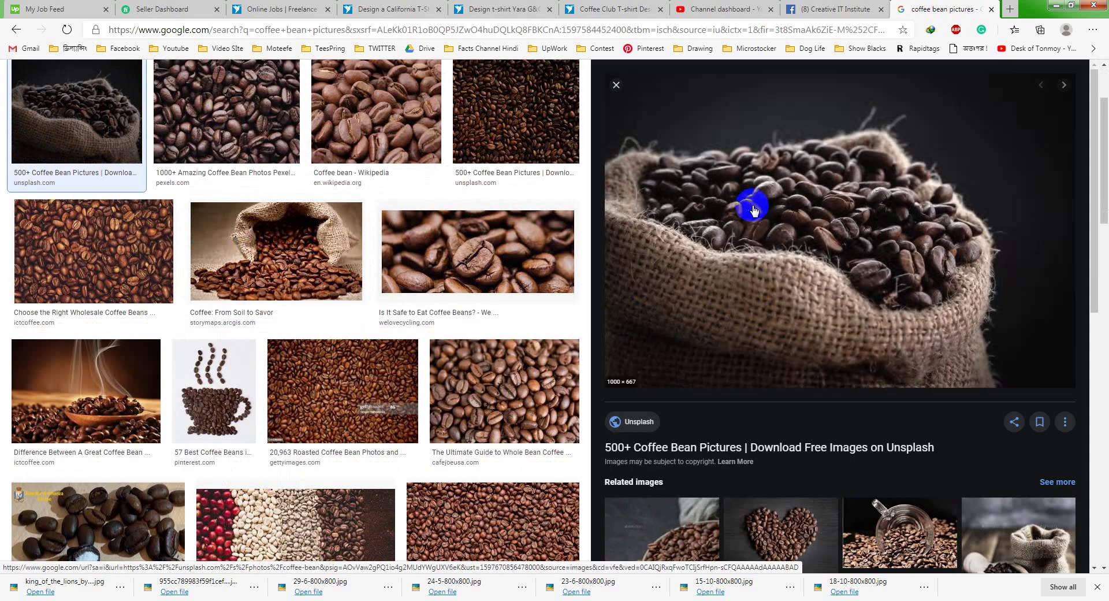
{"action": "right_click", "coordinate": [754, 209]}
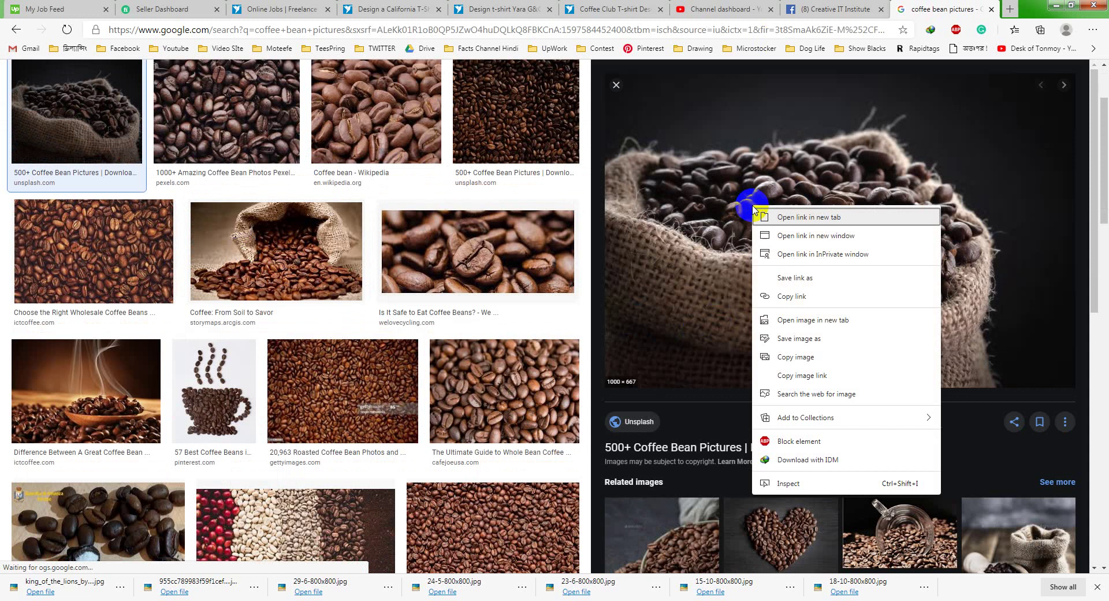
{"action": "left_click", "coordinate": [796, 361]}
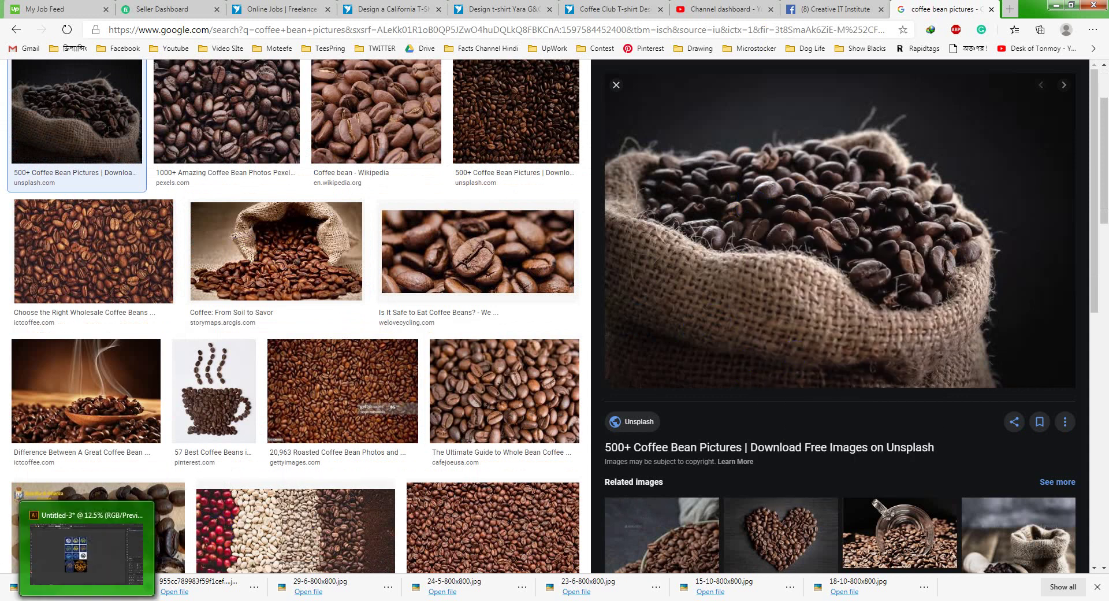
{"action": "left_click", "coordinate": [86, 543]}
{"action": "key", "text": "ctrl+v"}
- Move the pasted coffee bean photo to just above the badge grid, flush with the artboard's left edge
{"action": "scroll", "coordinate": [664, 376], "scroll_direction": "up", "scroll_amount": 1}
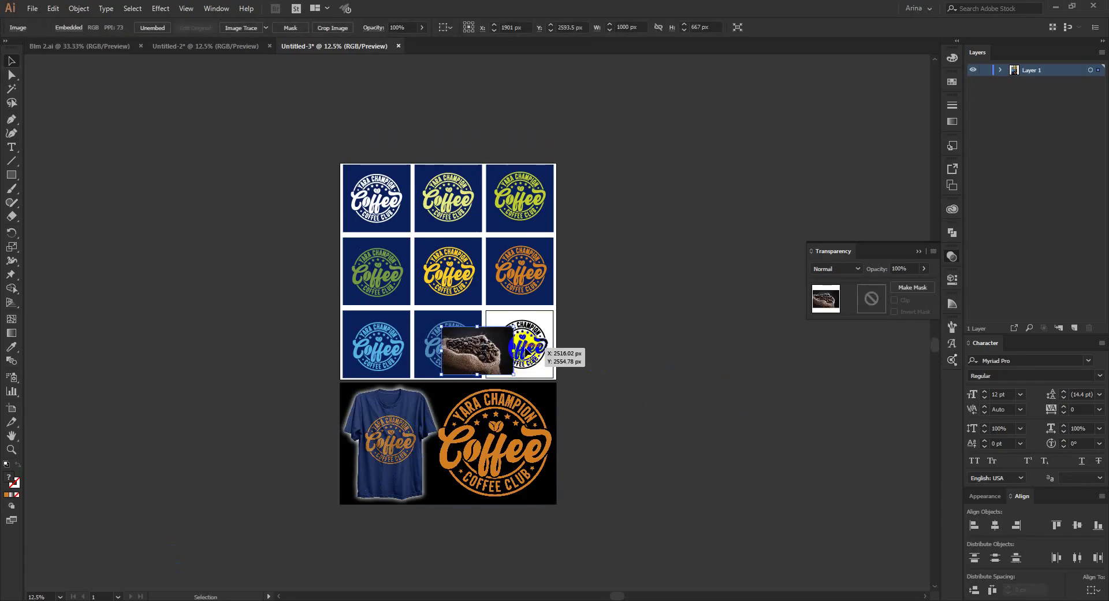
{"action": "left_click_drag", "start_coordinate": [483, 321], "coordinate": [423, 123]}
{"action": "scroll", "coordinate": [426, 89], "scroll_direction": "up", "scroll_amount": 4}
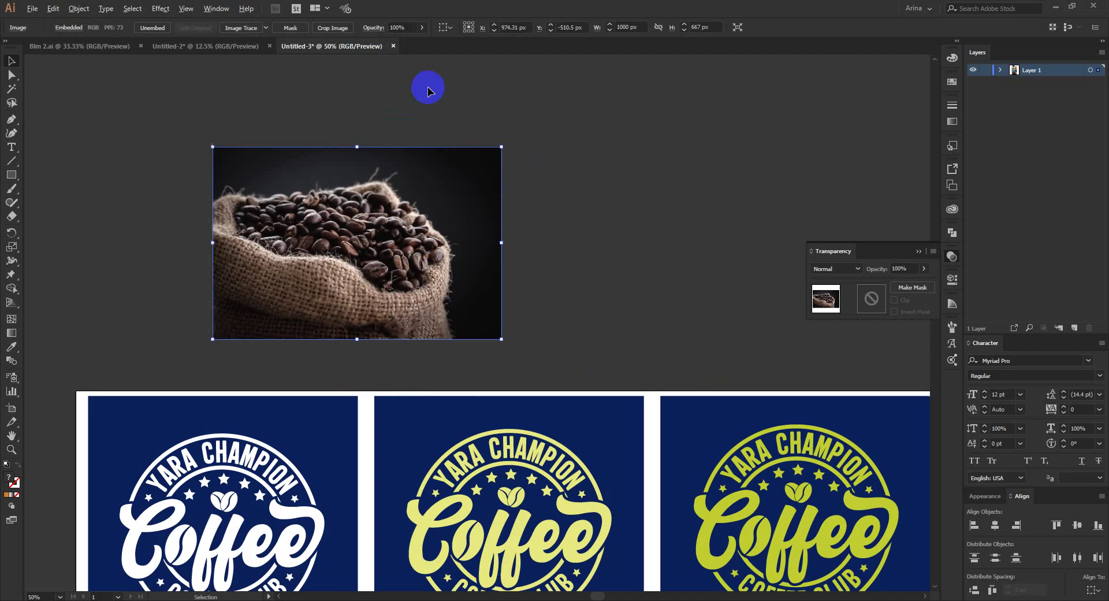
{"action": "left_click_drag", "start_coordinate": [384, 252], "coordinate": [247, 295]}
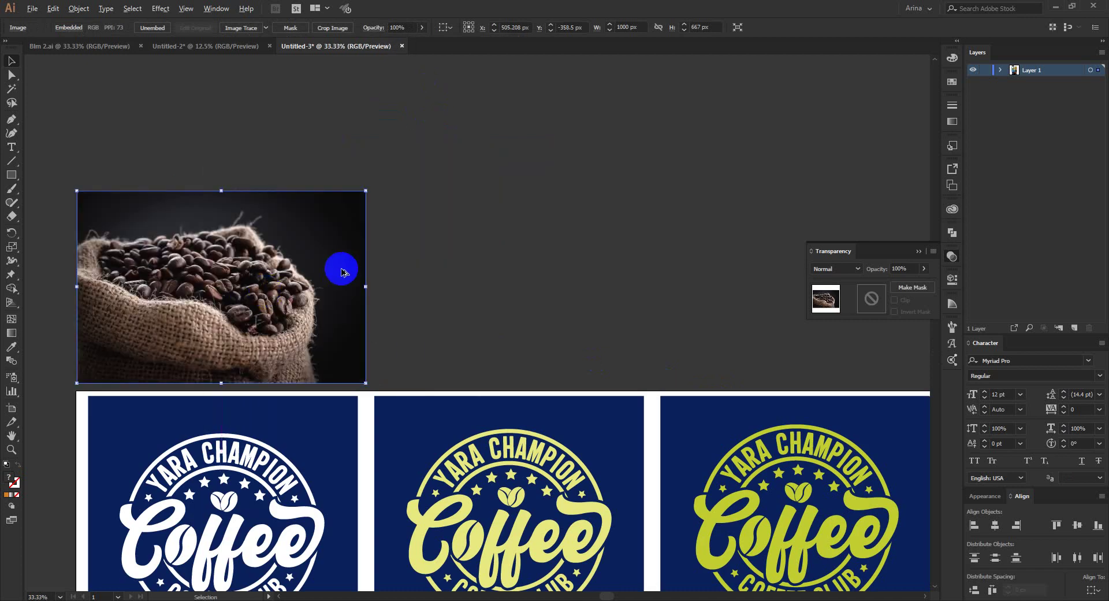
- Scale up the coffee bean photo proportionally to nearly the artboard's width, about 2997 x 1999 px, and deselect it
{"action": "scroll", "coordinate": [344, 267], "scroll_direction": "down", "scroll_amount": 3}
{"action": "scroll", "coordinate": [379, 331], "scroll_direction": "up", "scroll_amount": 2}
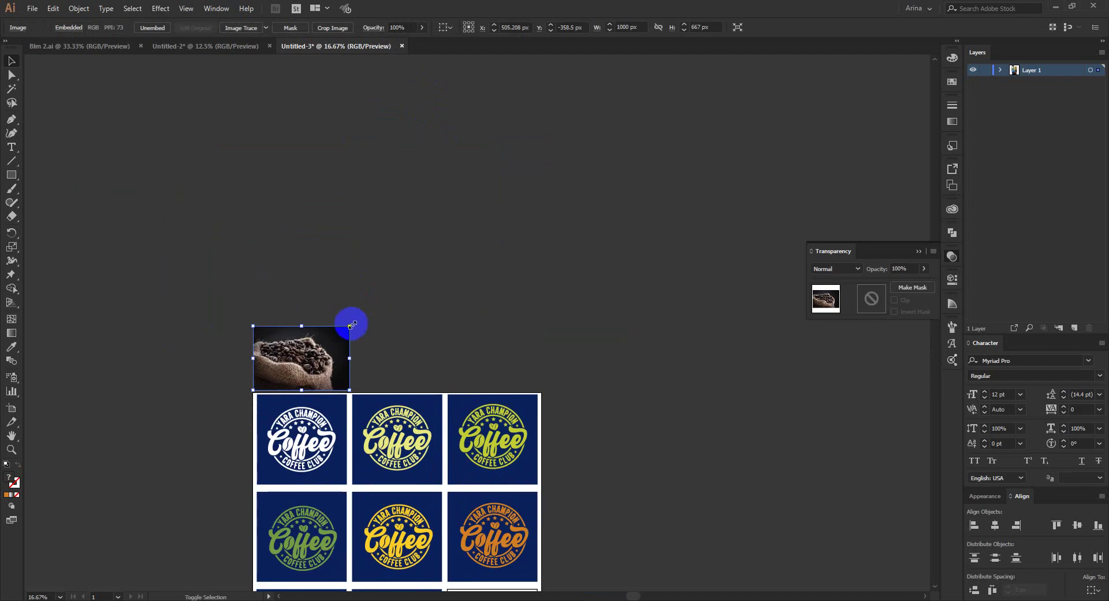
{"action": "left_click_drag", "start_coordinate": [351, 325], "coordinate": [632, 199]}
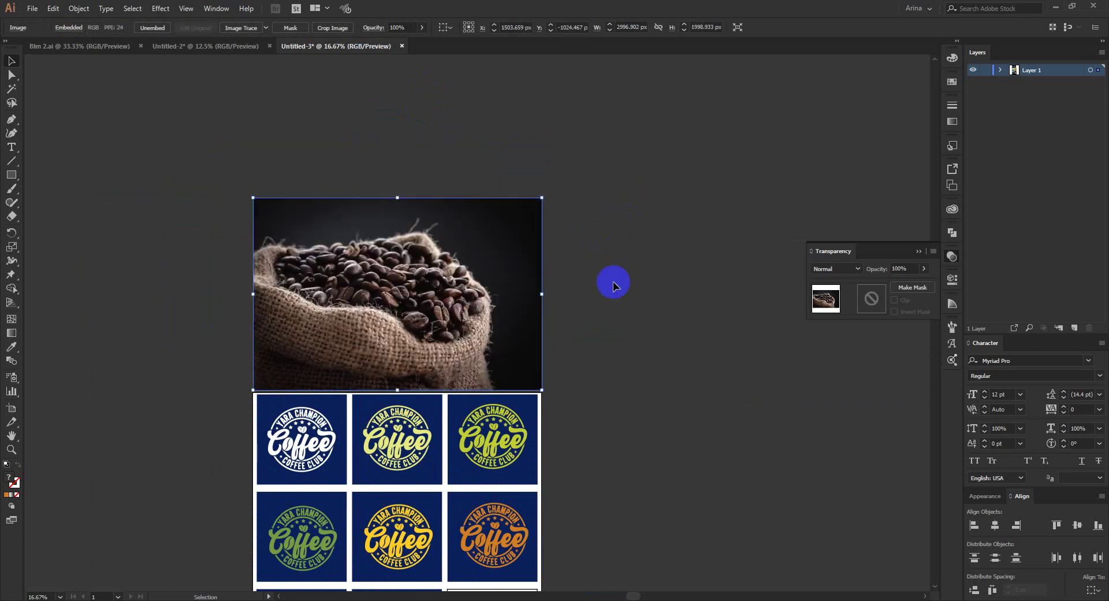
{"action": "left_click", "coordinate": [614, 283]}
- Draw a rectangle of about 3111 x 2058 px that completely covers the coffee bean photo
{"action": "scroll", "coordinate": [505, 268], "scroll_direction": "down", "scroll_amount": 1}
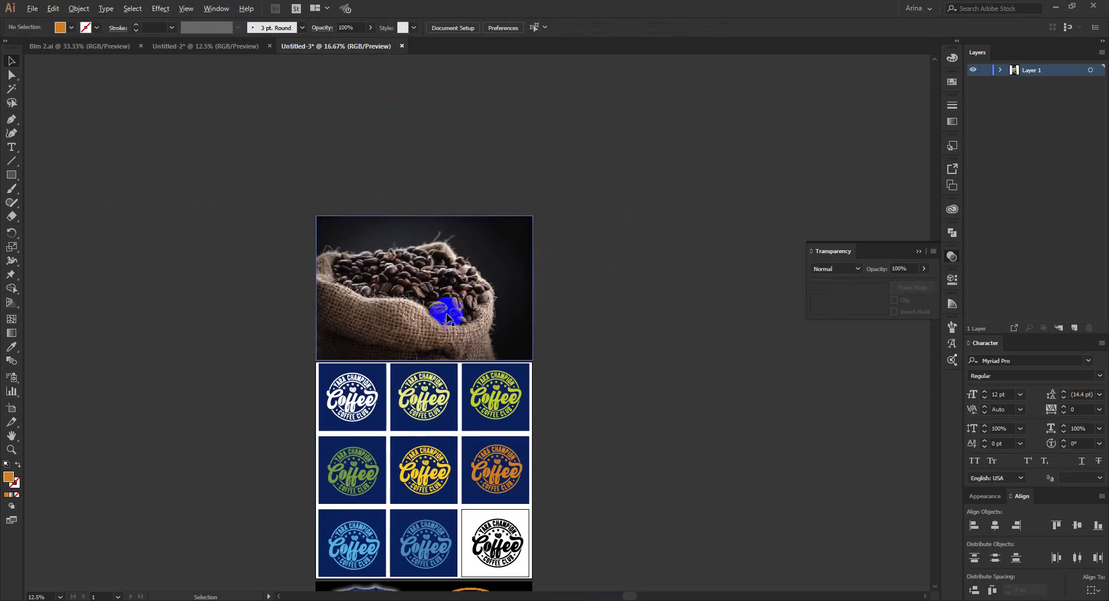
{"action": "scroll", "coordinate": [441, 309], "scroll_direction": "up", "scroll_amount": 1}
{"action": "scroll", "coordinate": [444, 301], "scroll_direction": "down", "scroll_amount": 1}
{"action": "left_click", "coordinate": [441, 281]}
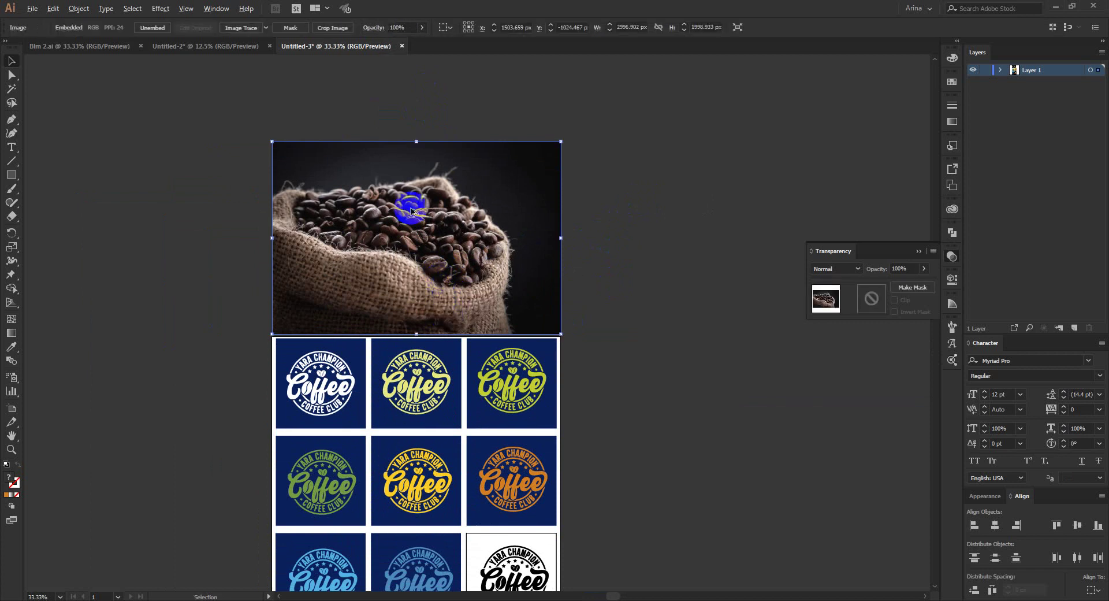
{"action": "scroll", "coordinate": [409, 209], "scroll_direction": "up", "scroll_amount": 2}
{"action": "left_click", "coordinate": [79, 152]}
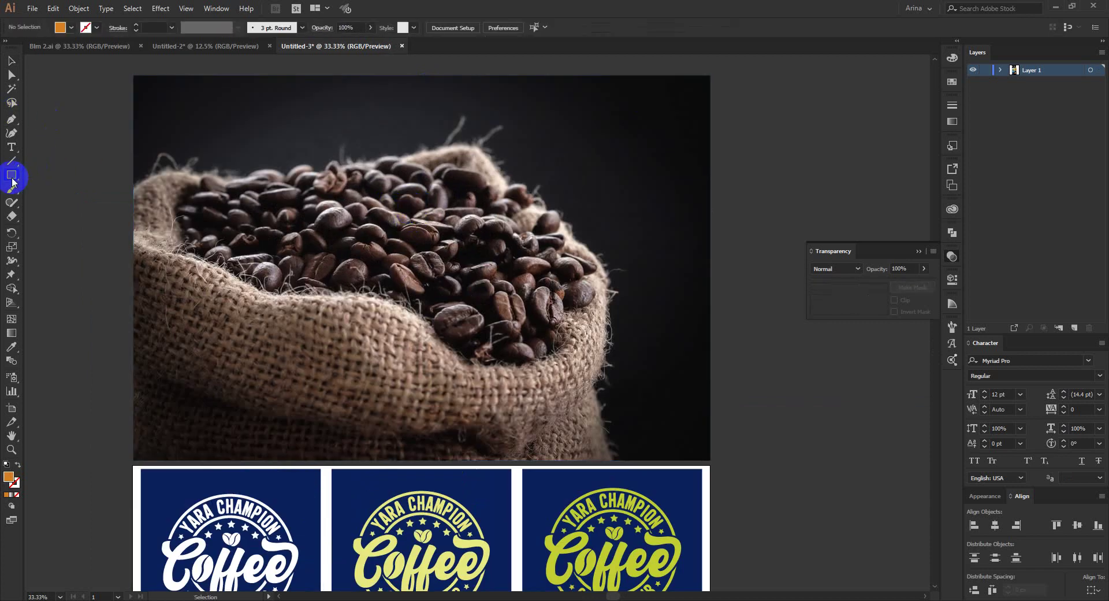
{"action": "left_click", "coordinate": [12, 176]}
{"action": "left_click_drag", "start_coordinate": [118, 65], "coordinate": [717, 460]}
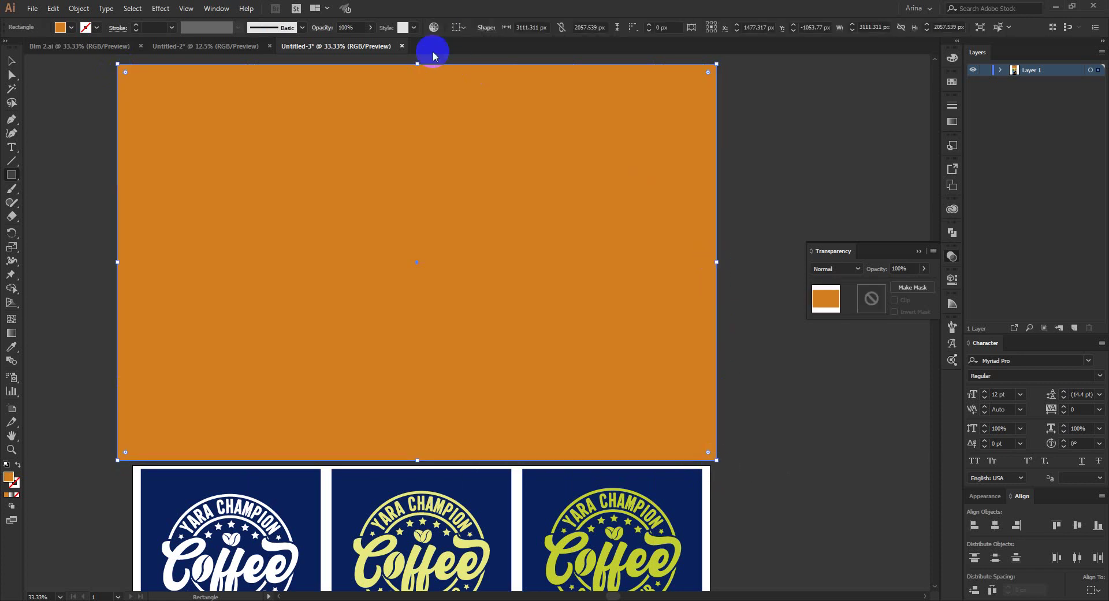
- Fill the covering rectangle with a dark blue swatch and set its opacity to 70%
{"action": "left_click", "coordinate": [70, 28]}
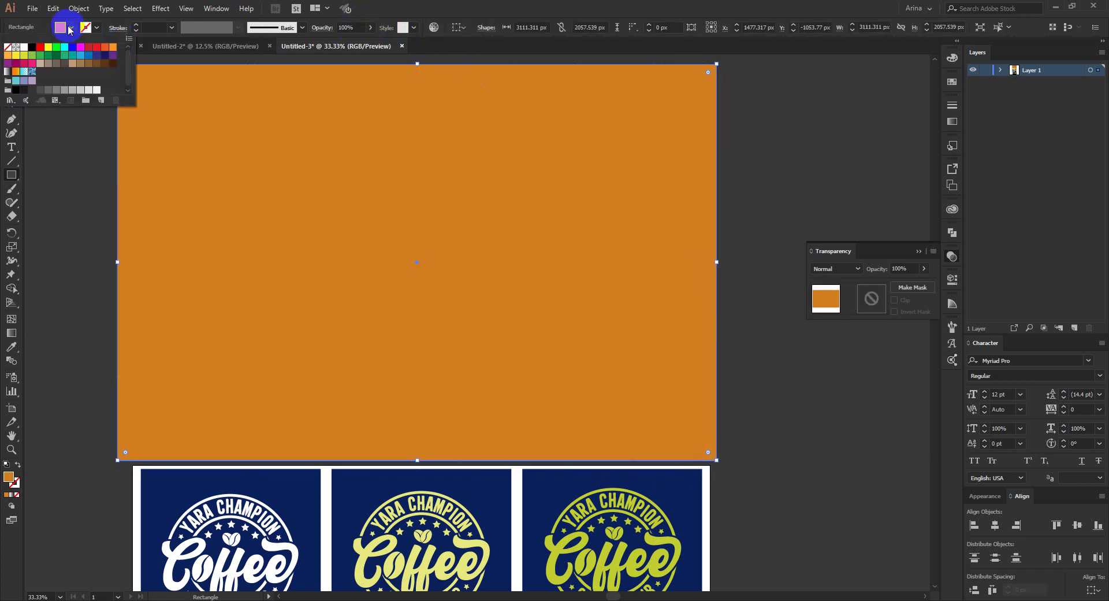
{"action": "left_click", "coordinate": [98, 57]}
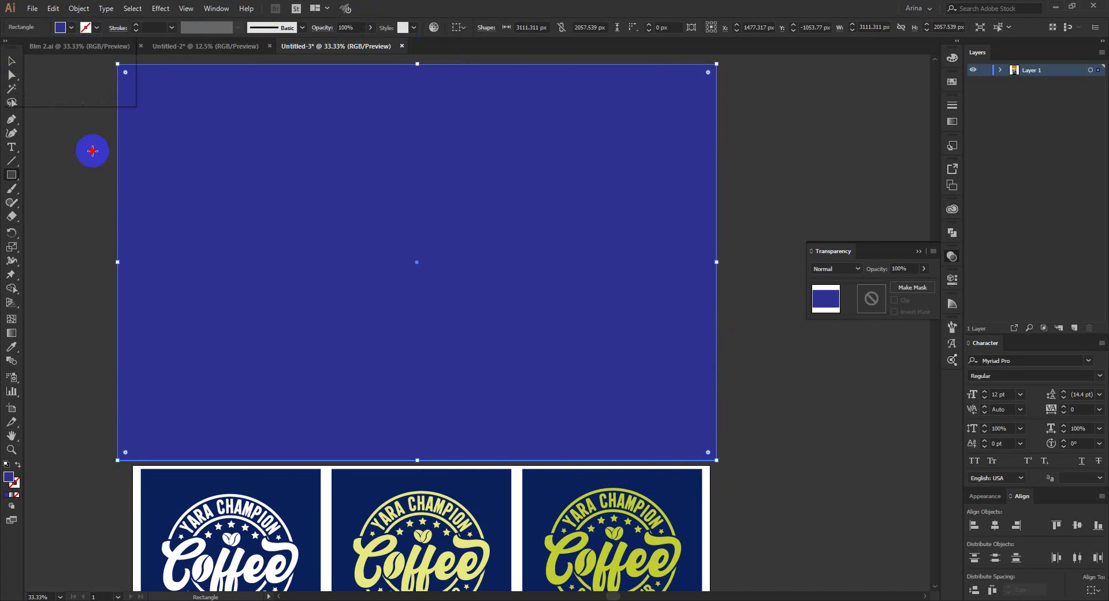
{"action": "key", "text": "v"}
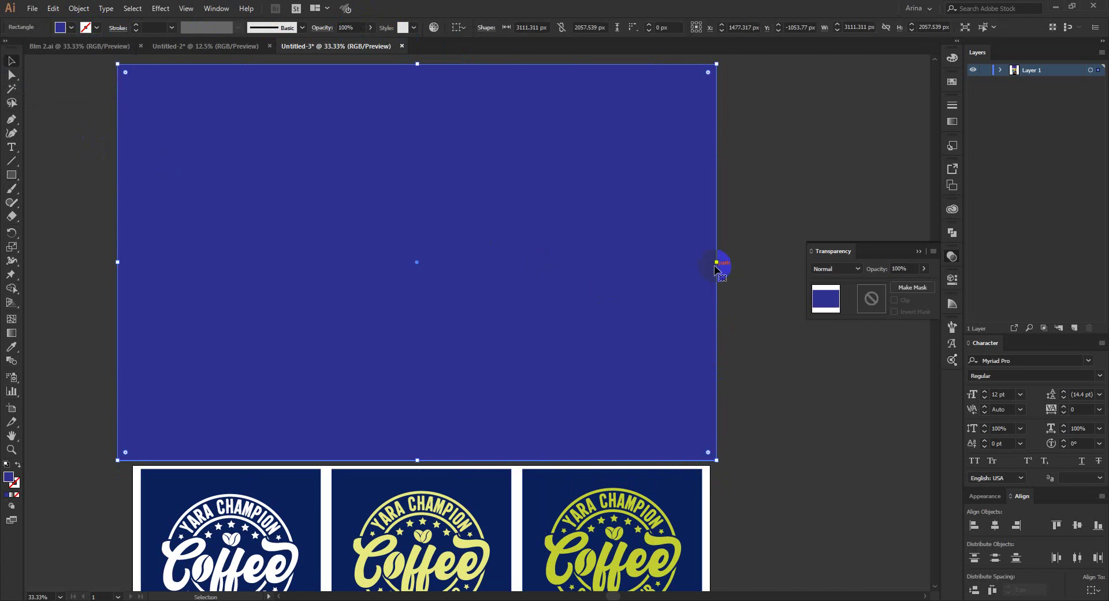
{"action": "scroll", "coordinate": [350, 23], "scroll_direction": "down", "scroll_amount": 3}
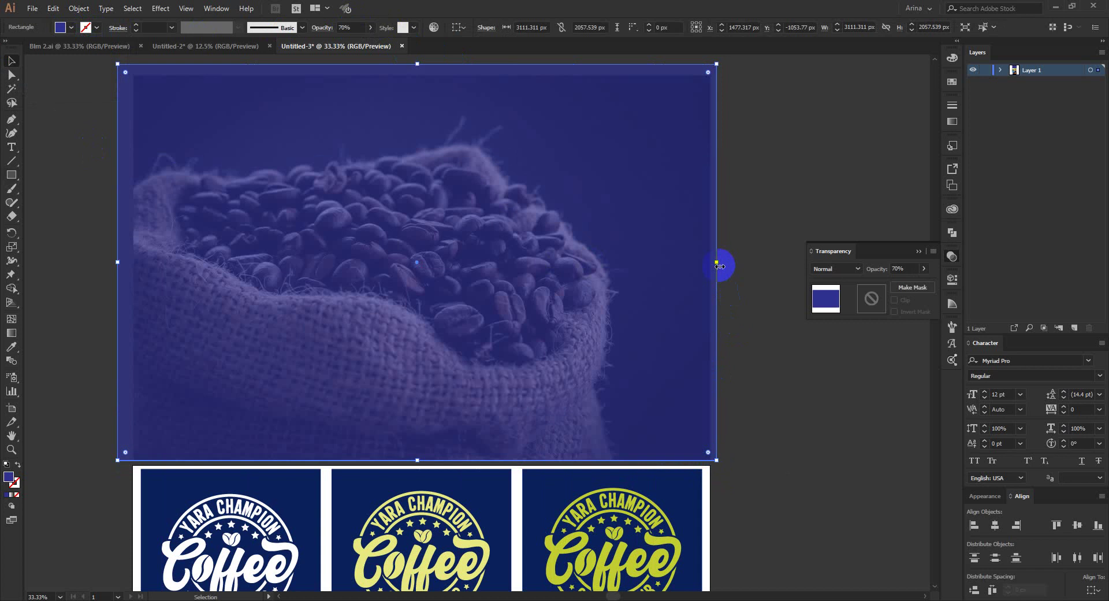
- Trim the right, top and left sides of the blue overlay to the photo's edges, 3000 x 1999 px, and deselect it
{"action": "left_click_drag", "start_coordinate": [720, 266], "coordinate": [710, 265]}
{"action": "scroll", "coordinate": [492, 199], "scroll_direction": "up", "scroll_amount": 2}
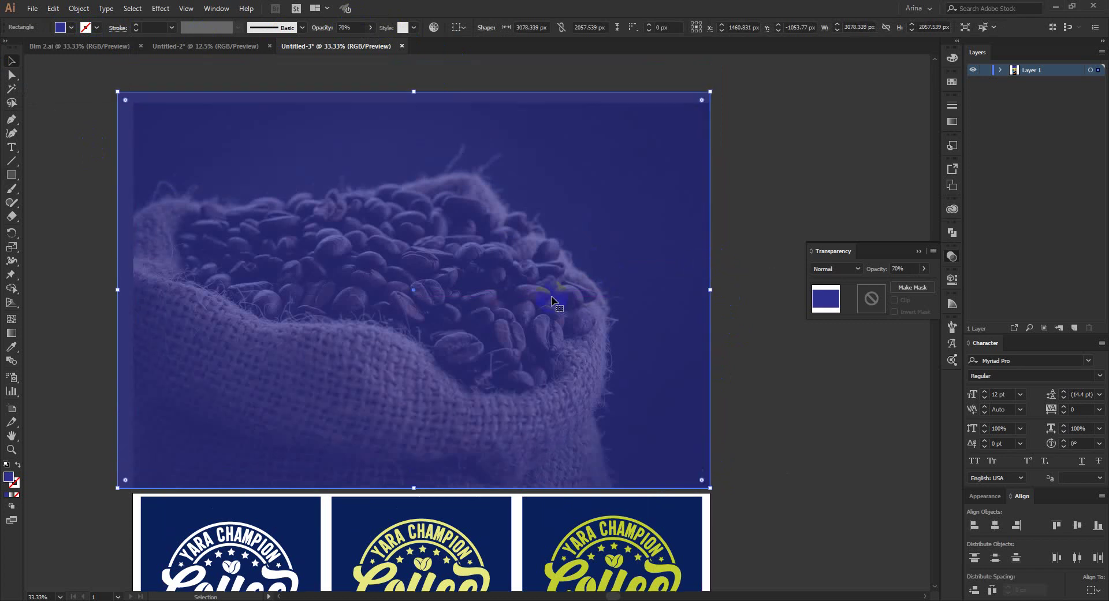
{"action": "left_click_drag", "start_coordinate": [414, 134], "coordinate": [413, 144]}
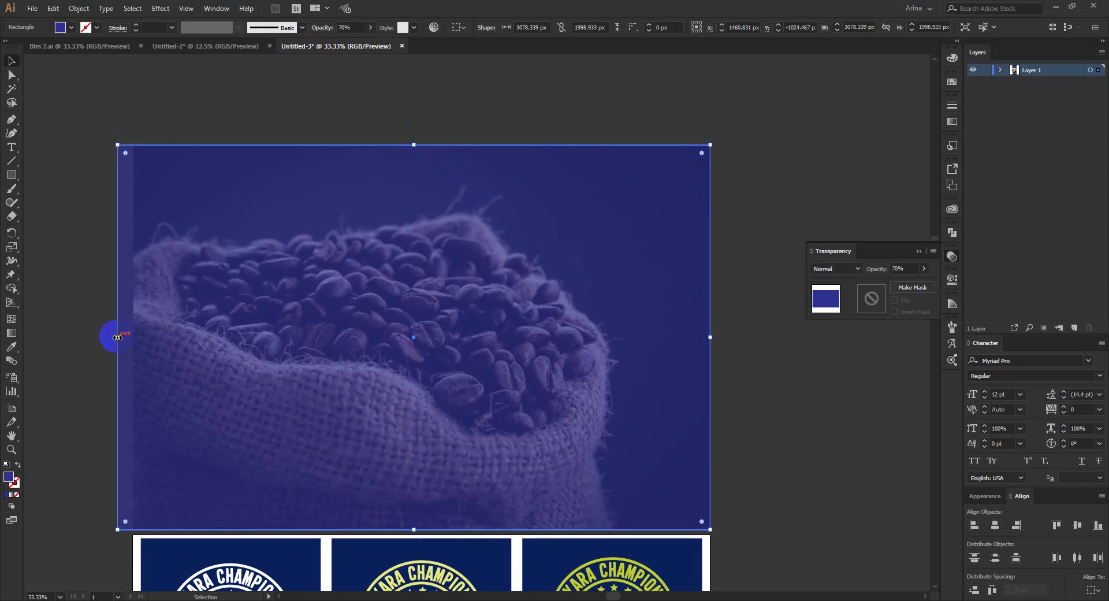
{"action": "left_click_drag", "start_coordinate": [117, 337], "coordinate": [133, 337]}
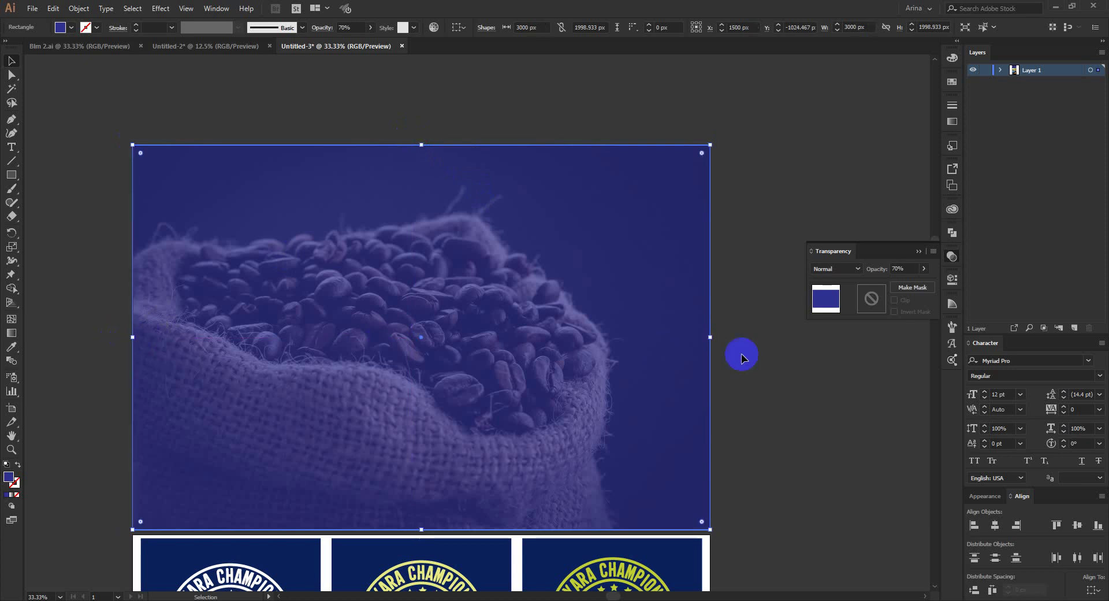
{"action": "left_click", "coordinate": [790, 366]}
- Copy the yellow badge from Untitled-2 into Untitled-3 and place it enlarged over the tinted coffee bean photo, nearly filling its height
{"action": "scroll", "coordinate": [488, 279], "scroll_direction": "down", "scroll_amount": 1}
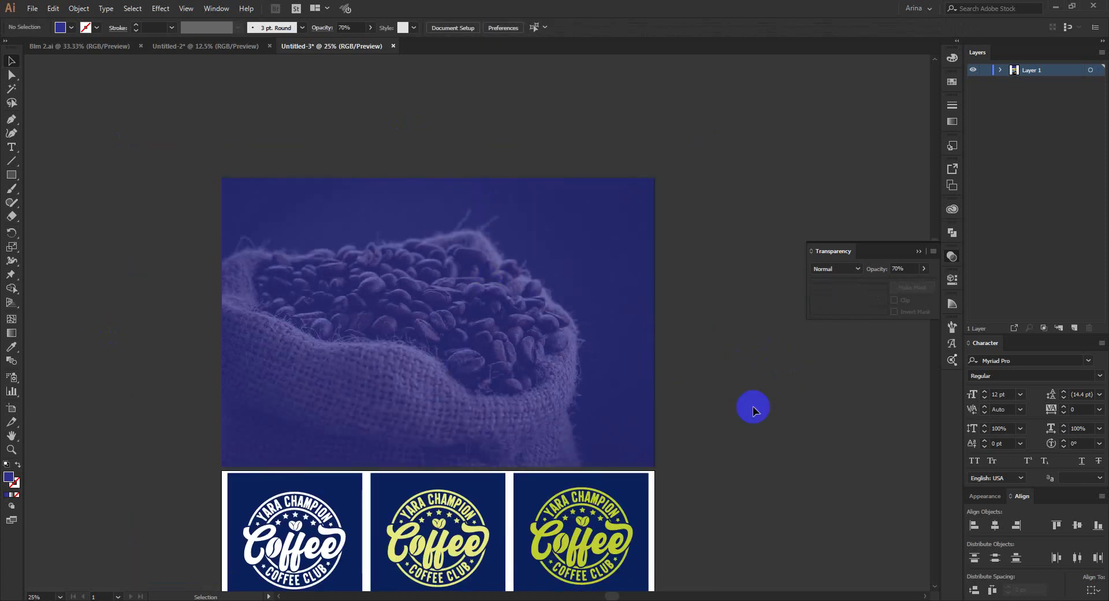
{"action": "scroll", "coordinate": [754, 407], "scroll_direction": "down", "scroll_amount": 3}
{"action": "scroll", "coordinate": [570, 284], "scroll_direction": "down", "scroll_amount": 1}
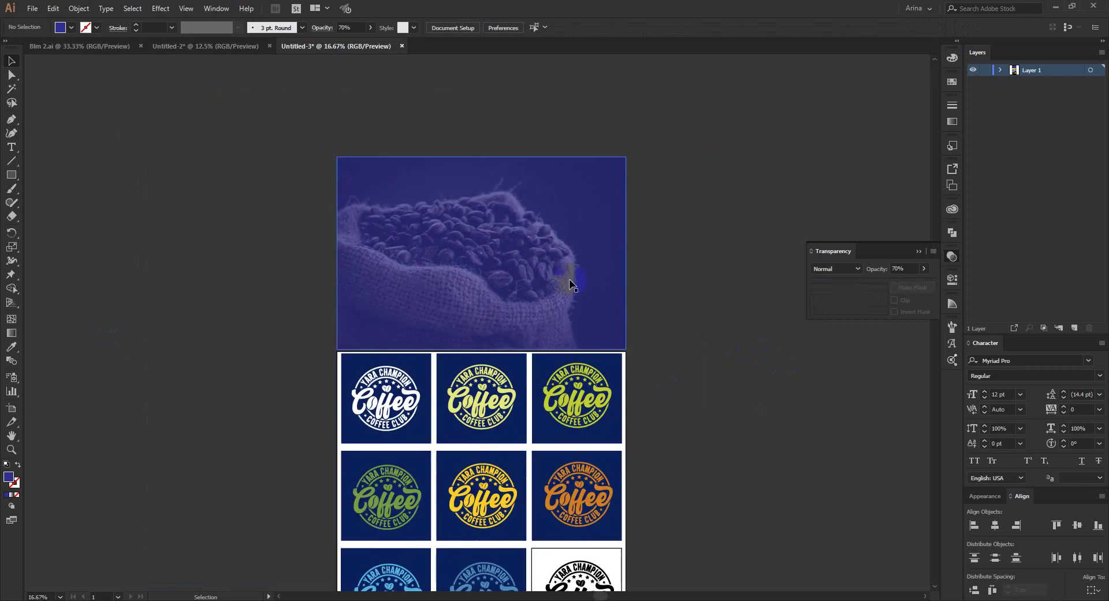
{"action": "scroll", "coordinate": [712, 353], "scroll_direction": "down", "scroll_amount": 3}
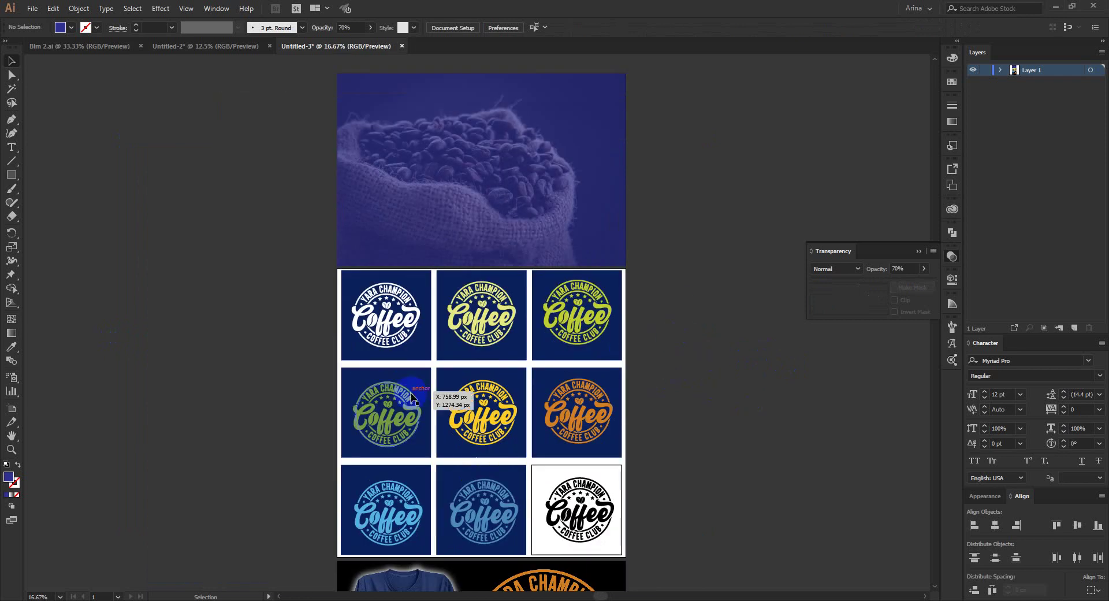
{"action": "scroll", "coordinate": [433, 391], "scroll_direction": "down", "scroll_amount": 5}
{"action": "scroll", "coordinate": [501, 448], "scroll_direction": "up", "scroll_amount": 3}
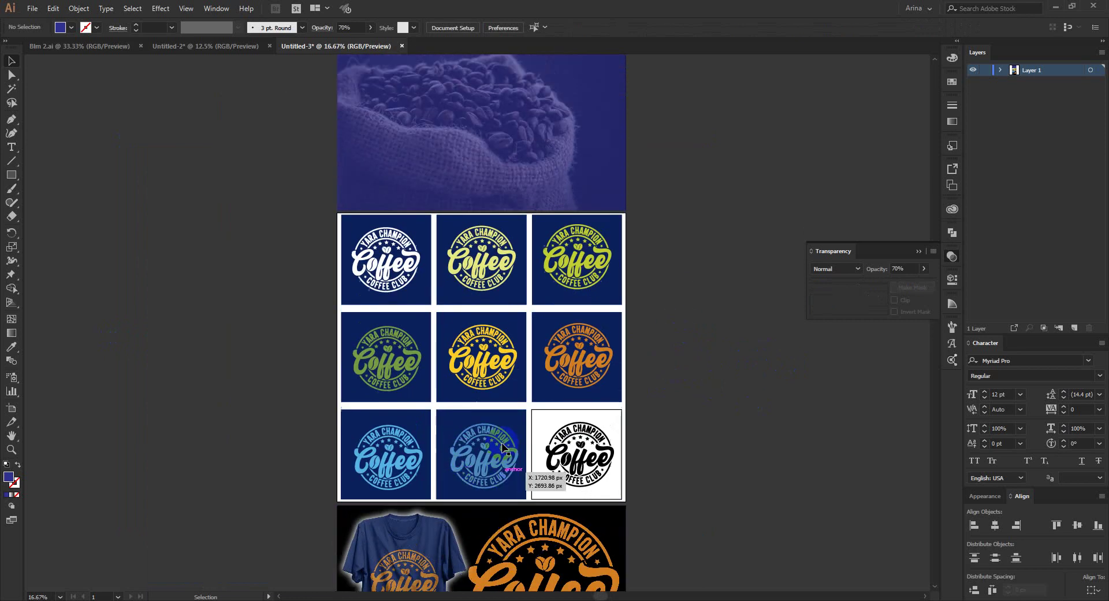
{"action": "scroll", "coordinate": [533, 341], "scroll_direction": "up", "scroll_amount": 2}
{"action": "left_click", "coordinate": [501, 421]}
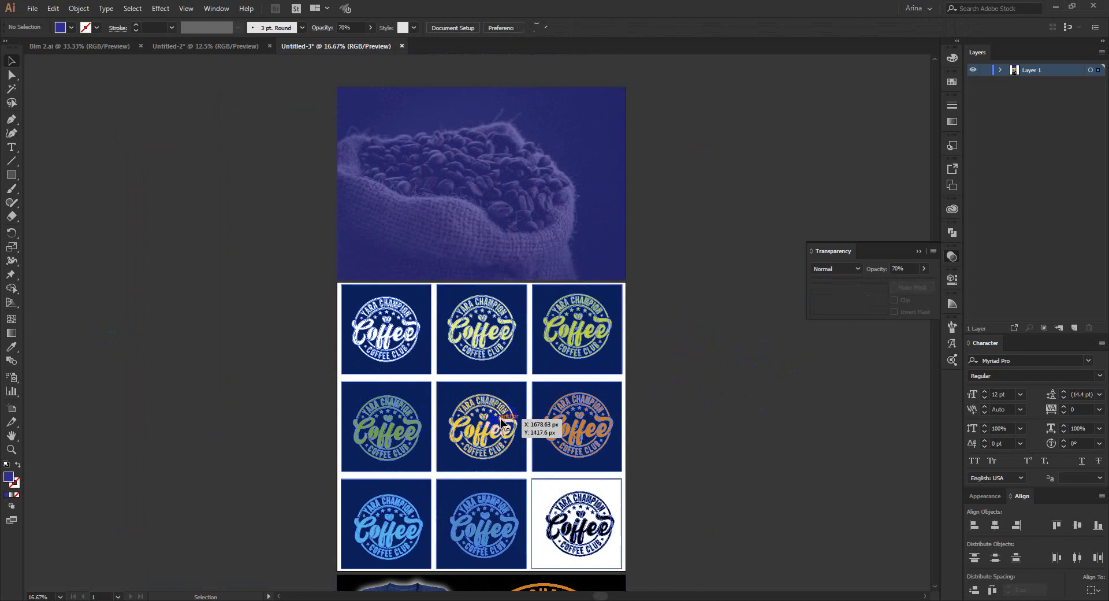
{"action": "left_click", "coordinate": [217, 46]}
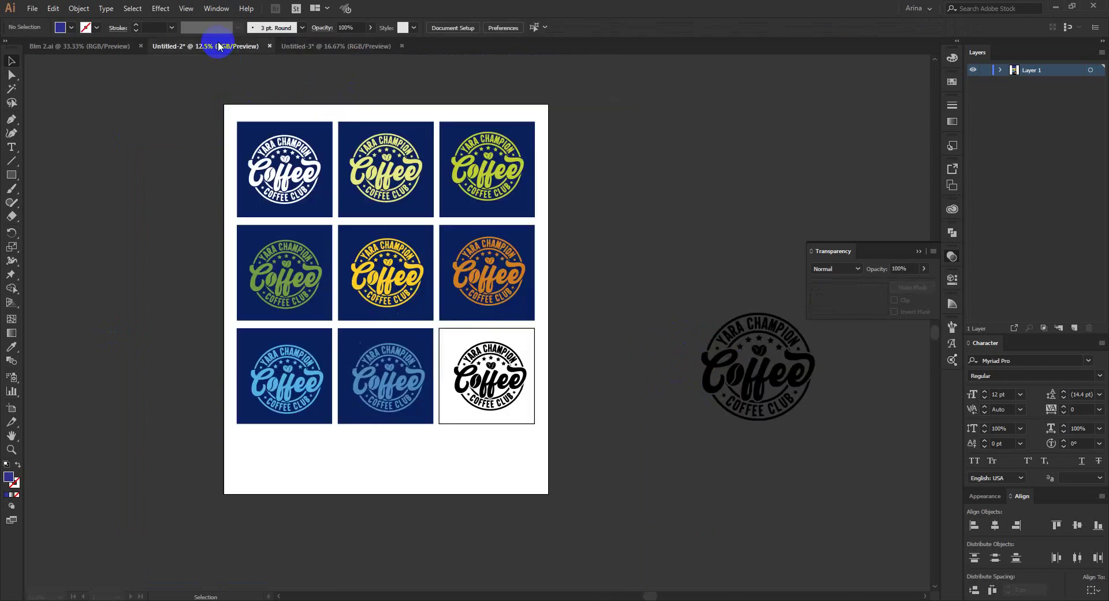
{"action": "left_click", "coordinate": [410, 283]}
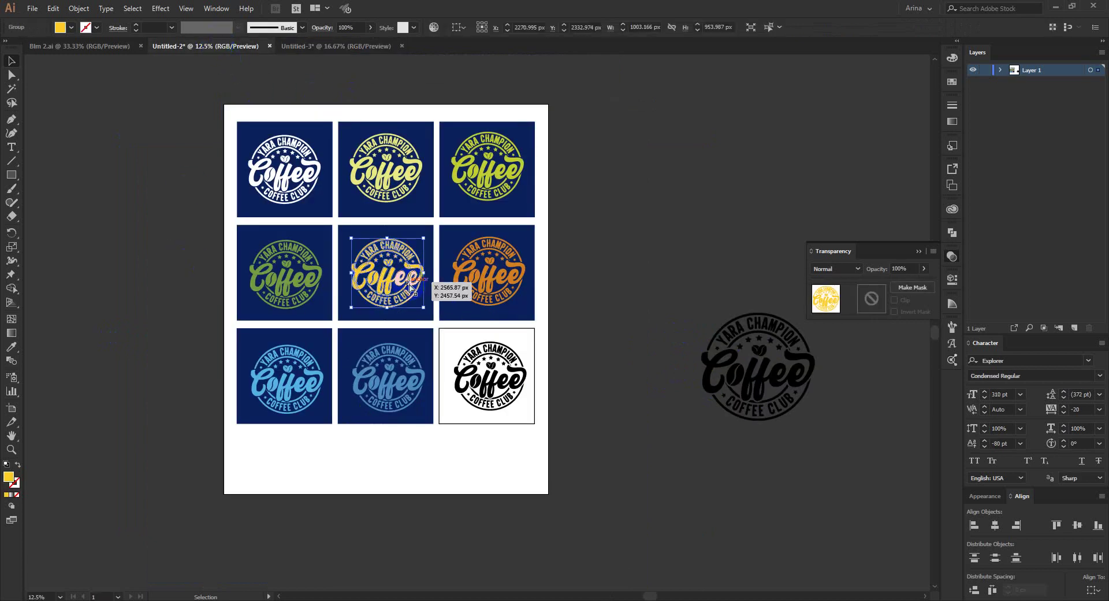
{"action": "left_click_drag", "start_coordinate": [356, 35], "coordinate": [568, 200]}
{"action": "left_click", "coordinate": [678, 247]}
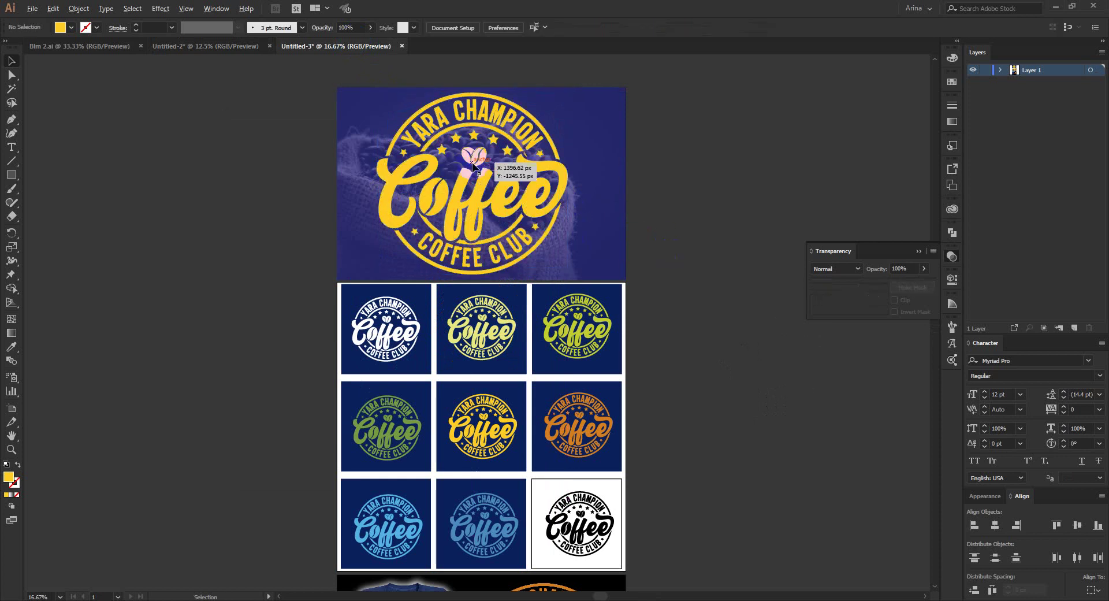
- Change the overlay rectangle on the coffee bean photo to a black fill at 60% opacity
{"action": "left_click", "coordinate": [604, 128]}
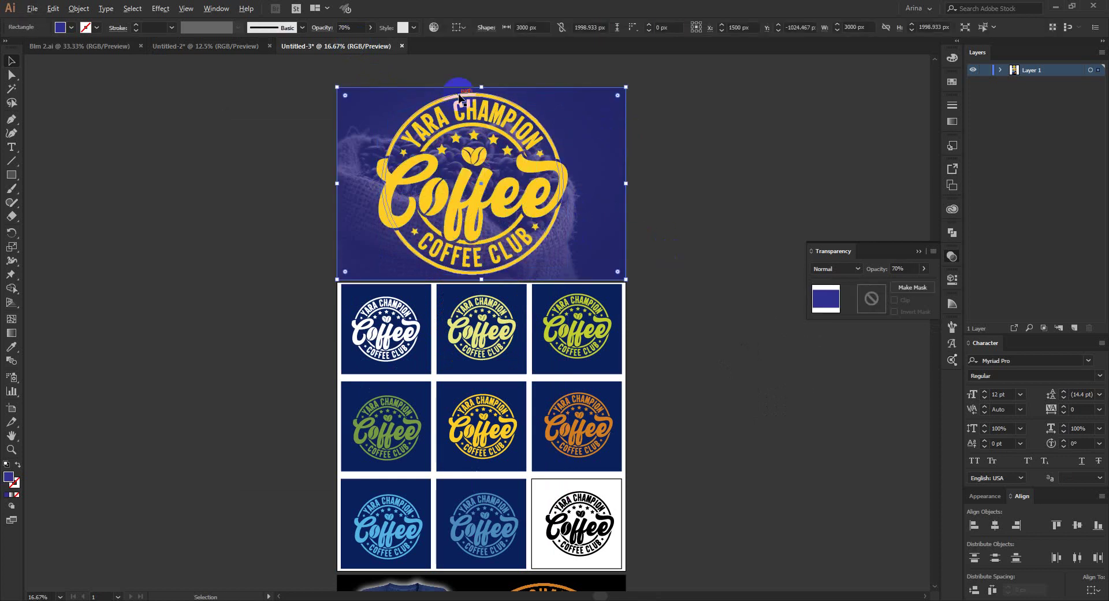
{"action": "scroll", "coordinate": [458, 97], "scroll_direction": "up", "scroll_amount": 2}
{"action": "left_click", "coordinate": [72, 27]}
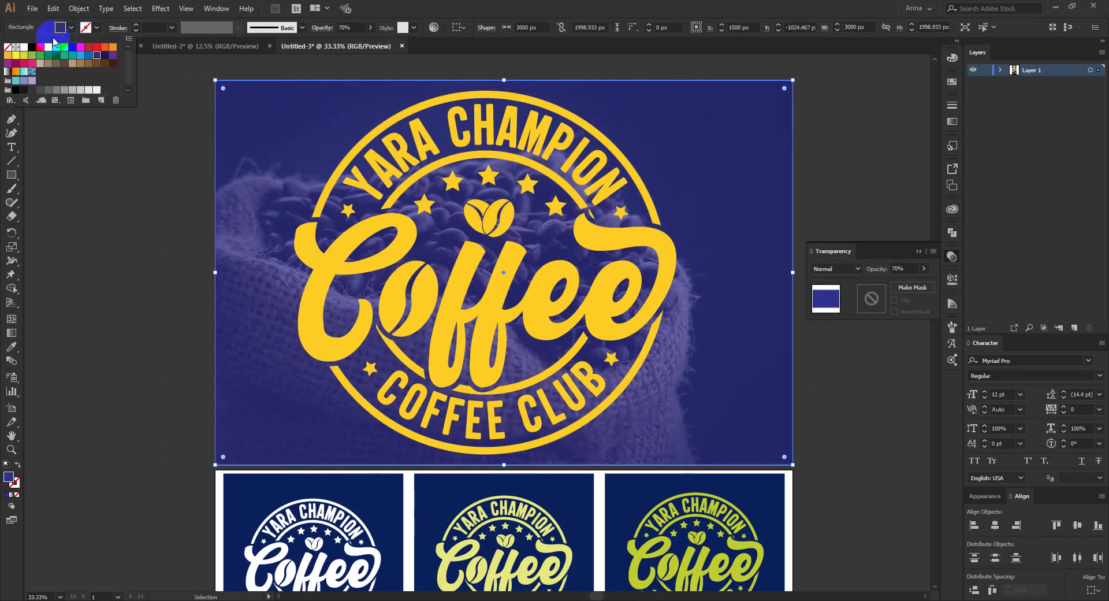
{"action": "left_click", "coordinate": [31, 47]}
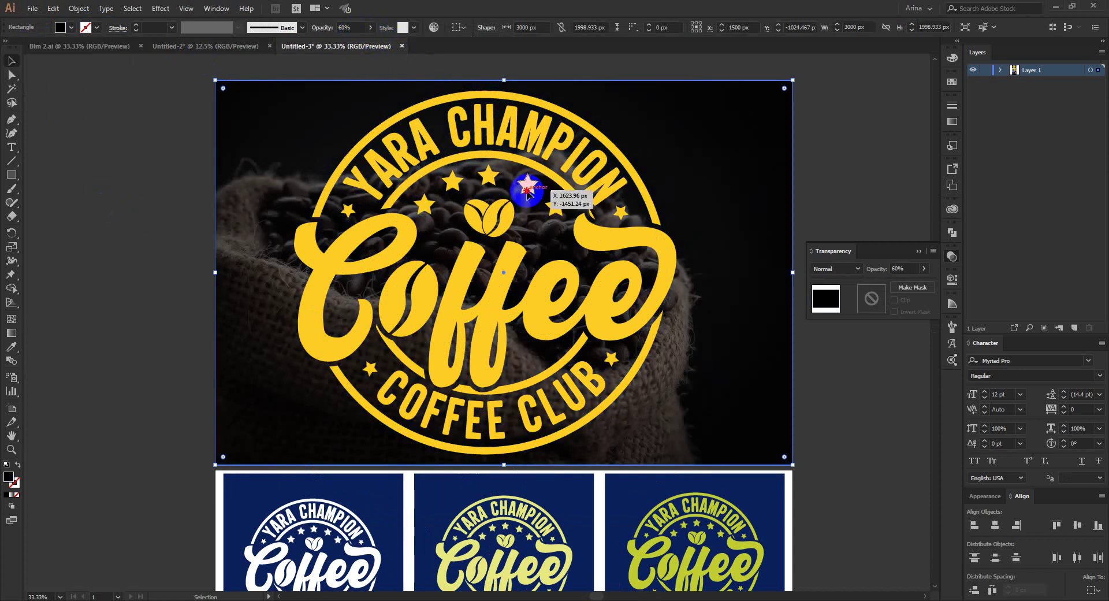
- Scale the large yellow badge down proportionally about its centre, leaving clear margins within the coffee bean photo, and deselect it
{"action": "left_click", "coordinate": [487, 134]}
{"action": "left_click_drag", "start_coordinate": [485, 91], "coordinate": [490, 135]}
{"action": "left_click", "coordinate": [129, 243]}
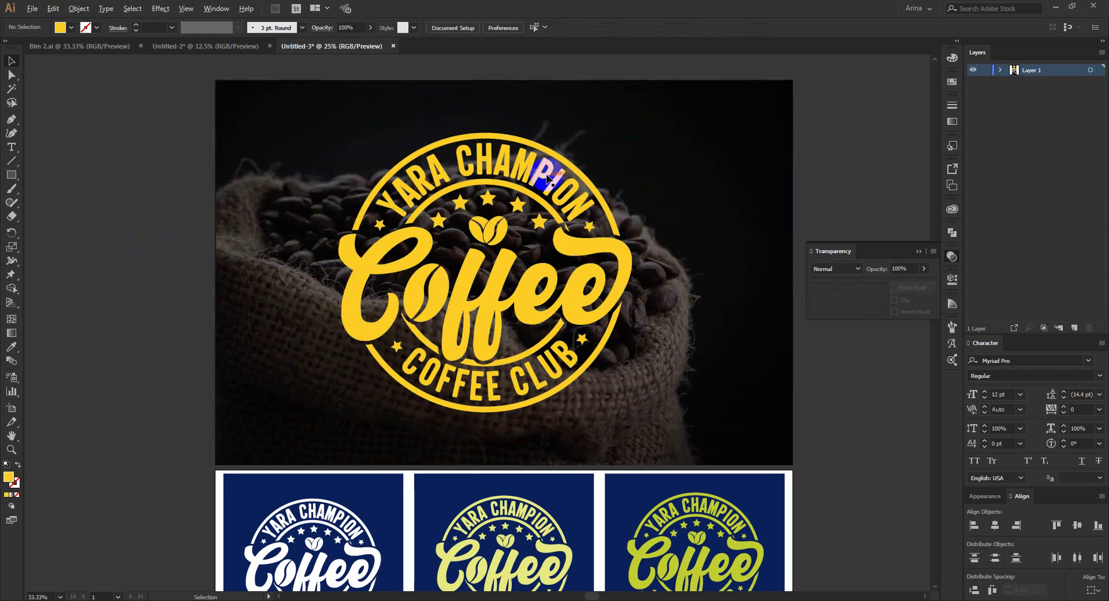
{"action": "scroll", "coordinate": [546, 179], "scroll_direction": "down", "scroll_amount": 2}
{"action": "scroll", "coordinate": [359, 159], "scroll_direction": "down", "scroll_amount": 1}
{"action": "scroll", "coordinate": [304, 194], "scroll_direction": "down", "scroll_amount": 2}
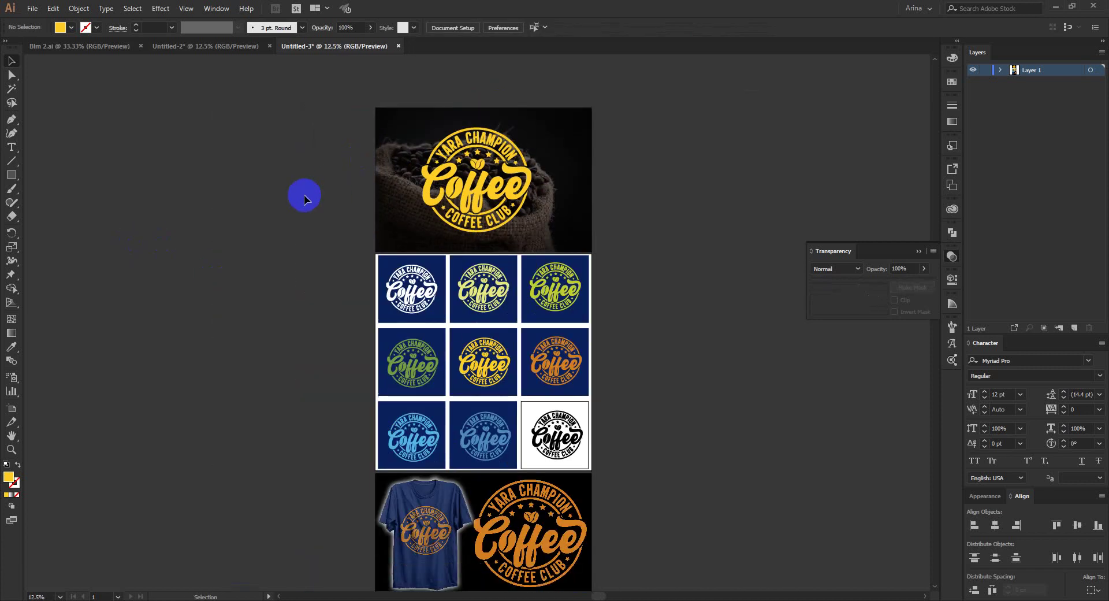
- Extend the artboard upward from the colour-variation grid to the top edge of the coffee bean banner, making it about 5021 px high
{"action": "scroll", "coordinate": [593, 365], "scroll_direction": "down", "scroll_amount": 1}
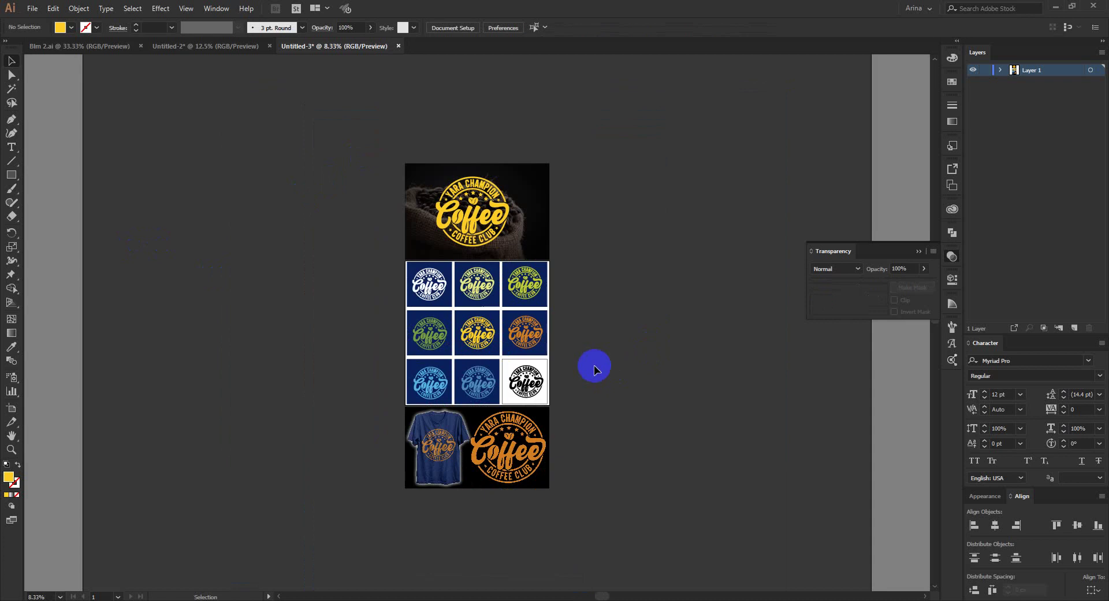
{"action": "scroll", "coordinate": [484, 352], "scroll_direction": "up", "scroll_amount": 1}
{"action": "left_click", "coordinate": [660, 399]}
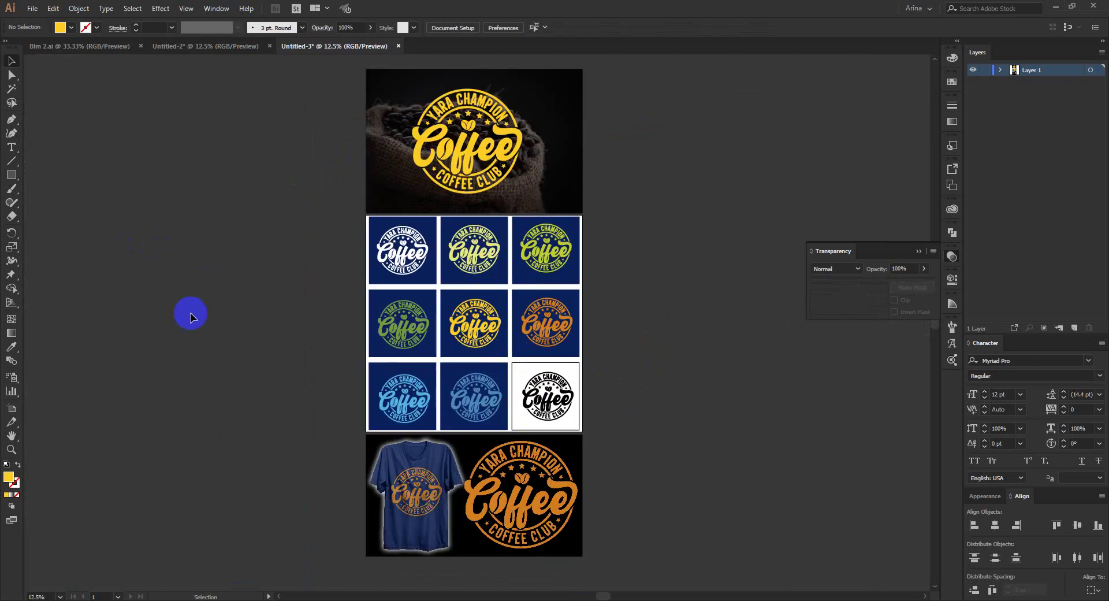
{"action": "left_click", "coordinate": [13, 408]}
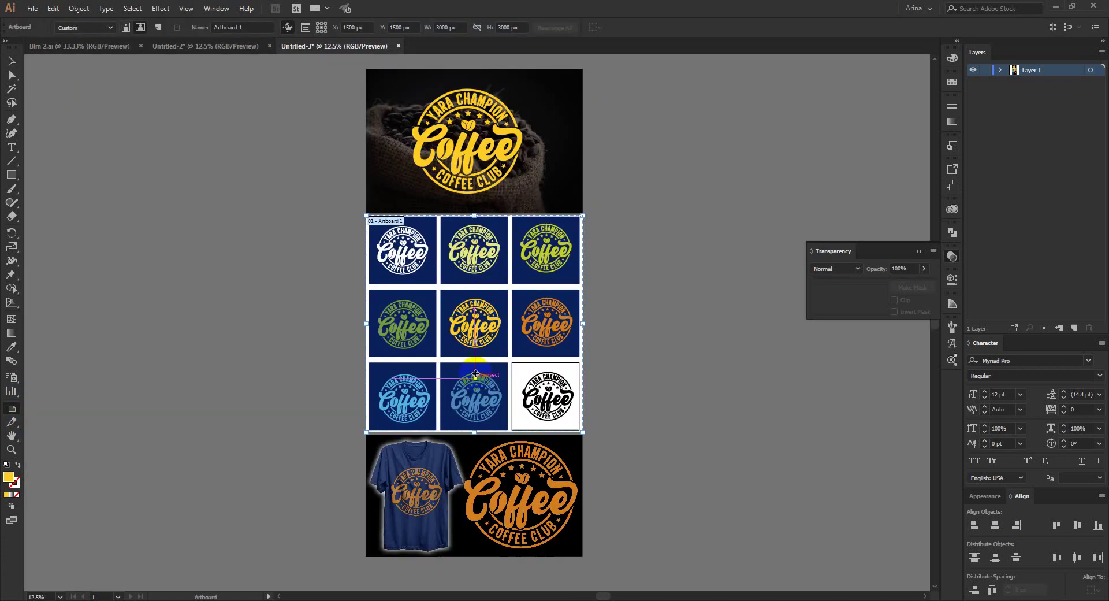
{"action": "scroll", "coordinate": [477, 346], "scroll_direction": "up", "scroll_amount": 3}
{"action": "left_click_drag", "start_coordinate": [473, 319], "coordinate": [474, 312]}
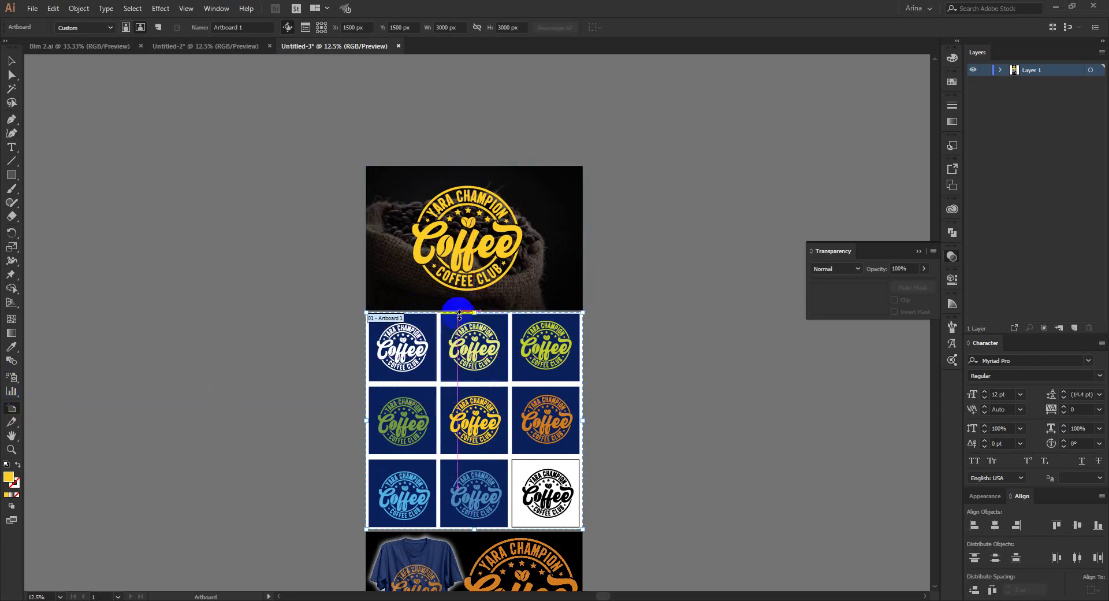
{"action": "left_click_drag", "start_coordinate": [478, 312], "coordinate": [472, 163]}
- Extend the artboard downward to the bottom edge of the T-shirt mockup panel, making it about 6742 px high, and leave artboard editing
{"action": "scroll", "coordinate": [483, 254], "scroll_direction": "down", "scroll_amount": 4}
{"action": "scroll", "coordinate": [483, 255], "scroll_direction": "down", "scroll_amount": 1}
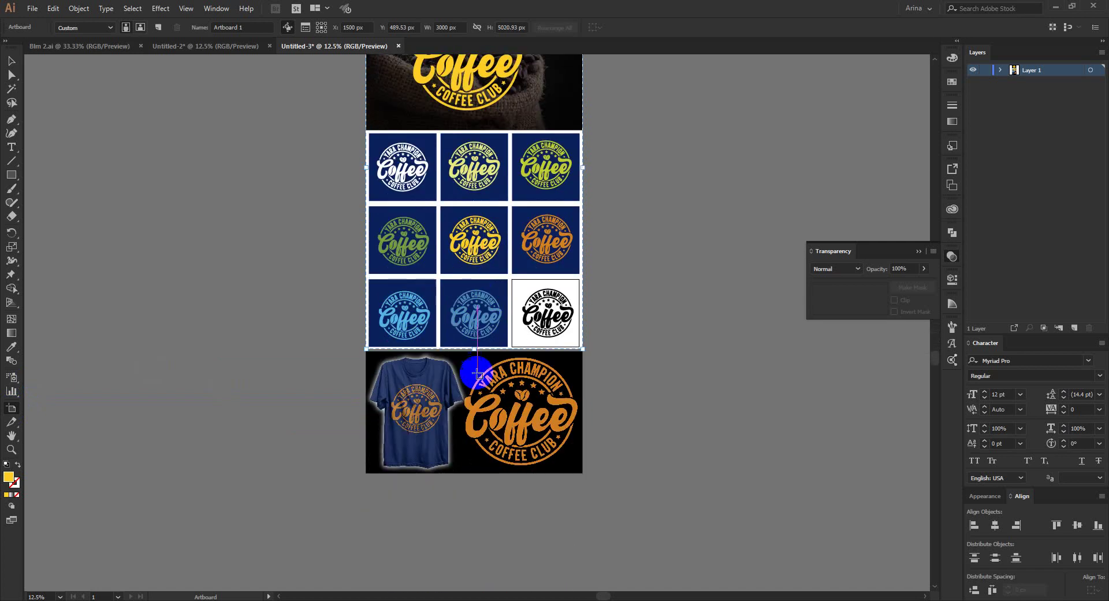
{"action": "left_click_drag", "start_coordinate": [472, 349], "coordinate": [473, 473]}
{"action": "left_click", "coordinate": [12, 147]}
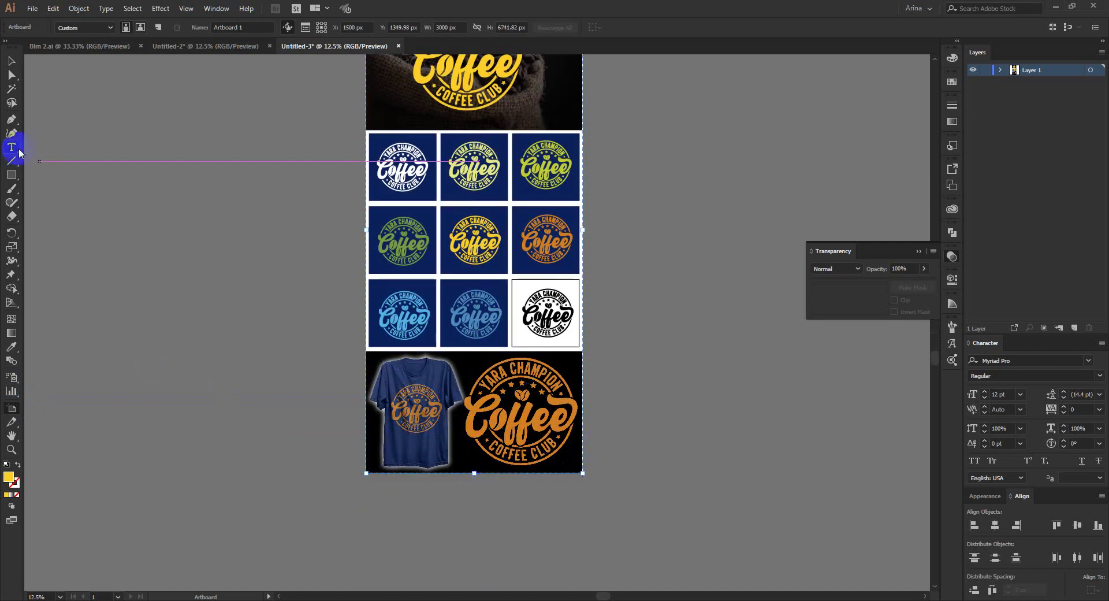
{"action": "left_click", "coordinate": [11, 62]}
{"action": "scroll", "coordinate": [506, 462], "scroll_direction": "up", "scroll_amount": 2}
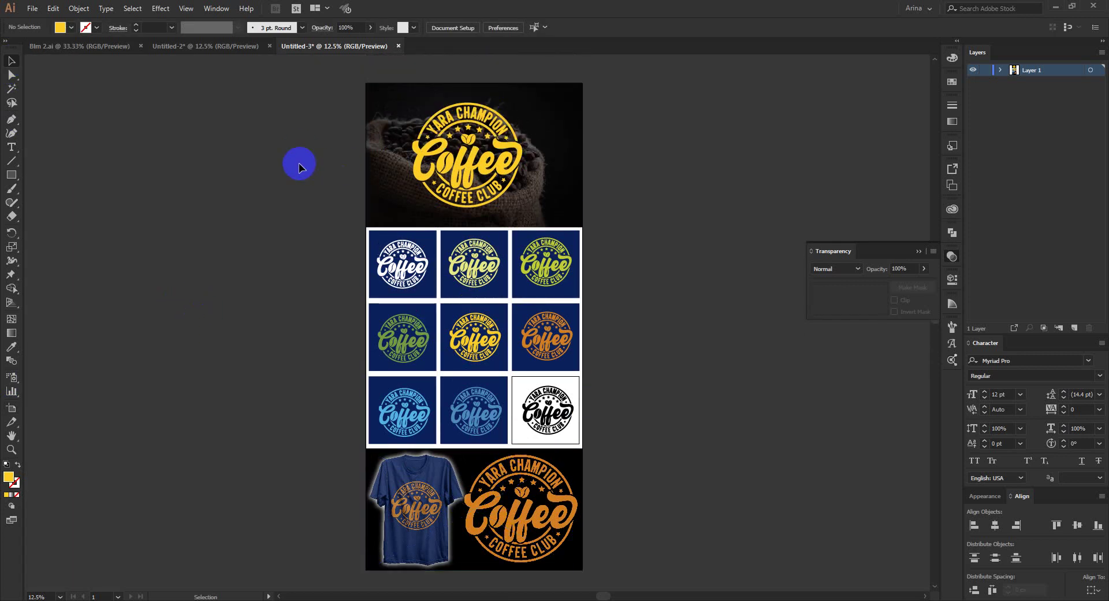
- Start saving the document and create a new folder named "24 Coffee" inside the Freelancer folder
{"action": "key", "text": "ctrl+s"}
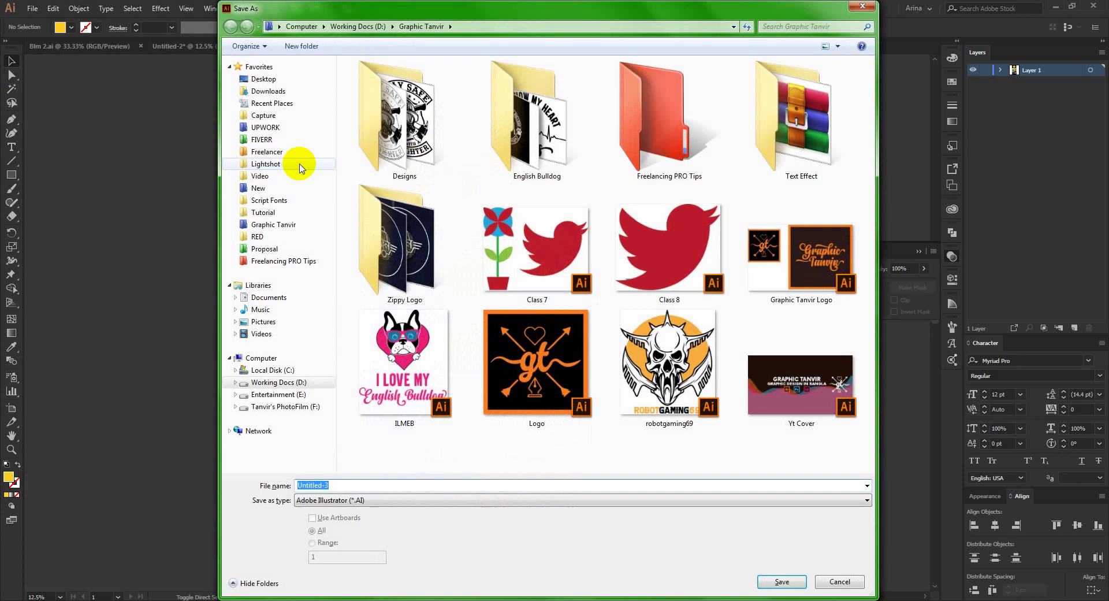
{"action": "left_click", "coordinate": [276, 151]}
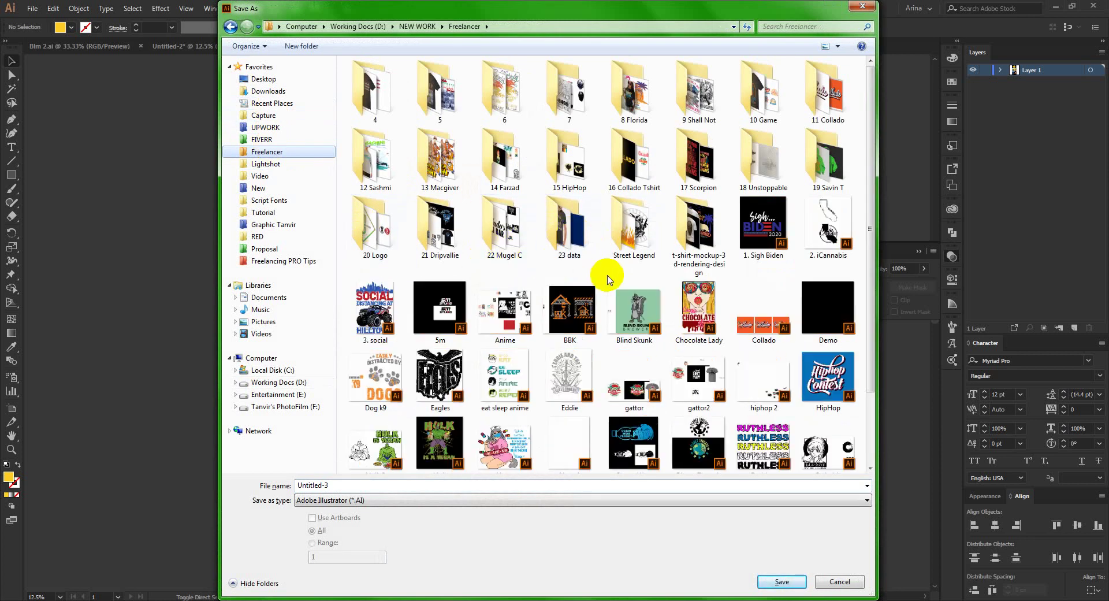
{"action": "left_click", "coordinate": [312, 47]}
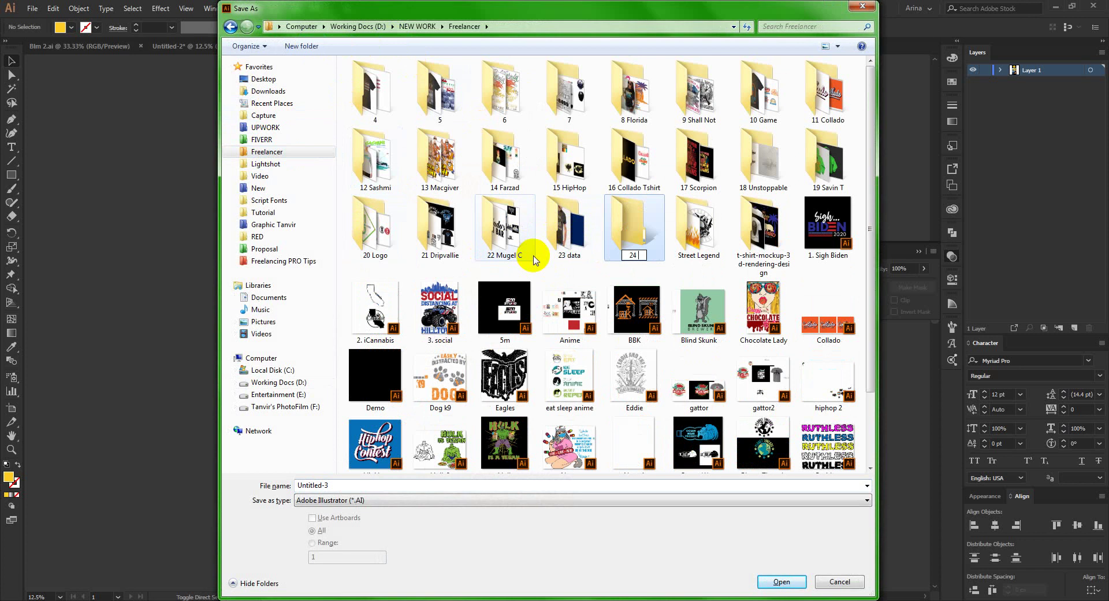
{"action": "type", "text": "24 Coffee"}
{"action": "key", "text": "Return"}
- Save the document in the 24 Coffee folder as an Adobe Illustrator file named Coffee, accepting the default save options
{"action": "key", "text": "Return"}
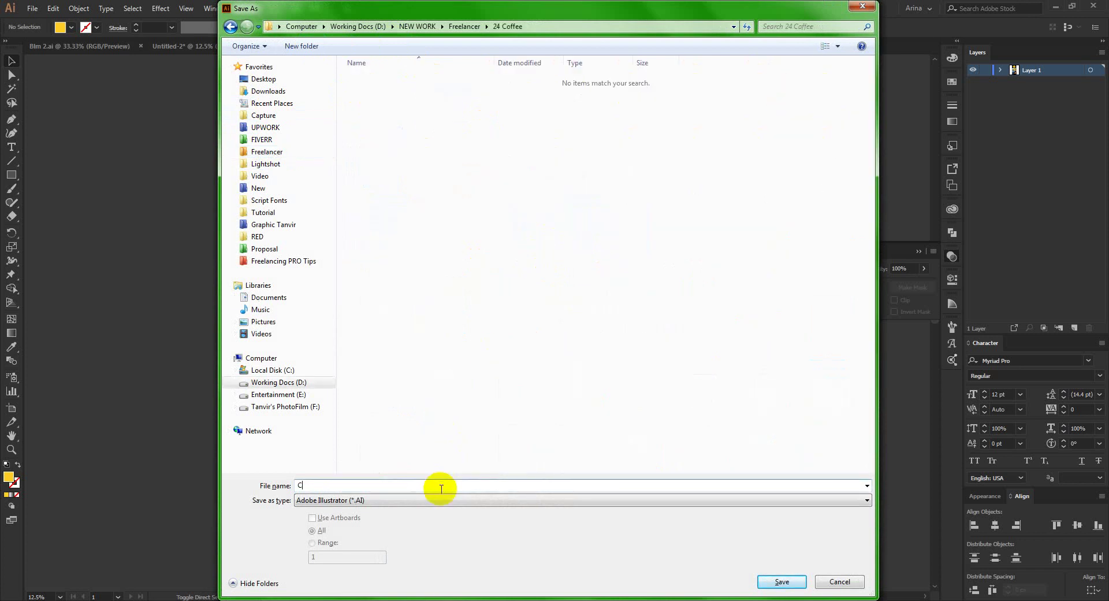
{"action": "key", "text": "Return"}
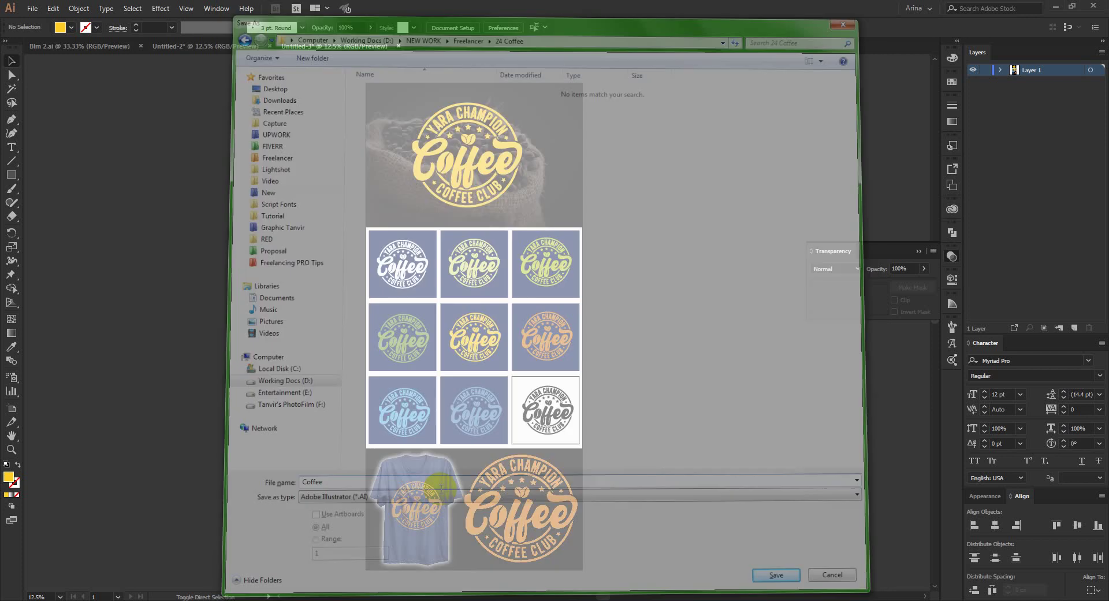
{"action": "key", "text": "Return"}
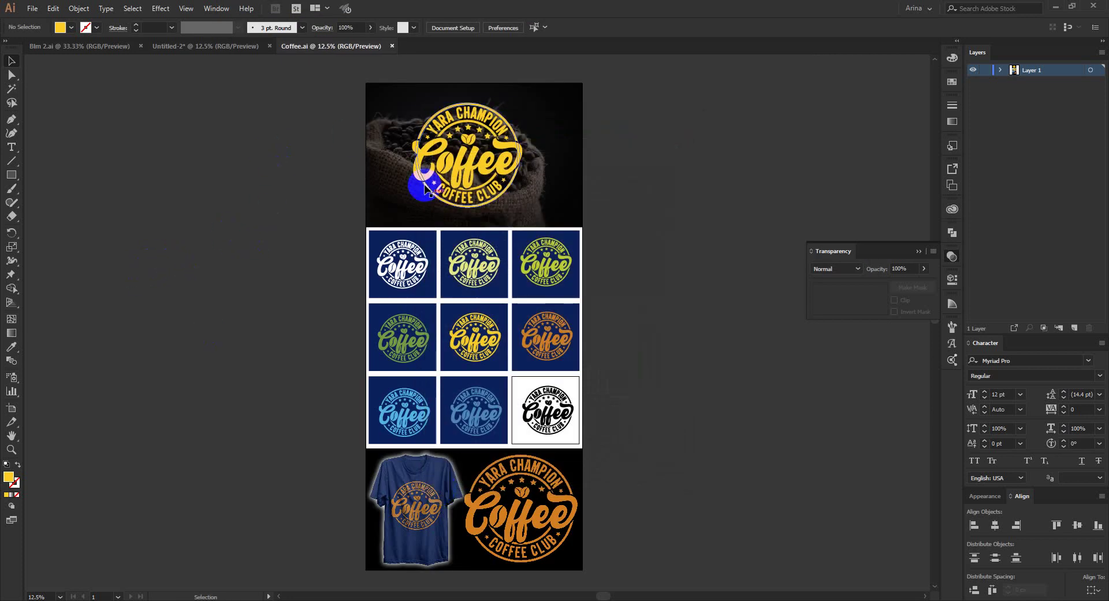
- Save the document as an Adobe PDF named Coffee in the 24 Coffee folder, using the Illustrator Default preset
{"action": "key", "text": "ctrl+shift+s"}
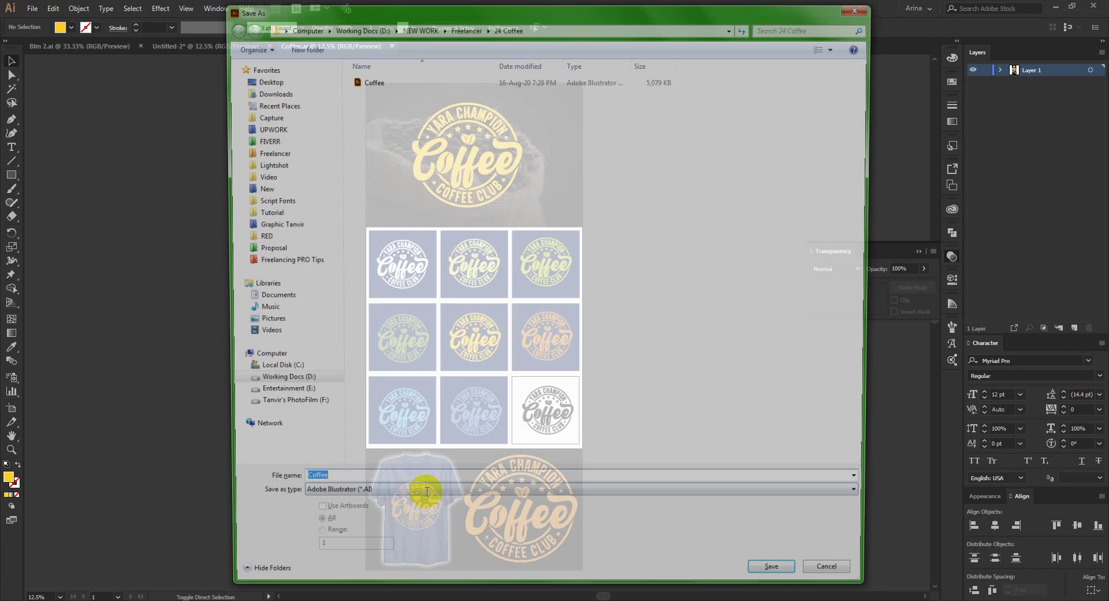
{"action": "left_click", "coordinate": [416, 500]}
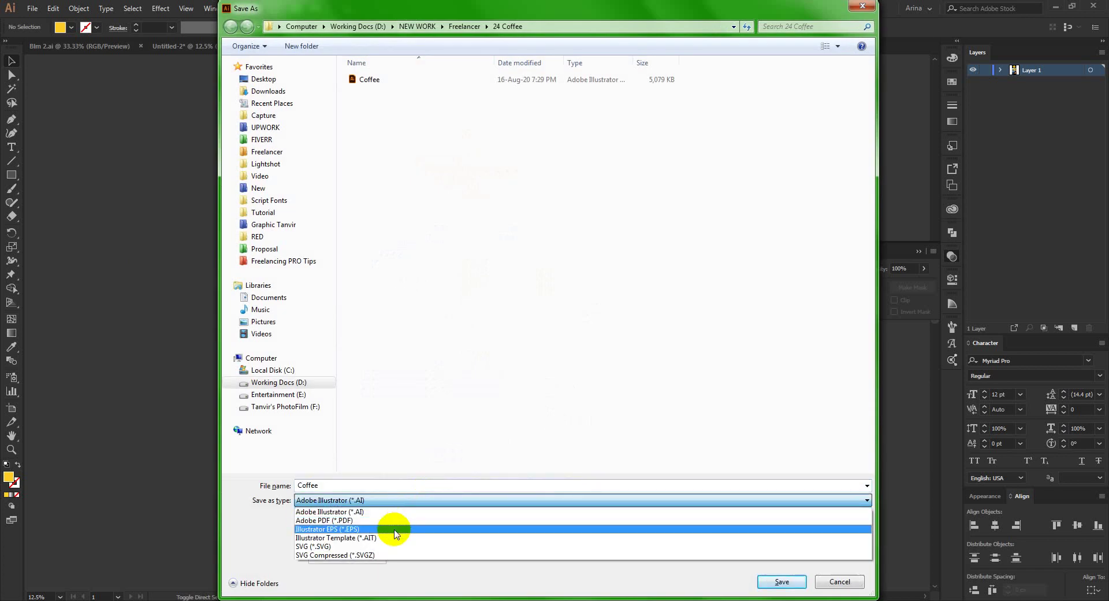
{"action": "left_click", "coordinate": [370, 520]}
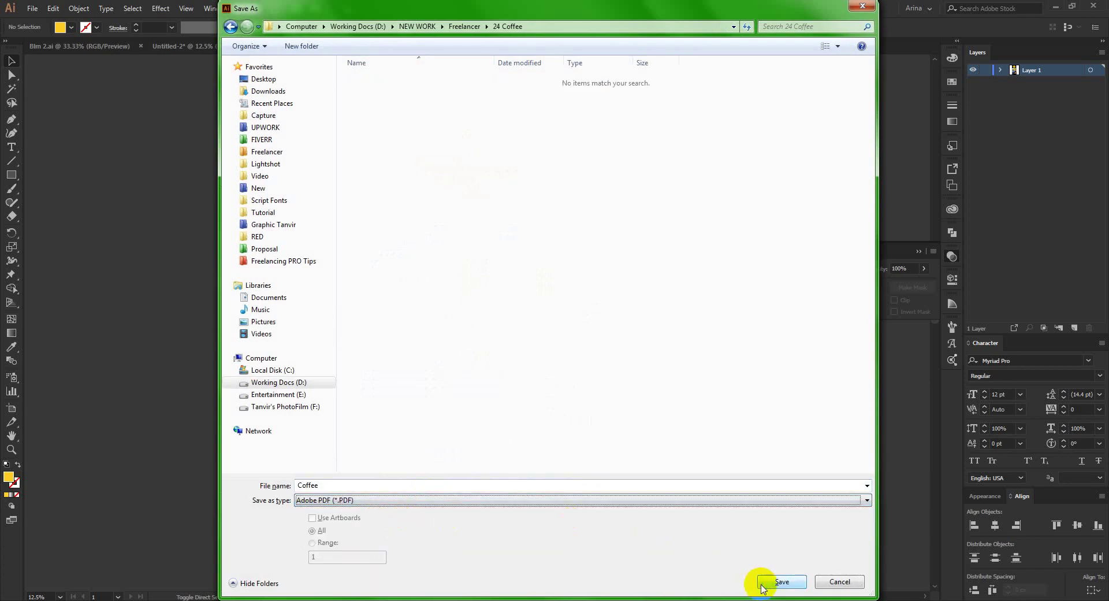
{"action": "left_click", "coordinate": [781, 582]}
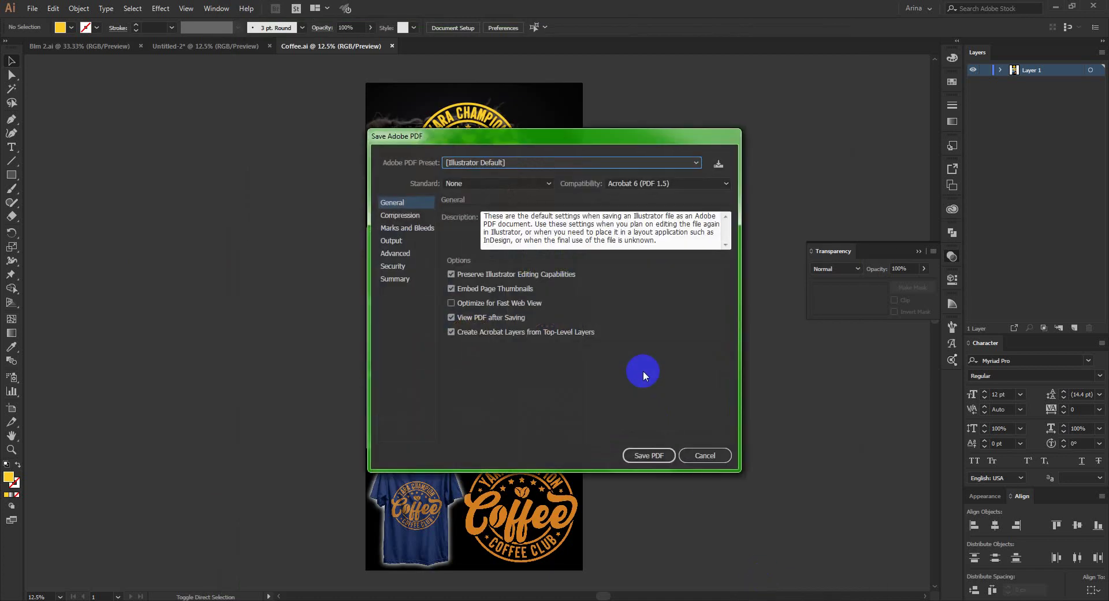
{"action": "left_click", "coordinate": [651, 453]}
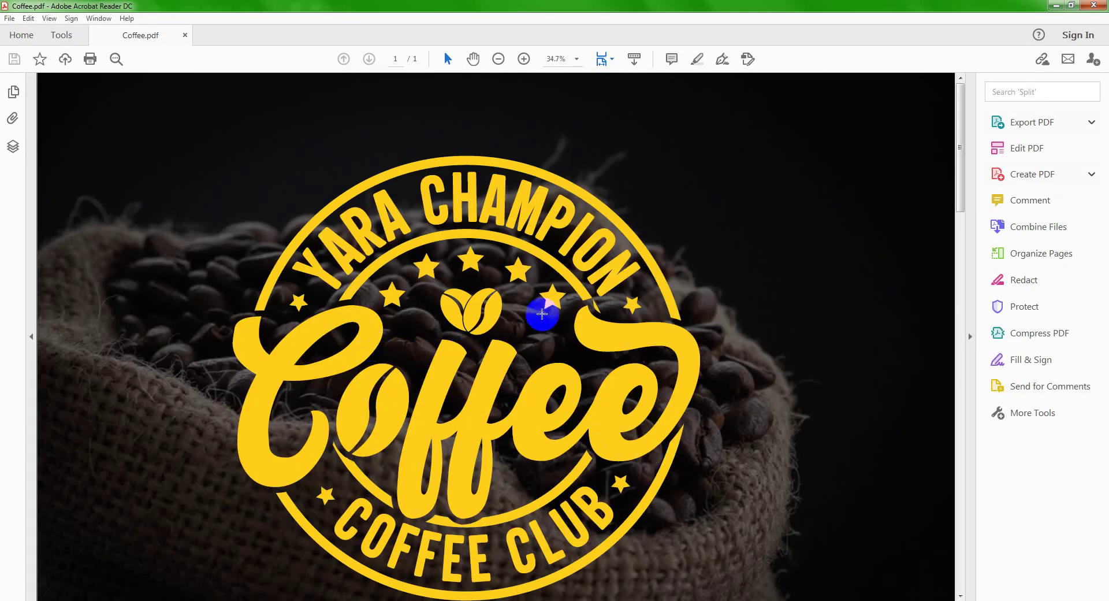
- Review the Coffee.pdf page in Acrobat Reader from the banner through the colour-variation grid to the T-shirt mockup
{"action": "scroll", "coordinate": [543, 317], "scroll_direction": "down", "scroll_amount": 3}
{"action": "scroll", "coordinate": [500, 219], "scroll_direction": "up", "scroll_amount": 3}
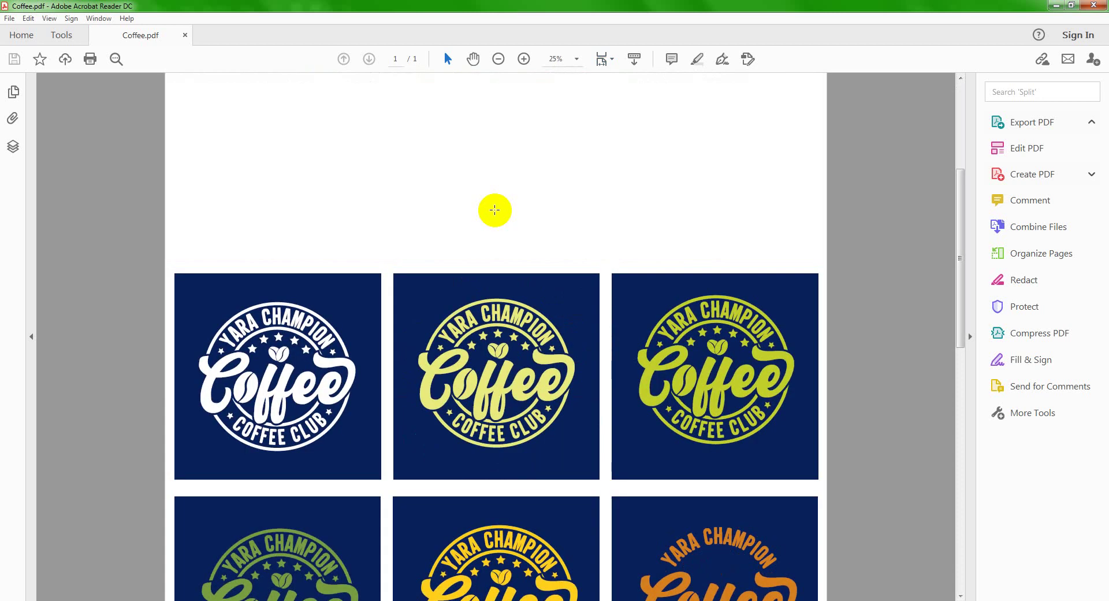
{"action": "scroll", "coordinate": [495, 272], "scroll_direction": "up", "scroll_amount": 4}
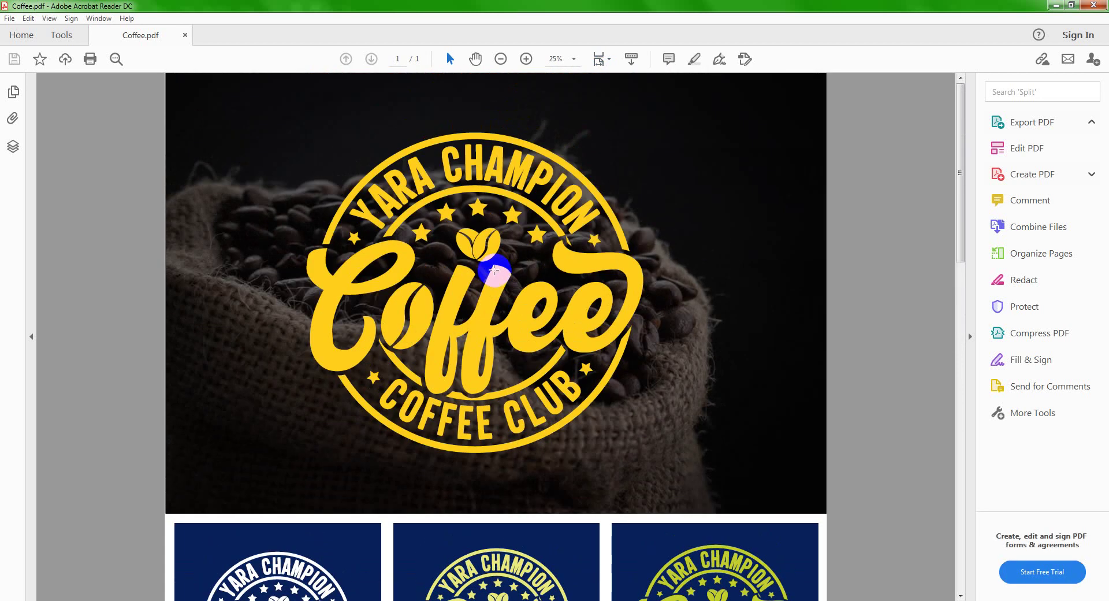
{"action": "scroll", "coordinate": [495, 270], "scroll_direction": "down", "scroll_amount": 4}
{"action": "scroll", "coordinate": [494, 270], "scroll_direction": "down", "scroll_amount": 5}
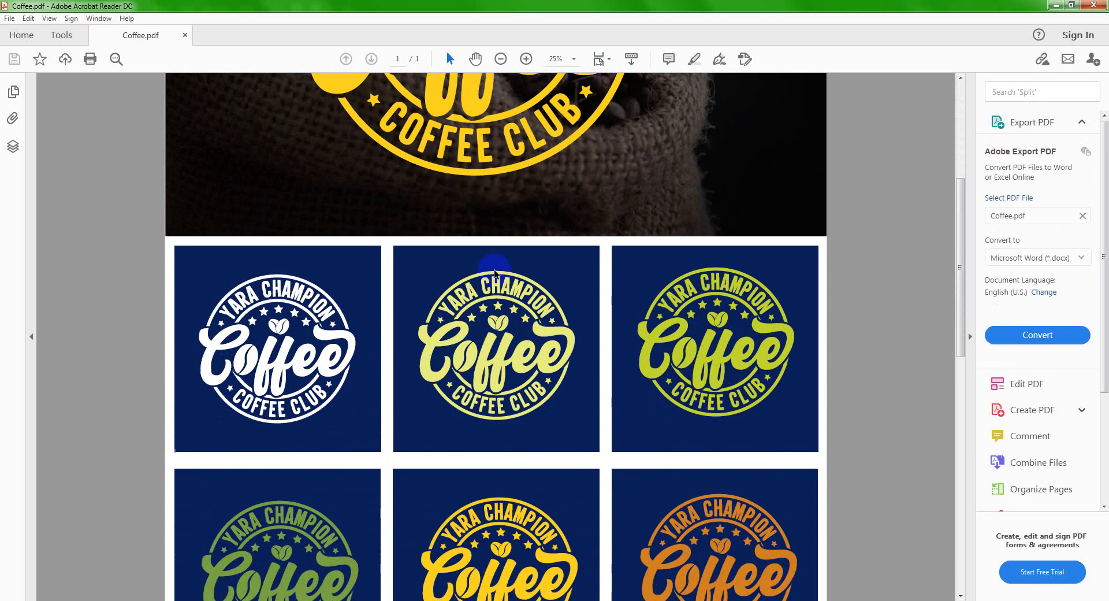
{"action": "scroll", "coordinate": [494, 271], "scroll_direction": "down", "scroll_amount": 8}
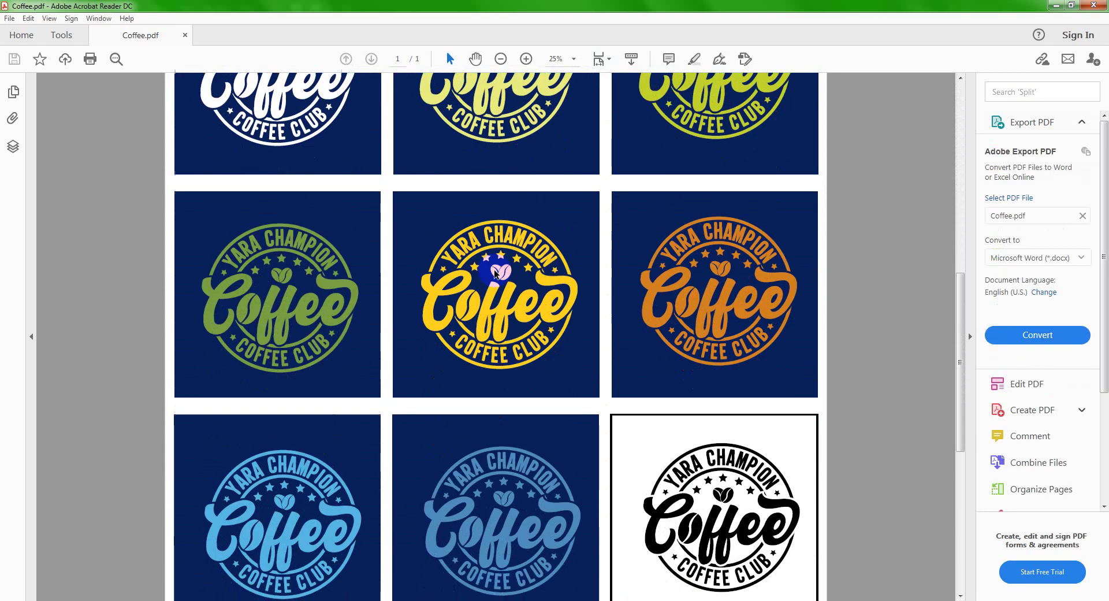
{"action": "scroll", "coordinate": [495, 269], "scroll_direction": "down", "scroll_amount": 1}
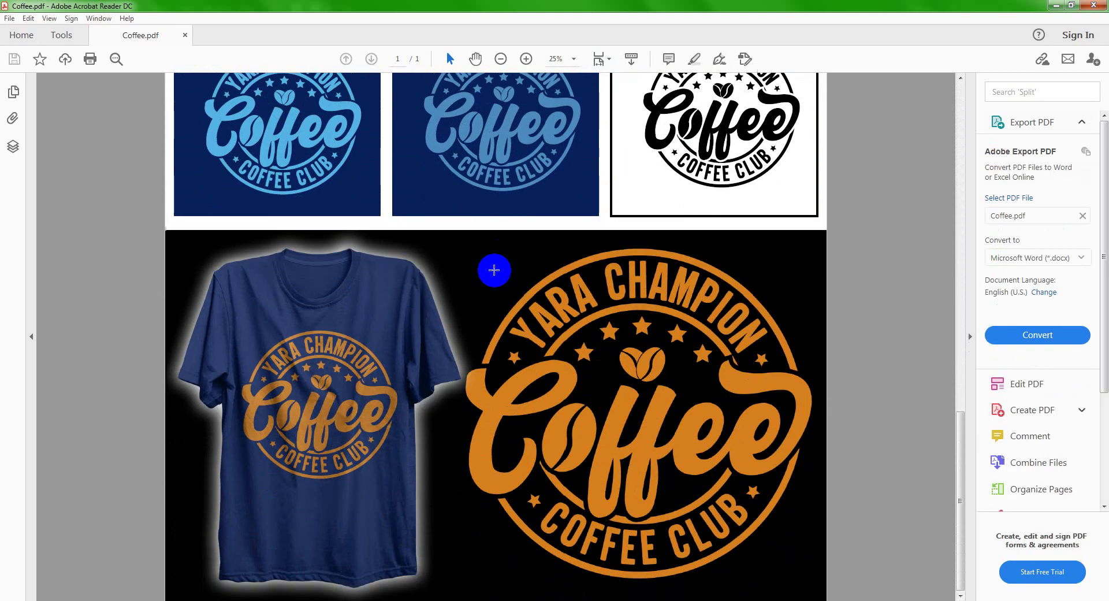
{"action": "scroll", "coordinate": [494, 270], "scroll_direction": "up", "scroll_amount": 7}
{"action": "scroll", "coordinate": [494, 272], "scroll_direction": "up", "scroll_amount": 8}
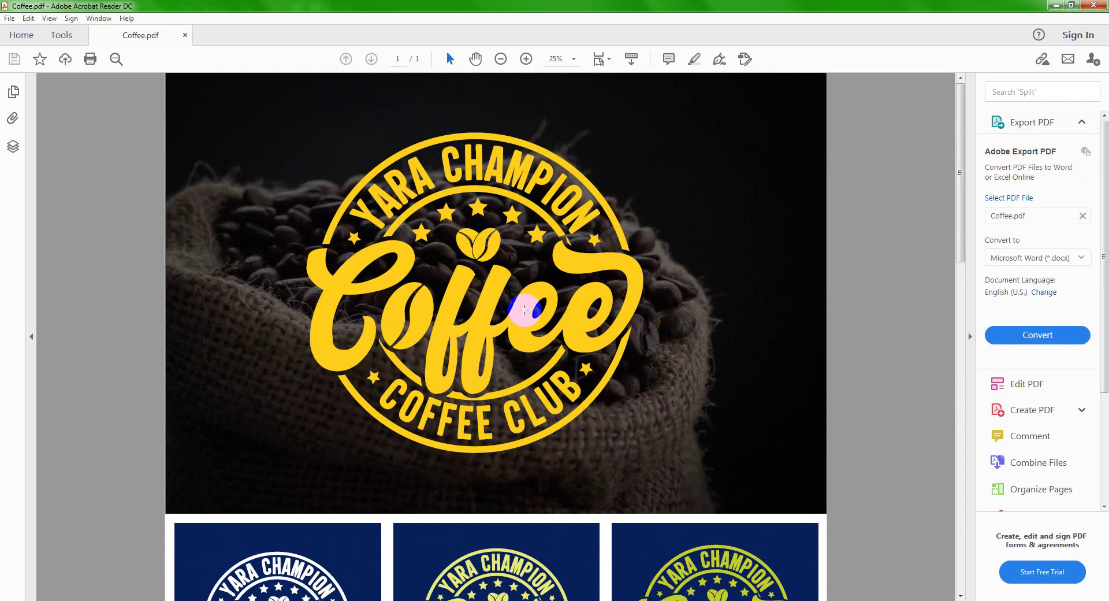
{"action": "scroll", "coordinate": [524, 310], "scroll_direction": "down", "scroll_amount": 5}
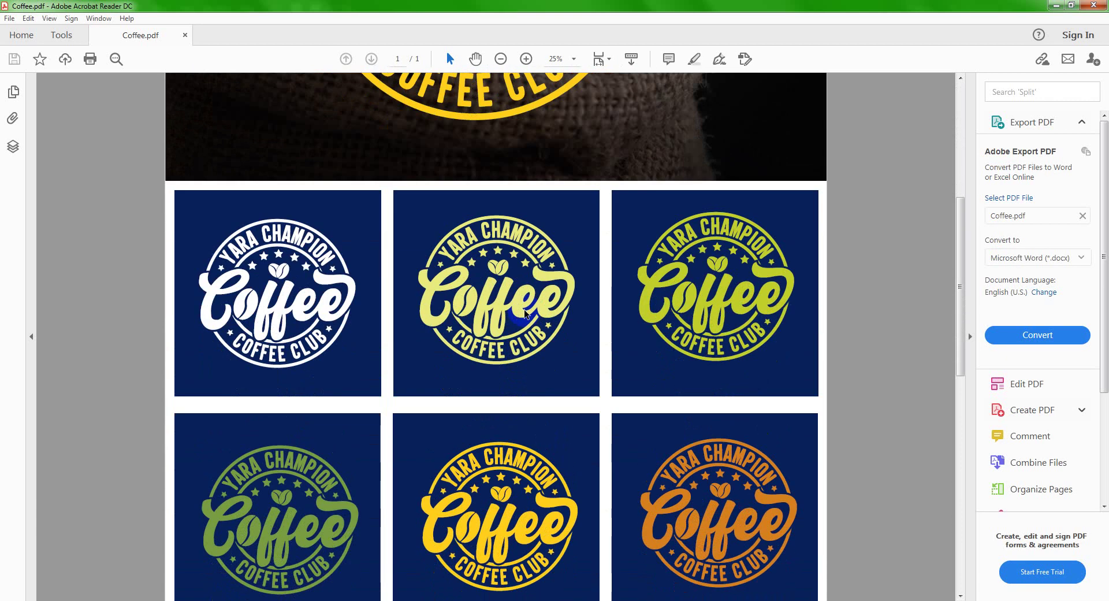
{"action": "scroll", "coordinate": [524, 314], "scroll_direction": "down", "scroll_amount": 4}
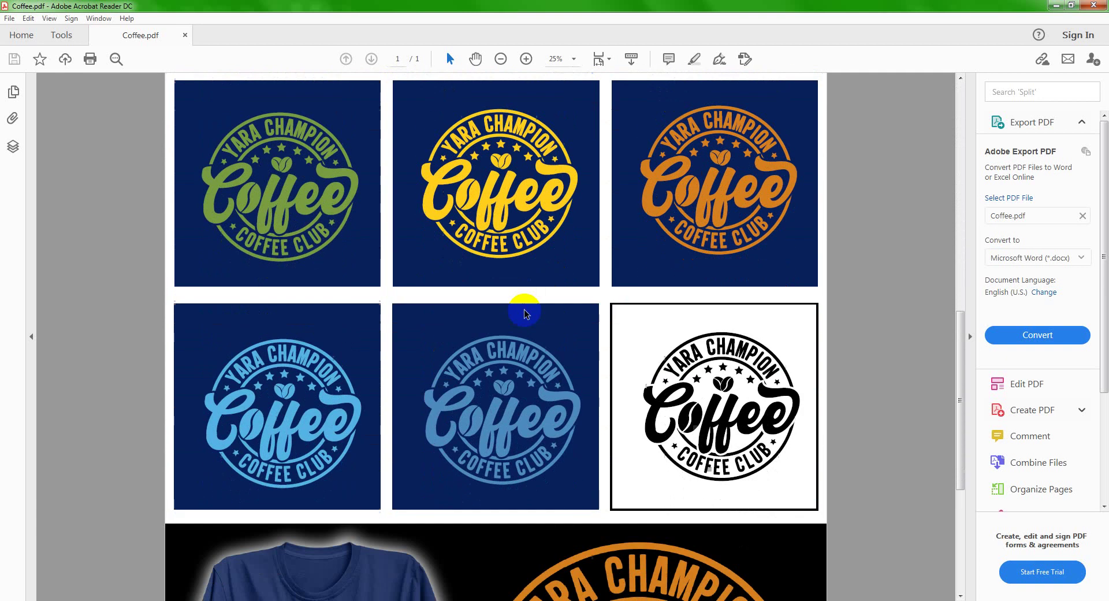
{"action": "scroll", "coordinate": [524, 314], "scroll_direction": "down", "scroll_amount": 3}
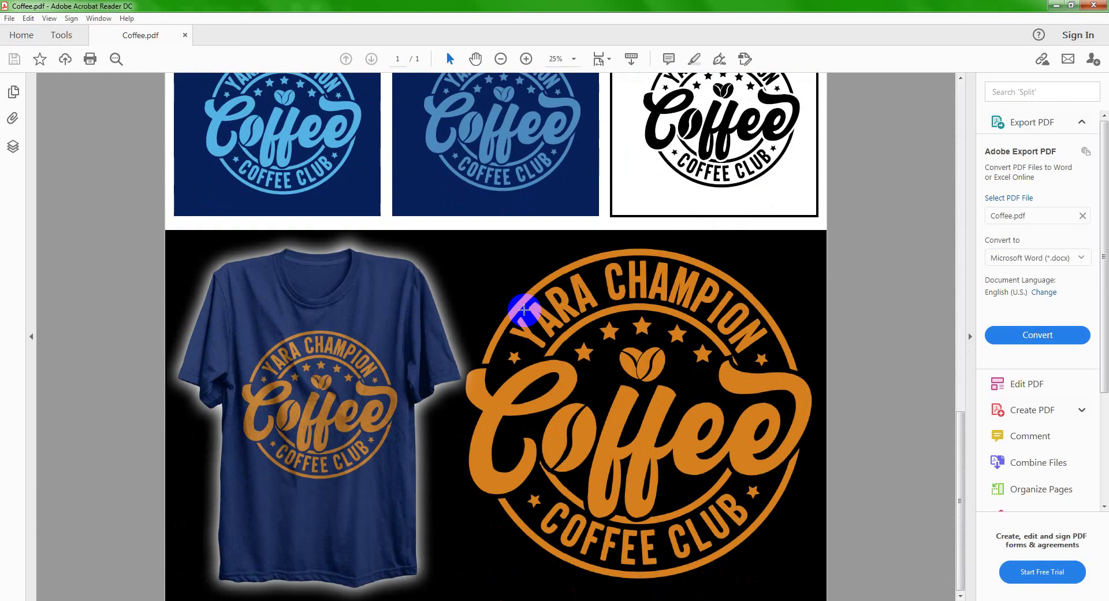
{"action": "scroll", "coordinate": [525, 310], "scroll_direction": "up", "scroll_amount": 10}
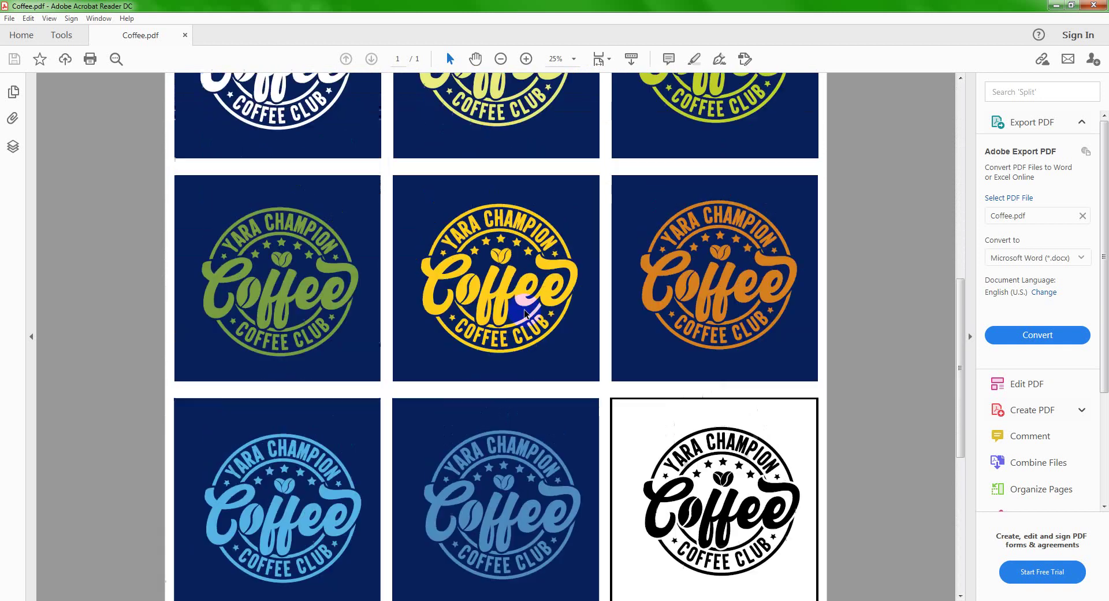
{"action": "scroll", "coordinate": [524, 313], "scroll_direction": "up", "scroll_amount": 5}
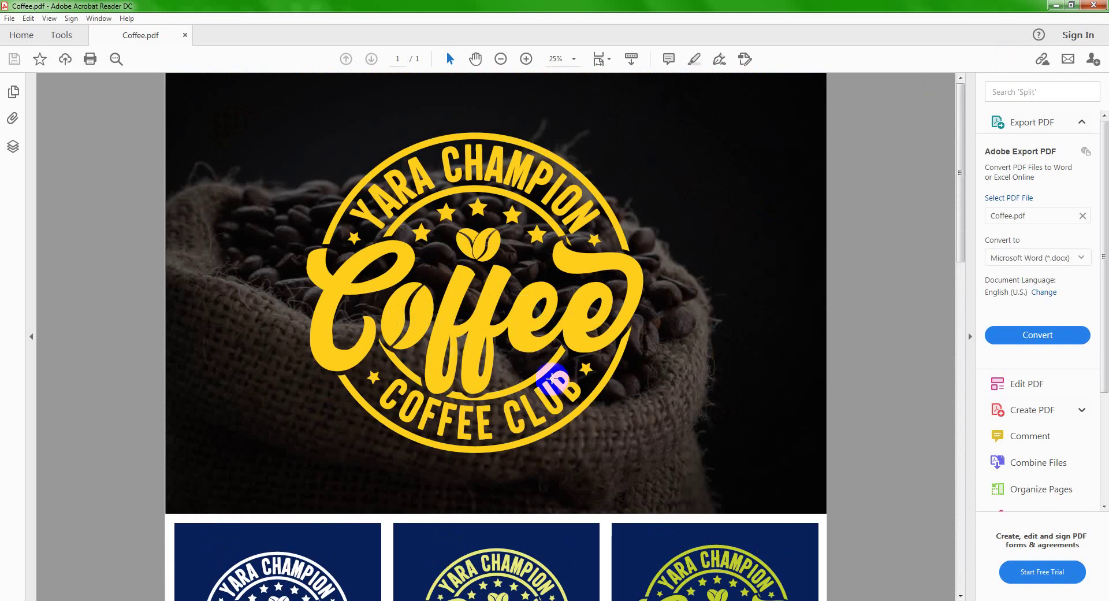
- Switch back to Illustrator, rename the artboard to Coffee in Export for Screens and export it as JPG 100 at 1x scale
{"action": "key", "text": "alt+Tab"}
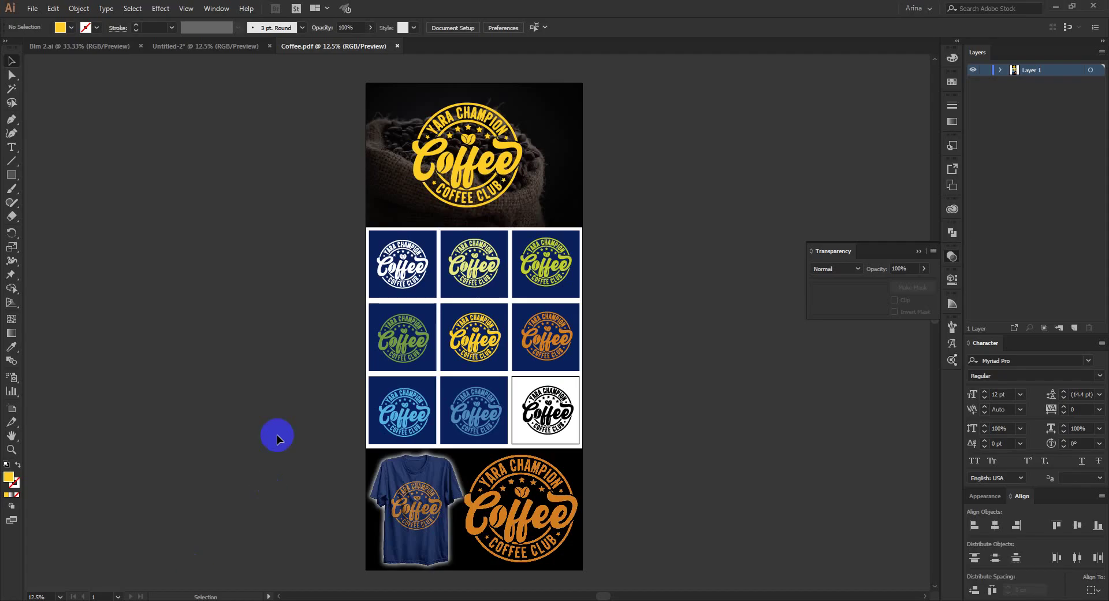
{"action": "key", "text": "ctrl+alt+e"}
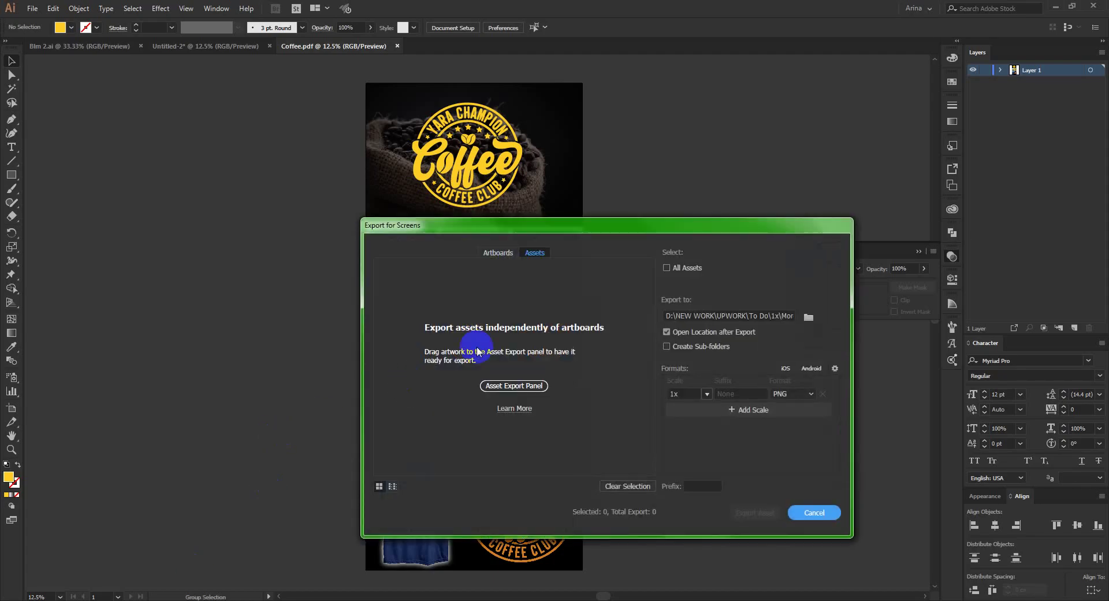
{"action": "left_click", "coordinate": [498, 253]}
{"action": "left_click", "coordinate": [414, 323]}
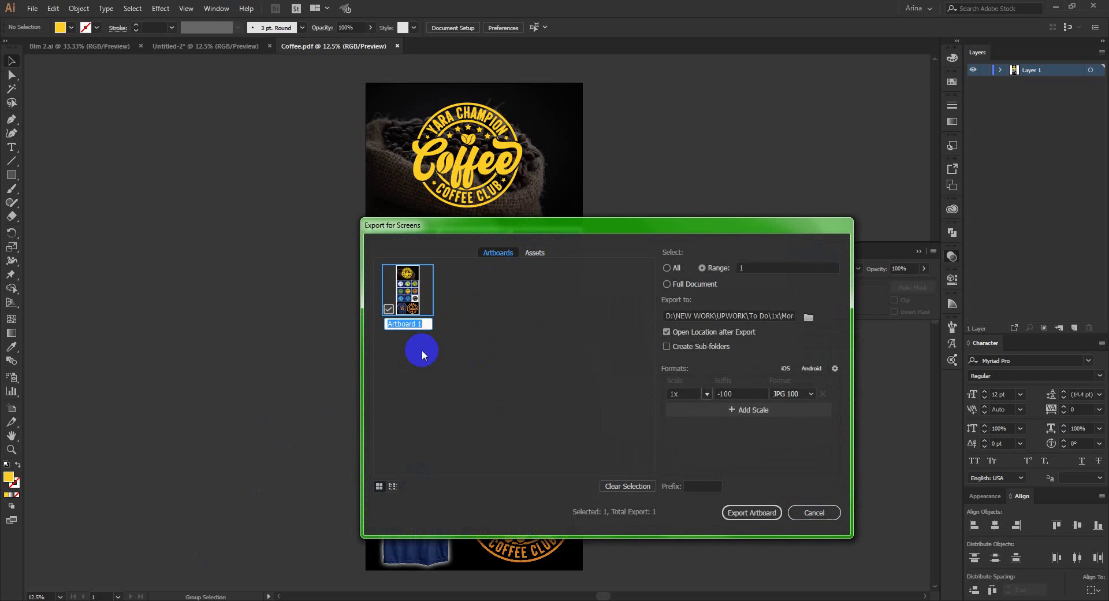
{"action": "type", "text": "Coffee"}
{"action": "left_click", "coordinate": [438, 383]}
{"action": "left_click", "coordinate": [746, 512]}
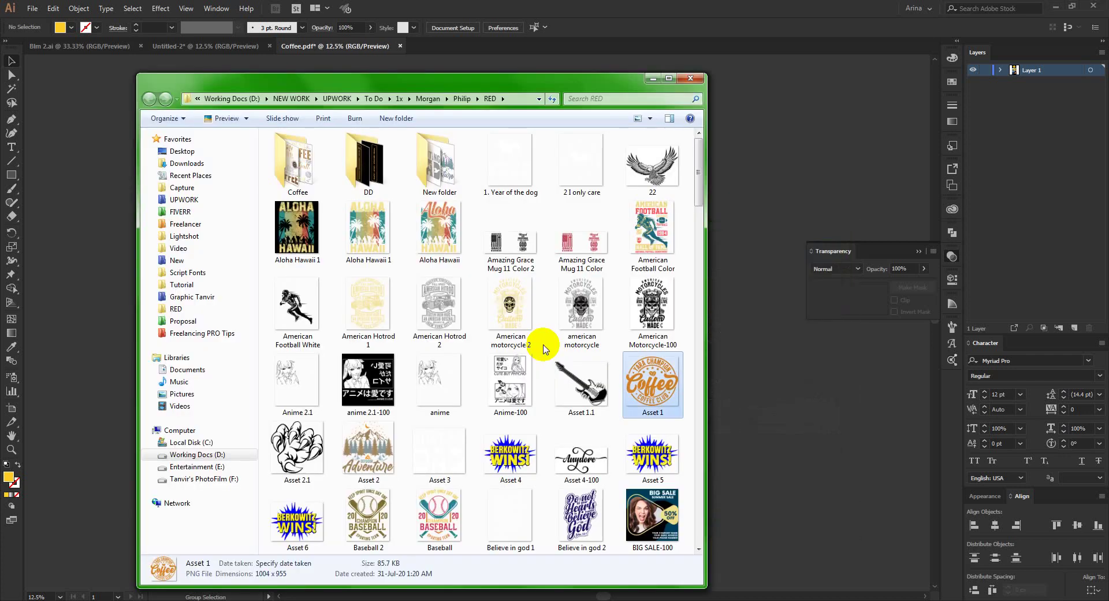
- Find the exported Coffee-100 image in the RED folder and open it in the photo viewer
{"action": "scroll", "coordinate": [539, 341], "scroll_direction": "down", "scroll_amount": 5}
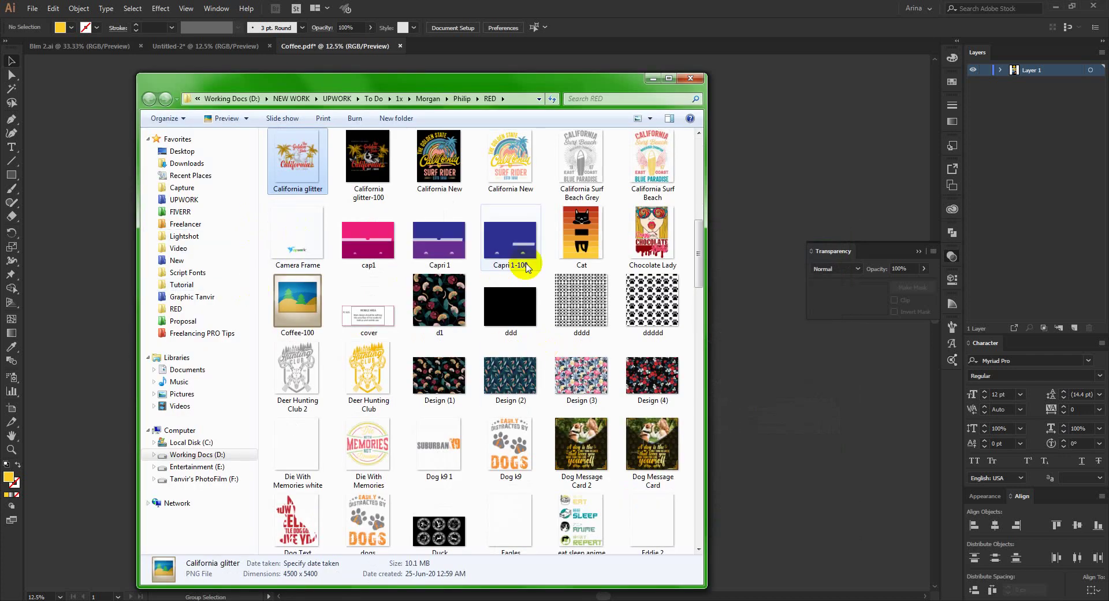
{"action": "left_click", "coordinate": [291, 306]}
{"action": "double_click", "coordinate": [292, 304]}
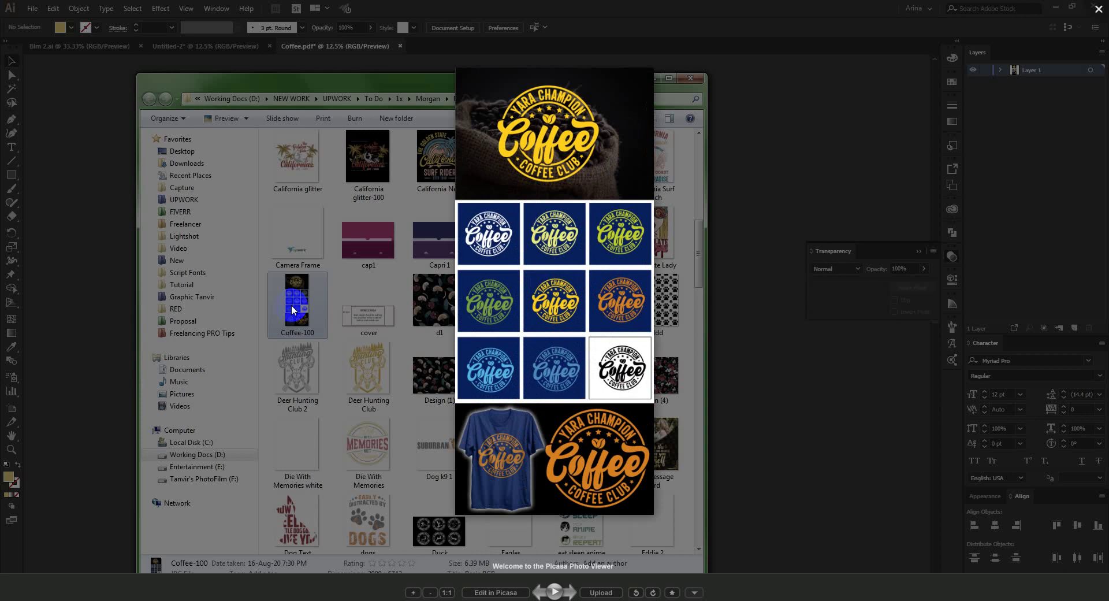
- Inspect the exported Coffee-100 JPG up close, checking the banner, colour-variation grid and T-shirt mockup, and close the photo viewer
{"action": "scroll", "coordinate": [575, 44], "scroll_direction": "up", "scroll_amount": 4}
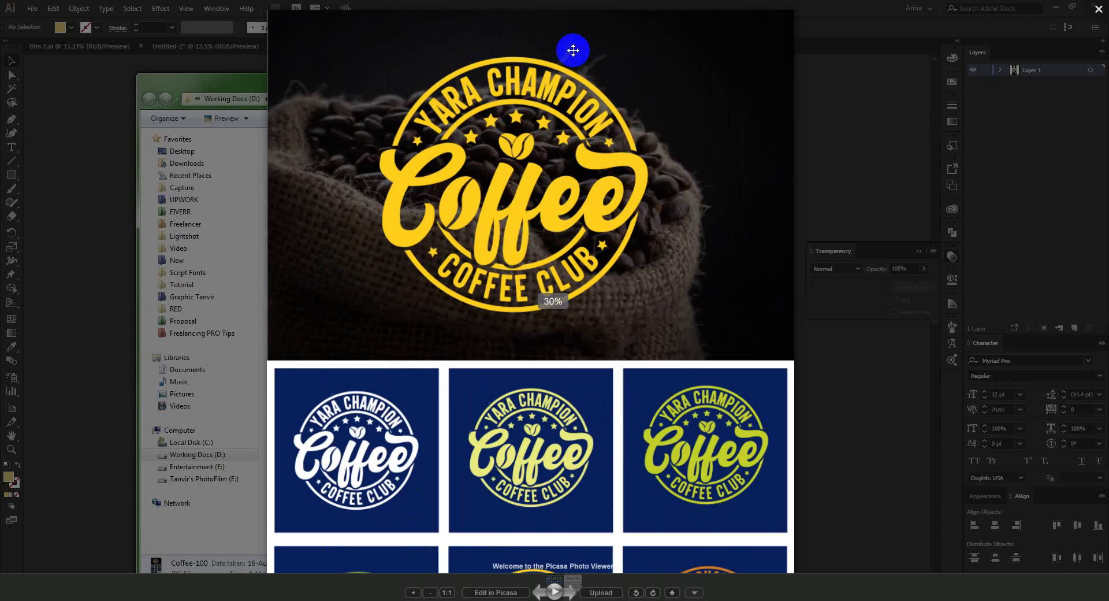
{"action": "scroll", "coordinate": [515, 112], "scroll_direction": "down", "scroll_amount": 4}
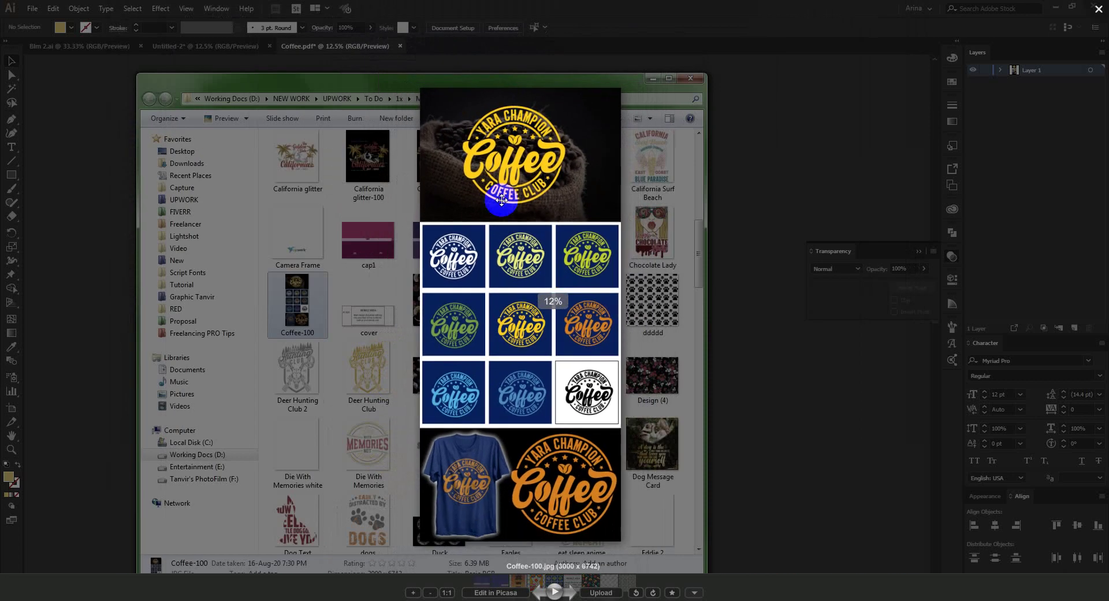
{"action": "scroll", "coordinate": [451, 426], "scroll_direction": "up", "scroll_amount": 2}
{"action": "scroll", "coordinate": [451, 426], "scroll_direction": "down", "scroll_amount": 3}
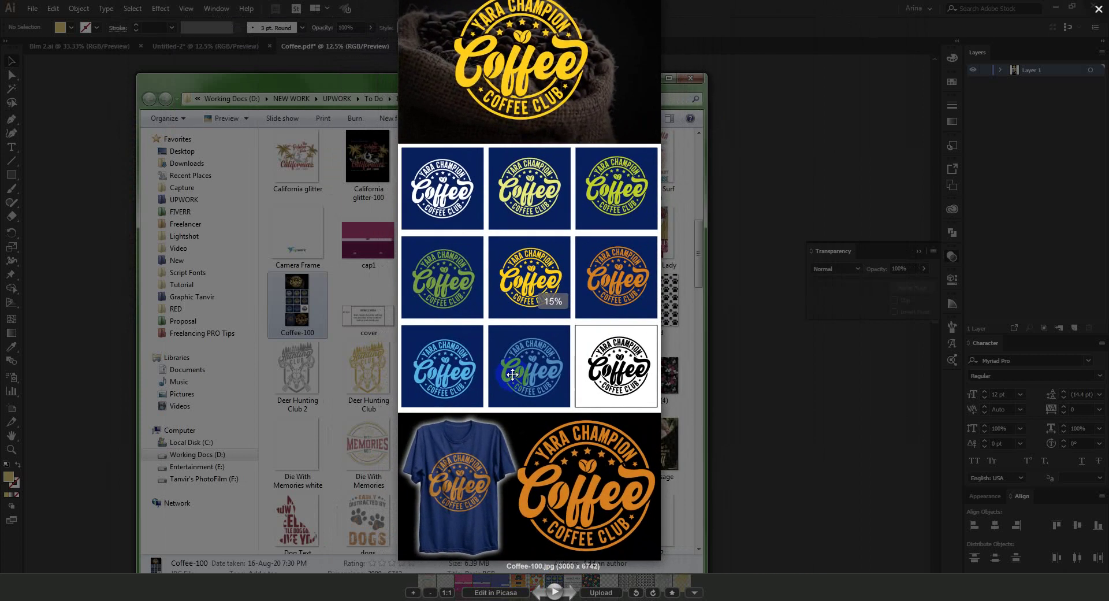
{"action": "scroll", "coordinate": [512, 375], "scroll_direction": "down", "scroll_amount": 1}
{"action": "scroll", "coordinate": [513, 375], "scroll_direction": "up", "scroll_amount": 1}
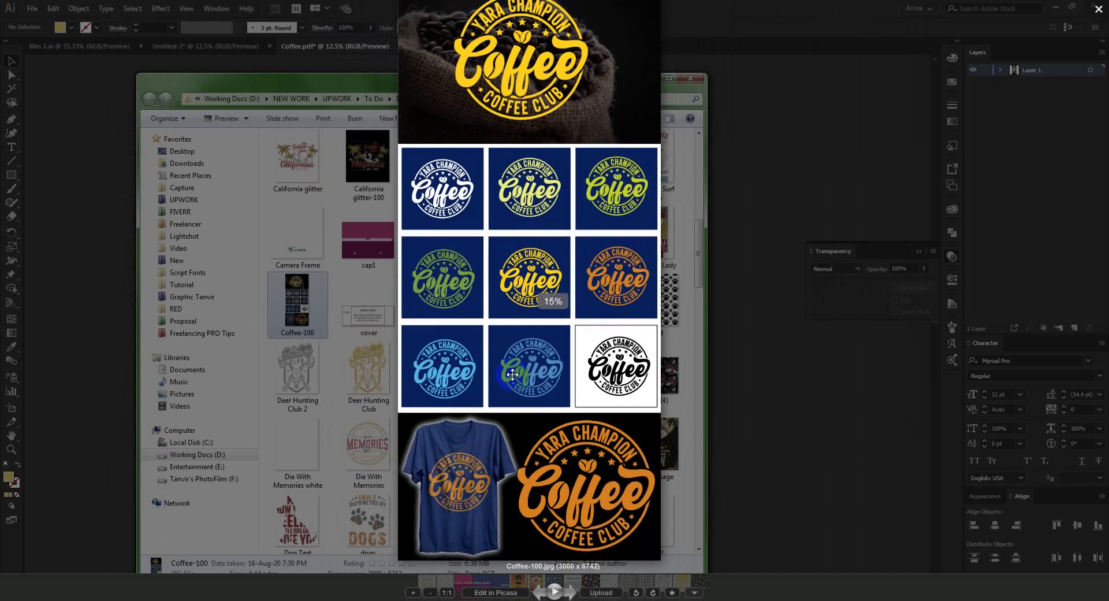
{"action": "scroll", "coordinate": [512, 374], "scroll_direction": "up", "scroll_amount": 1}
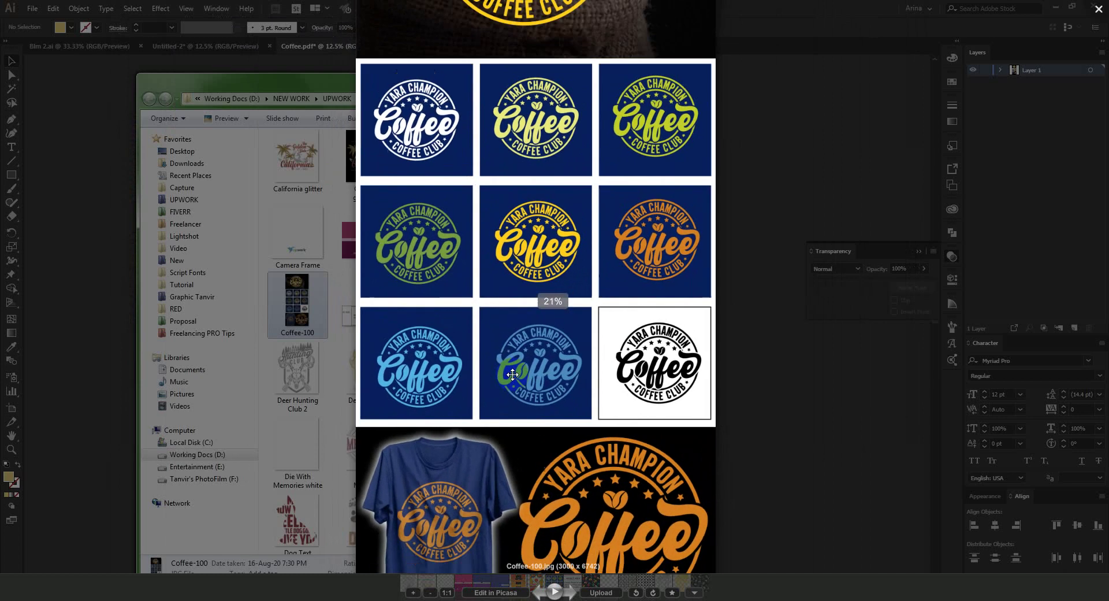
{"action": "scroll", "coordinate": [540, 285], "scroll_direction": "up", "scroll_amount": 4}
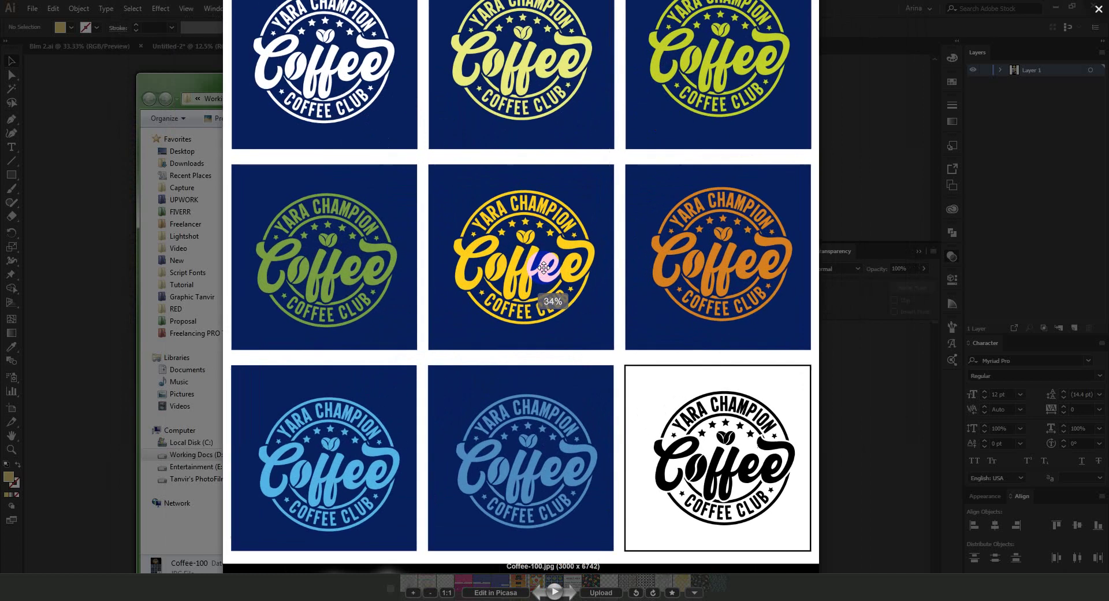
{"action": "scroll", "coordinate": [540, 285], "scroll_direction": "down", "scroll_amount": 2}
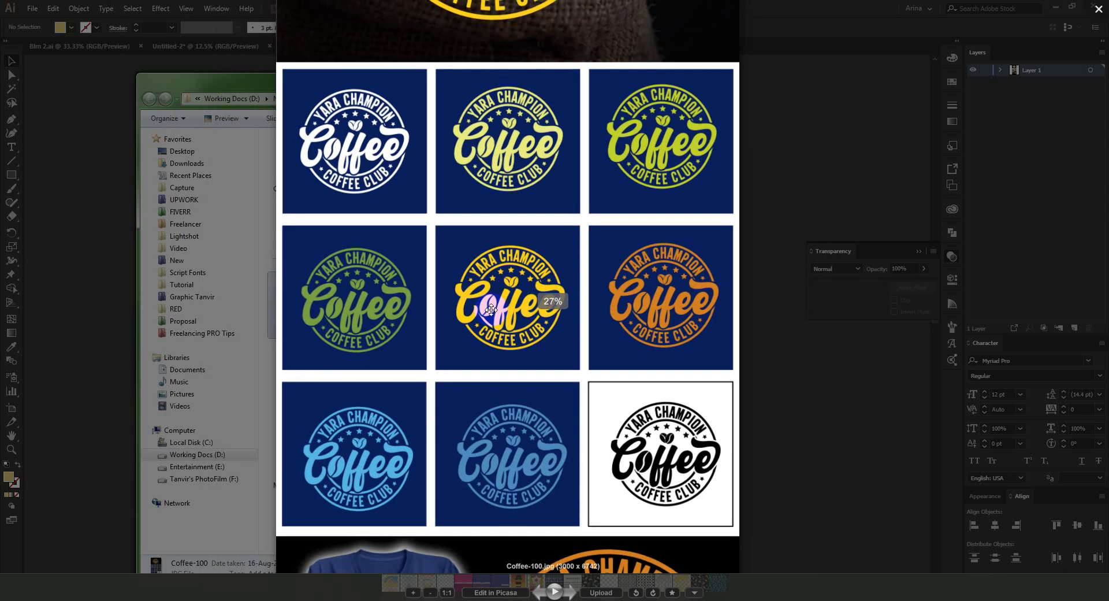
{"action": "scroll", "coordinate": [489, 241], "scroll_direction": "down", "scroll_amount": 2}
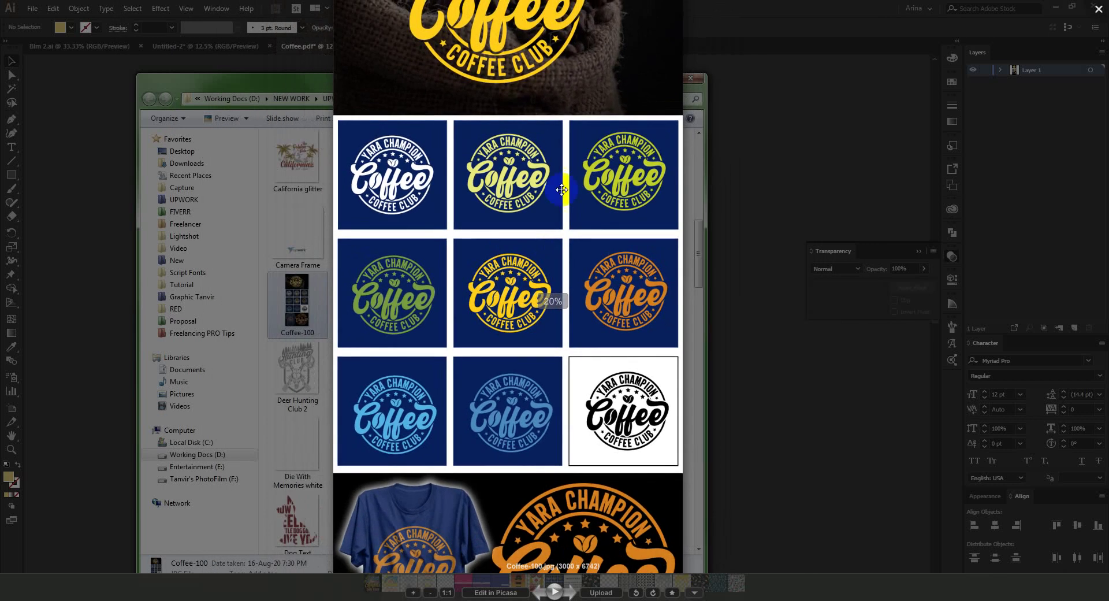
{"action": "scroll", "coordinate": [541, 269], "scroll_direction": "down", "scroll_amount": 3}
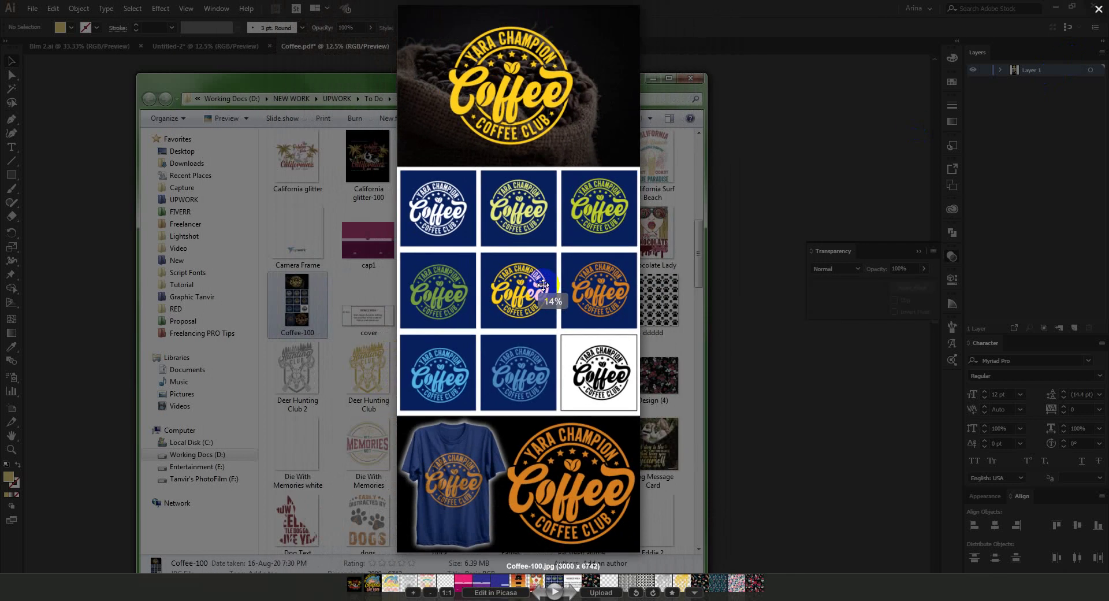
{"action": "left_click", "coordinate": [1098, 9]}
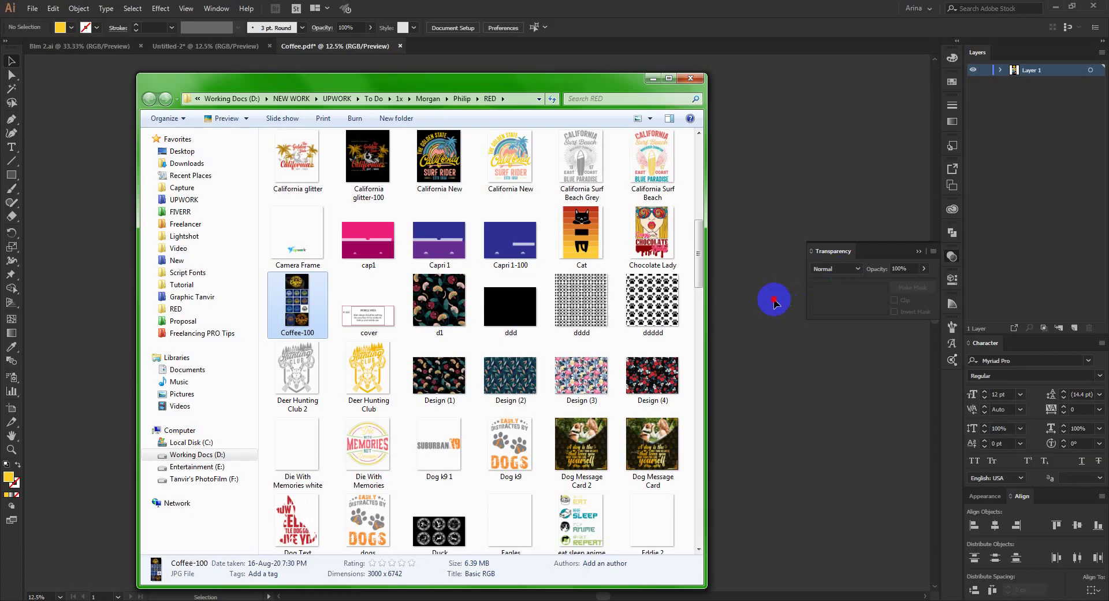
- Return to Illustrator and review the Coffee artboard from the banner badge through the colour-variation grid down to the T-shirt mockup
{"action": "left_click", "coordinate": [774, 299]}
{"action": "scroll", "coordinate": [437, 71], "scroll_direction": "up", "scroll_amount": 3}
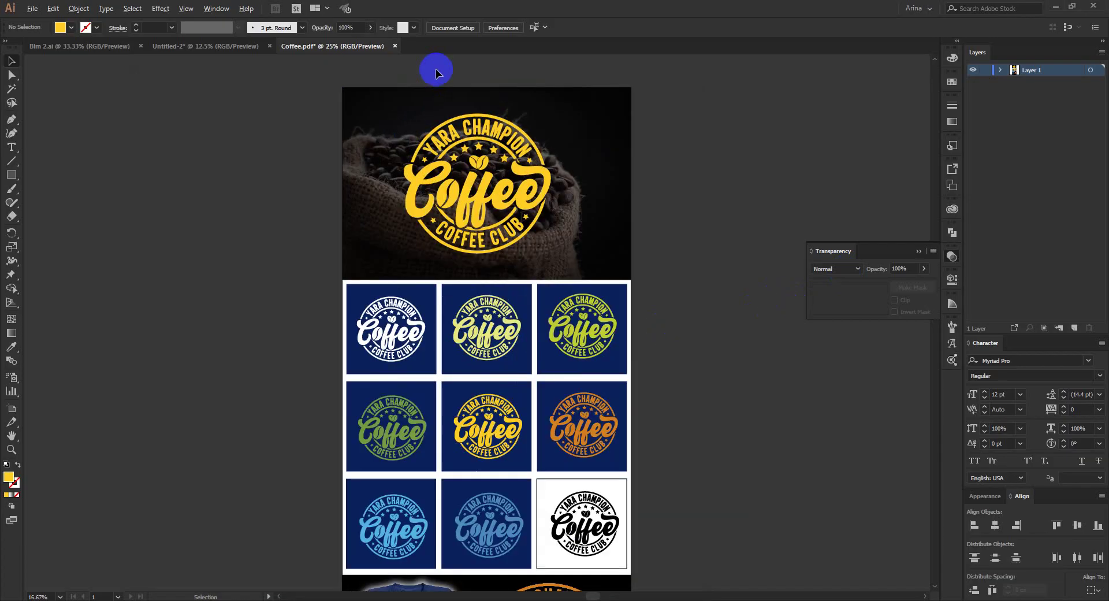
{"action": "left_click", "coordinate": [660, 85]}
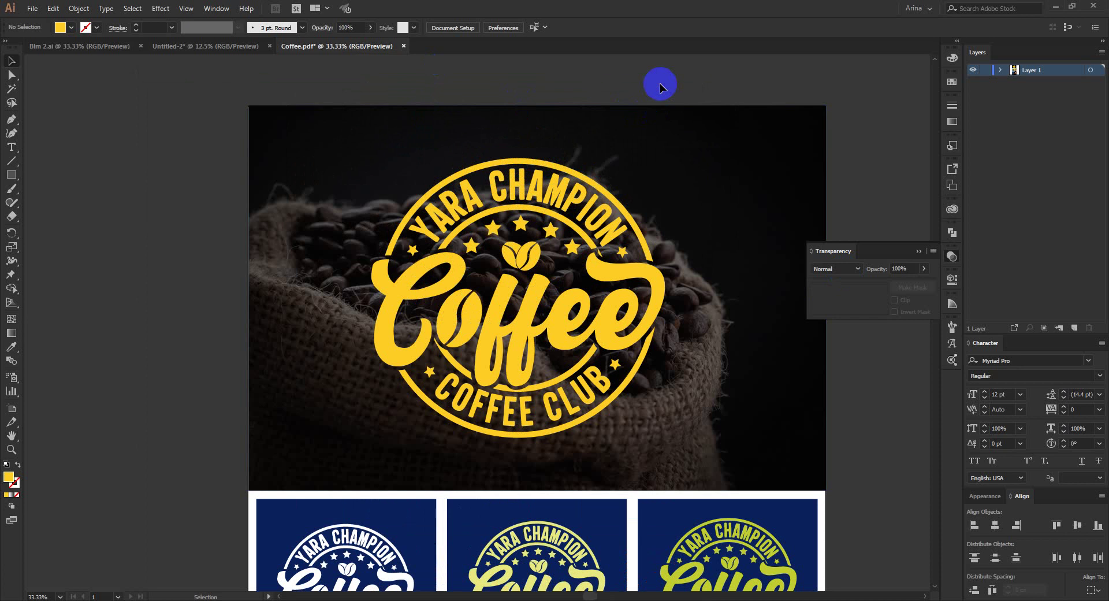
{"action": "scroll", "coordinate": [718, 89], "scroll_direction": "up", "scroll_amount": 1}
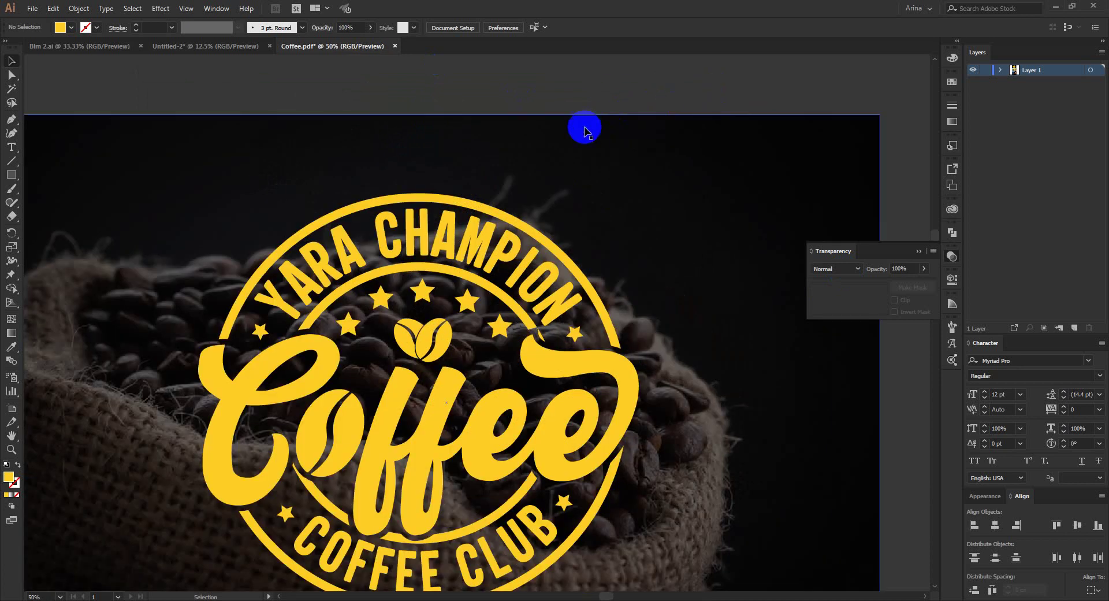
{"action": "scroll", "coordinate": [604, 138], "scroll_direction": "down", "scroll_amount": 1}
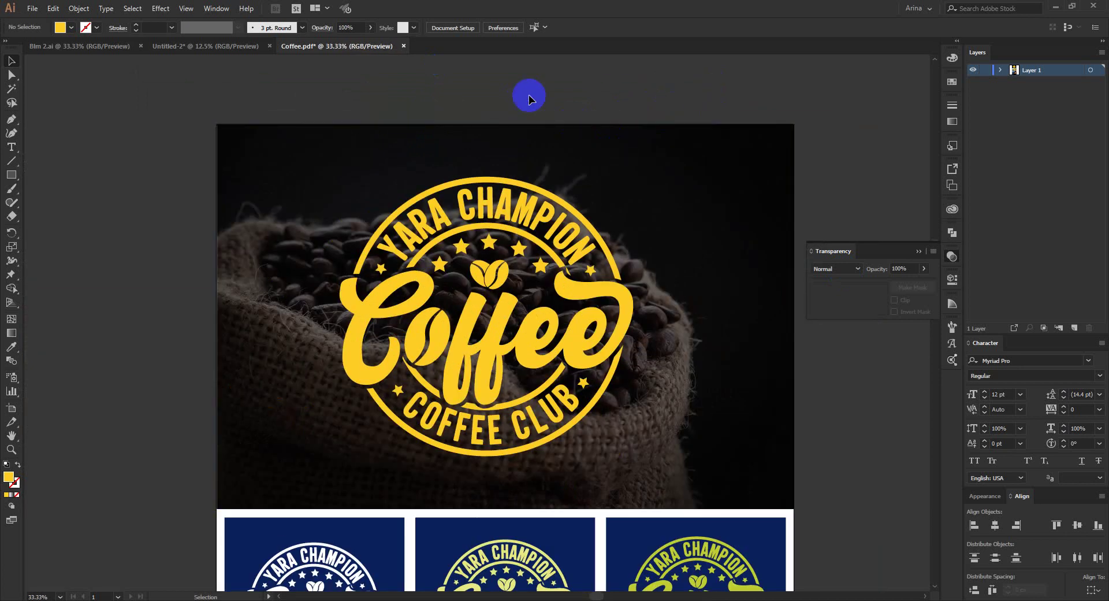
{"action": "scroll", "coordinate": [529, 98], "scroll_direction": "down", "scroll_amount": 1}
{"action": "scroll", "coordinate": [528, 97], "scroll_direction": "down", "scroll_amount": 3}
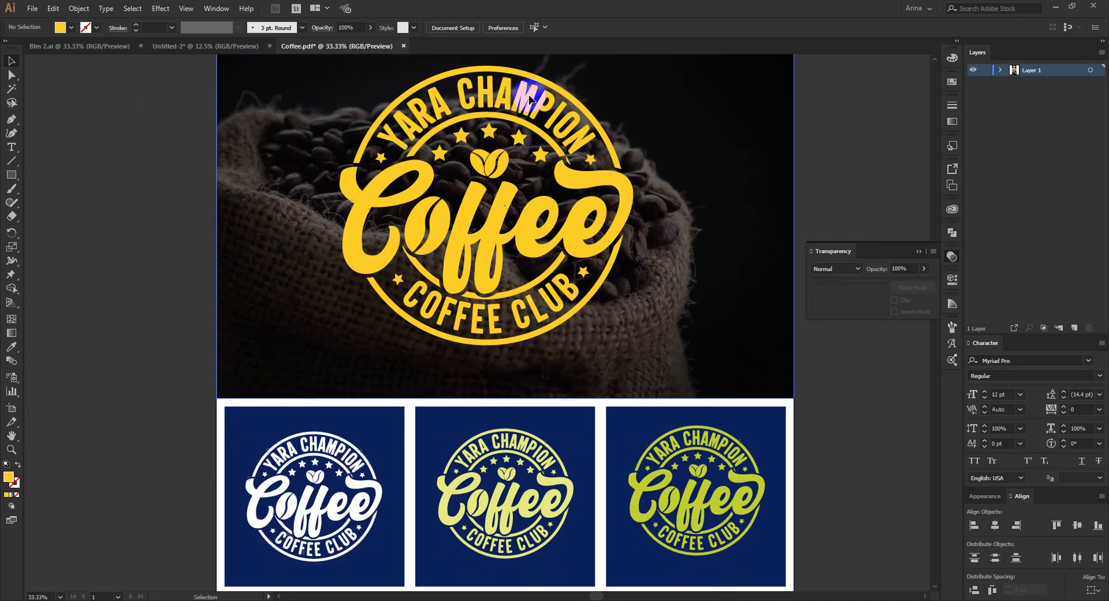
{"action": "scroll", "coordinate": [529, 99], "scroll_direction": "down", "scroll_amount": 8}
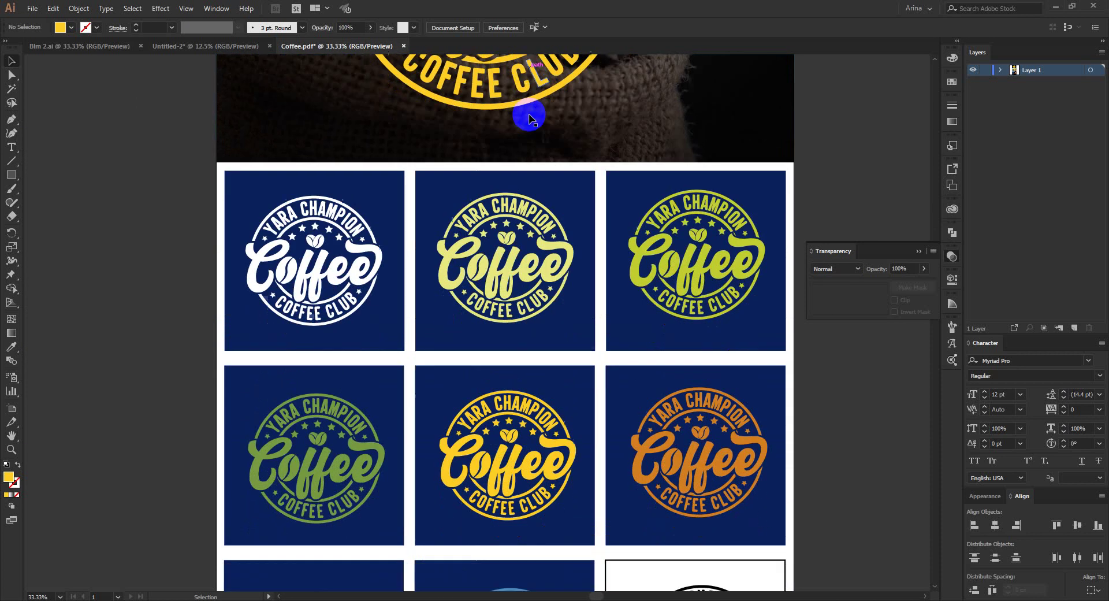
{"action": "scroll", "coordinate": [530, 118], "scroll_direction": "down", "scroll_amount": 12}
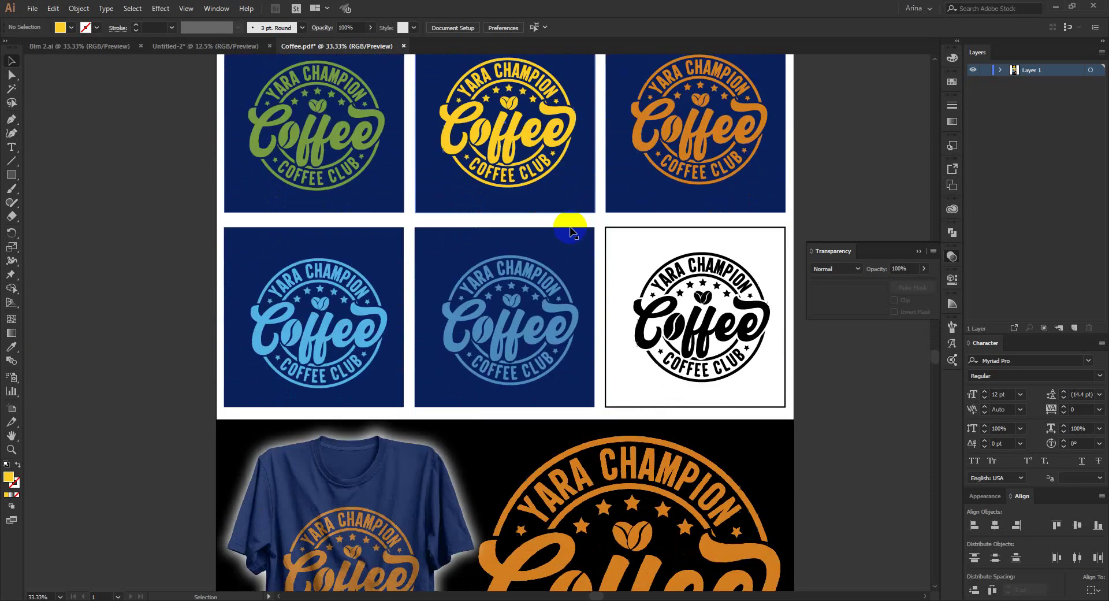
{"action": "scroll", "coordinate": [569, 231], "scroll_direction": "down", "scroll_amount": 8}
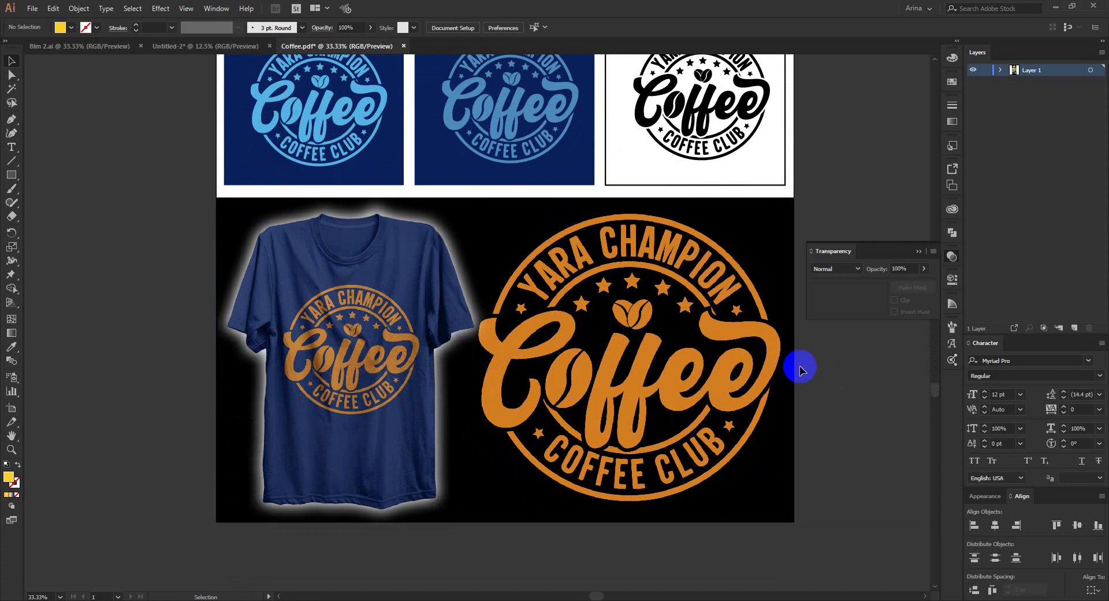
- Go back up to the banner, examine the yellow coffee badge up close and collapse the Transparency options
{"action": "scroll", "coordinate": [800, 369], "scroll_direction": "up", "scroll_amount": 20}
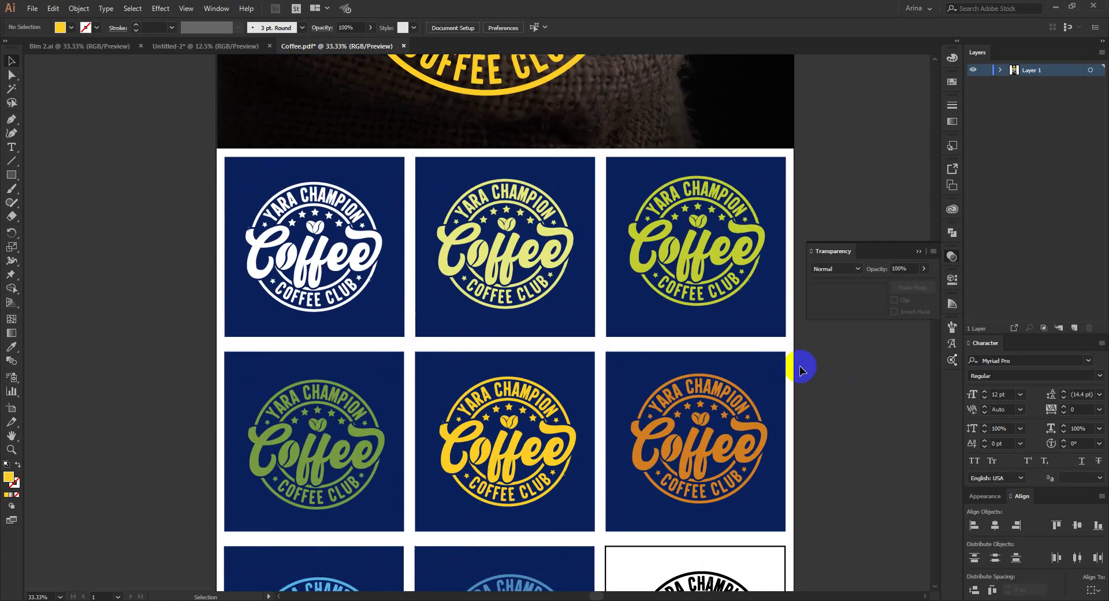
{"action": "scroll", "coordinate": [800, 369], "scroll_direction": "up", "scroll_amount": 12}
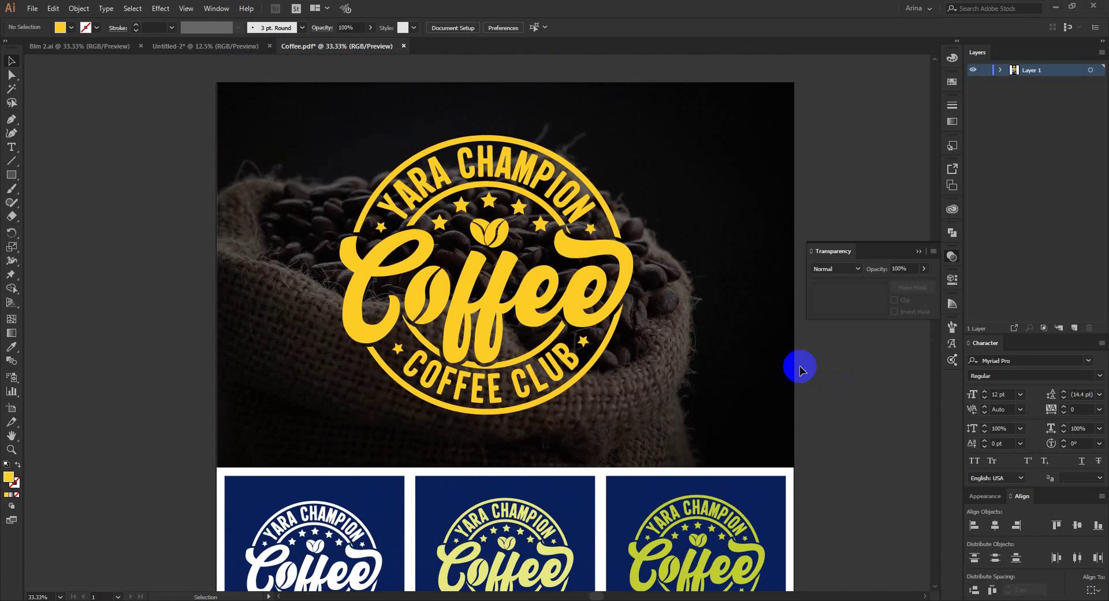
{"action": "scroll", "coordinate": [800, 370], "scroll_direction": "up", "scroll_amount": 1}
{"action": "scroll", "coordinate": [495, 278], "scroll_direction": "up", "scroll_amount": 2, "text": "alt"}
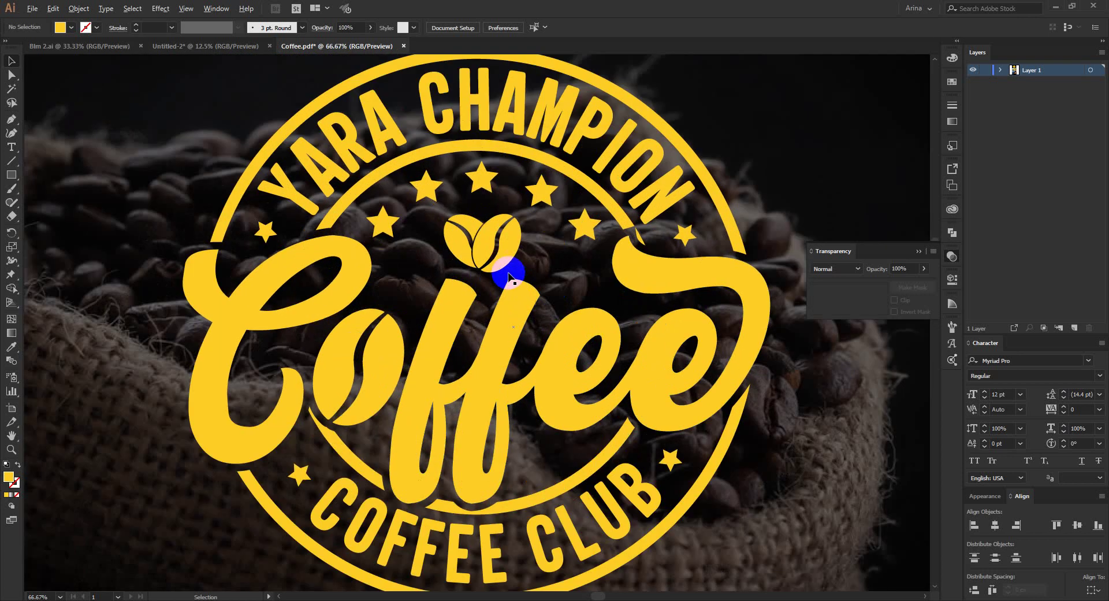
{"action": "scroll", "coordinate": [508, 275], "scroll_direction": "down", "scroll_amount": 1, "text": "alt"}
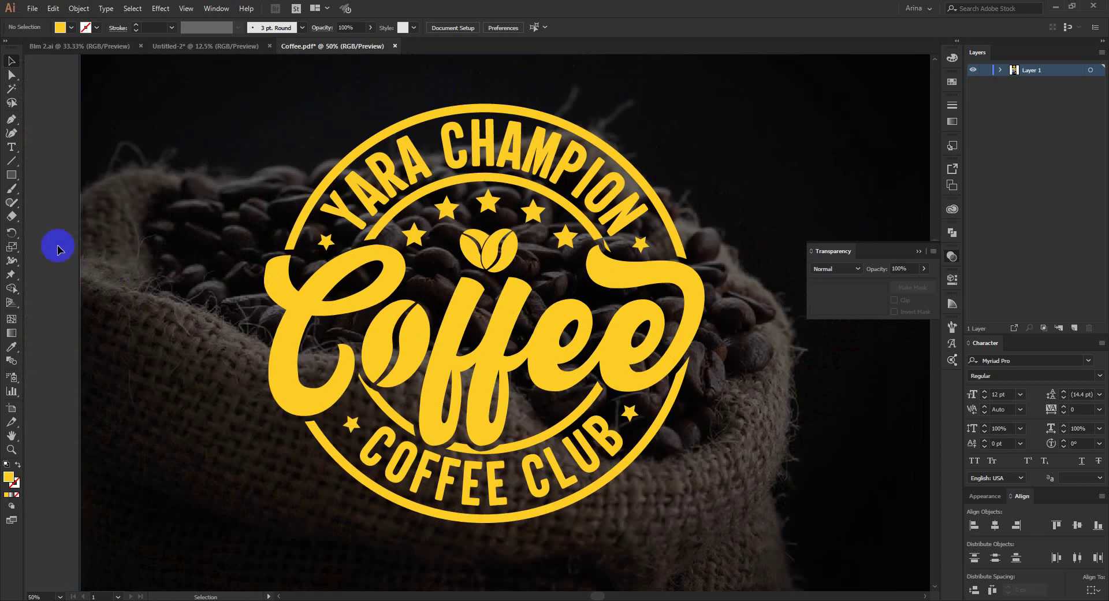
{"action": "left_click", "coordinate": [952, 257]}
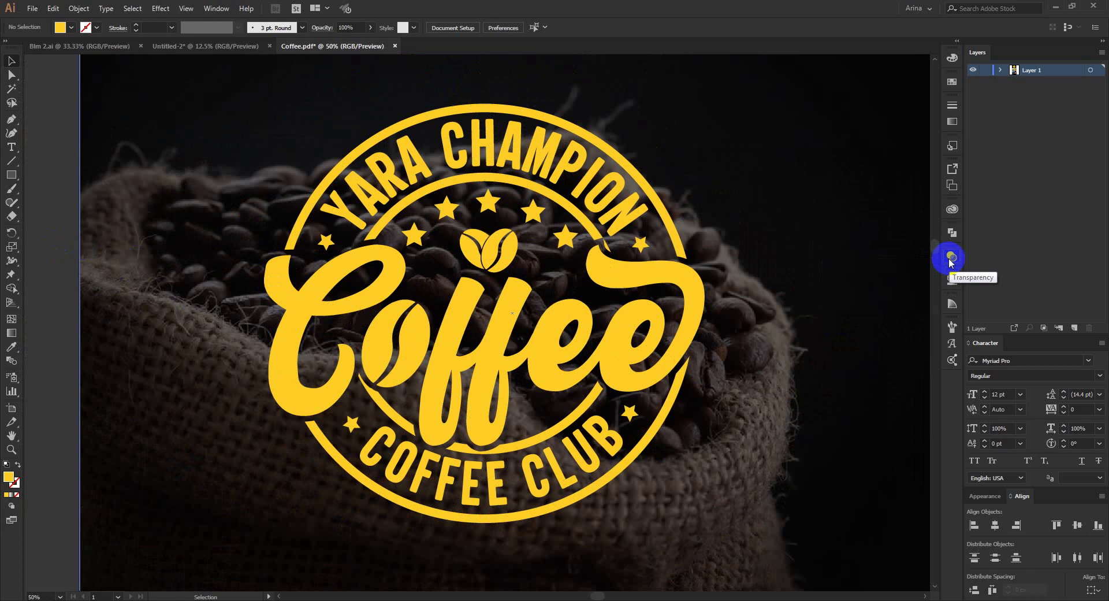